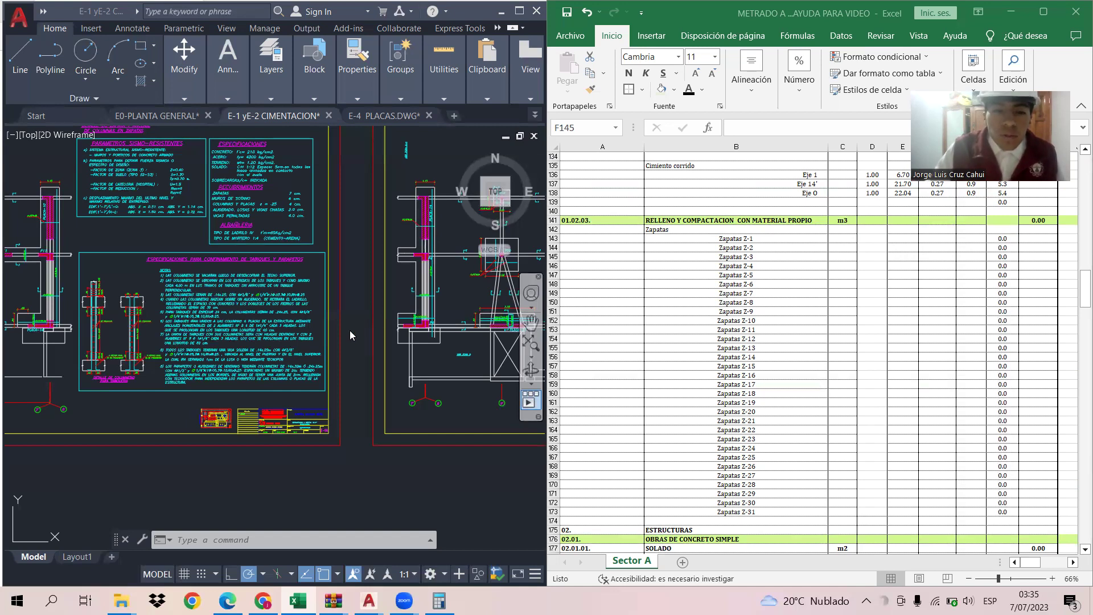
Step: Locate the Z-1 footings in the foundation plan and enter a quantity of 6.00 for Zapatas Z-1 under item 01.02.03
{"action": "scroll", "coordinate": [352, 335], "scroll_direction": "down", "scroll_amount": 5}
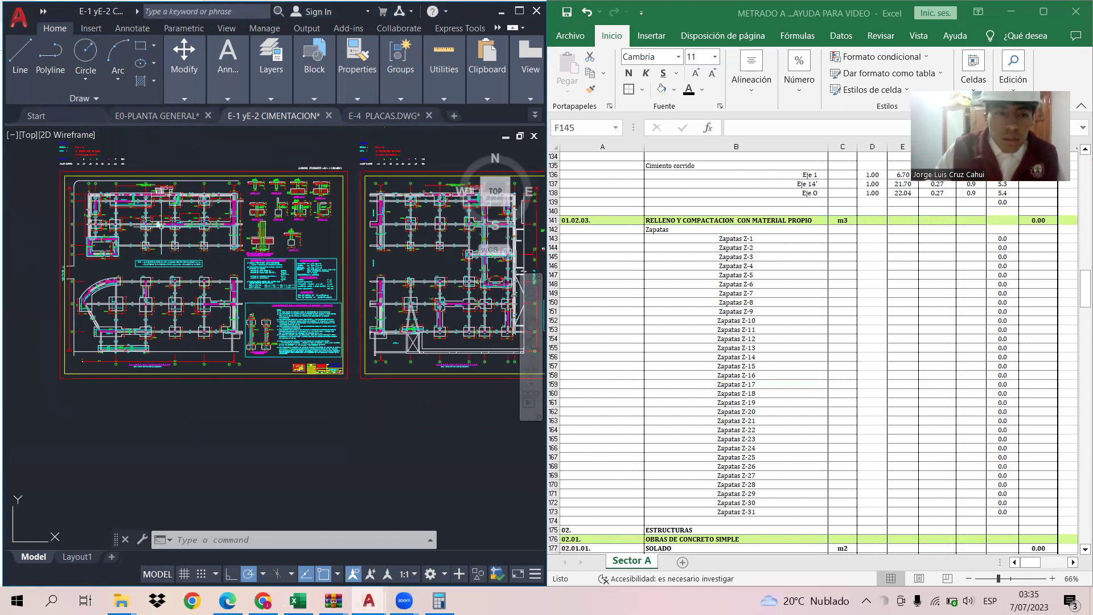
{"action": "scroll", "coordinate": [189, 231], "scroll_direction": "up", "scroll_amount": 2}
{"action": "scroll", "coordinate": [189, 231], "scroll_direction": "up", "scroll_amount": 4}
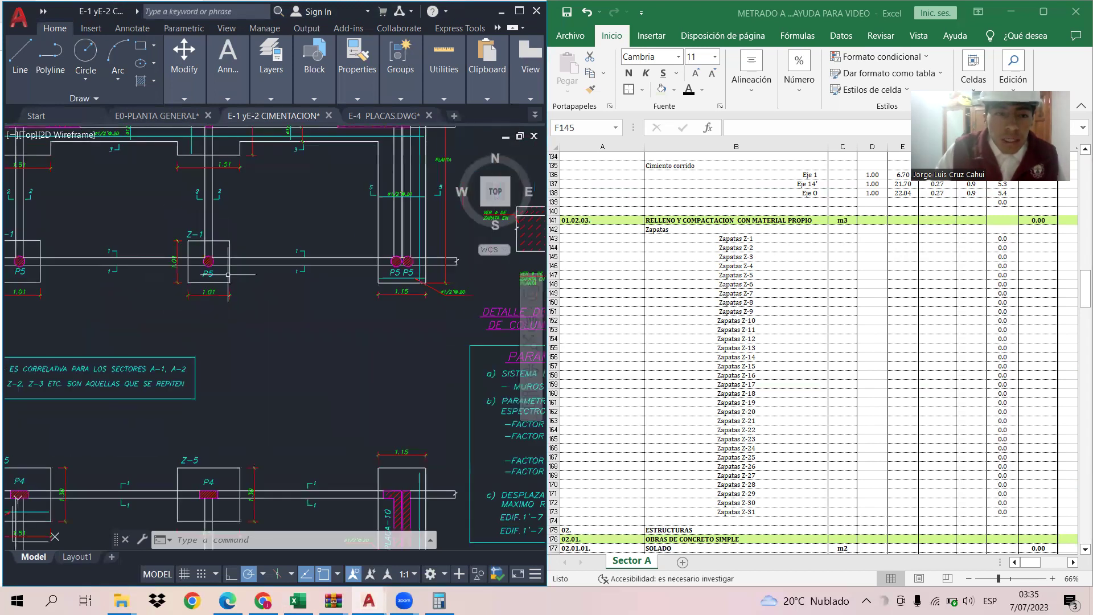
{"action": "left_click", "coordinate": [877, 240]}
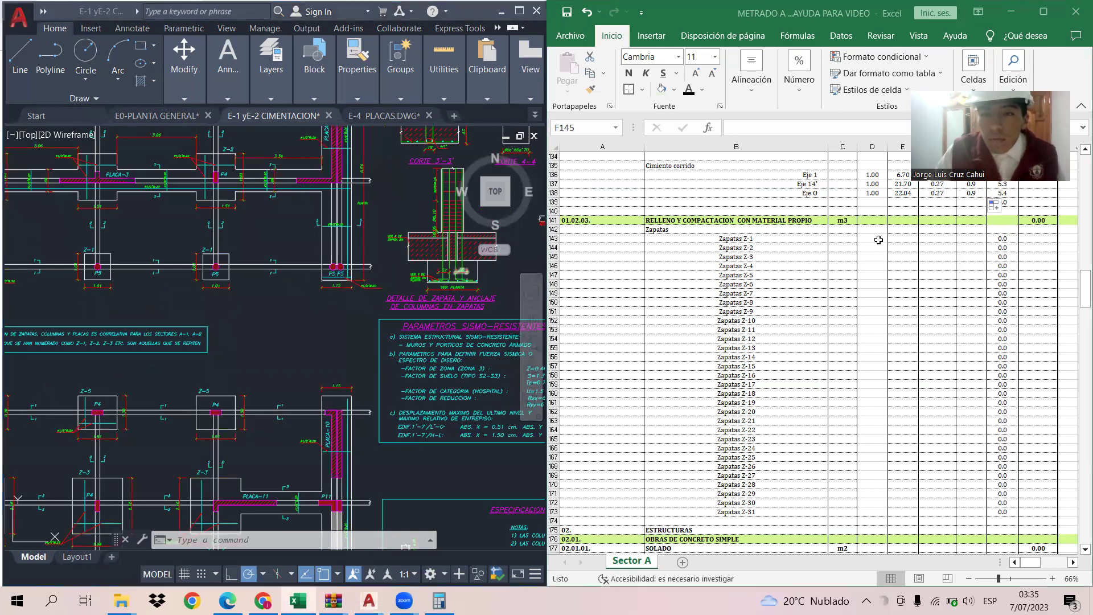
{"action": "type", "text": "6.00"}
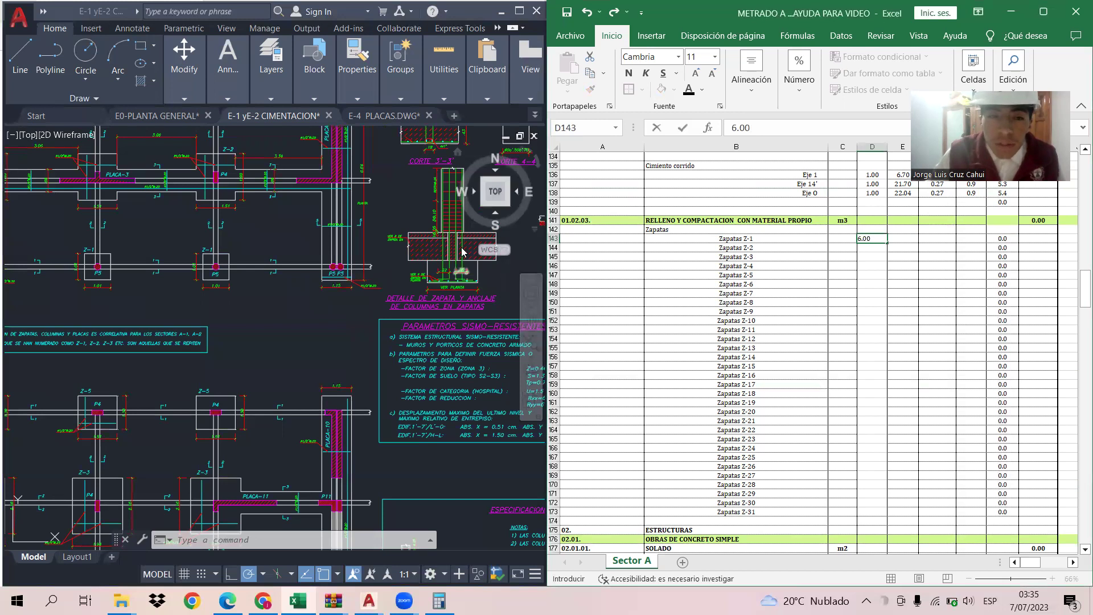
Step: Read the Z-1 footing dimensions in the plan and enter 1.01 as both length and width in the Zapatas Z-1 row
{"action": "left_click", "coordinate": [905, 238]}
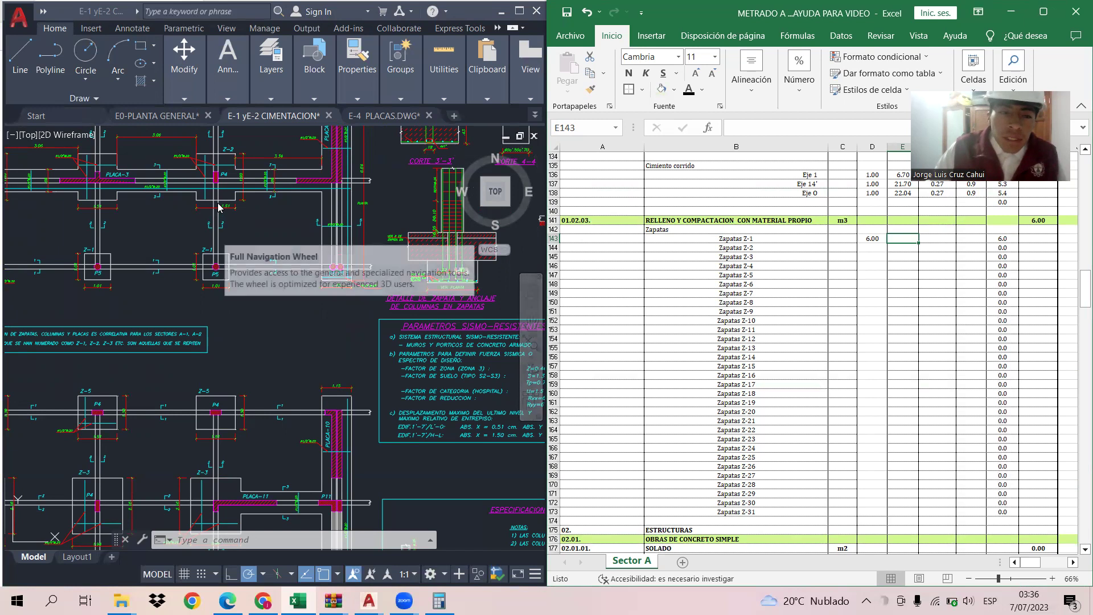
{"action": "scroll", "coordinate": [229, 203], "scroll_direction": "up", "scroll_amount": 3}
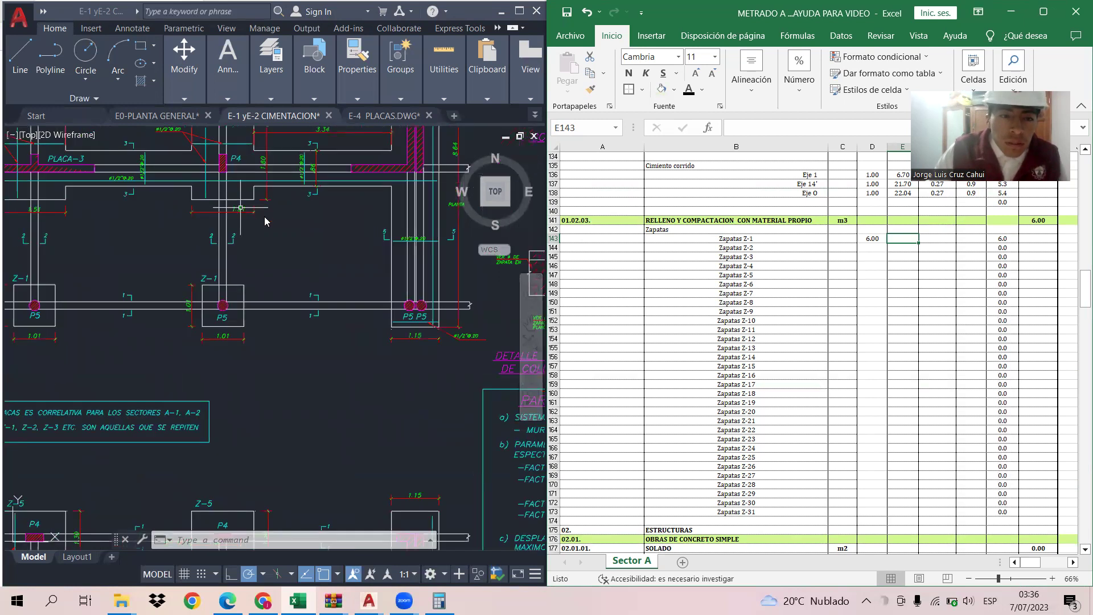
{"action": "scroll", "coordinate": [248, 274], "scroll_direction": "down", "scroll_amount": 3}
{"action": "scroll", "coordinate": [241, 299], "scroll_direction": "up", "scroll_amount": 3}
{"action": "scroll", "coordinate": [241, 299], "scroll_direction": "up", "scroll_amount": 2}
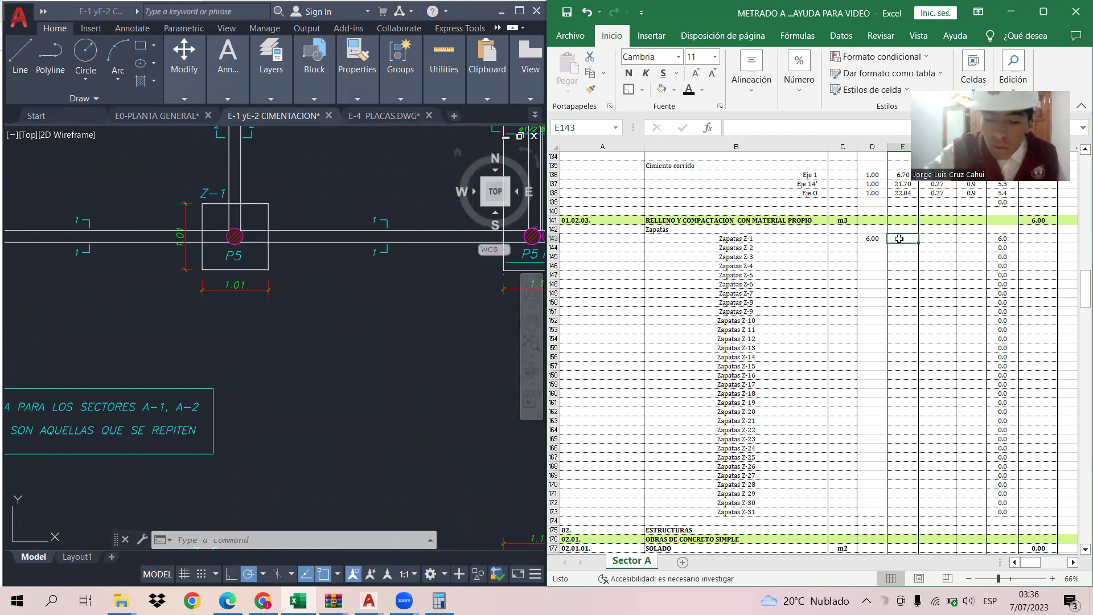
{"action": "type", "text": "1.01"}
{"action": "key", "text": "Tab"}
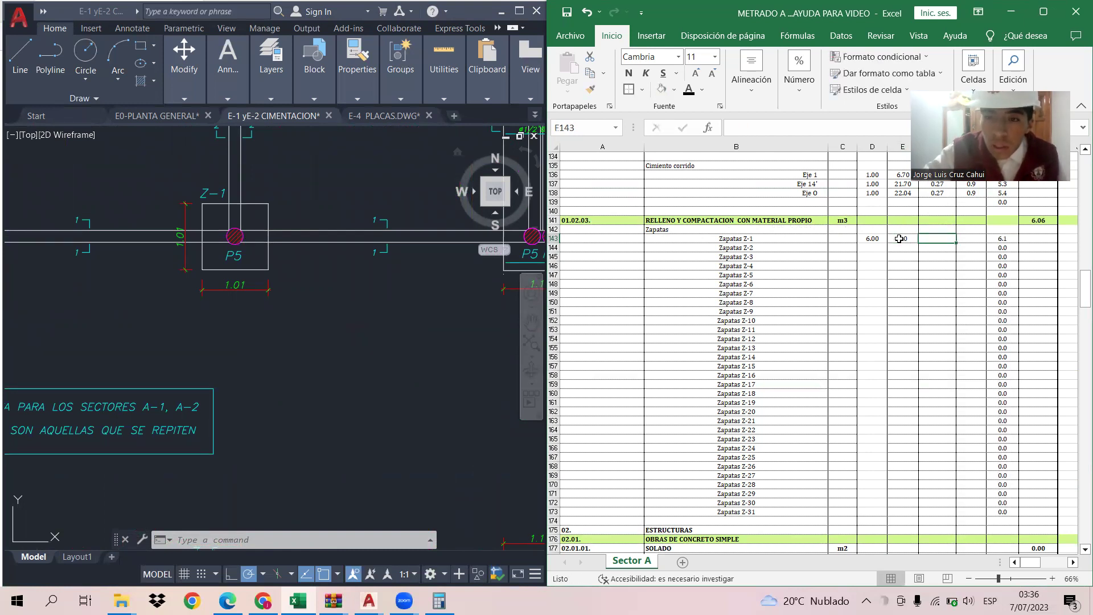
{"action": "type", "text": "1.01"}
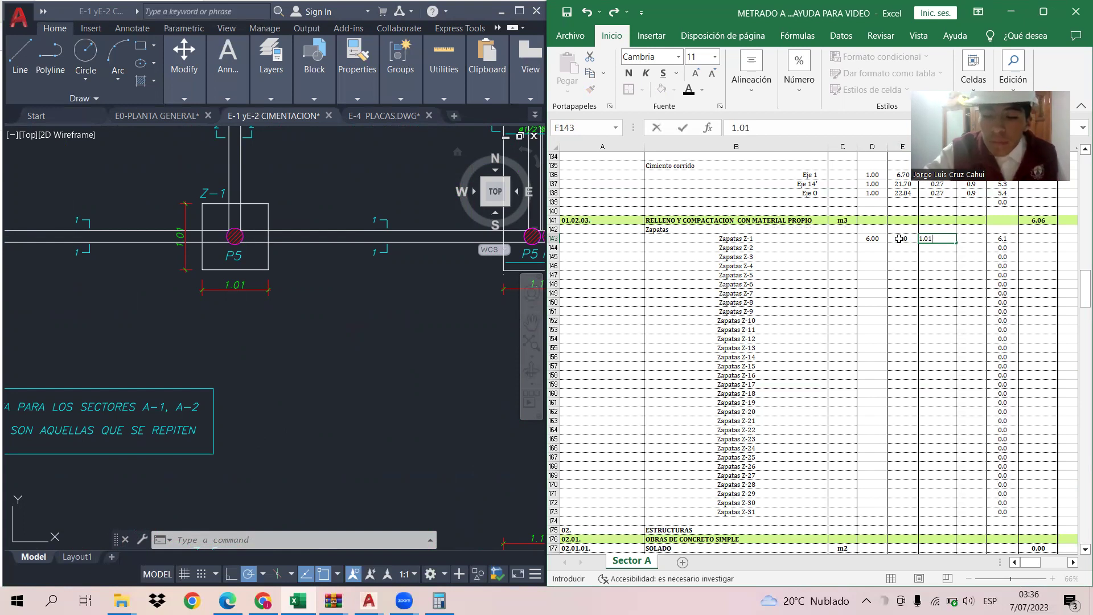
{"action": "key", "text": "Tab"}
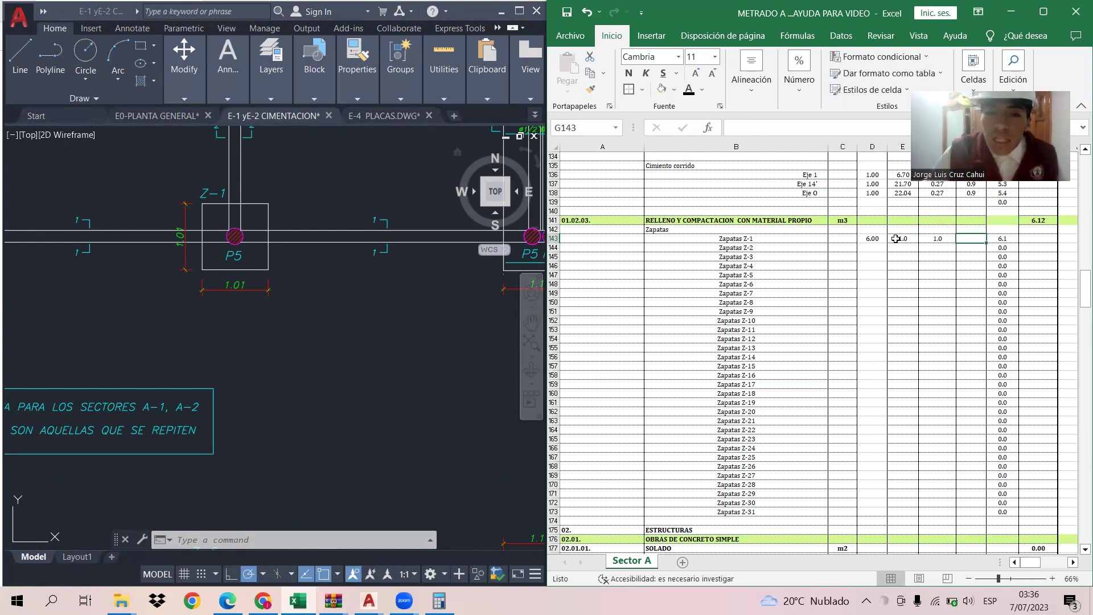
Step: Examine the footing rows already filled in under REFINE Y NIVELACION DE FONDOS for comparison with the backfill item
{"action": "scroll", "coordinate": [267, 341], "scroll_direction": "down", "scroll_amount": 2}
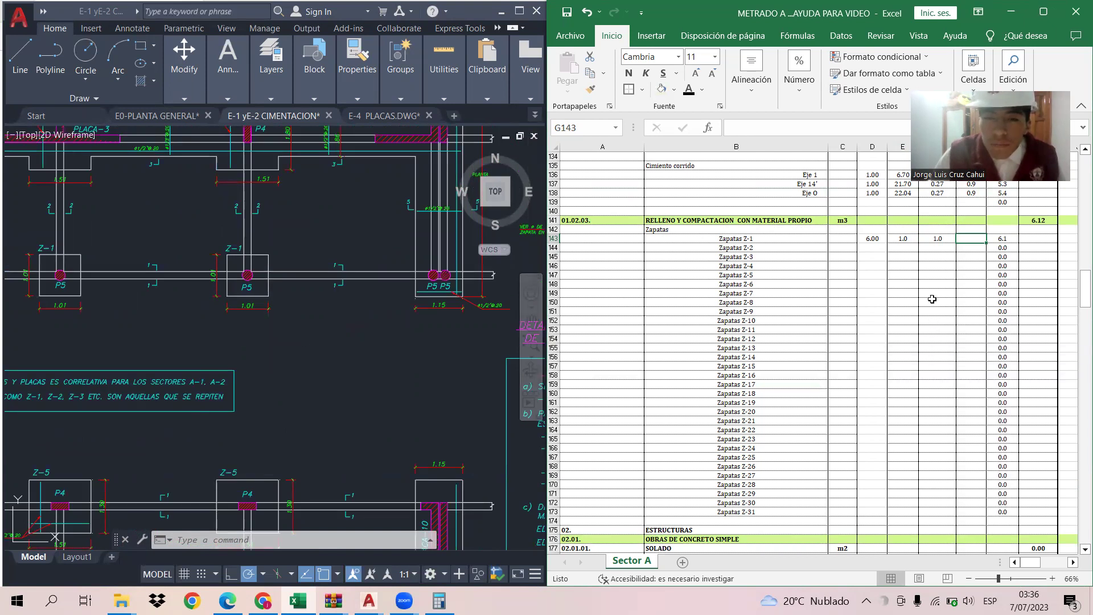
{"action": "scroll", "coordinate": [881, 283], "scroll_direction": "up", "scroll_amount": 2}
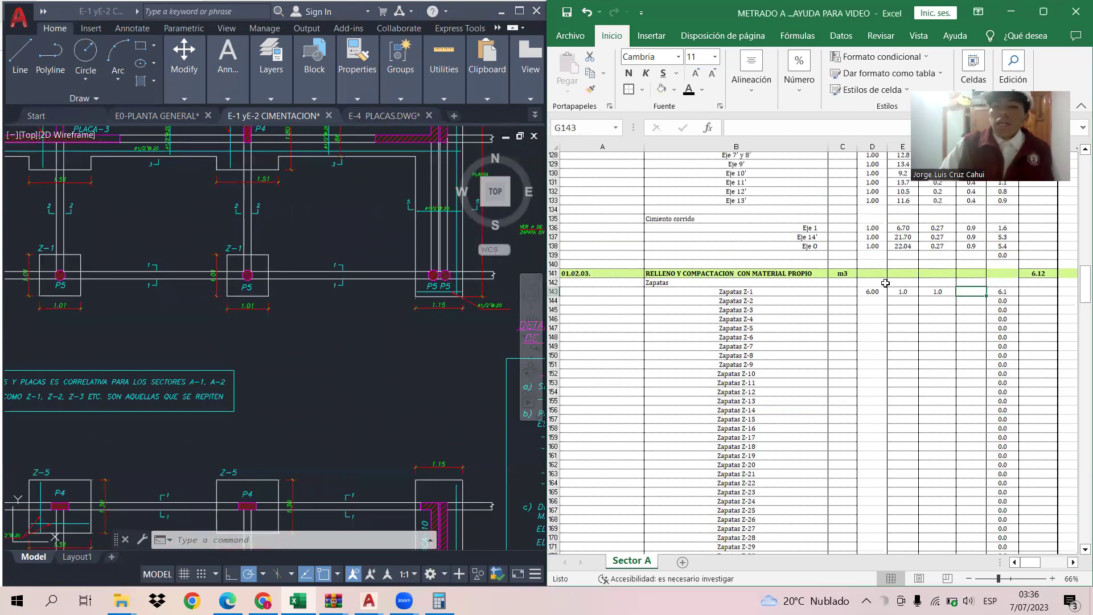
{"action": "scroll", "coordinate": [885, 283], "scroll_direction": "up", "scroll_amount": 12}
{"action": "scroll", "coordinate": [888, 282], "scroll_direction": "down", "scroll_amount": 8}
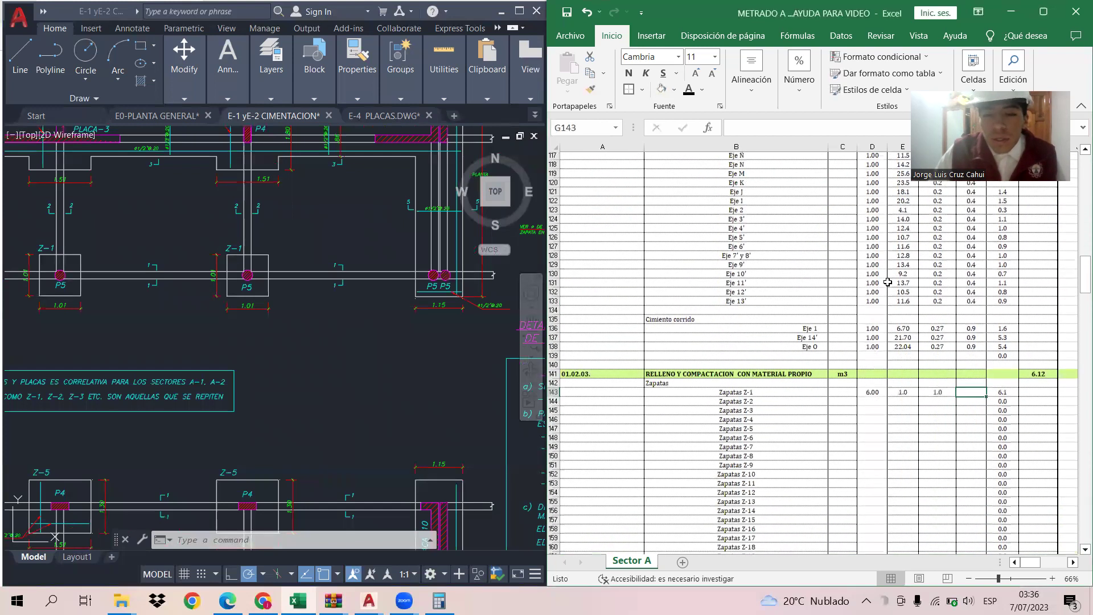
{"action": "scroll", "coordinate": [887, 282], "scroll_direction": "down", "scroll_amount": 1}
{"action": "scroll", "coordinate": [887, 283], "scroll_direction": "up", "scroll_amount": 14}
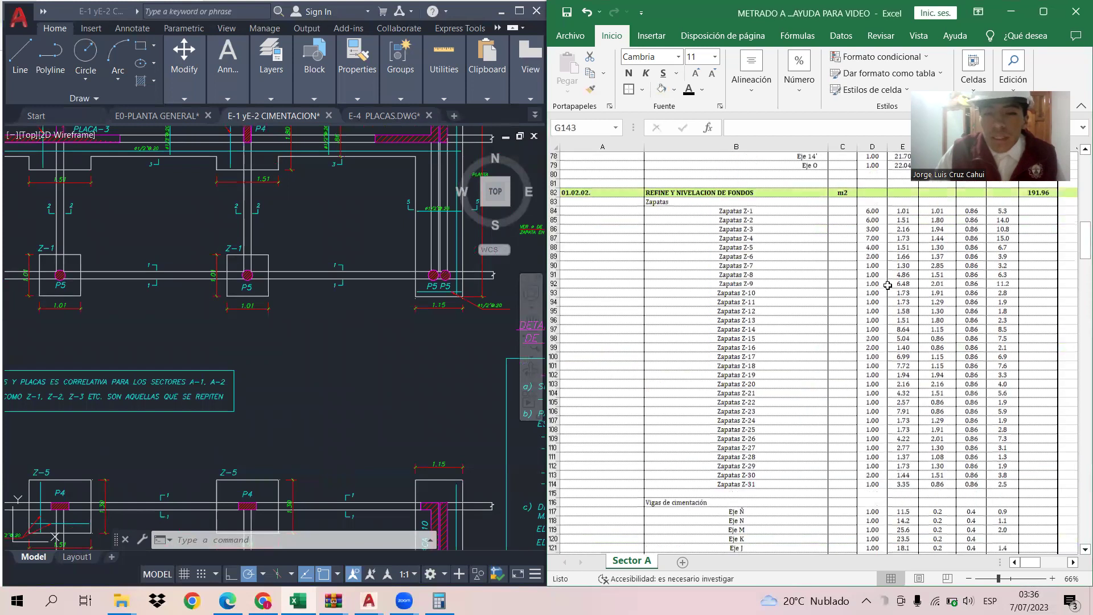
{"action": "scroll", "coordinate": [888, 285], "scroll_direction": "down", "scroll_amount": 16}
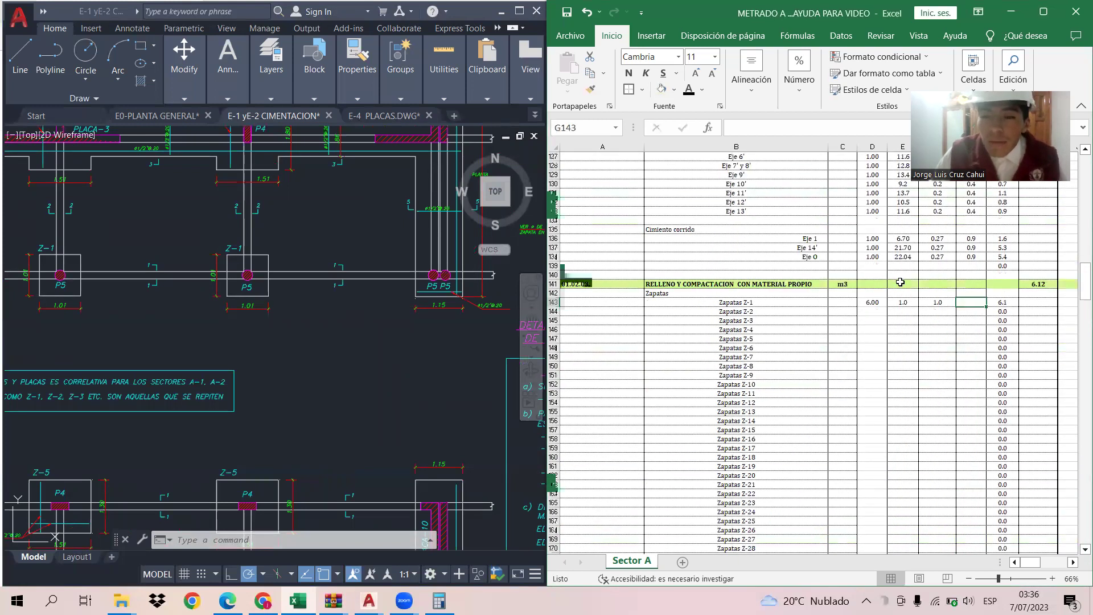
Step: Check the foundation section details in the drawing and enter 0.43 as the height of Zapatas Z-1
{"action": "left_click", "coordinate": [436, 358]}
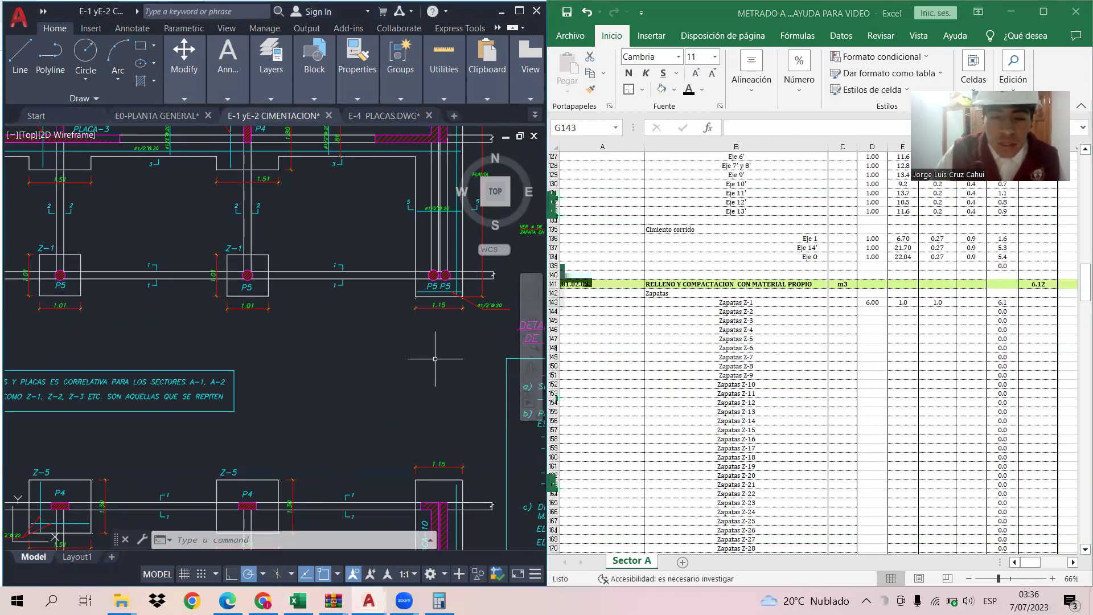
{"action": "scroll", "coordinate": [437, 356], "scroll_direction": "down", "scroll_amount": 5}
{"action": "middle_click_drag", "start_coordinate": [438, 353], "coordinate": [273, 350]}
{"action": "scroll", "coordinate": [473, 316], "scroll_direction": "up", "scroll_amount": 5}
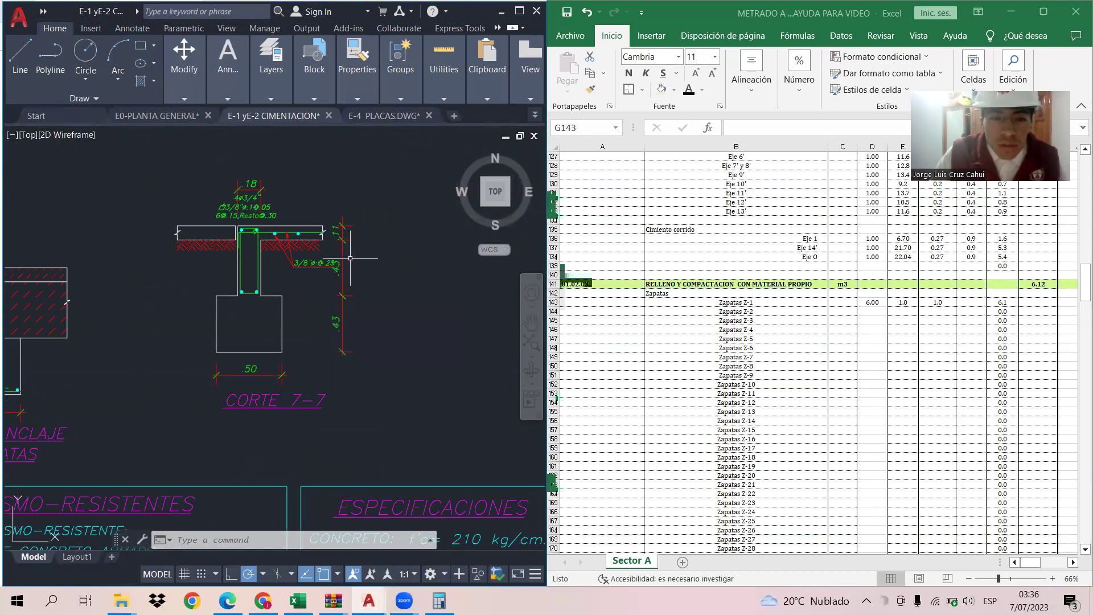
{"action": "scroll", "coordinate": [400, 327], "scroll_direction": "down", "scroll_amount": 2}
{"action": "scroll", "coordinate": [400, 327], "scroll_direction": "down", "scroll_amount": 1}
{"action": "left_click", "coordinate": [970, 305]}
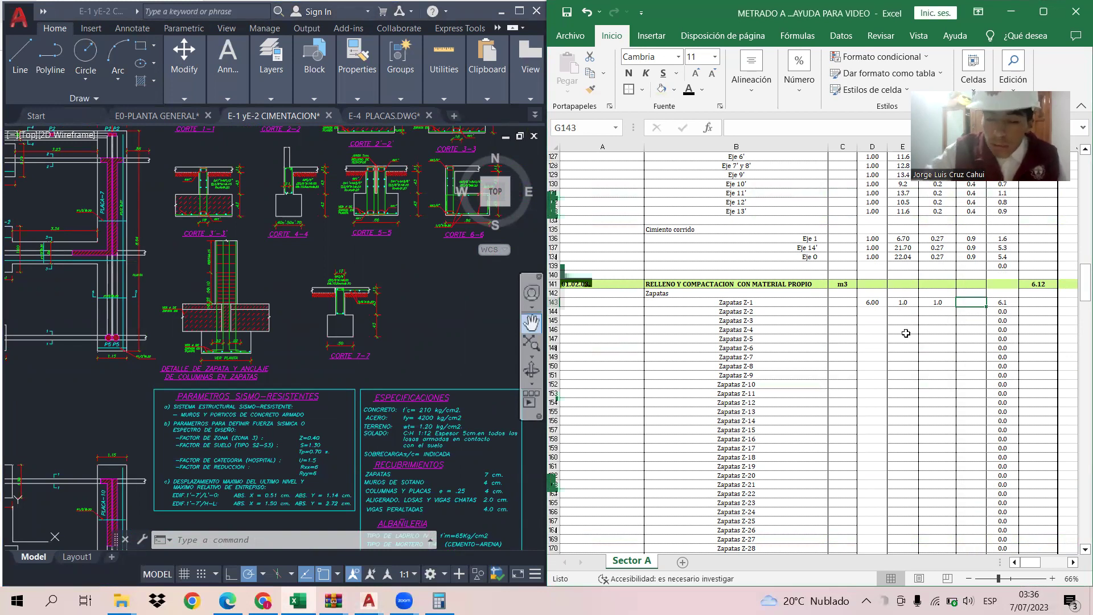
{"action": "type", "text": "0.43"}
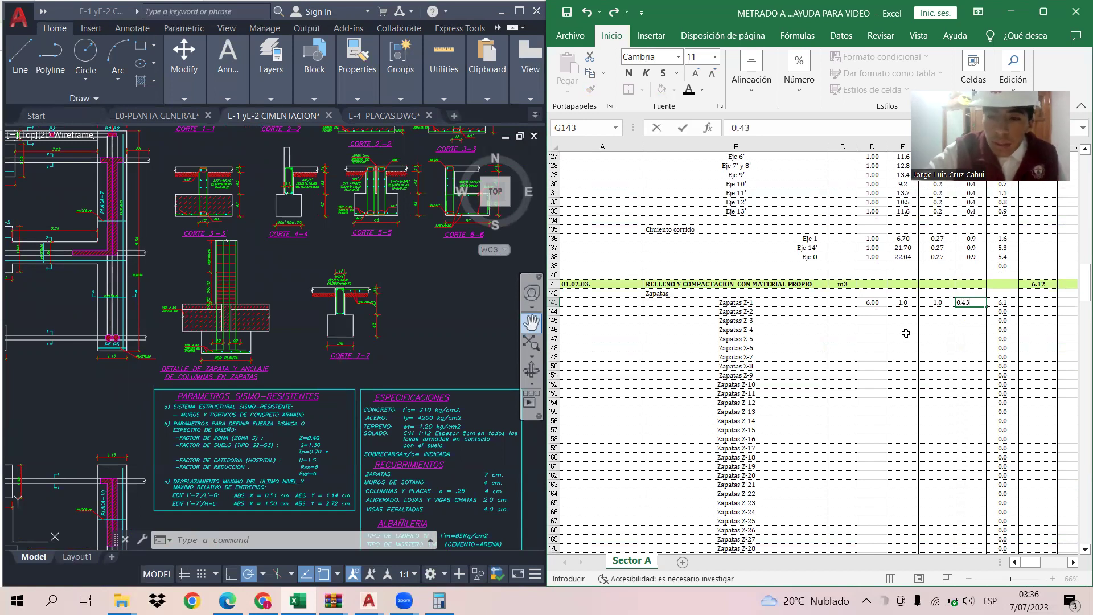
{"action": "key", "text": "Return"}
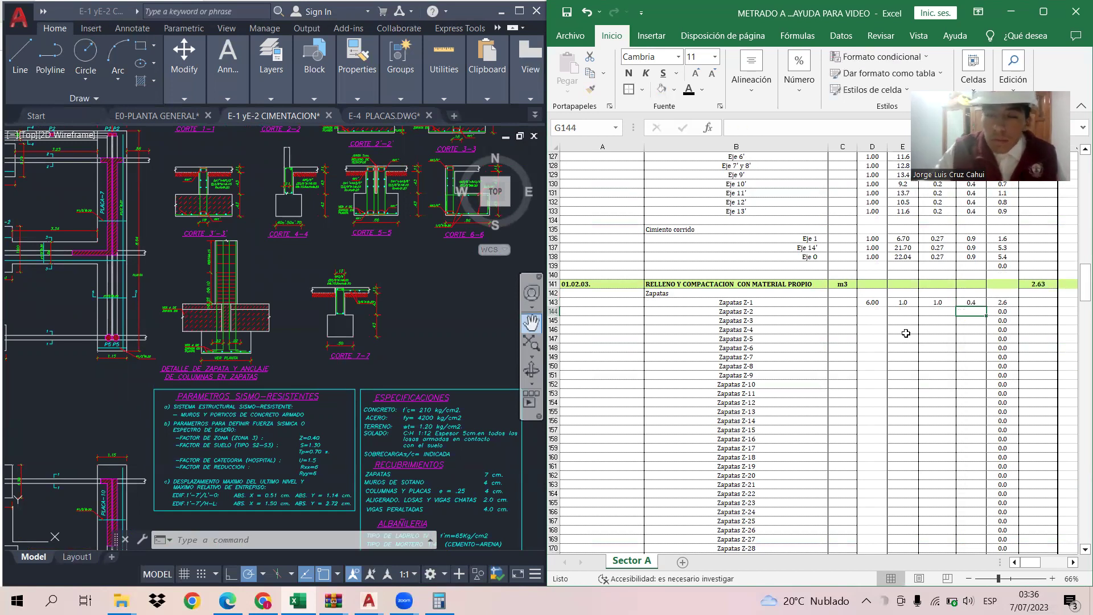
Step: Verify the Zapatas Z-1 volume with Calculator by multiplying 6 × 1.01 × 1.01 × 0.43, and return to its product cell in Excel
{"action": "left_click", "coordinate": [882, 303]}
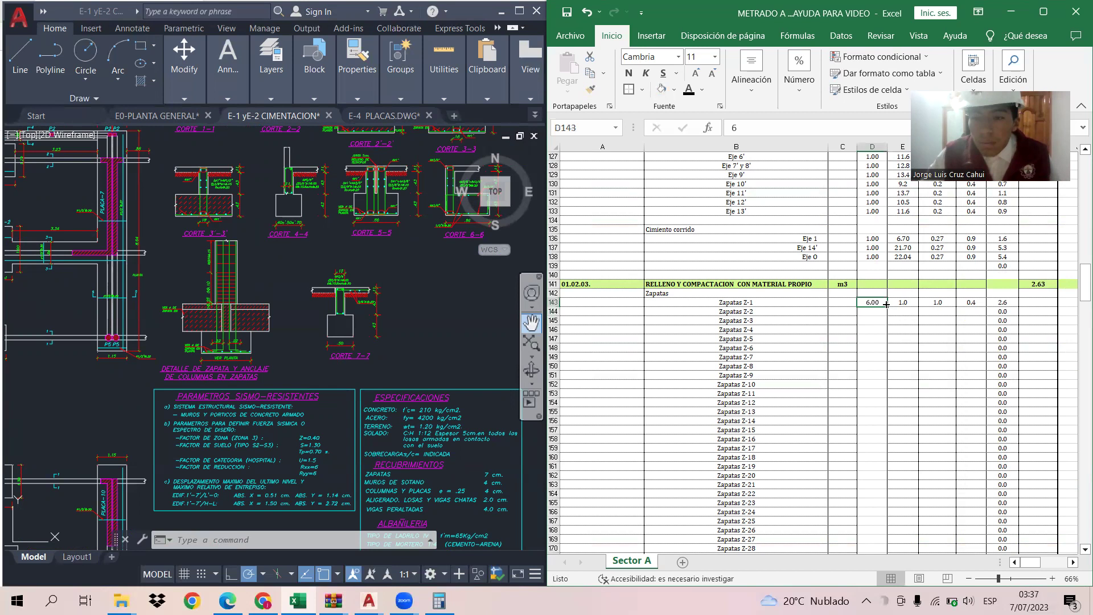
{"action": "left_click", "coordinate": [1000, 301]}
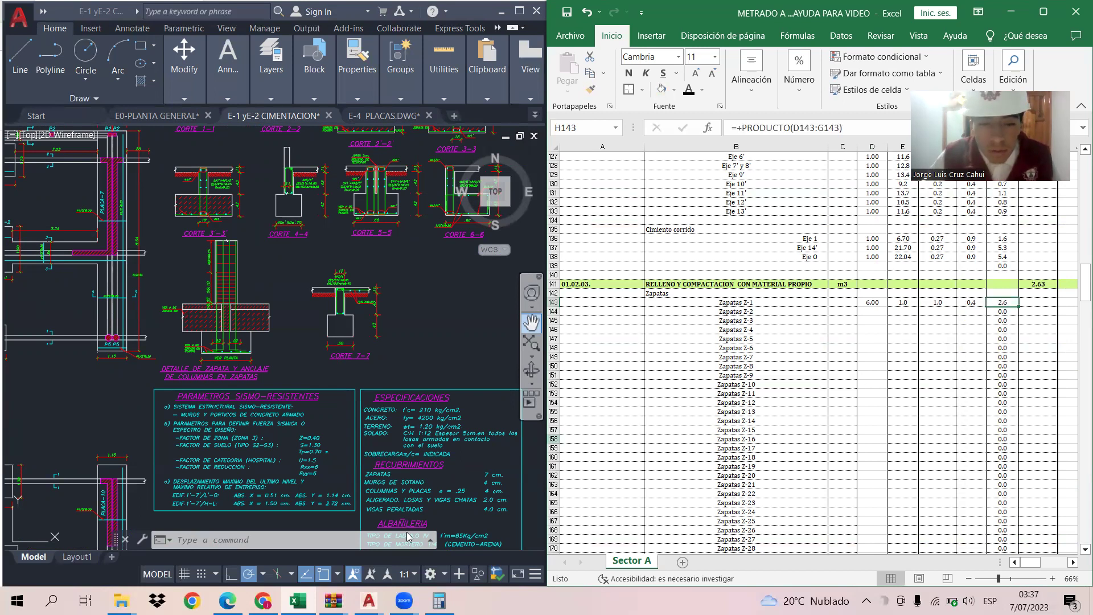
{"action": "left_click", "coordinate": [438, 600]}
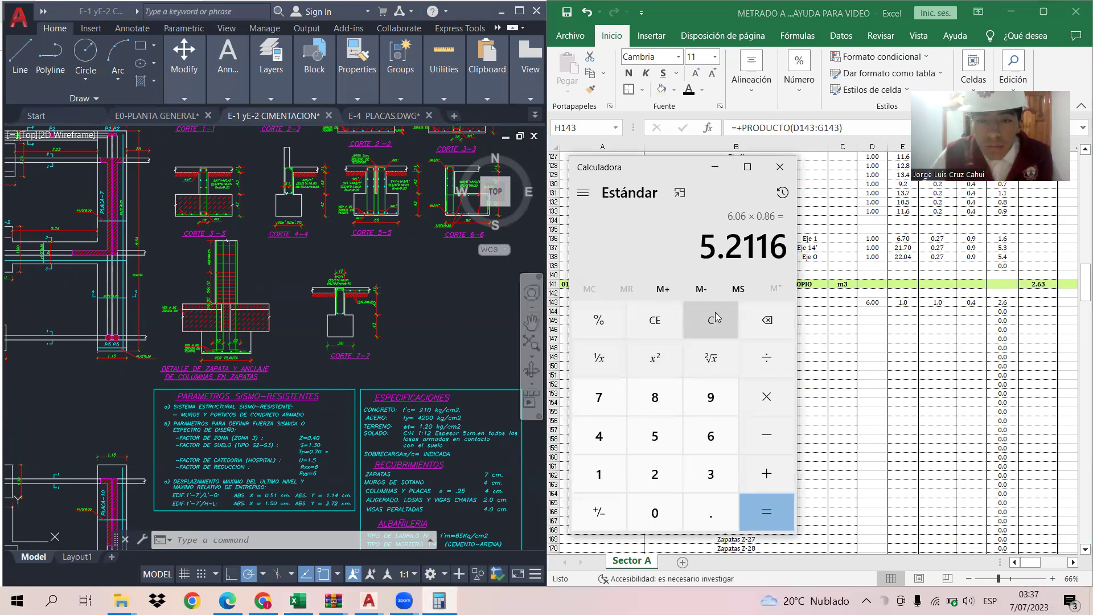
{"action": "left_click", "coordinate": [716, 329]}
{"action": "left_click", "coordinate": [710, 436]}
{"action": "left_click", "coordinate": [777, 393]}
{"action": "left_click", "coordinate": [602, 478]}
{"action": "left_click", "coordinate": [705, 507]}
{"action": "left_click", "coordinate": [655, 511]}
{"action": "left_click", "coordinate": [599, 474]}
{"action": "left_click", "coordinate": [764, 392]}
{"action": "left_click", "coordinate": [618, 476]}
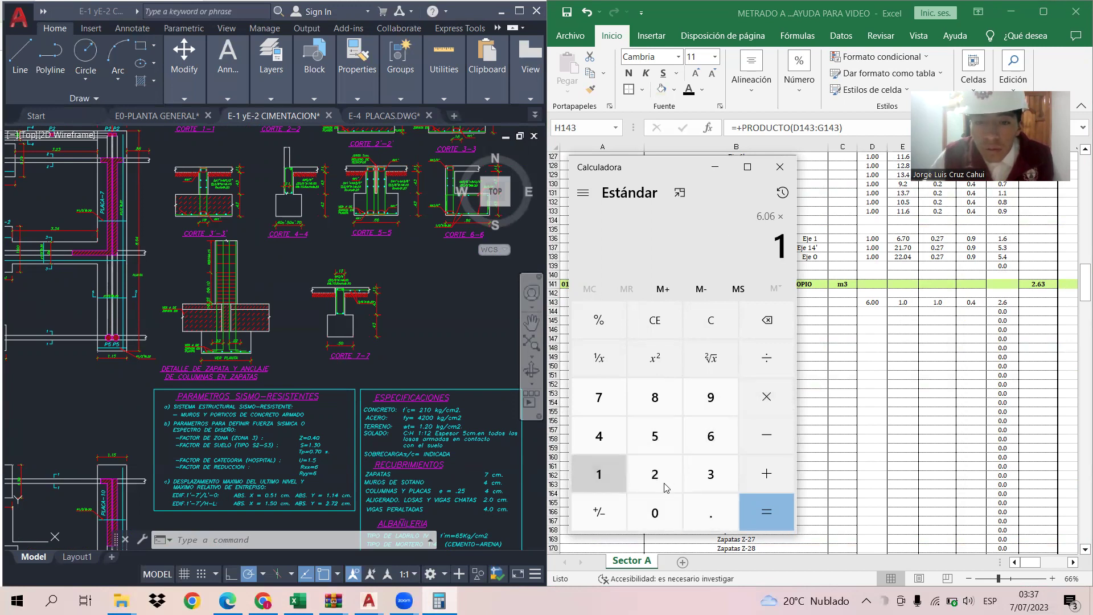
{"action": "left_click", "coordinate": [713, 520]}
{"action": "left_click", "coordinate": [655, 512]}
{"action": "left_click", "coordinate": [599, 474]}
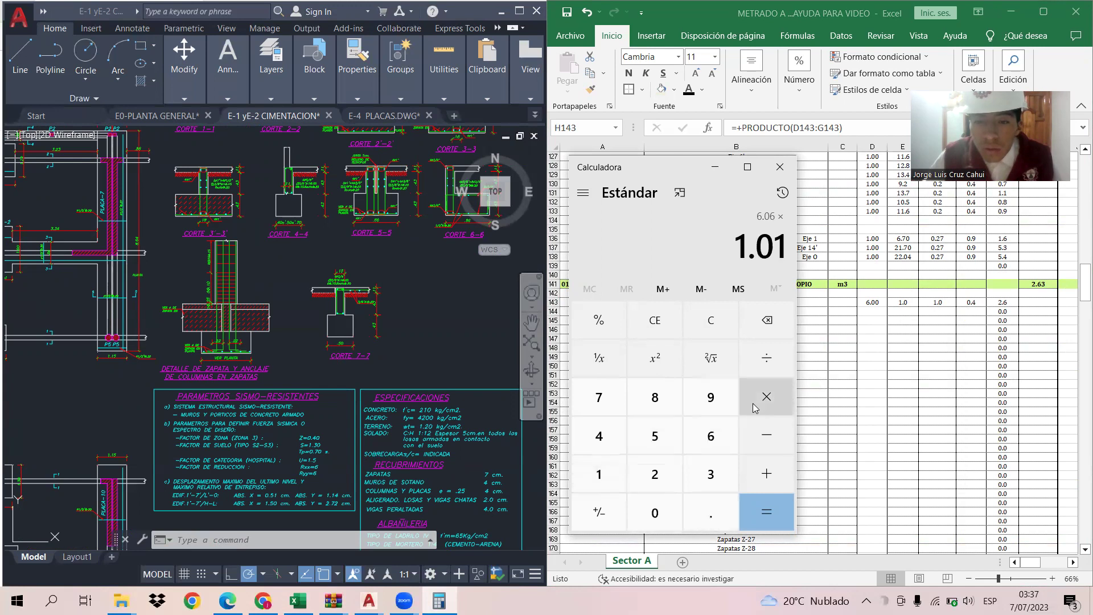
{"action": "left_click", "coordinate": [763, 397]}
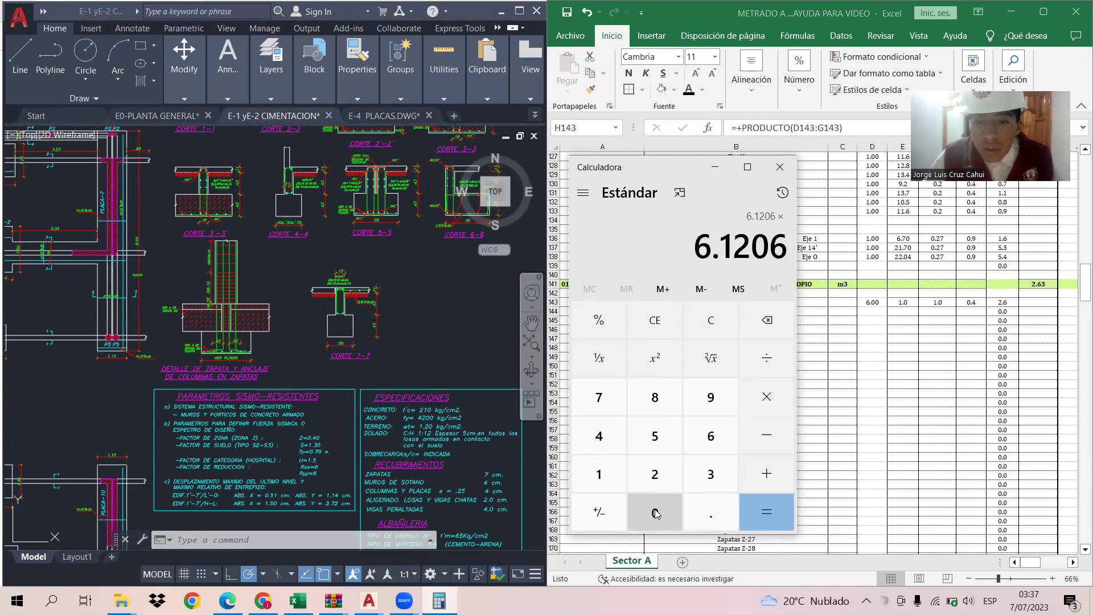
{"action": "left_click", "coordinate": [688, 512]}
{"action": "left_click", "coordinate": [599, 436]}
{"action": "left_click", "coordinate": [700, 474]}
{"action": "left_click", "coordinate": [765, 517]}
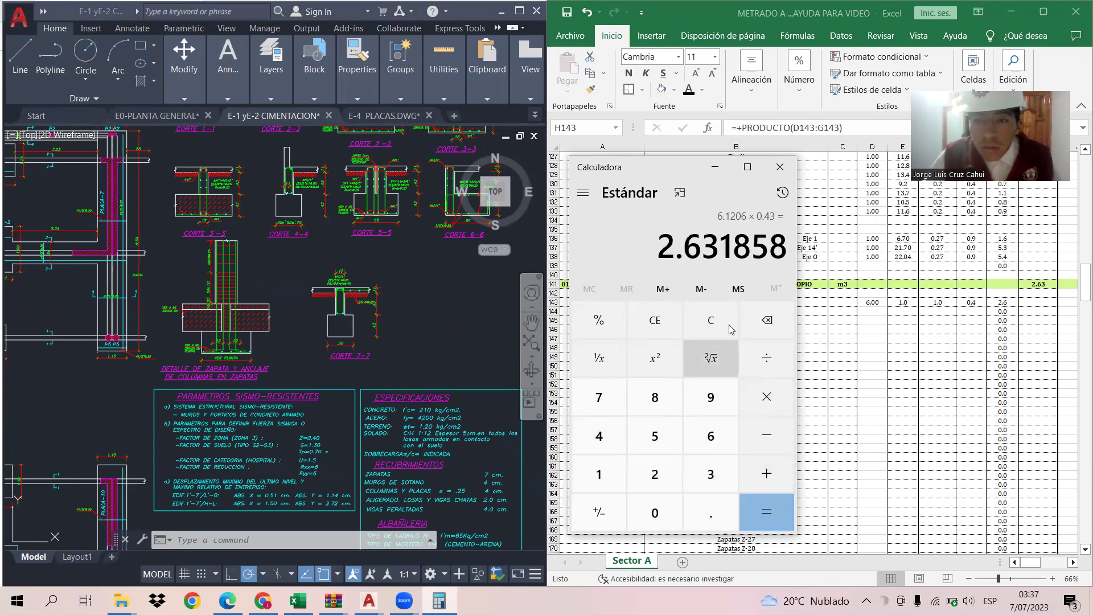
{"action": "left_click", "coordinate": [994, 303]}
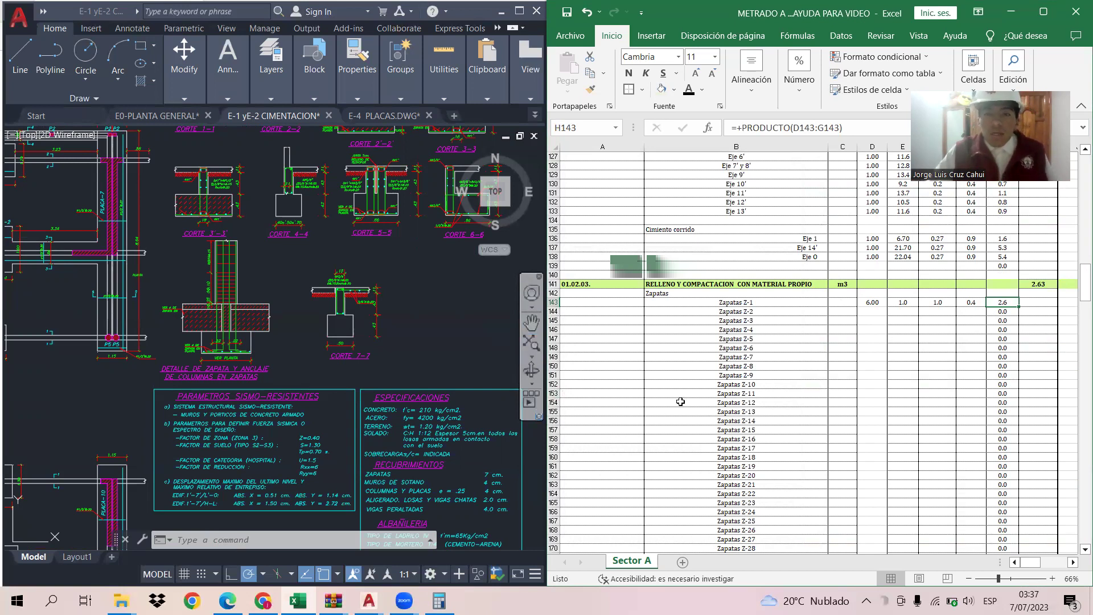
Step: Copy the quantities, lengths and widths of Zapatas Z-2 to Z-31 (D85:F114) from REFINE Y NIVELACION DE FONDOS
{"action": "scroll", "coordinate": [774, 385], "scroll_direction": "up", "scroll_amount": 2}
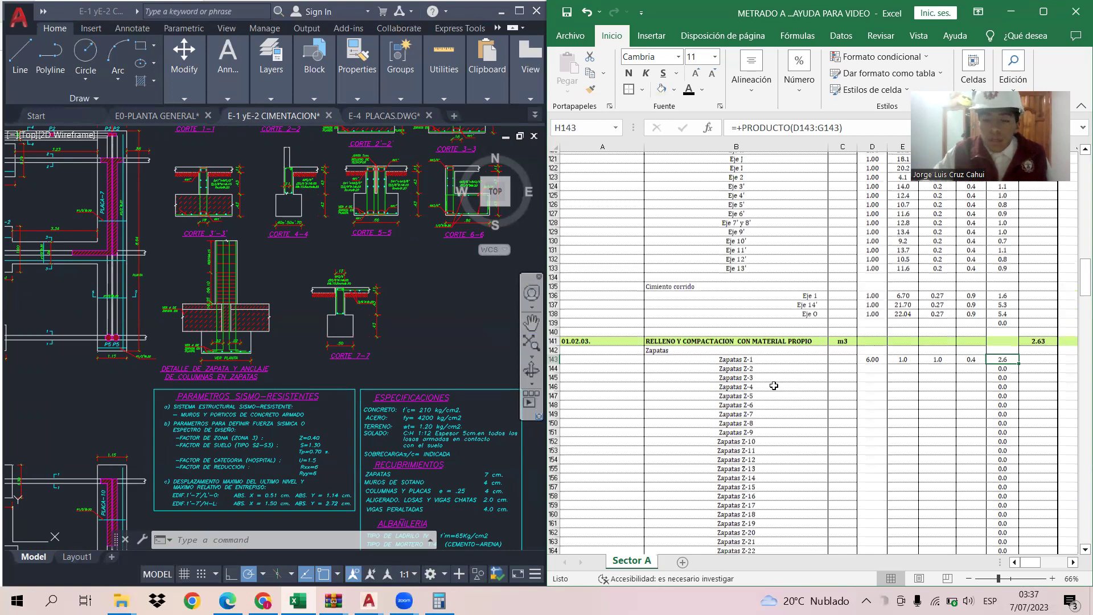
{"action": "scroll", "coordinate": [773, 385], "scroll_direction": "up", "scroll_amount": 4}
{"action": "scroll", "coordinate": [770, 386], "scroll_direction": "up", "scroll_amount": 13}
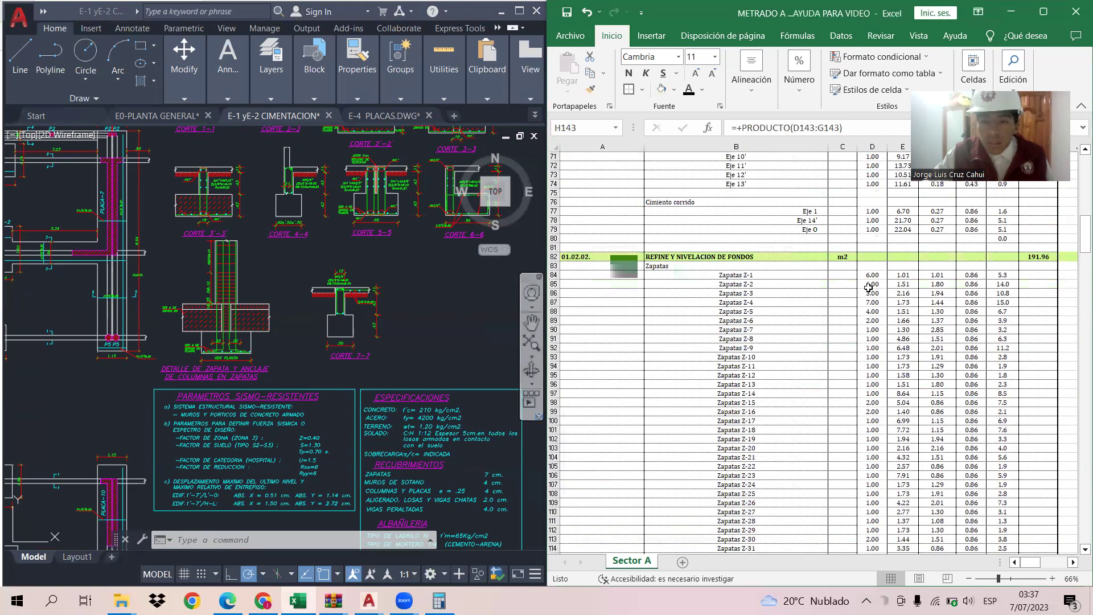
{"action": "left_click_drag", "start_coordinate": [868, 283], "coordinate": [925, 525]}
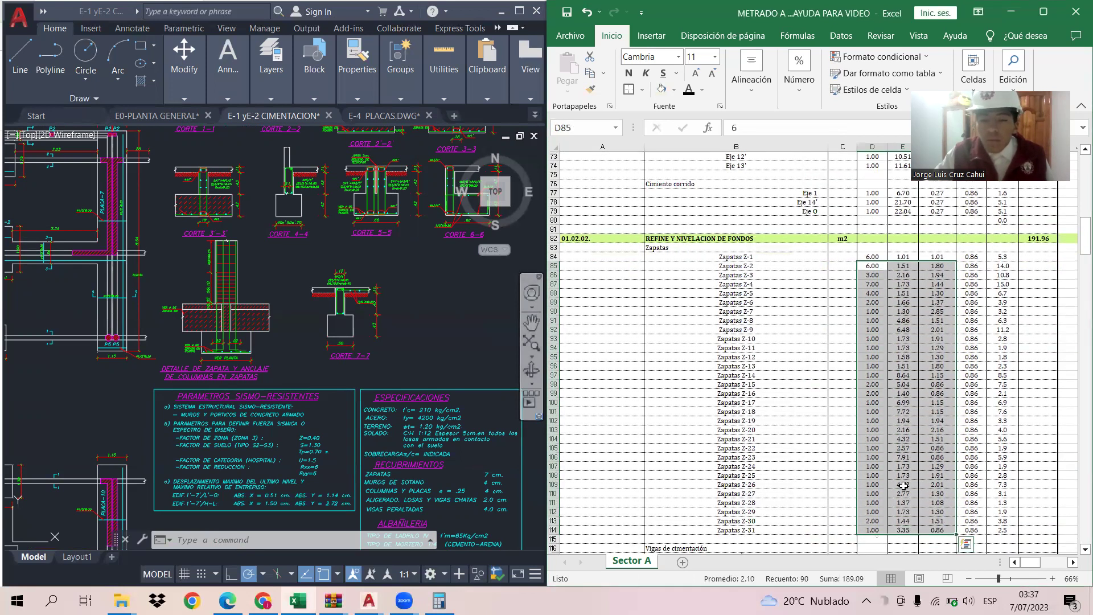
{"action": "right_click", "coordinate": [904, 488]}
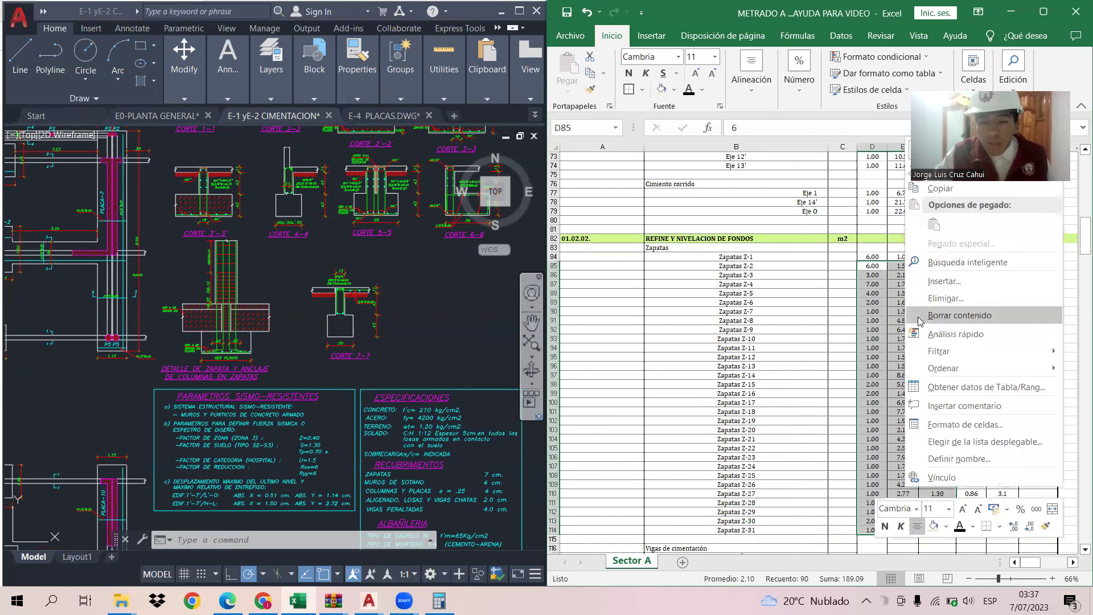
{"action": "left_click", "coordinate": [940, 188]}
Step: Paste the copied footing data under RELLENO Y COMPACTACION CON MATERIAL PROPIO, starting at cell D144 for Zapatas Z-2
{"action": "scroll", "coordinate": [857, 409], "scroll_direction": "down", "scroll_amount": 8}
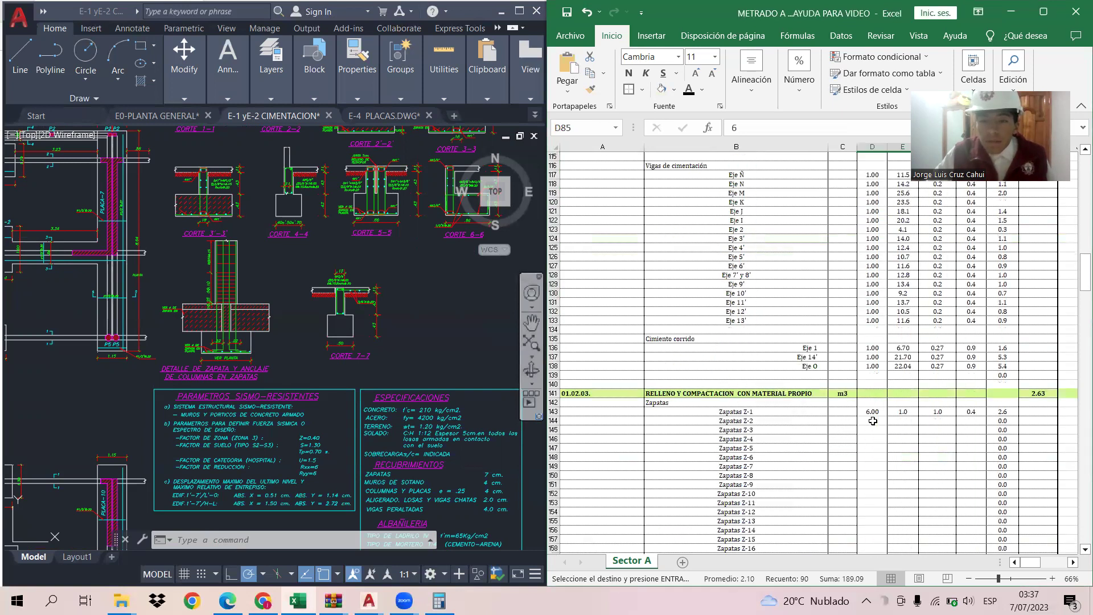
{"action": "left_click", "coordinate": [875, 421]}
{"action": "right_click", "coordinate": [875, 423]}
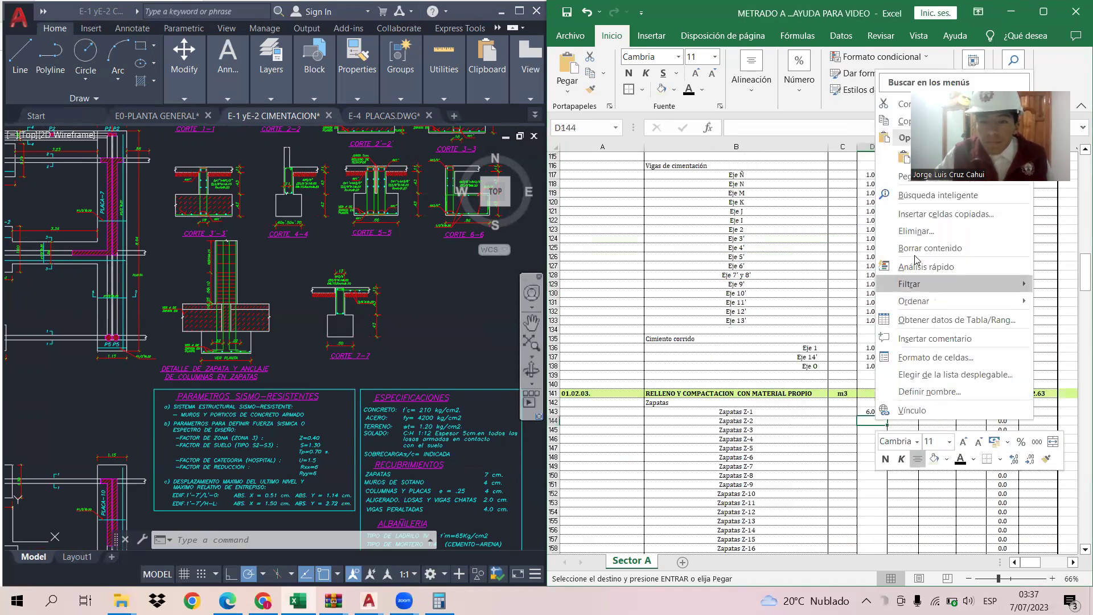
{"action": "key", "text": "ctrl+v"}
{"action": "scroll", "coordinate": [874, 448], "scroll_direction": "down", "scroll_amount": 9}
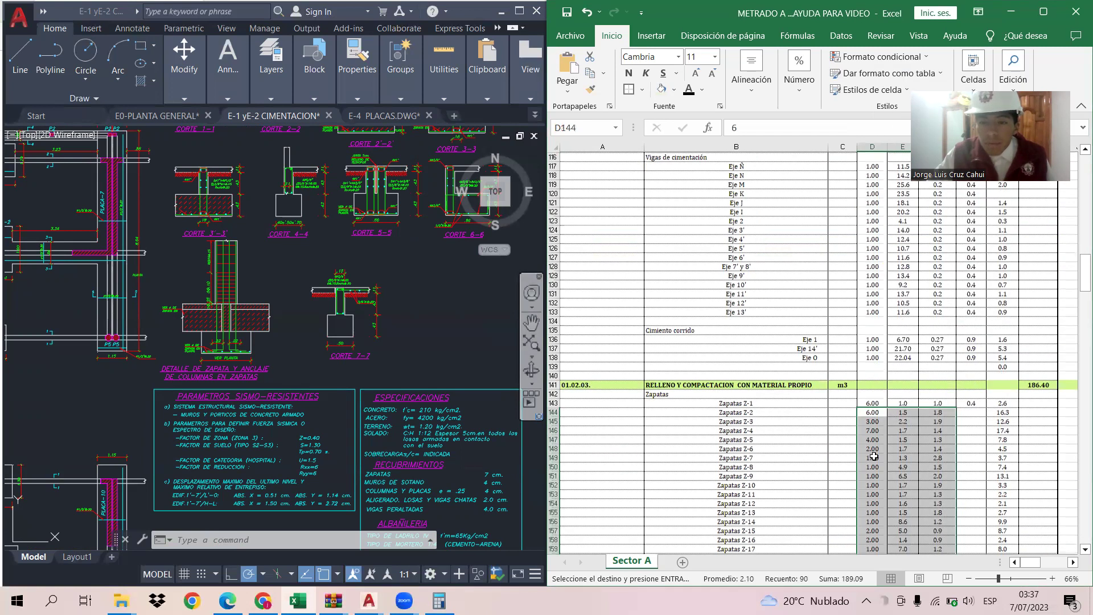
Step: Enter 0.43 as the height of Zapatas Z-2 and fill the height column down through Zapatas Z-31 (G173)
{"action": "scroll", "coordinate": [873, 448], "scroll_direction": "up", "scroll_amount": 7}
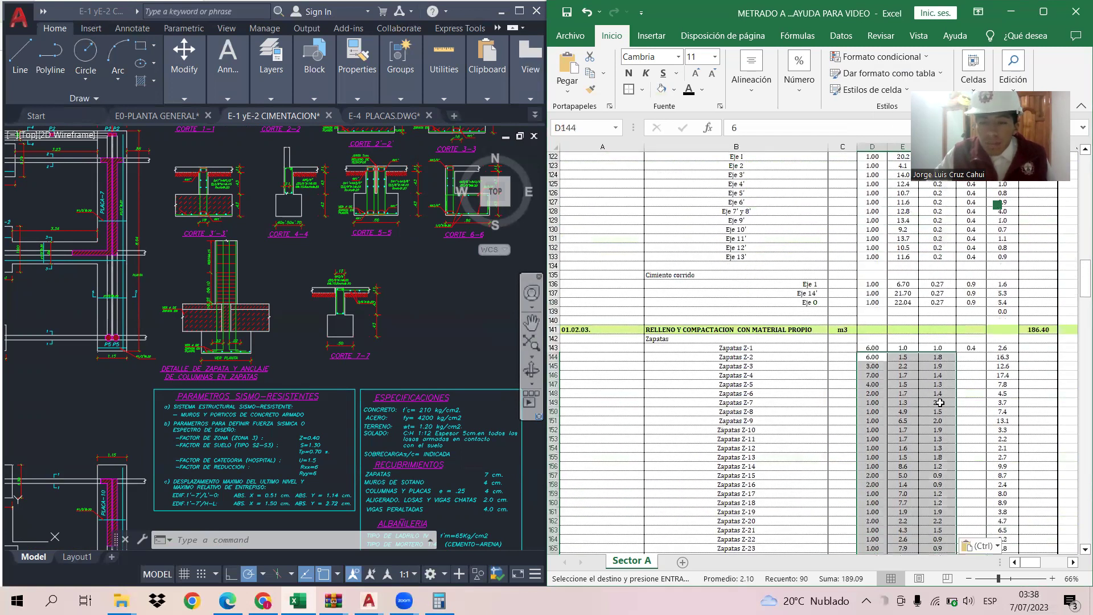
{"action": "left_click", "coordinate": [969, 361]}
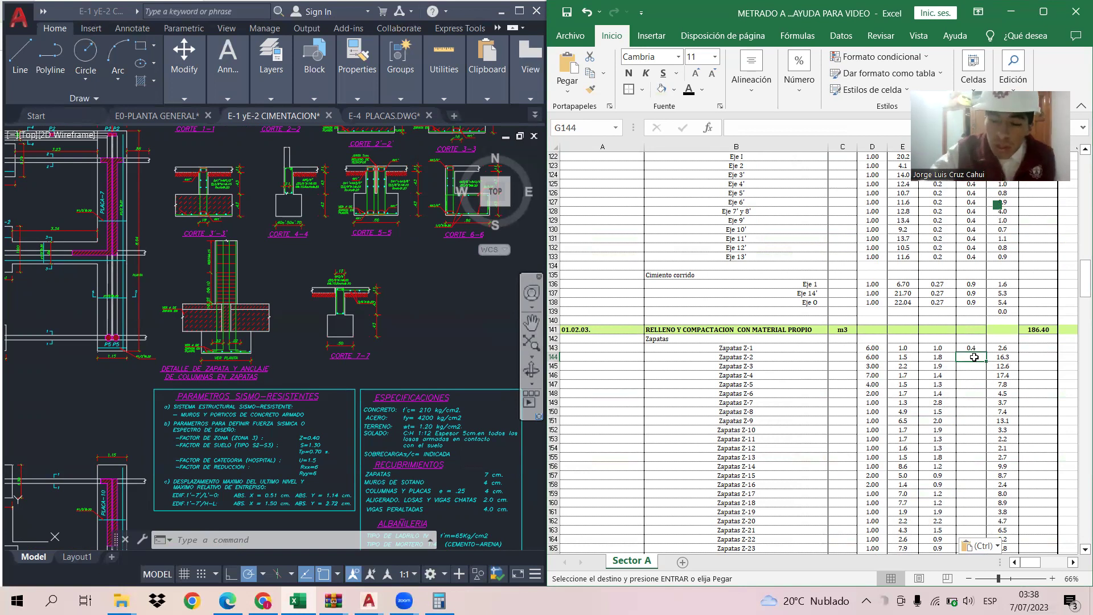
{"action": "type", "text": "0.4"}
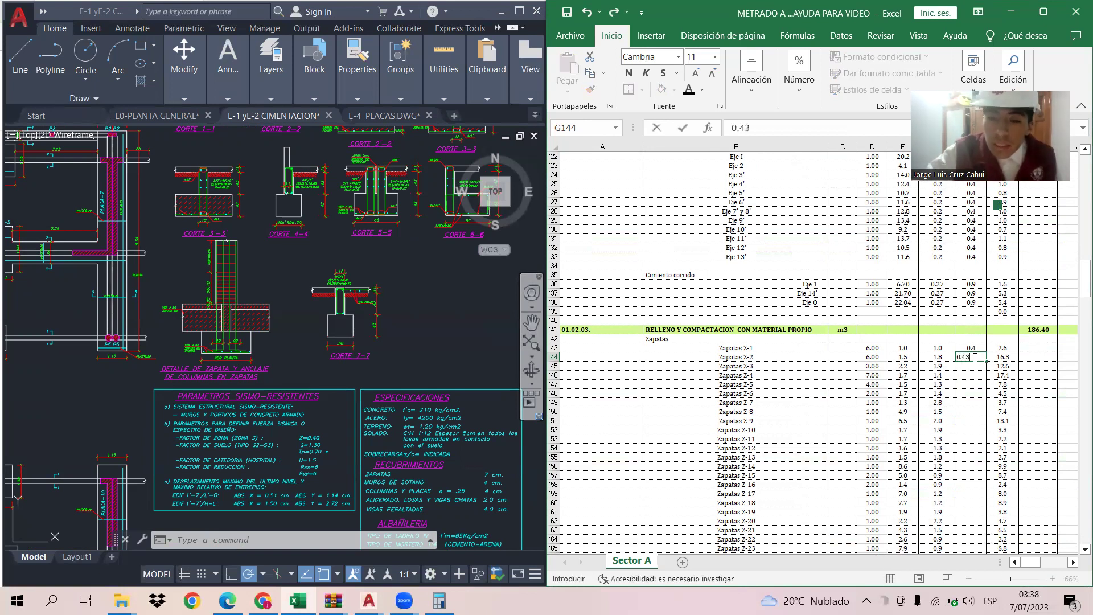
{"action": "left_click", "coordinate": [980, 348]}
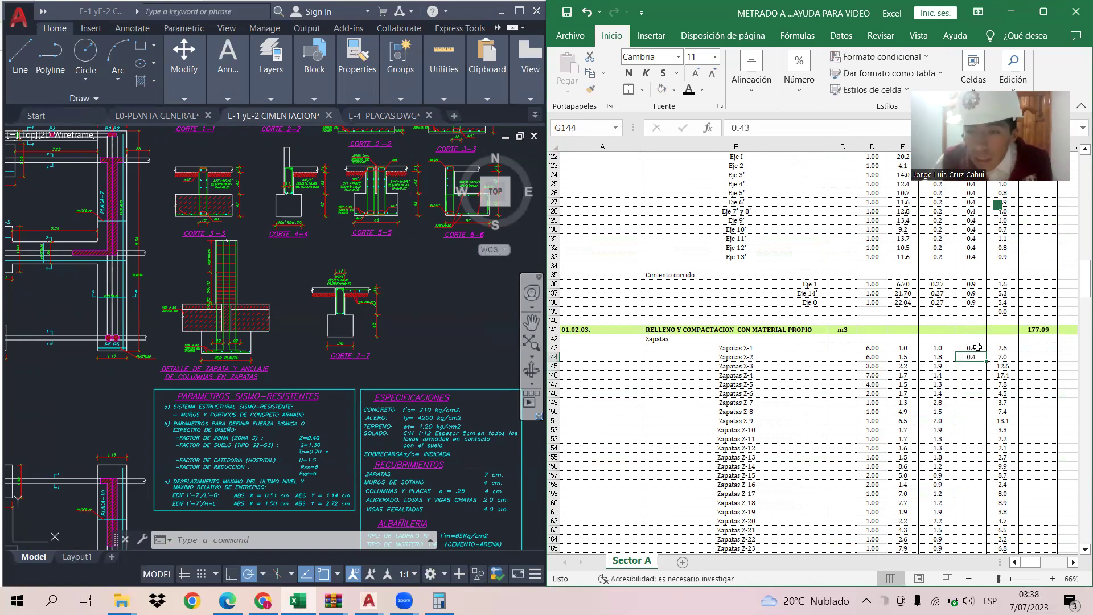
{"action": "mouse_move", "coordinate": [982, 348]}
{"action": "left_mouse_down"}
{"action": "mouse_move", "coordinate": [975, 582]}
{"action": "mouse_move", "coordinate": [974, 535]}
{"action": "left_mouse_up"}
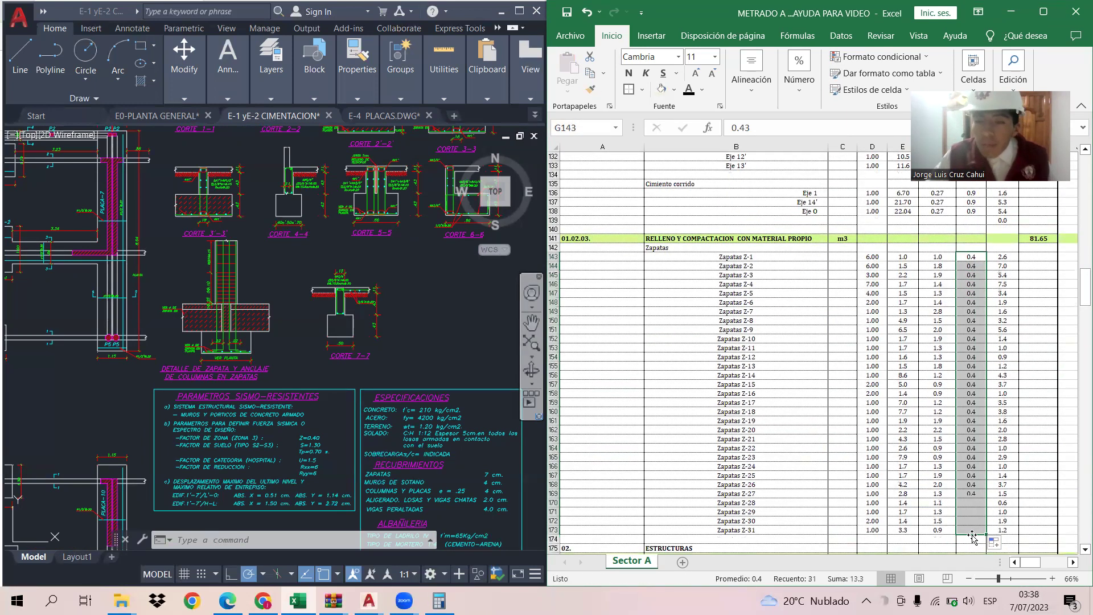
{"action": "left_click", "coordinate": [931, 546]}
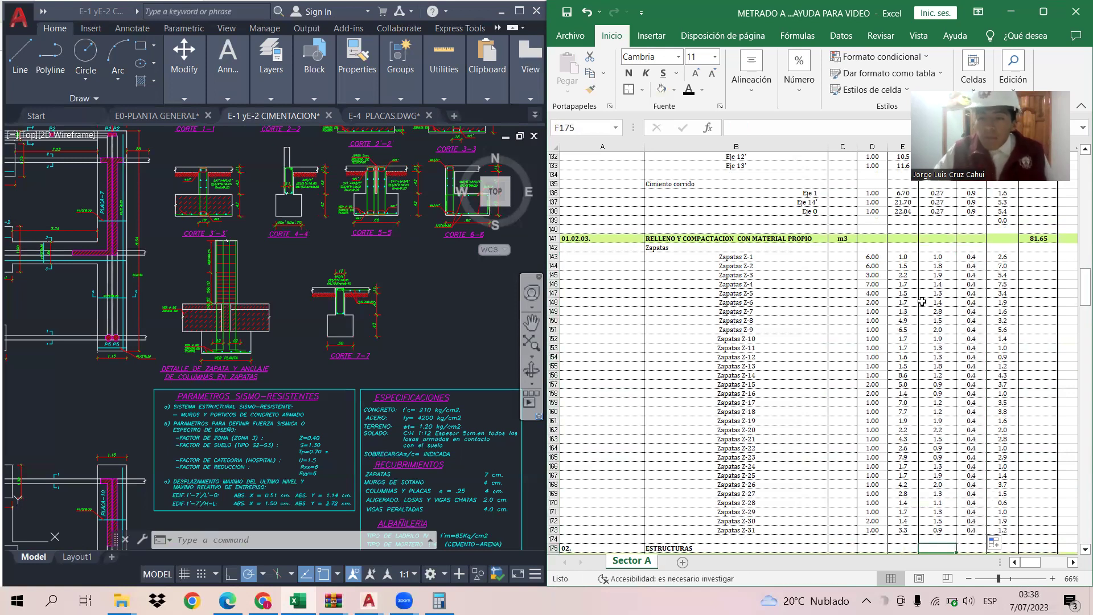
Step: Review the backfill volumes of Zapatas Z-1 to Z-31, the Z-1 product formula and the section total's SUMA formula
{"action": "left_click", "coordinate": [1001, 257]}
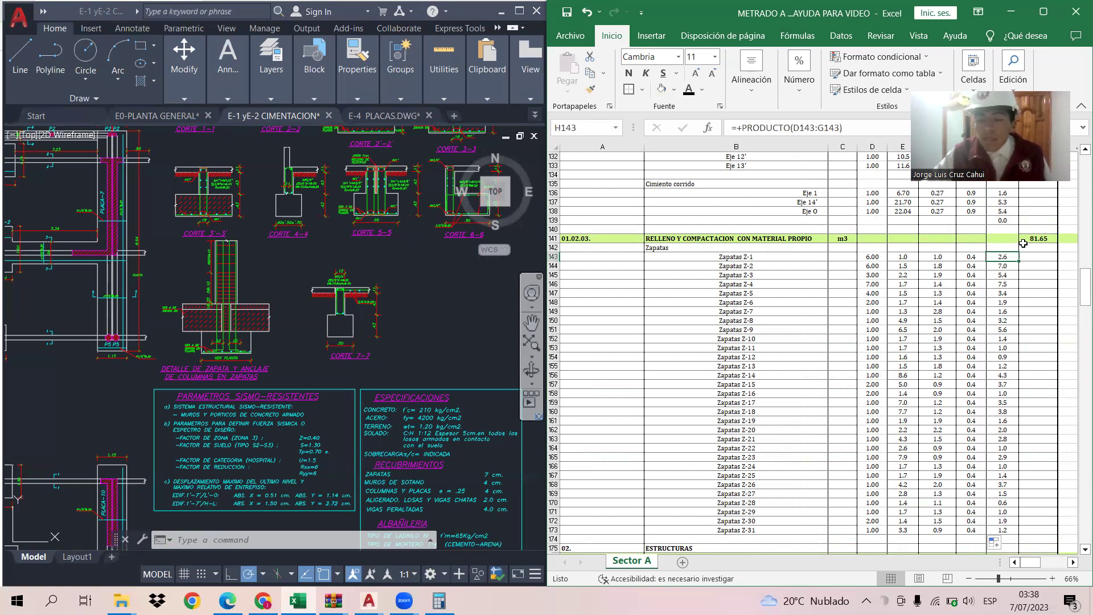
{"action": "scroll", "coordinate": [855, 394], "scroll_direction": "down", "scroll_amount": 5}
{"action": "scroll", "coordinate": [855, 394], "scroll_direction": "up", "scroll_amount": 5}
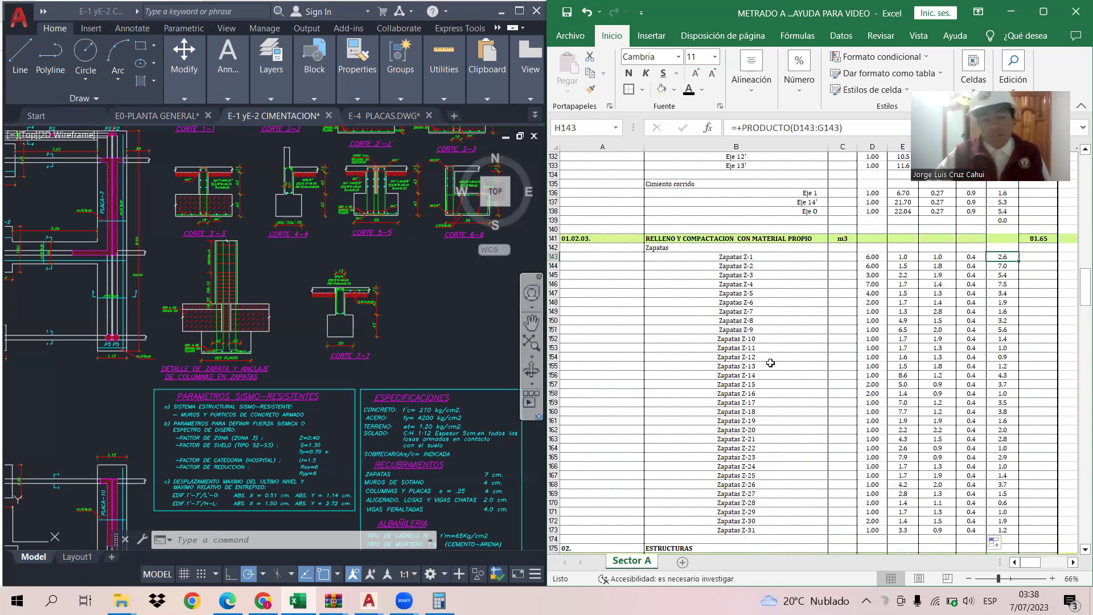
{"action": "scroll", "coordinate": [770, 363], "scroll_direction": "down", "scroll_amount": 3}
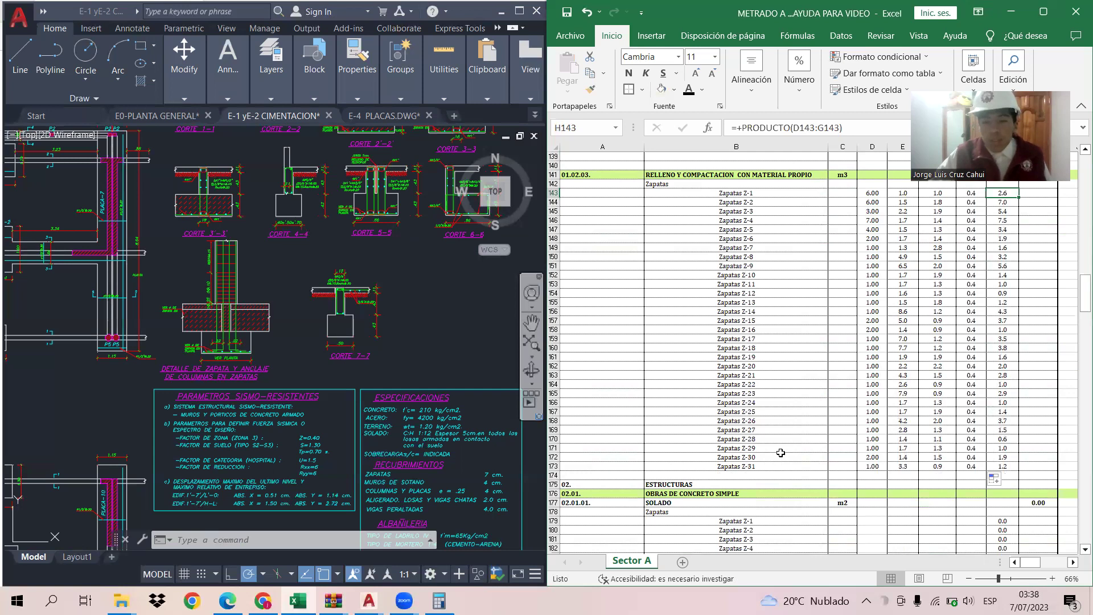
{"action": "scroll", "coordinate": [782, 288], "scroll_direction": "up", "scroll_amount": 3}
{"action": "scroll", "coordinate": [782, 287], "scroll_direction": "down", "scroll_amount": 3}
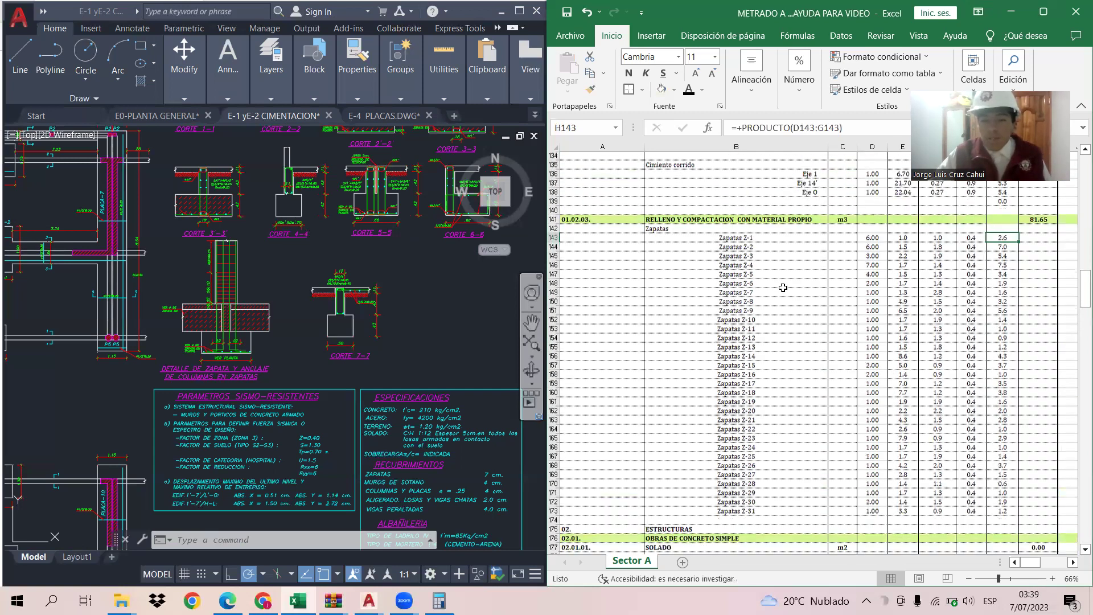
{"action": "scroll", "coordinate": [1019, 390], "scroll_direction": "up", "scroll_amount": 3}
{"action": "left_click", "coordinate": [1039, 239]}
{"action": "key", "text": "ctrl+Down"}
{"action": "scroll", "coordinate": [1039, 240], "scroll_direction": "up", "scroll_amount": 7}
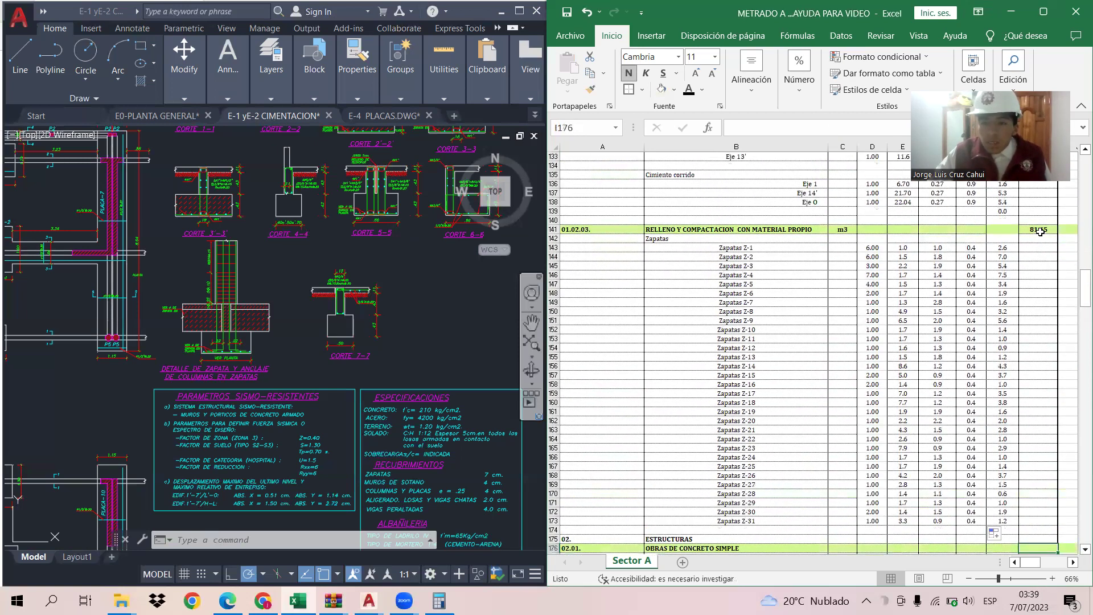
{"action": "double_click", "coordinate": [1039, 231]}
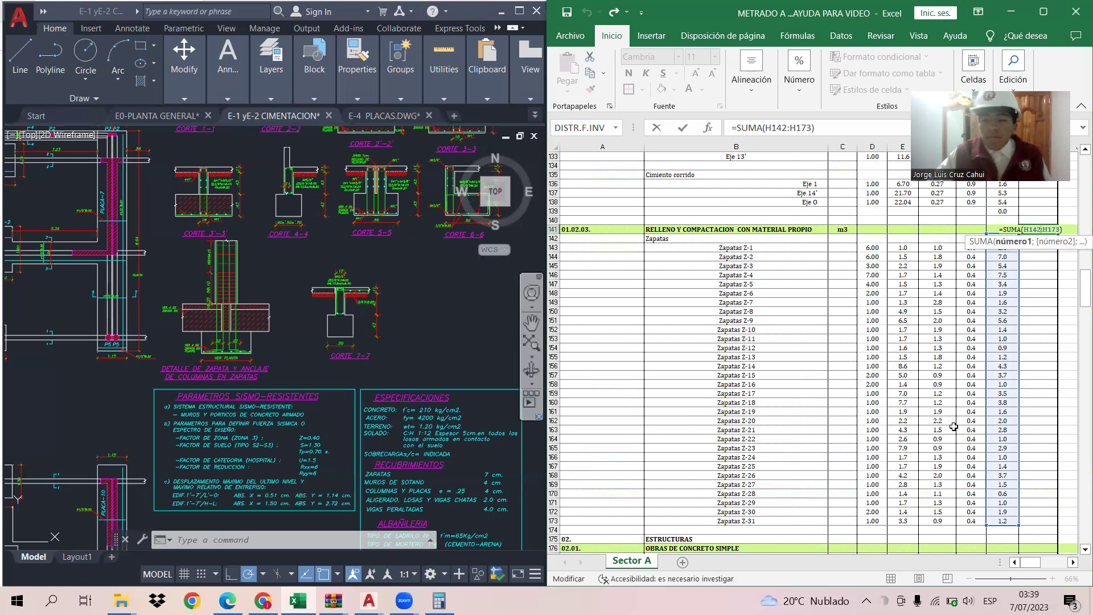
{"action": "left_click", "coordinate": [889, 429]}
Step: Copy the quantities, lengths and widths of Zapatas Z-1 to Z-31 (D143:F173) from RELLENO Y COMPACTACION CON MATERIAL PROPIO
{"action": "scroll", "coordinate": [879, 427], "scroll_direction": "down", "scroll_amount": 2}
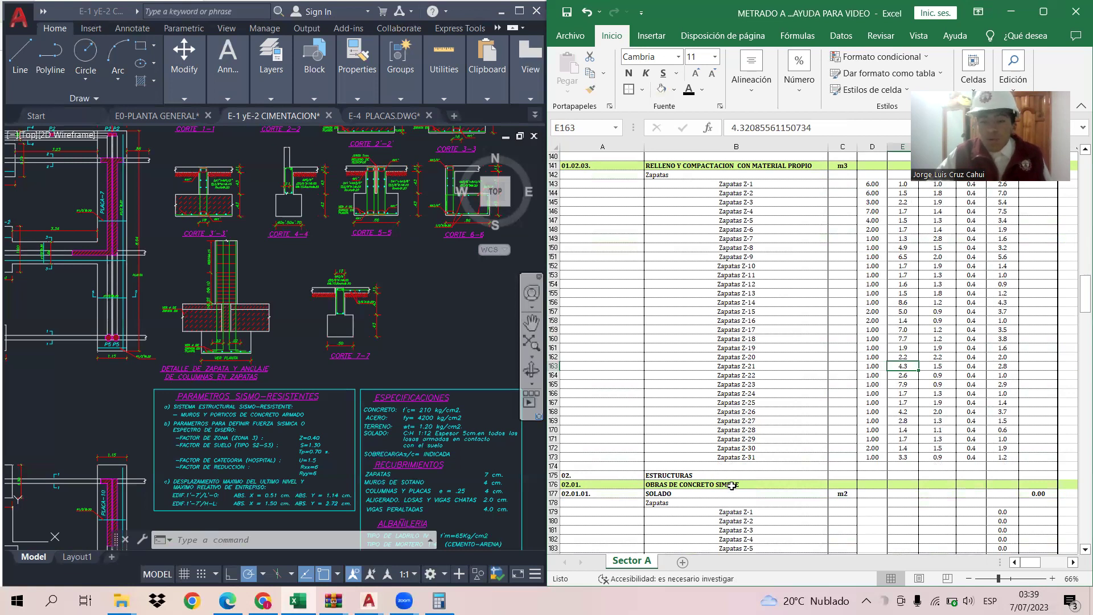
{"action": "scroll", "coordinate": [734, 485], "scroll_direction": "down", "scroll_amount": 8}
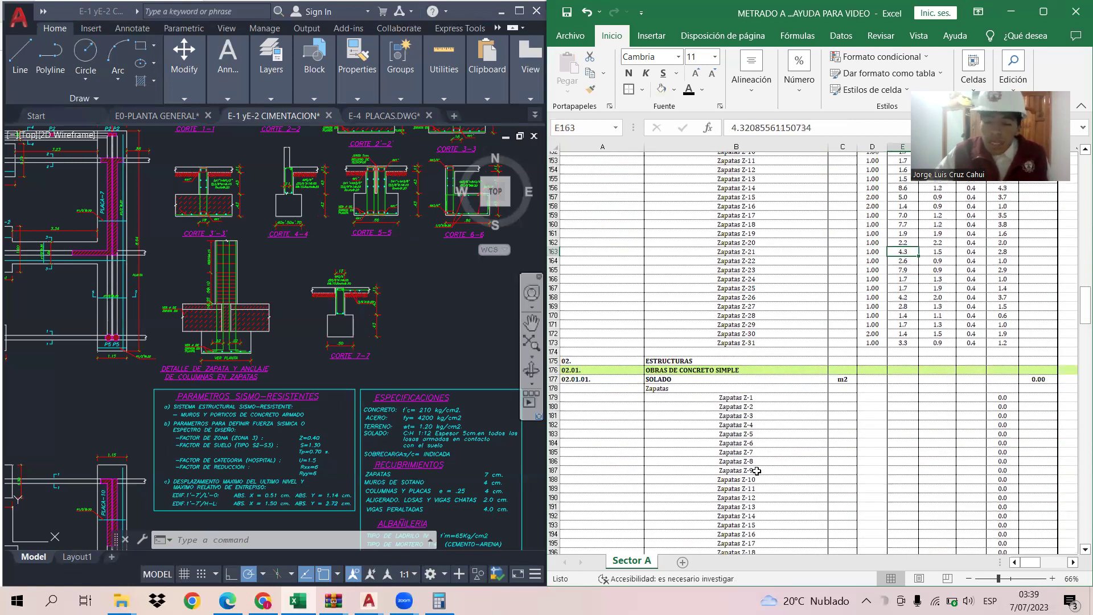
{"action": "scroll", "coordinate": [756, 471], "scroll_direction": "down", "scroll_amount": 1}
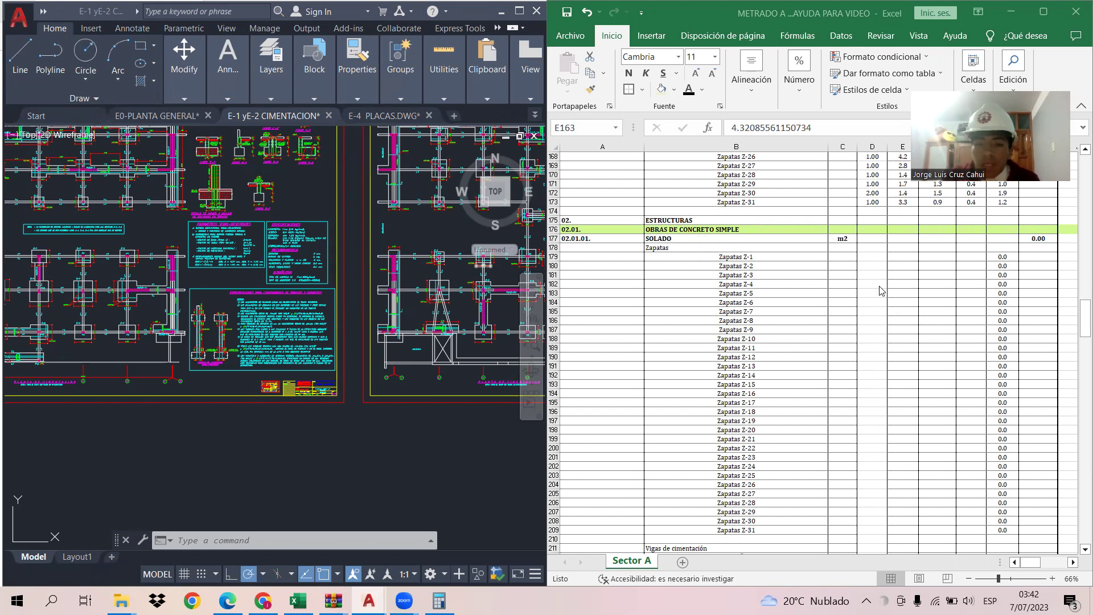
{"action": "scroll", "coordinate": [881, 291], "scroll_direction": "up", "scroll_amount": 3}
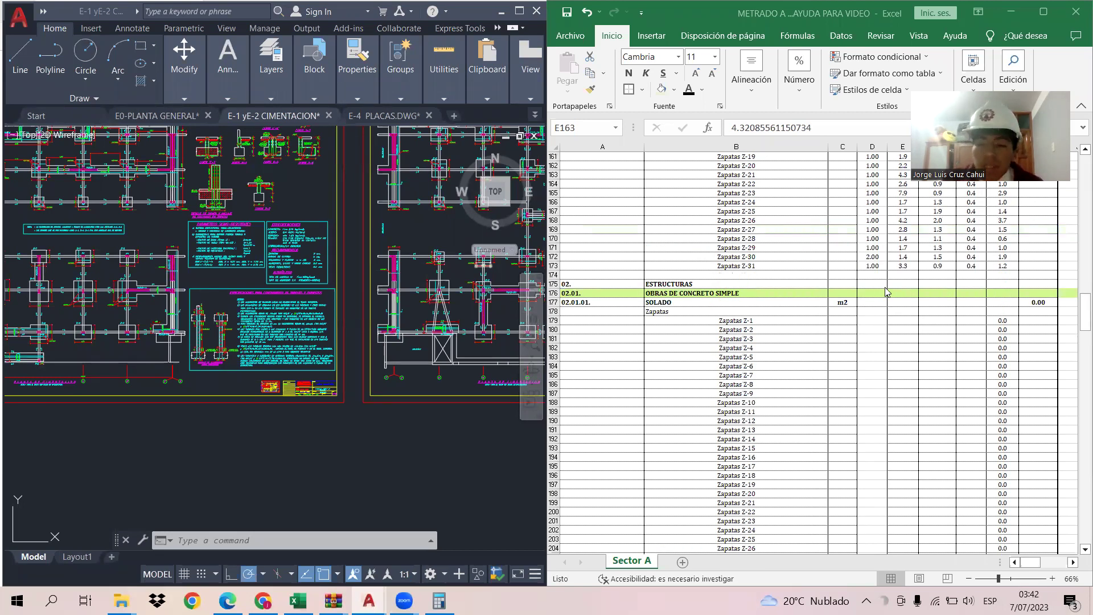
{"action": "scroll", "coordinate": [888, 291], "scroll_direction": "up", "scroll_amount": 12}
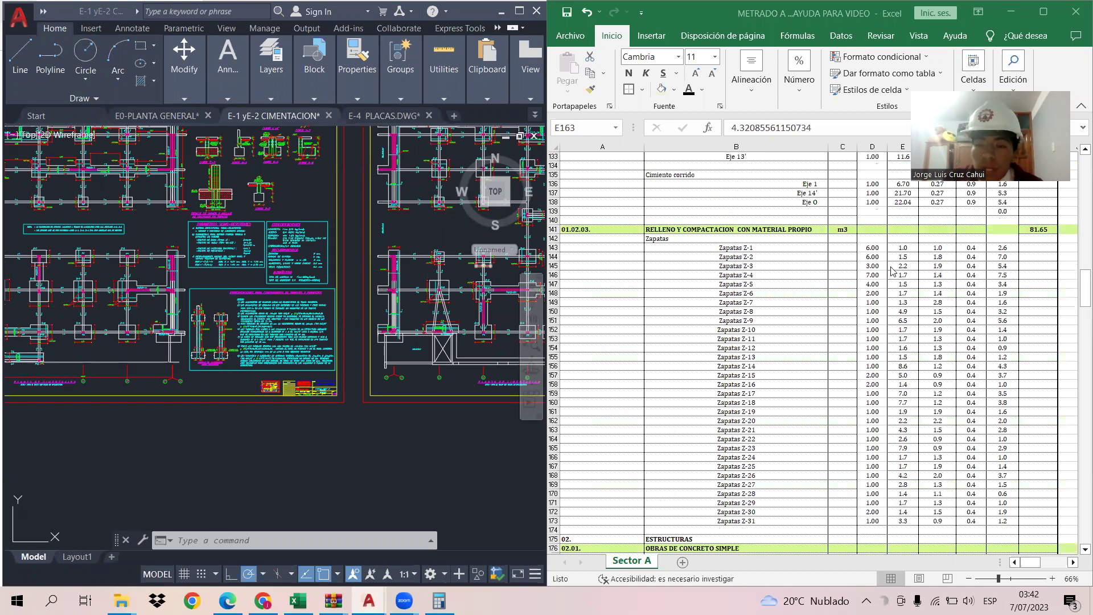
{"action": "left_click", "coordinate": [871, 248]}
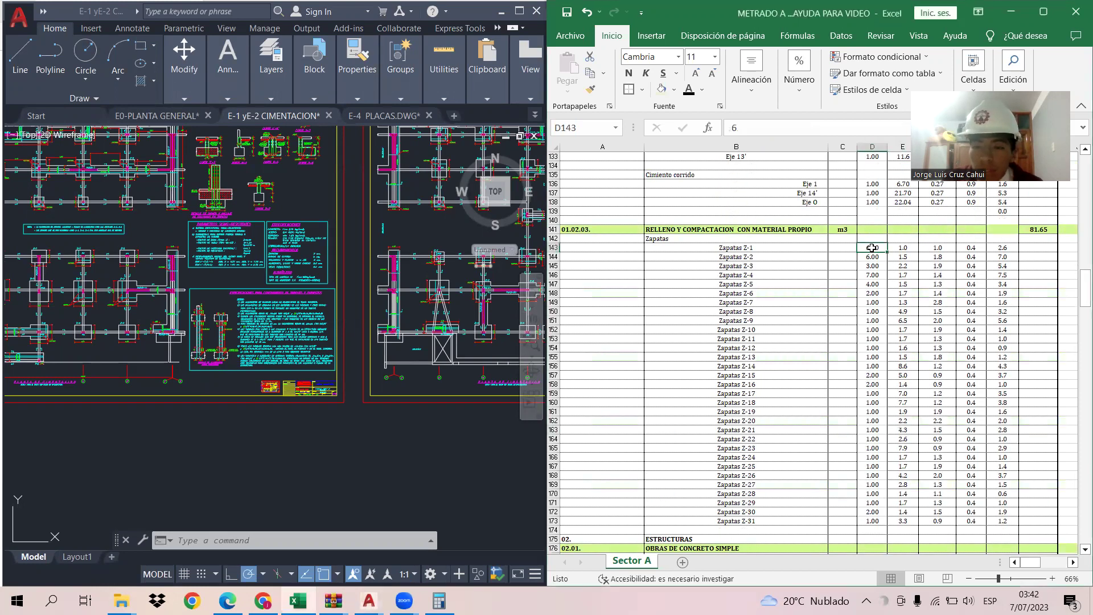
{"action": "left_click_drag", "start_coordinate": [872, 248], "coordinate": [929, 520]}
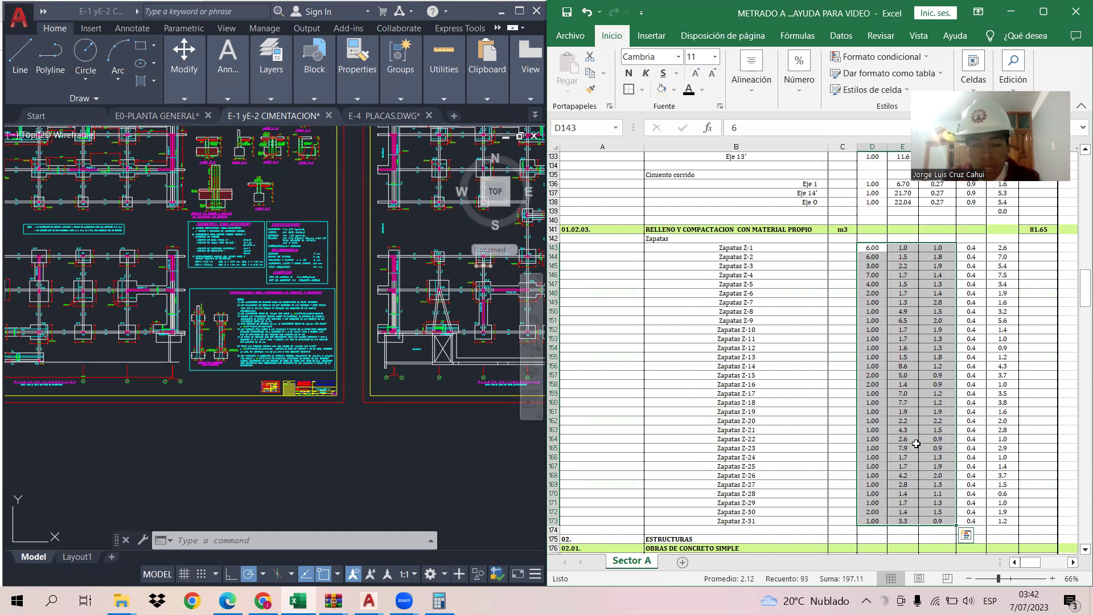
{"action": "key", "text": "ctrl+c"}
Step: Paste the copied footing data under SOLADO, starting at cell D179 for Zapatas Z-1
{"action": "scroll", "coordinate": [915, 433], "scroll_direction": "down", "scroll_amount": 7}
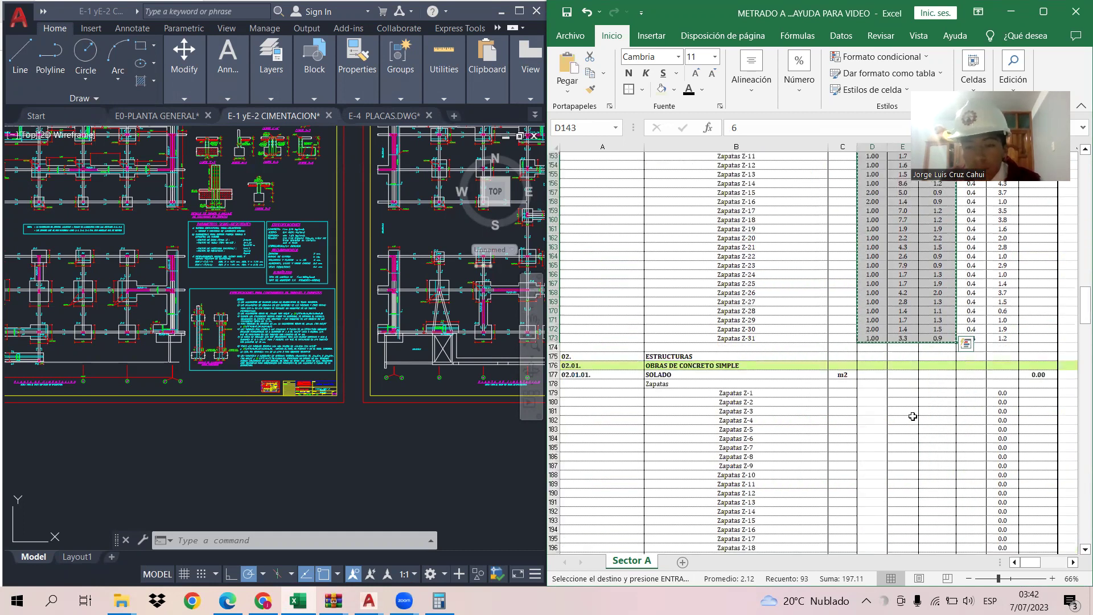
{"action": "left_click", "coordinate": [868, 384]}
{"action": "key", "text": "ctrl+v"}
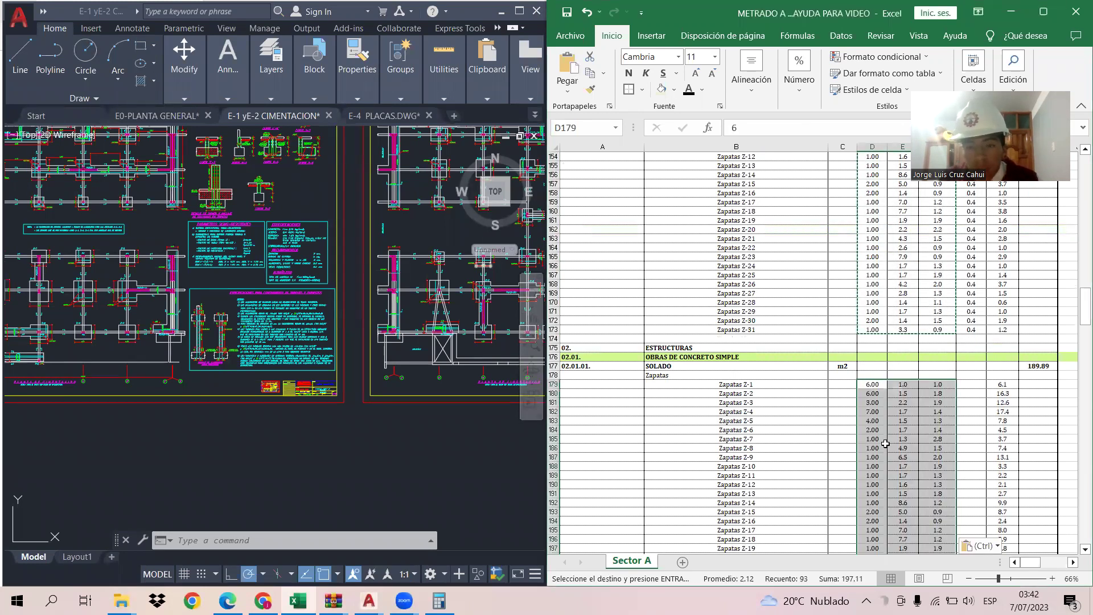
{"action": "scroll", "coordinate": [885, 442], "scroll_direction": "down", "scroll_amount": 1}
{"action": "scroll", "coordinate": [885, 442], "scroll_direction": "down", "scroll_amount": 3}
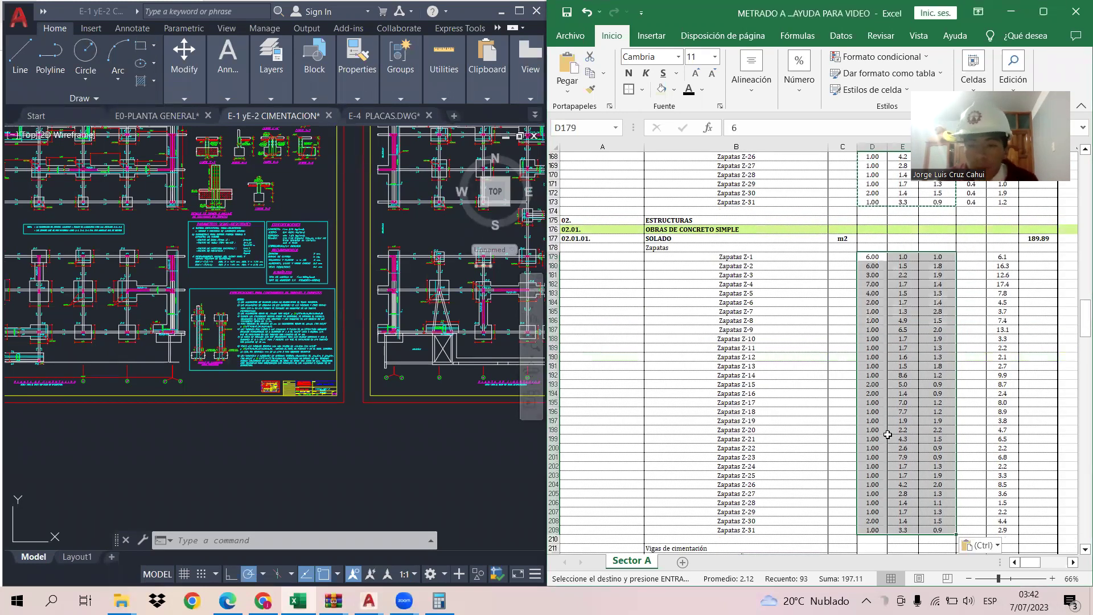
Step: Switch to the AutoCAD foundation drawing and check the SOLADO mix and thickness note under ESPECIFICACIONES, selecting its text
{"action": "scroll", "coordinate": [887, 429], "scroll_direction": "up", "scroll_amount": 4}
{"action": "left_click", "coordinate": [962, 385]}
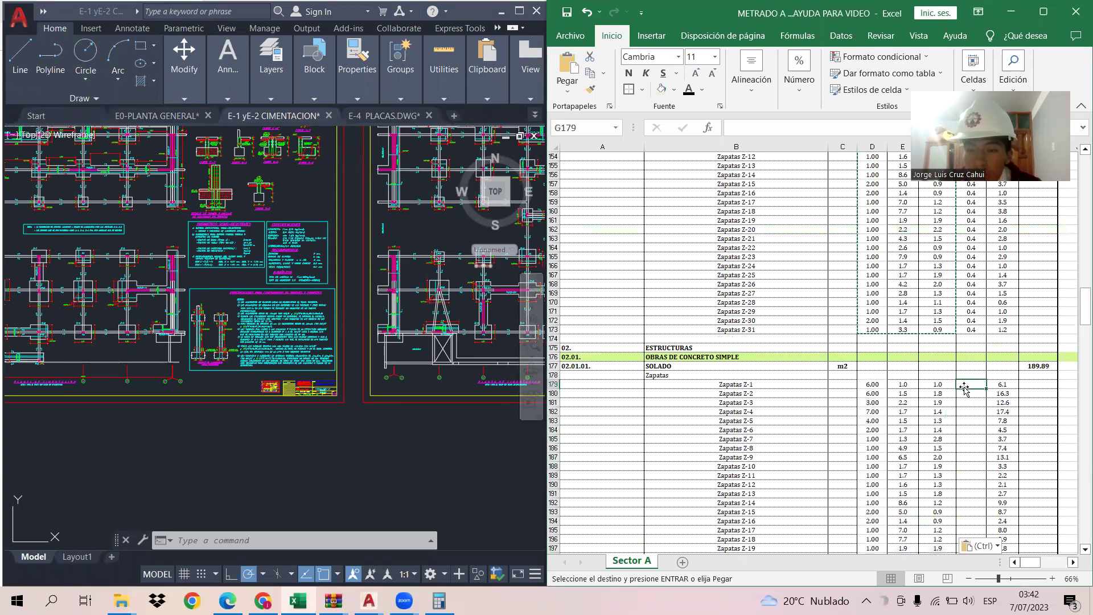
{"action": "left_click", "coordinate": [479, 454]}
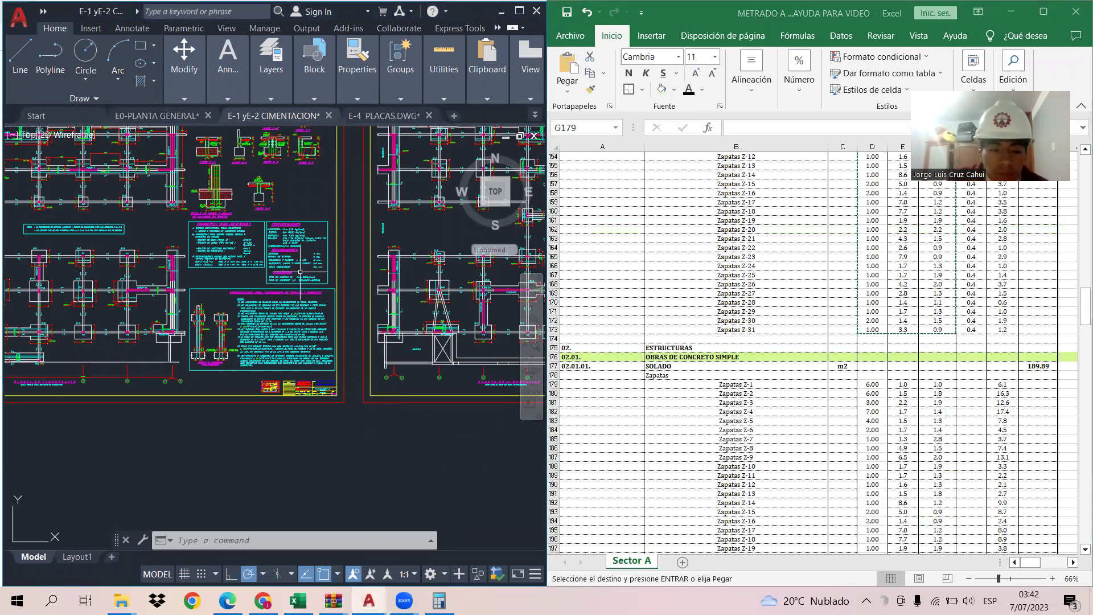
{"action": "scroll", "coordinate": [296, 267], "scroll_direction": "up", "scroll_amount": 4}
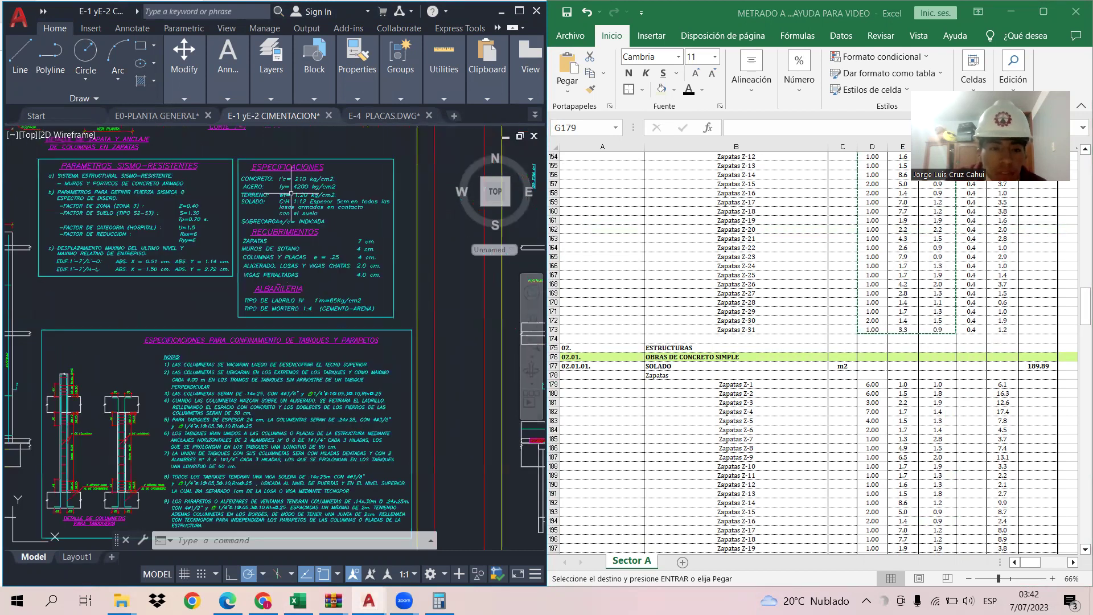
{"action": "scroll", "coordinate": [294, 188], "scroll_direction": "up", "scroll_amount": 3}
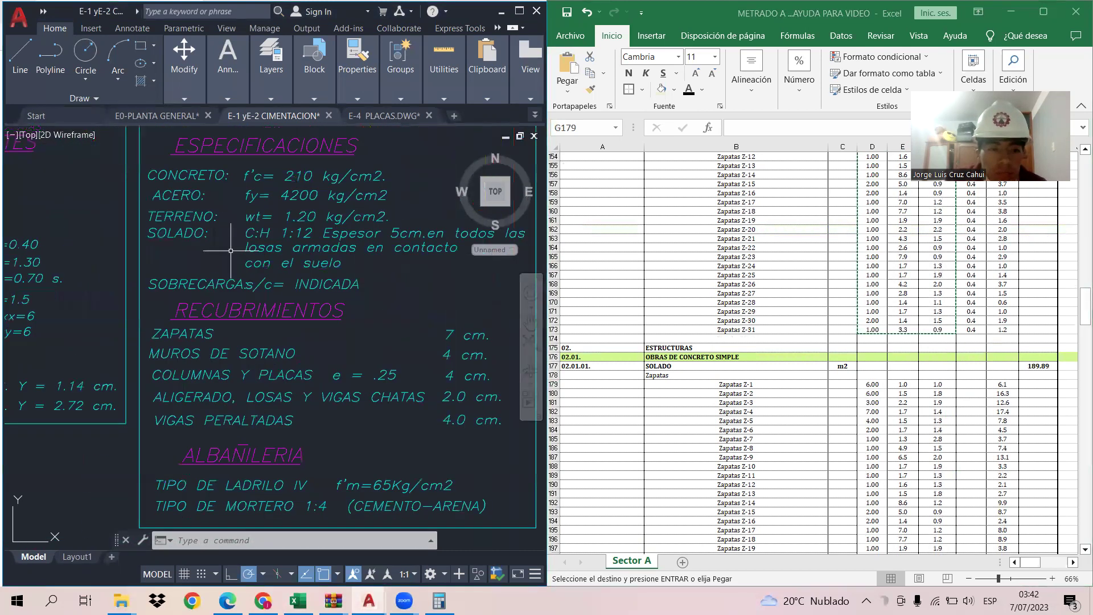
{"action": "left_click", "coordinate": [194, 234]}
{"action": "left_click", "coordinate": [343, 239]}
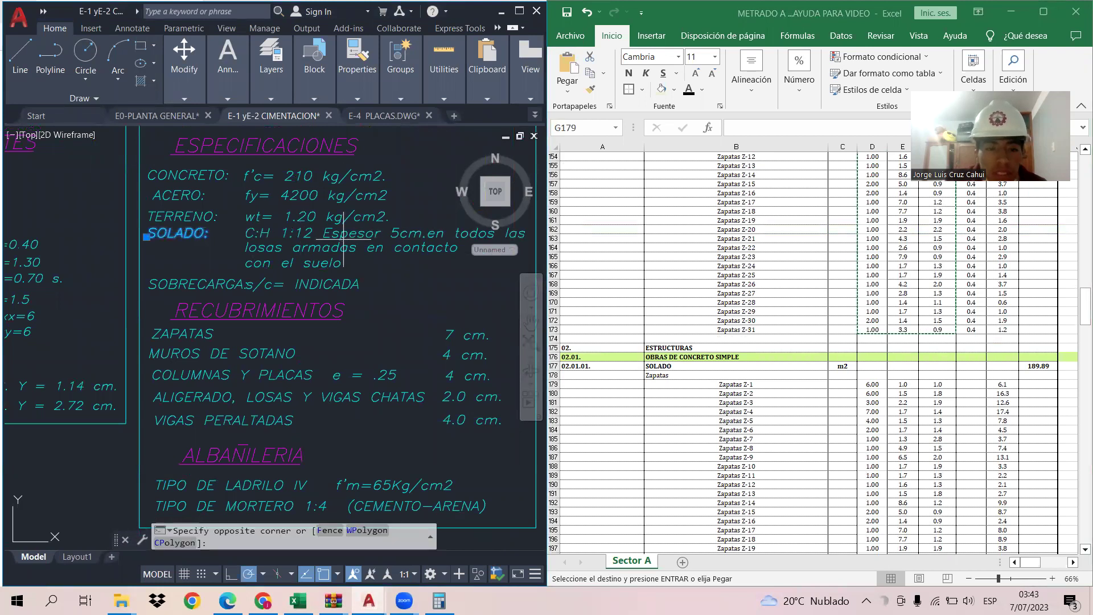
{"action": "left_click", "coordinate": [350, 233]}
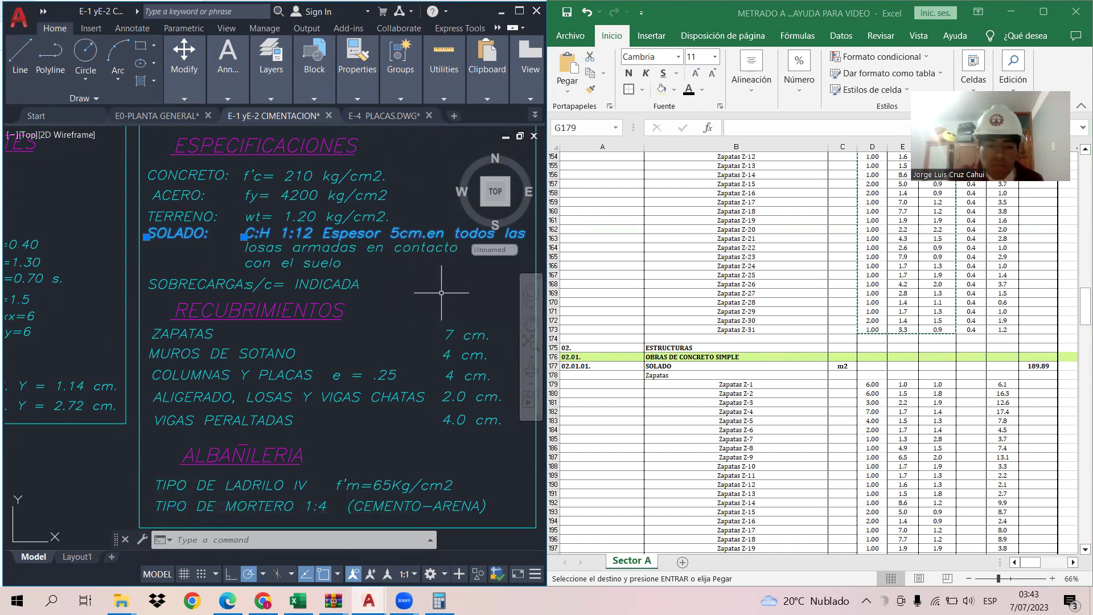
{"action": "scroll", "coordinate": [447, 292], "scroll_direction": "down", "scroll_amount": 3}
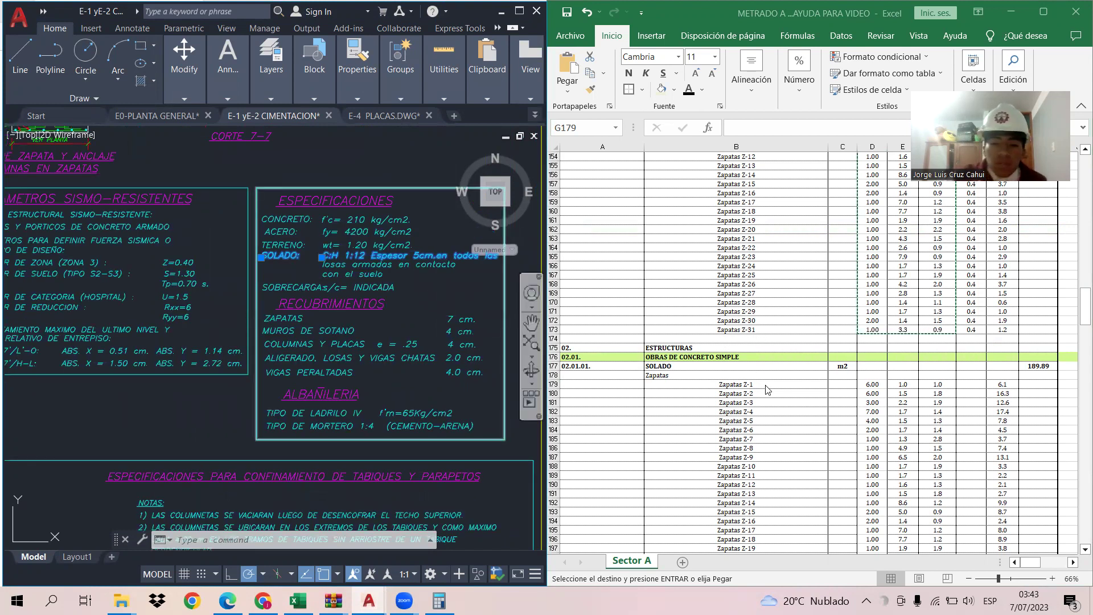
Step: Return to Excel and enter 5.00 as the SOLADO height of Zapatas Z-1 in cell G179
{"action": "scroll", "coordinate": [836, 397], "scroll_direction": "down", "scroll_amount": 1}
{"action": "scroll", "coordinate": [840, 397], "scroll_direction": "down", "scroll_amount": 1}
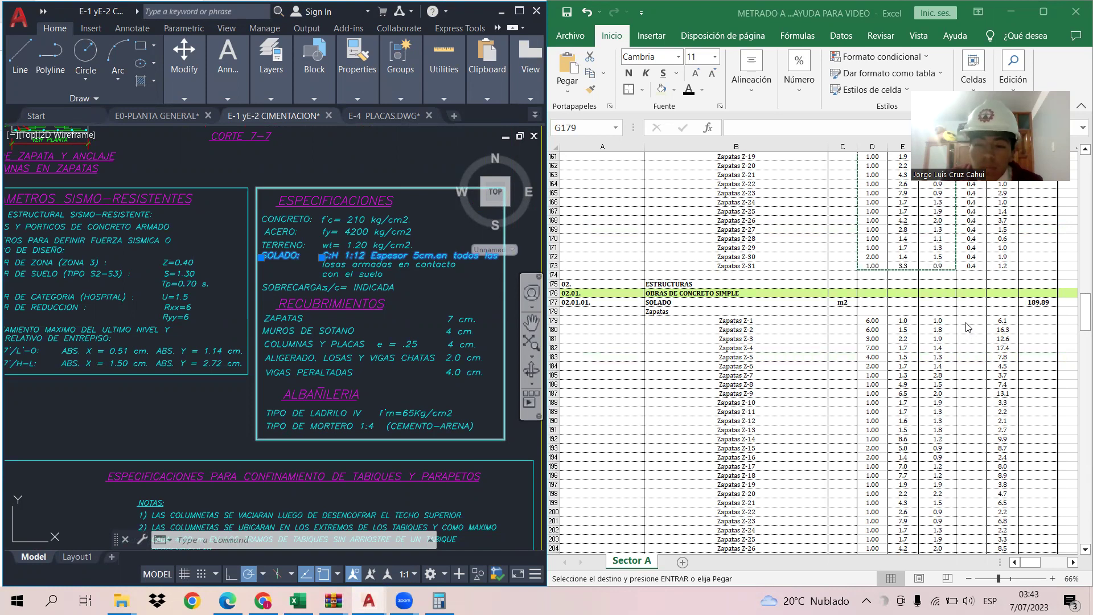
{"action": "key", "text": "ctrl+v"}
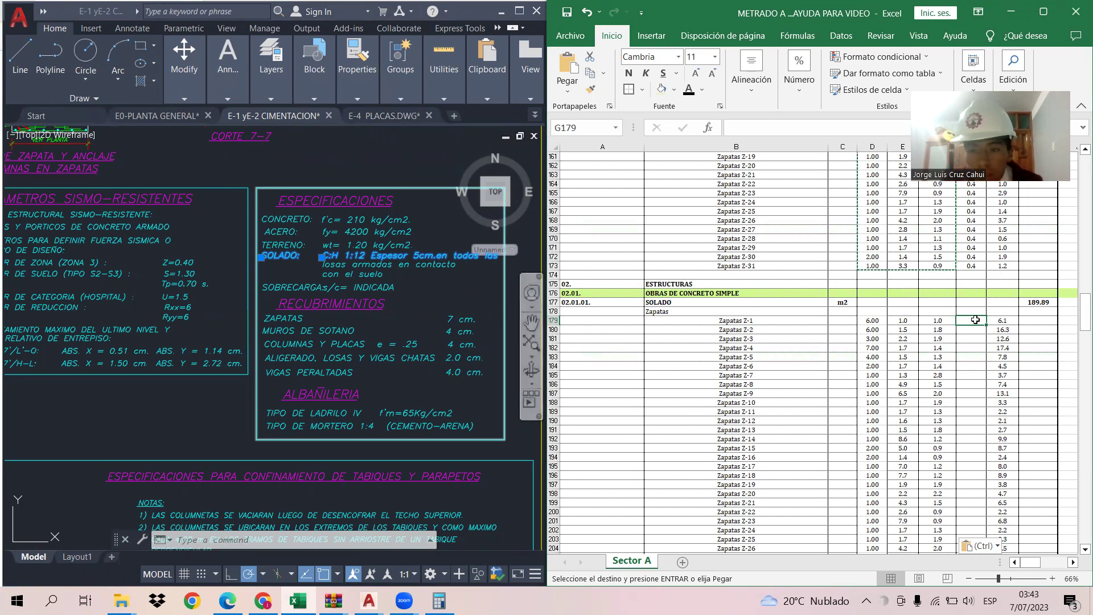
{"action": "type", "text": "5"}
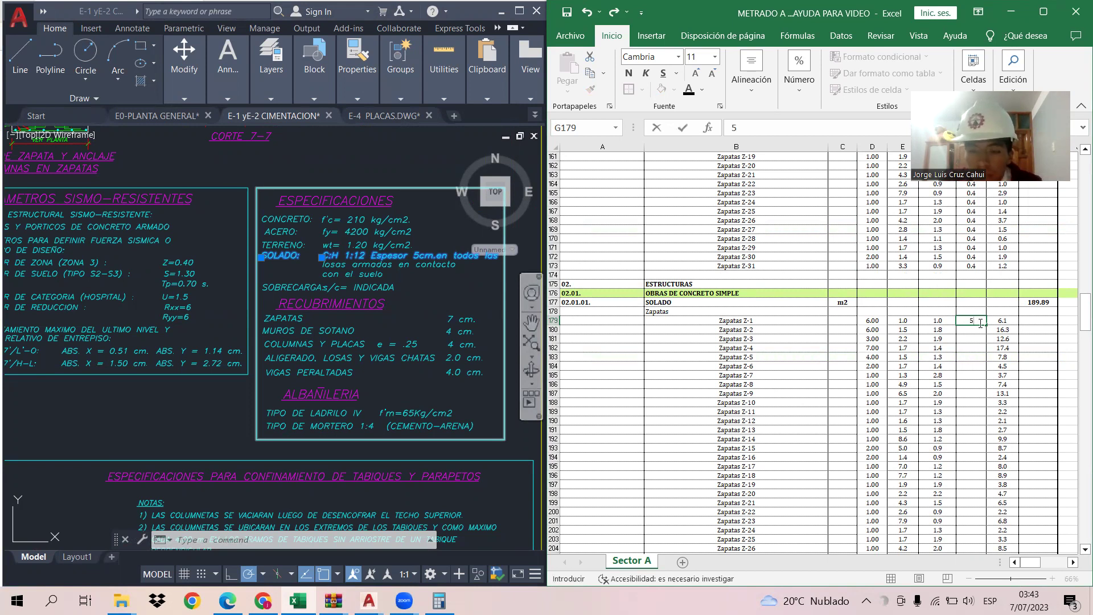
{"action": "type", "text": ".00"}
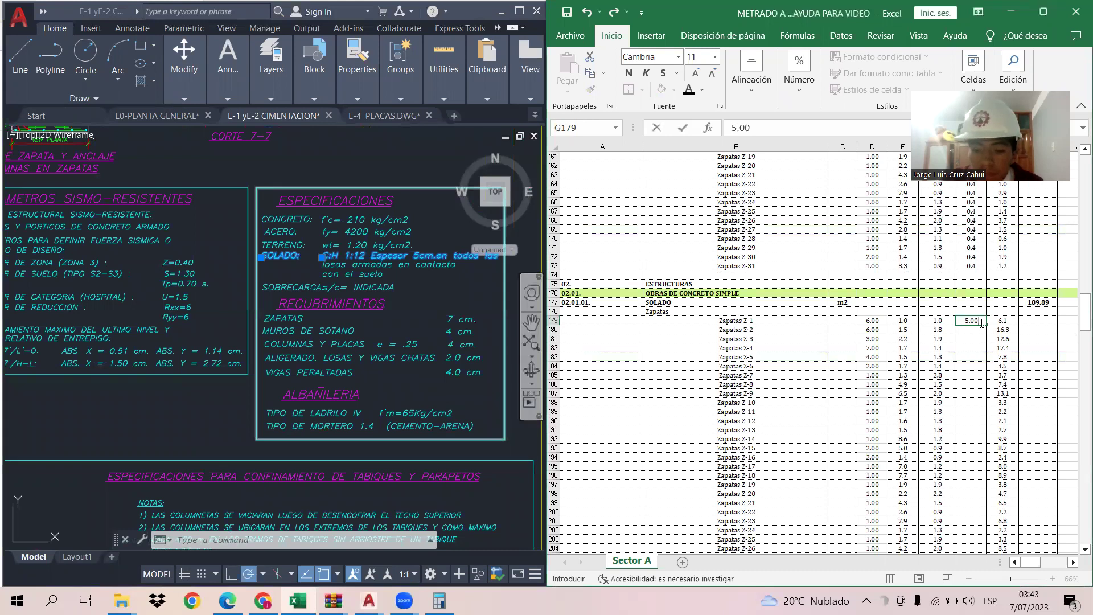
{"action": "key", "text": "Return"}
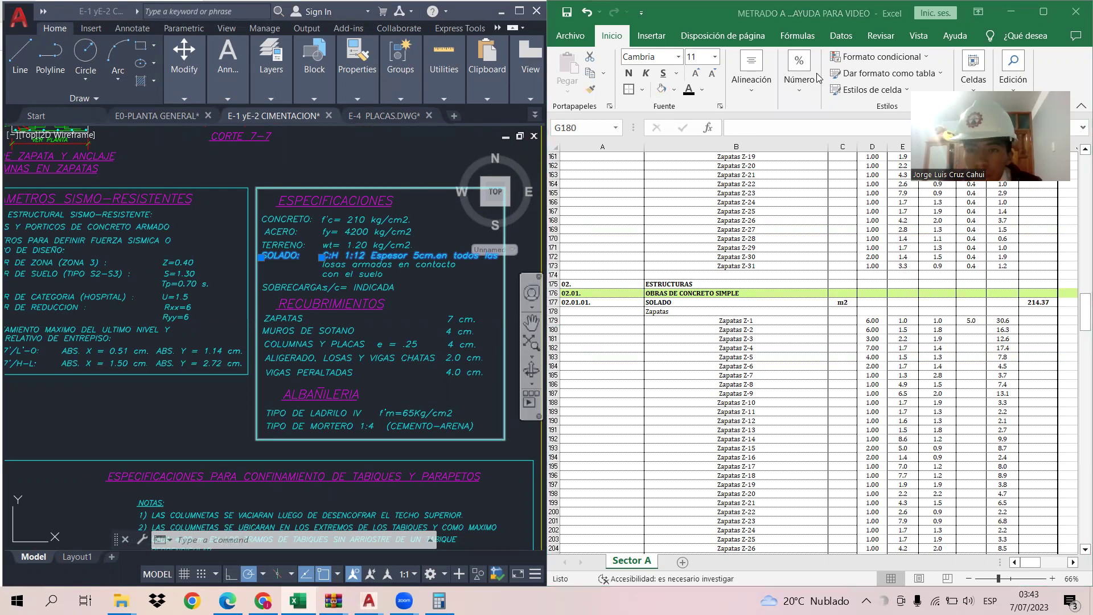
{"action": "left_click", "coordinate": [972, 322]}
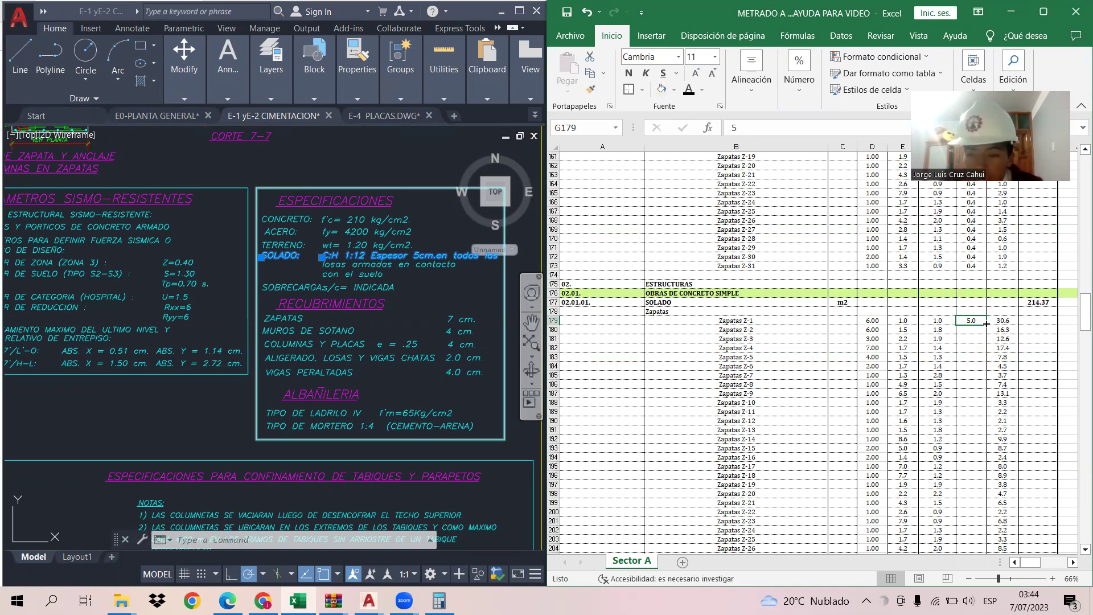
Step: Fill the 5.0 SOLADO height from Zapatas Z-1 down through Zapatas Z-31 (G179:G209)
{"action": "left_click_drag", "start_coordinate": [987, 324], "coordinate": [963, 532]}
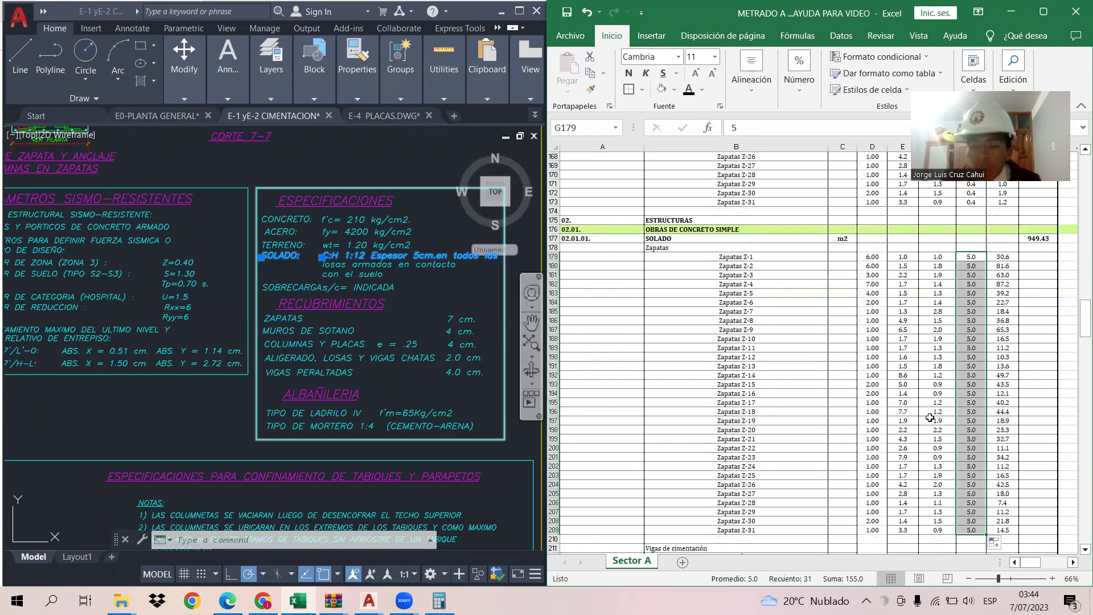
{"action": "left_click", "coordinate": [930, 399]}
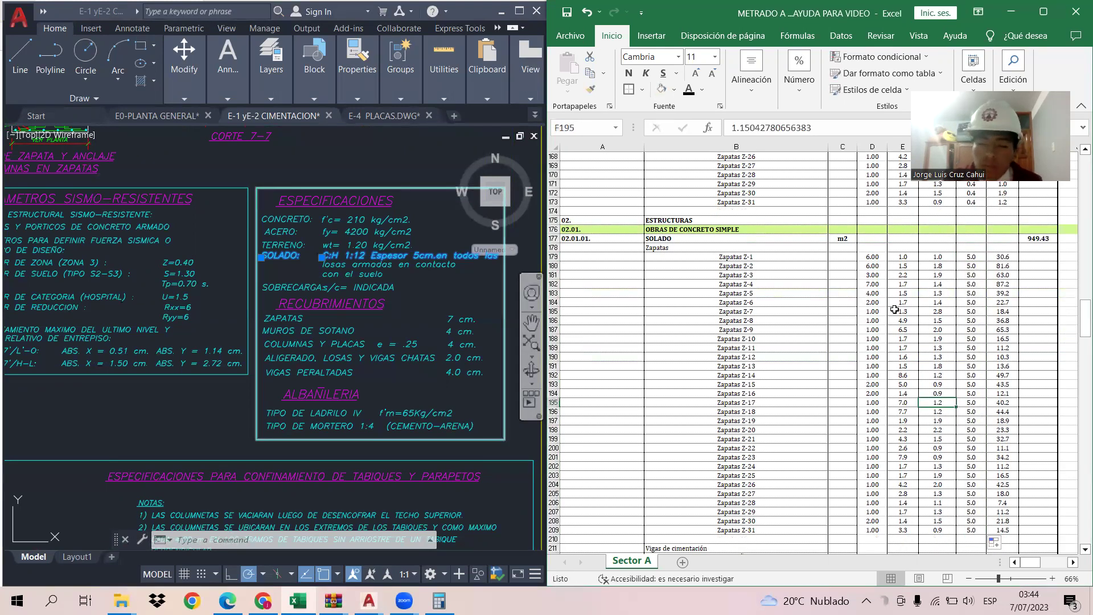
Step: Set the SOLADO height of Zapatas Z-1 in G179 to 0.05 and fill it down through Zapatas Z-31 (G209)
{"action": "left_click", "coordinate": [967, 258]}
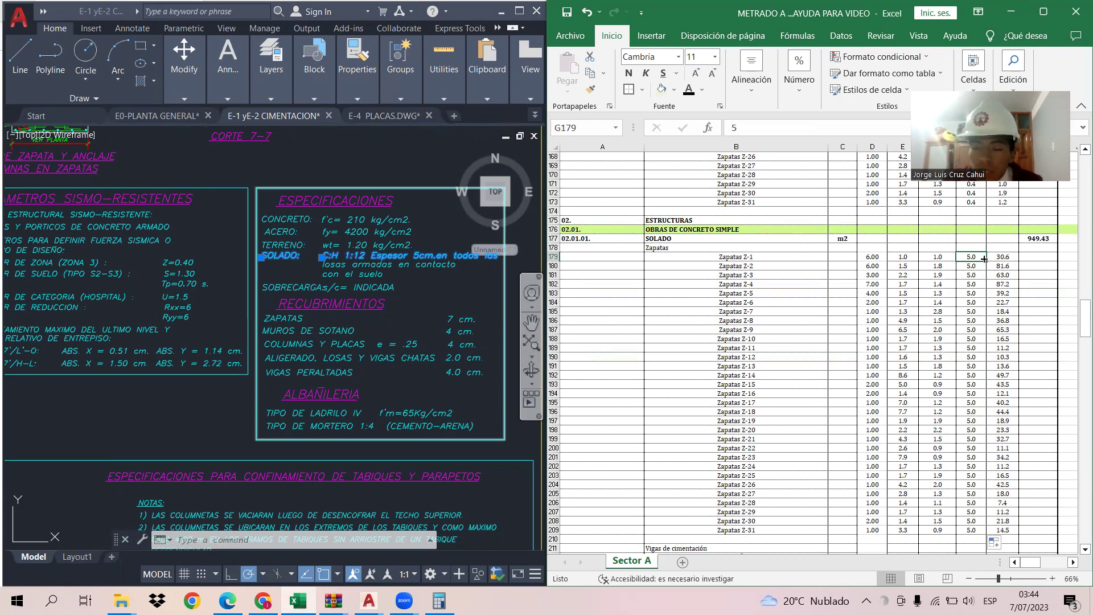
{"action": "left_click", "coordinate": [976, 261]}
{"action": "type", "text": "0"}
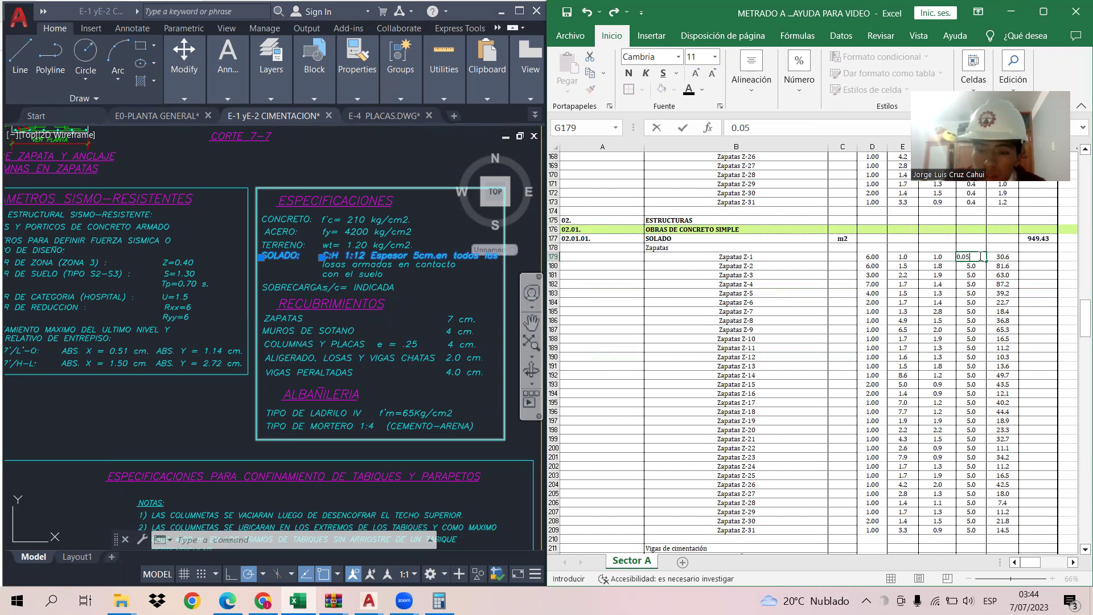
{"action": "left_click", "coordinate": [978, 256]}
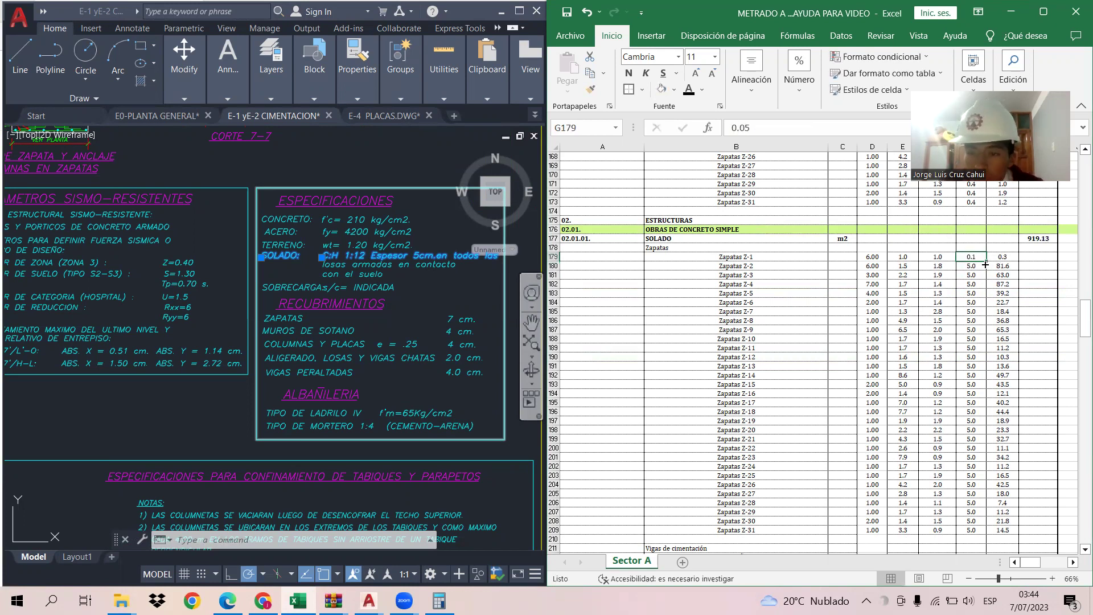
{"action": "left_click_drag", "start_coordinate": [986, 259], "coordinate": [958, 532]}
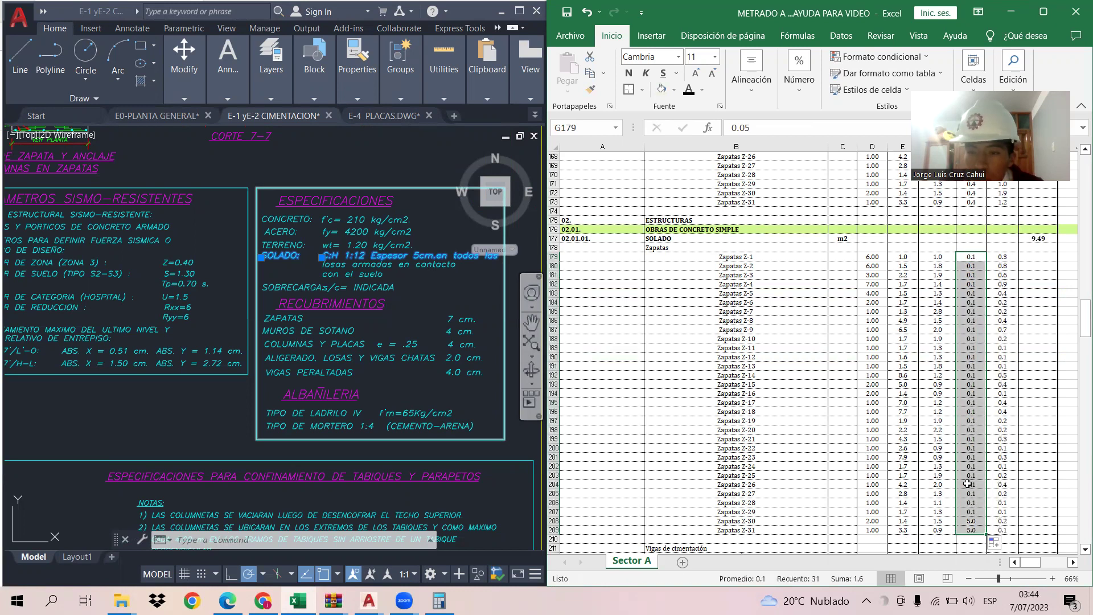
Step: Format the SOLADO heights of Zapatas Z-1 to Z-31 with two decimals
{"action": "left_click", "coordinate": [799, 92]}
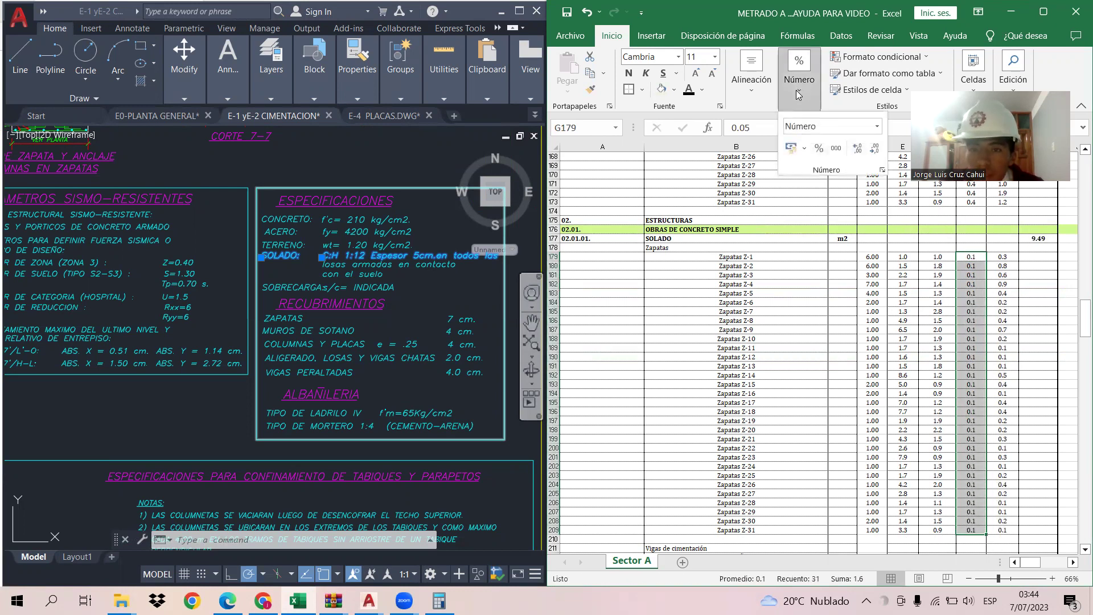
{"action": "left_click", "coordinate": [860, 149]}
{"action": "left_click", "coordinate": [904, 292]}
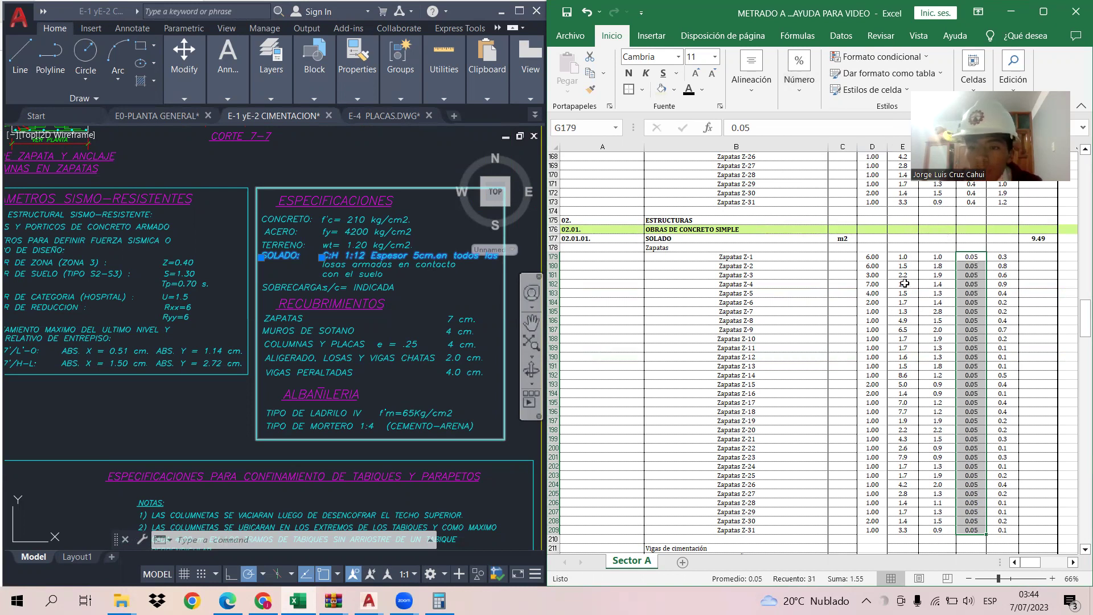
{"action": "left_click", "coordinate": [974, 339]}
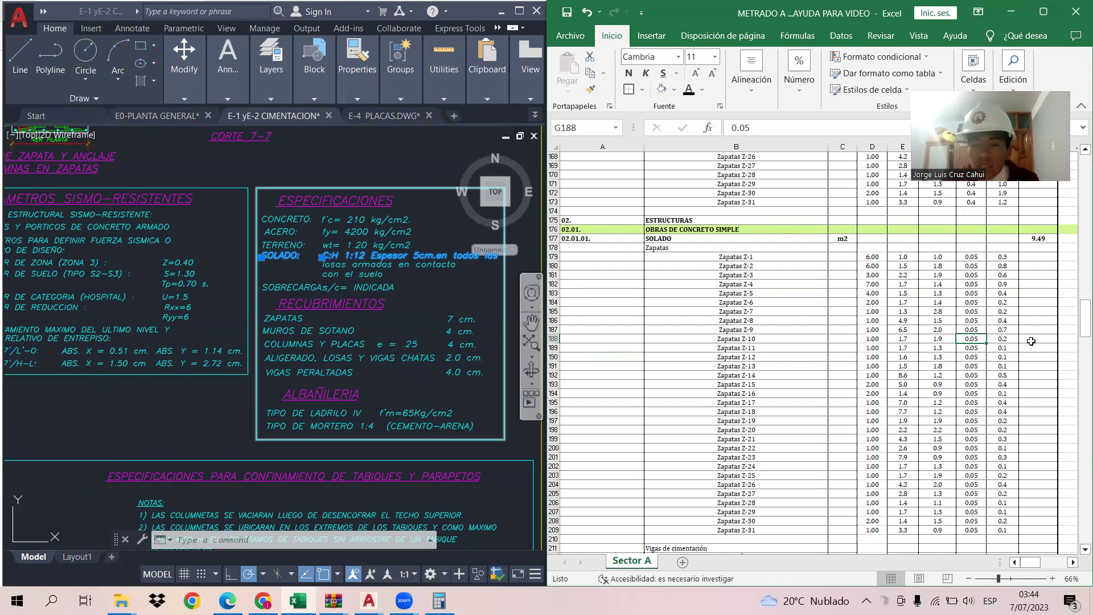
Step: Check the Zapatas Z-1 SOLADO product (H179) in Calculator by multiplying 6 × 1.01 × 1.01 × 0.05, then return to Excel
{"action": "left_click", "coordinate": [1005, 257]}
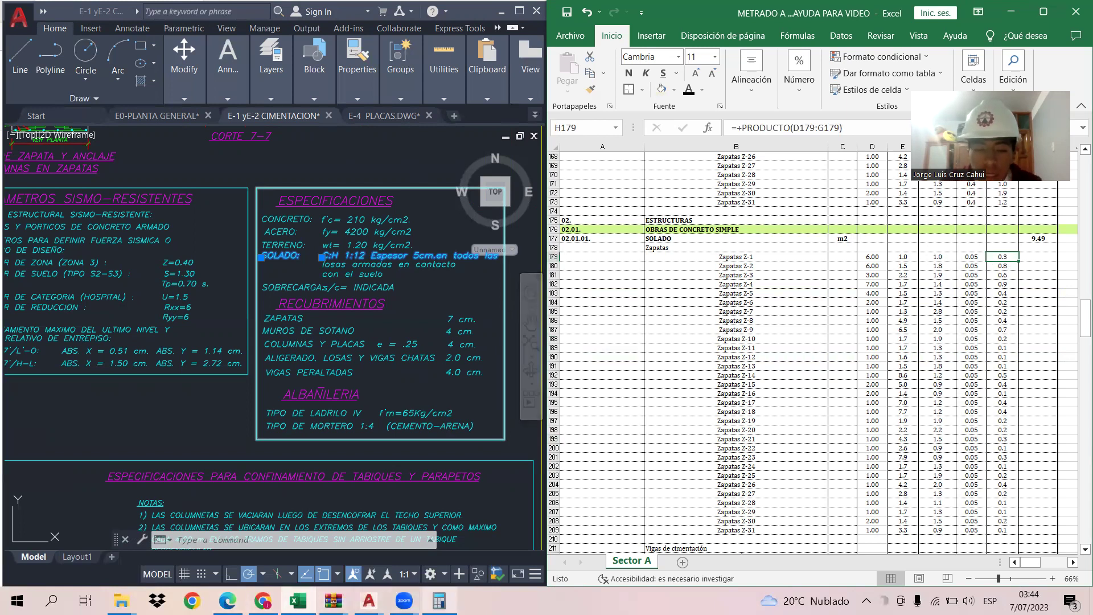
{"action": "left_click", "coordinate": [439, 600]}
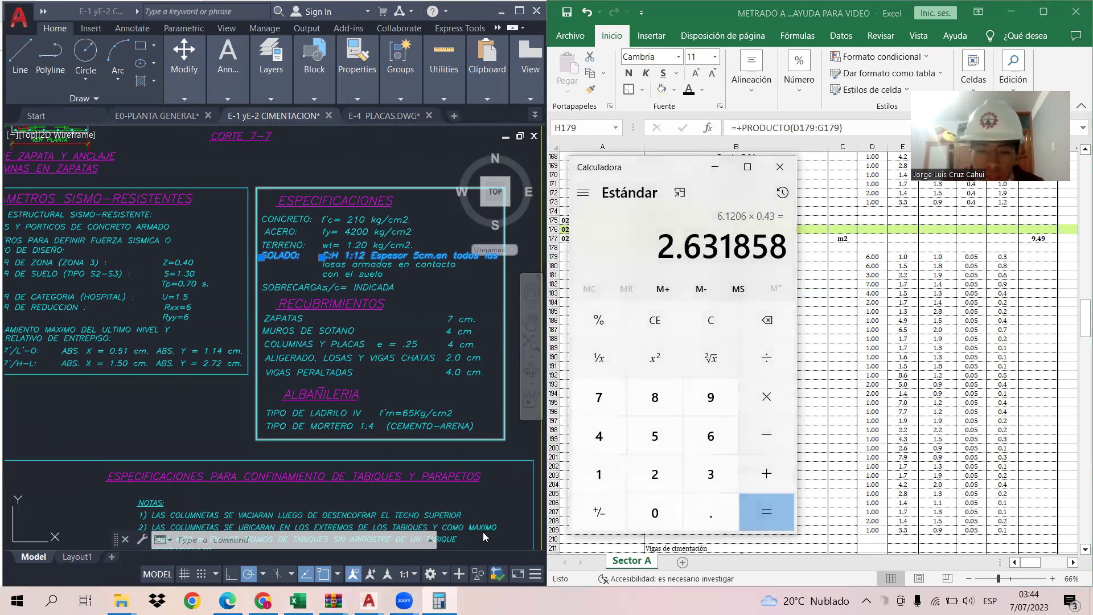
{"action": "left_click", "coordinate": [713, 331]}
{"action": "left_click", "coordinate": [711, 437]}
{"action": "left_click", "coordinate": [768, 391]}
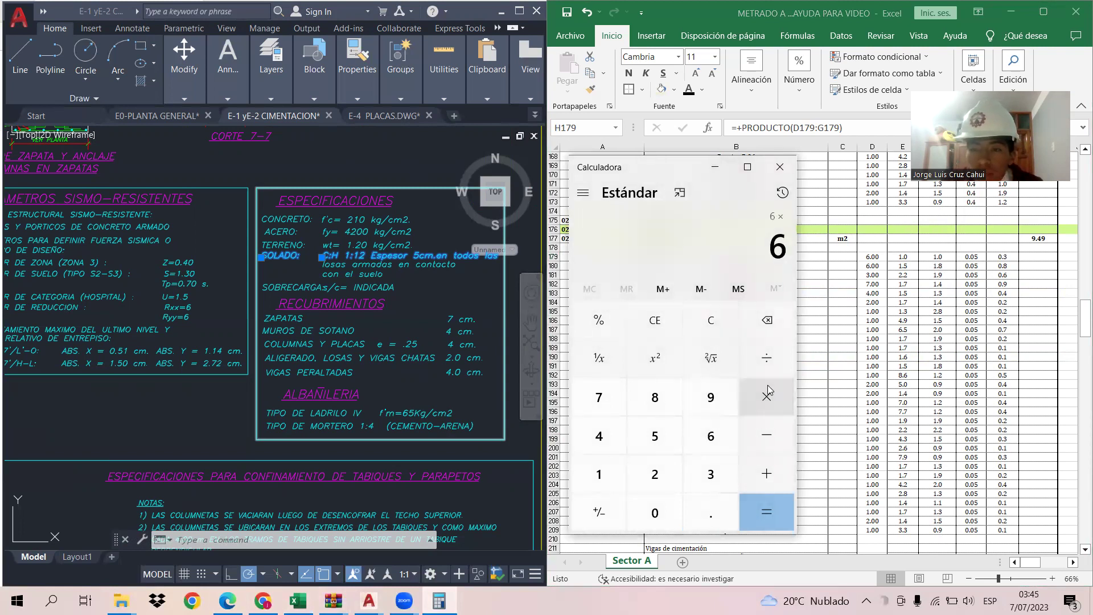
{"action": "left_click", "coordinate": [602, 478]}
{"action": "left_click", "coordinate": [706, 514]}
{"action": "left_click", "coordinate": [655, 512]}
{"action": "left_click", "coordinate": [599, 475]}
{"action": "left_click", "coordinate": [766, 398]}
{"action": "left_click", "coordinate": [598, 474]}
{"action": "left_click", "coordinate": [711, 512]}
{"action": "left_click", "coordinate": [626, 499]}
{"action": "left_click", "coordinate": [599, 474]}
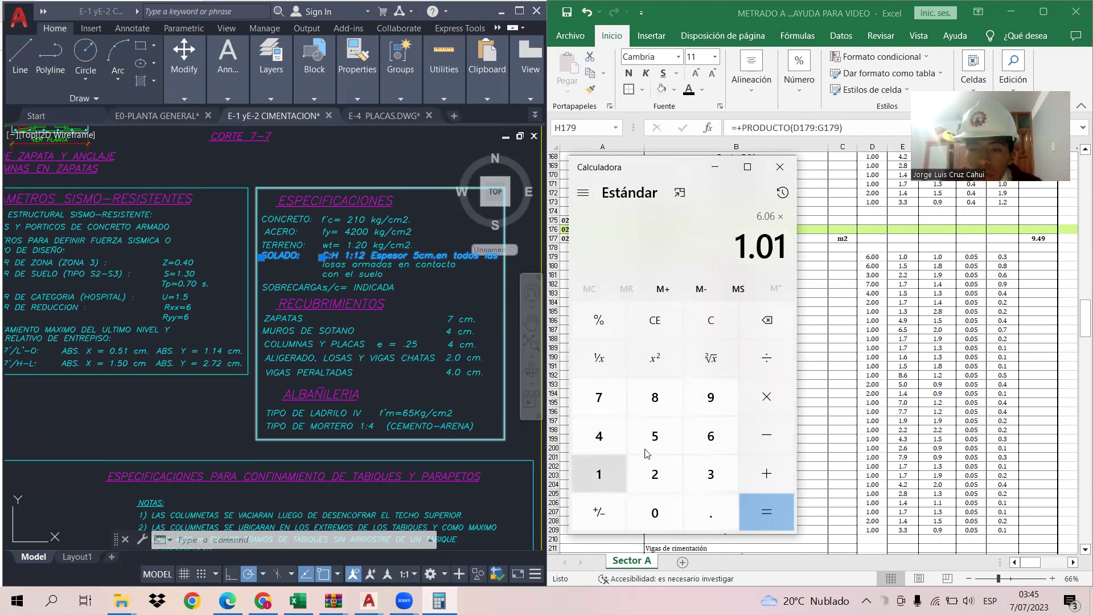
{"action": "left_click", "coordinate": [760, 406]}
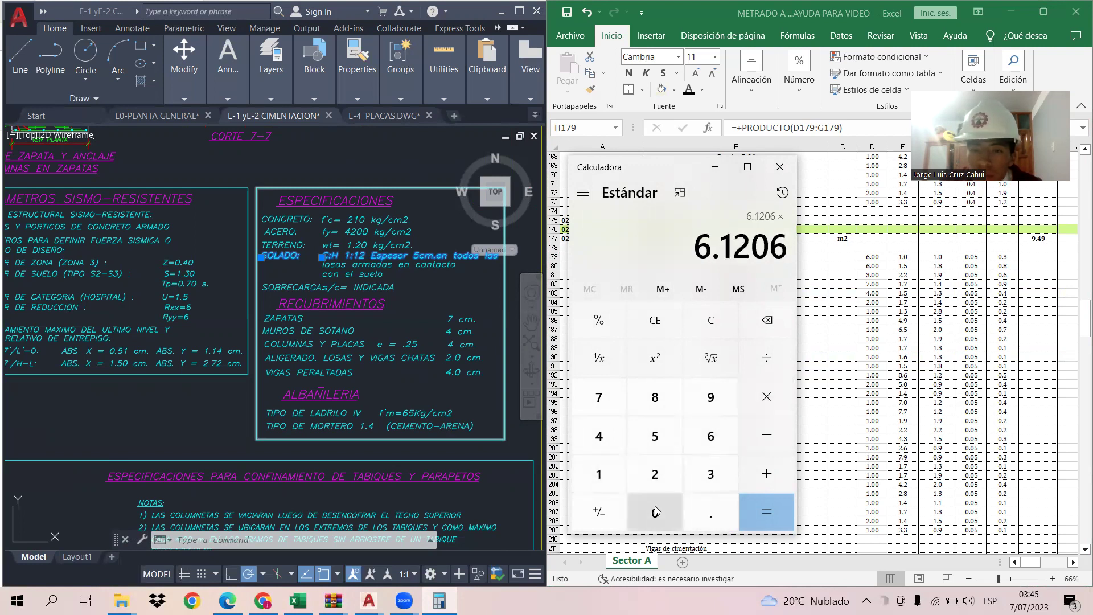
{"action": "left_click", "coordinate": [652, 509]}
{"action": "left_click", "coordinate": [711, 512]}
{"action": "left_click", "coordinate": [655, 513]}
{"action": "left_click", "coordinate": [654, 436]}
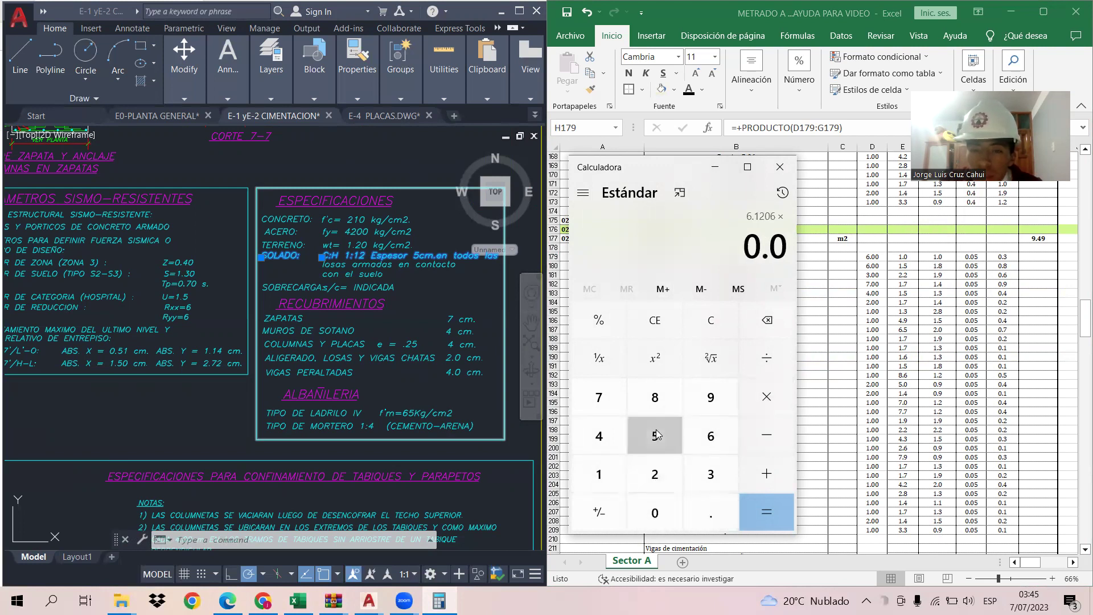
{"action": "left_click", "coordinate": [765, 501]}
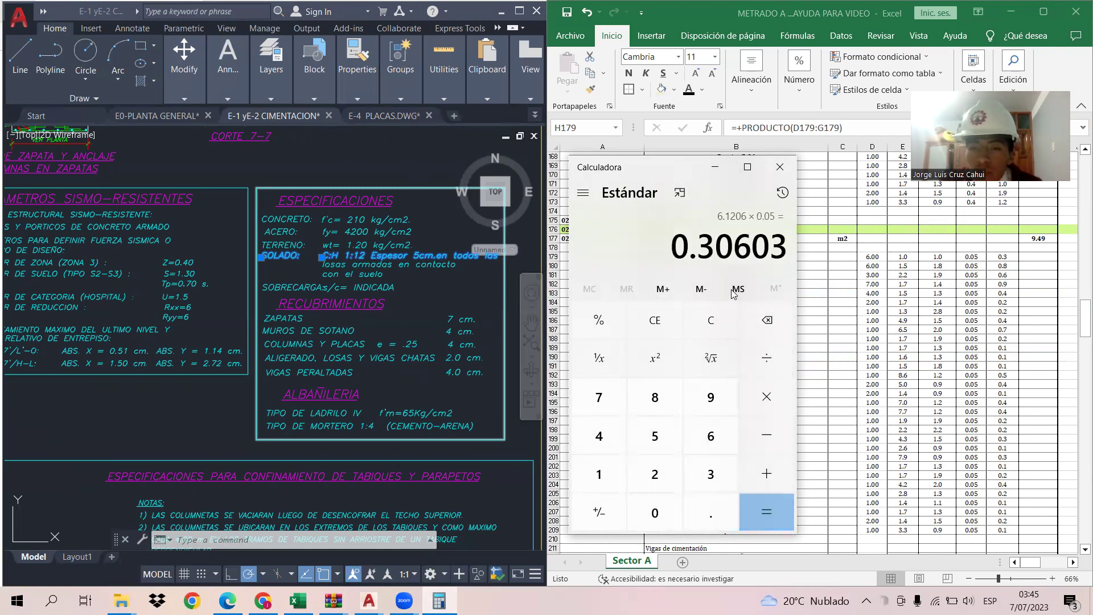
{"action": "left_click", "coordinate": [1011, 256]}
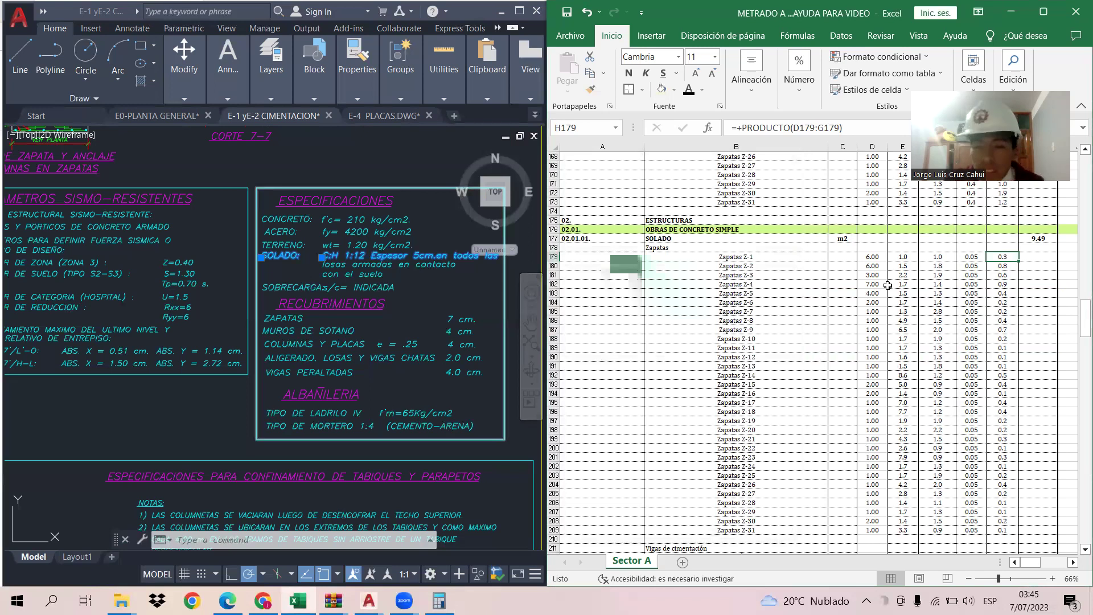
Step: Copy the Vigas de cimentación quantities, lengths and widths (D117:F133) from the section preceding RELLENO Y COMPACTACION CON MATERIAL PROPIO
{"action": "scroll", "coordinate": [920, 434], "scroll_direction": "down", "scroll_amount": 3}
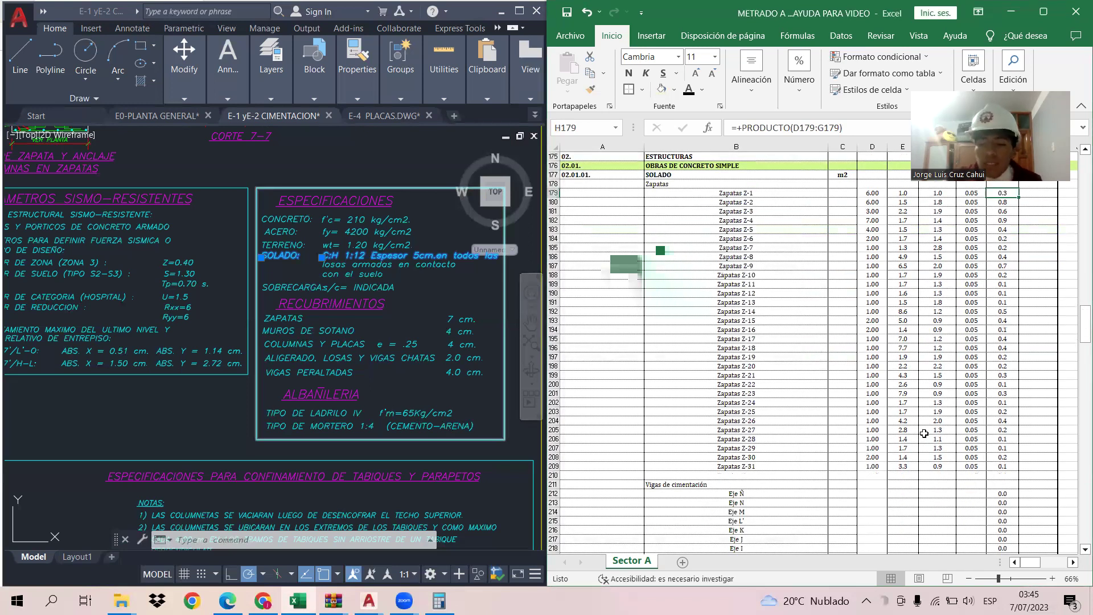
{"action": "scroll", "coordinate": [924, 433], "scroll_direction": "down", "scroll_amount": 3}
{"action": "scroll", "coordinate": [924, 431], "scroll_direction": "down", "scroll_amount": 2}
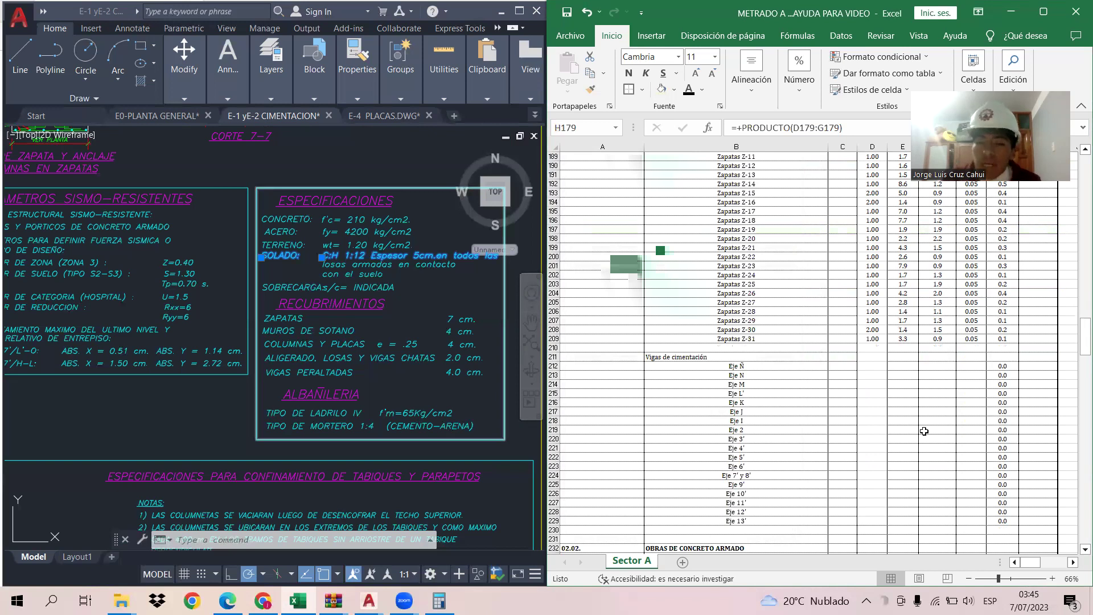
{"action": "scroll", "coordinate": [928, 429], "scroll_direction": "down", "scroll_amount": 3}
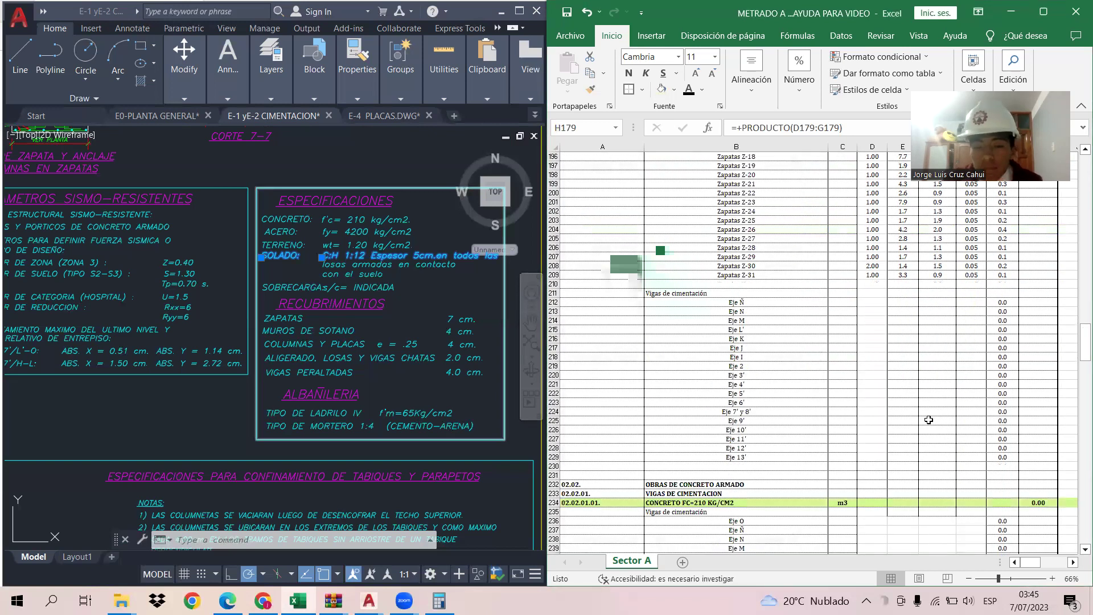
{"action": "scroll", "coordinate": [929, 420], "scroll_direction": "up", "scroll_amount": 12}
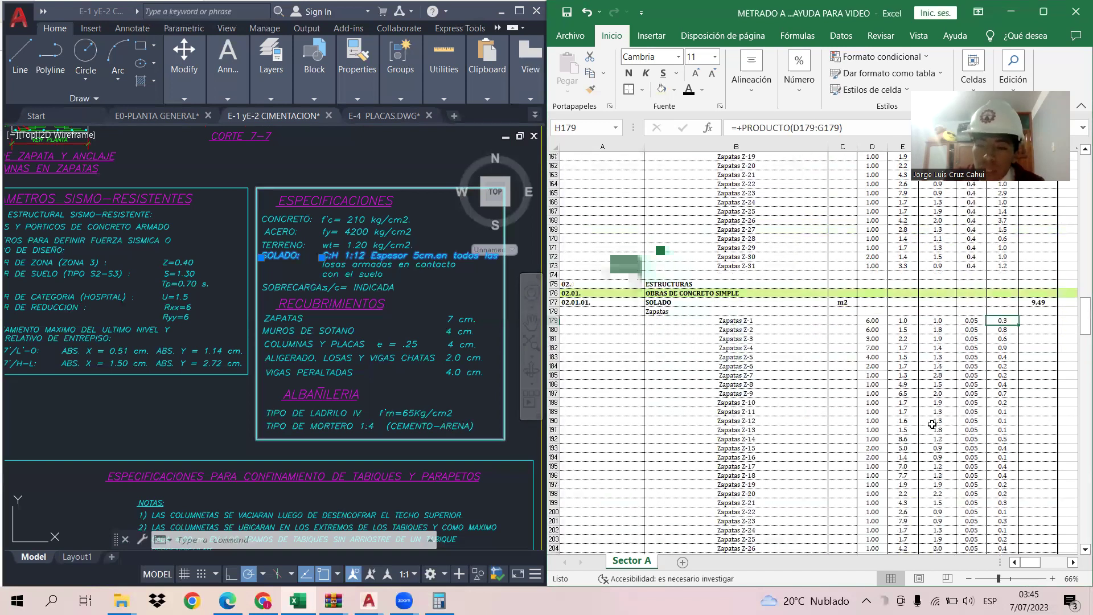
{"action": "scroll", "coordinate": [932, 425], "scroll_direction": "up", "scroll_amount": 18}
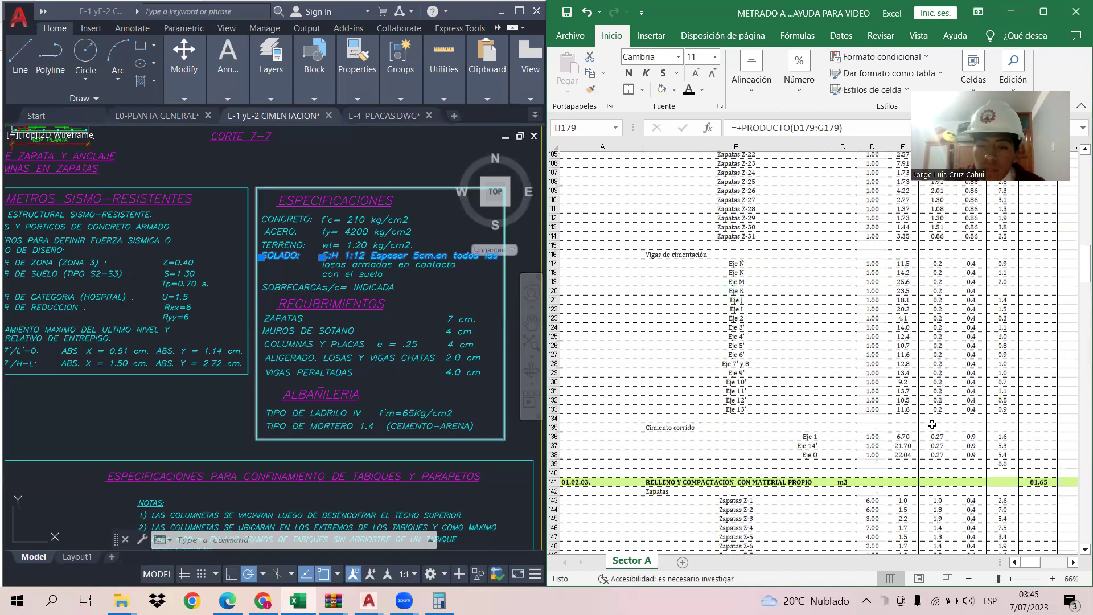
{"action": "left_click_drag", "start_coordinate": [869, 266], "coordinate": [957, 412]}
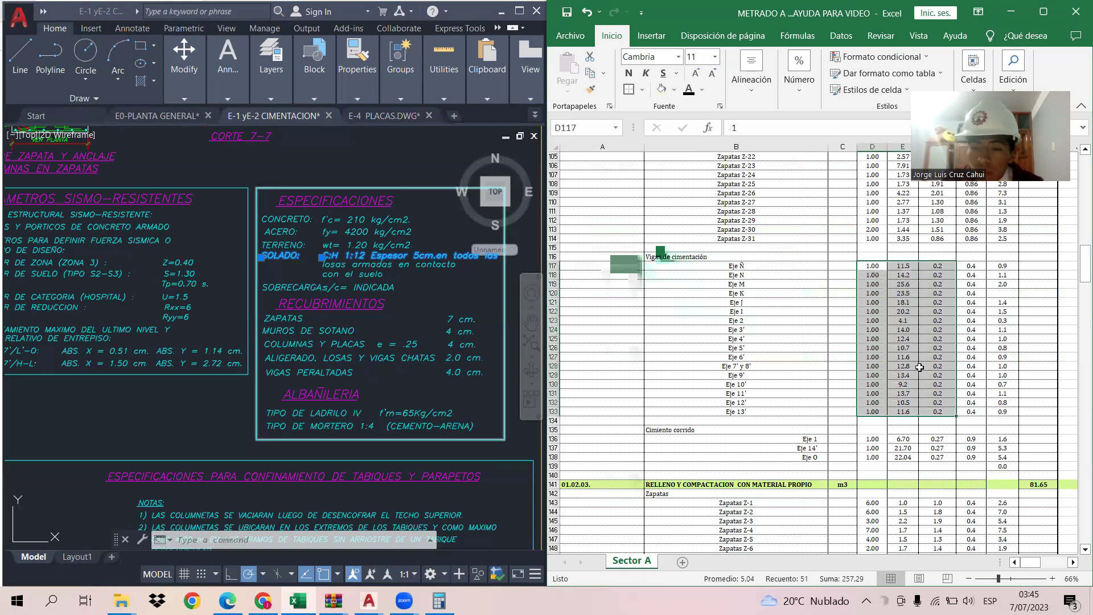
{"action": "right_click", "coordinate": [962, 421]}
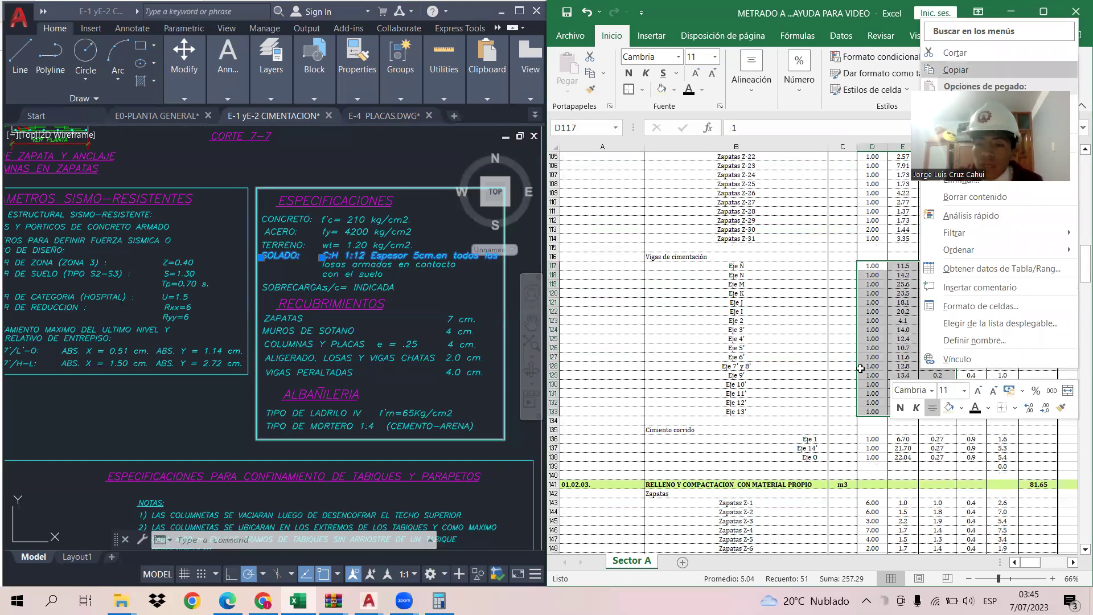
{"action": "left_click", "coordinate": [955, 69]}
Step: Paste the copied beam data into Vigas de cimentación under SOLADO, starting at cell D212 for Eje Ñ
{"action": "scroll", "coordinate": [861, 367], "scroll_direction": "down", "scroll_amount": 6}
{"action": "scroll", "coordinate": [861, 368], "scroll_direction": "down", "scroll_amount": 20}
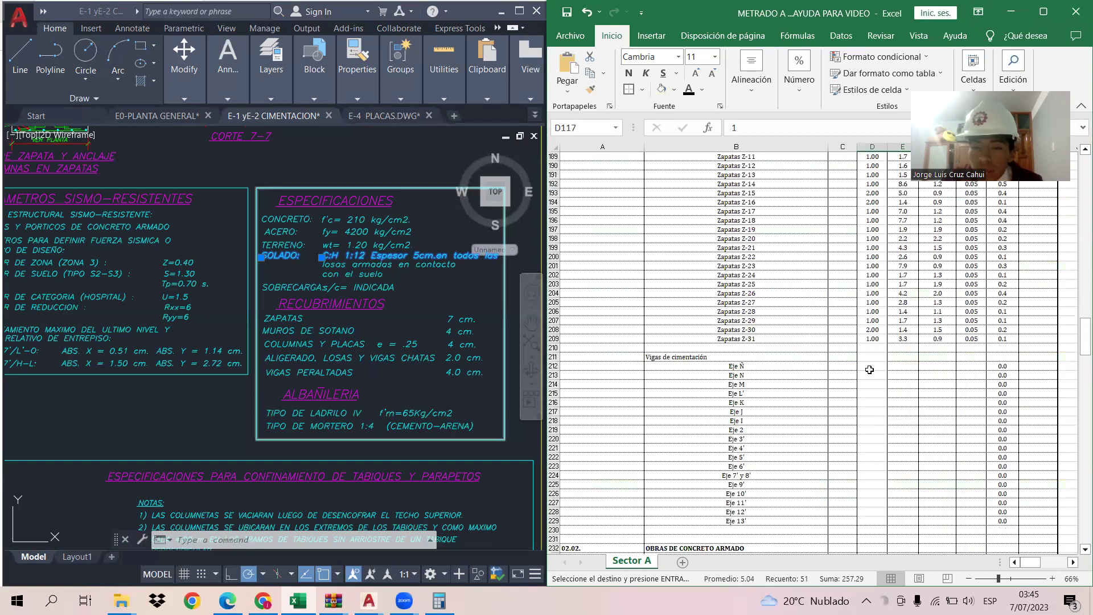
{"action": "left_click", "coordinate": [863, 366]}
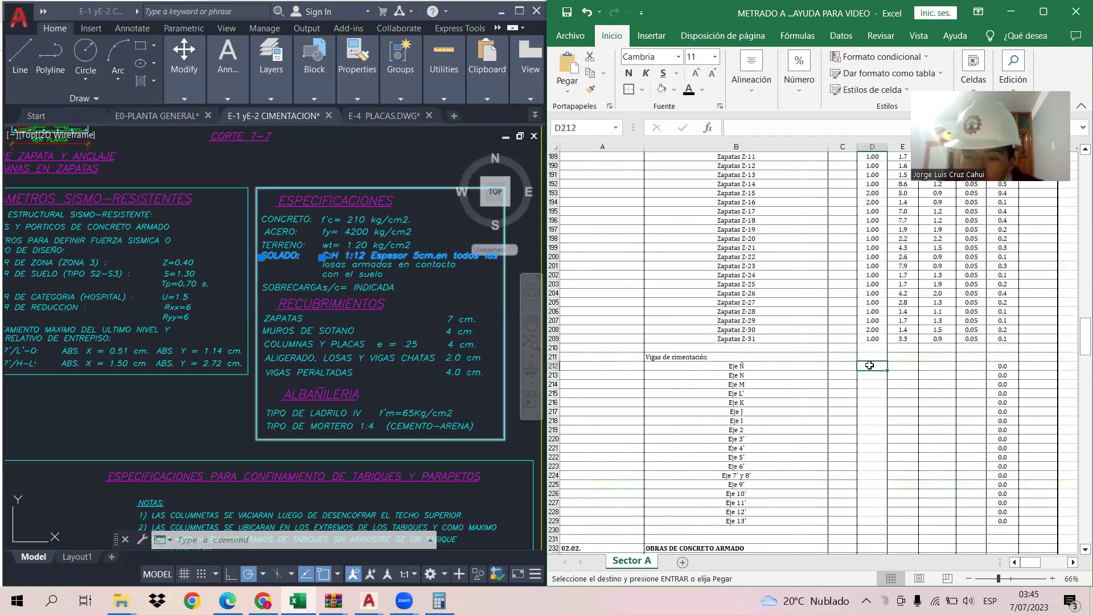
{"action": "right_click", "coordinate": [870, 365]}
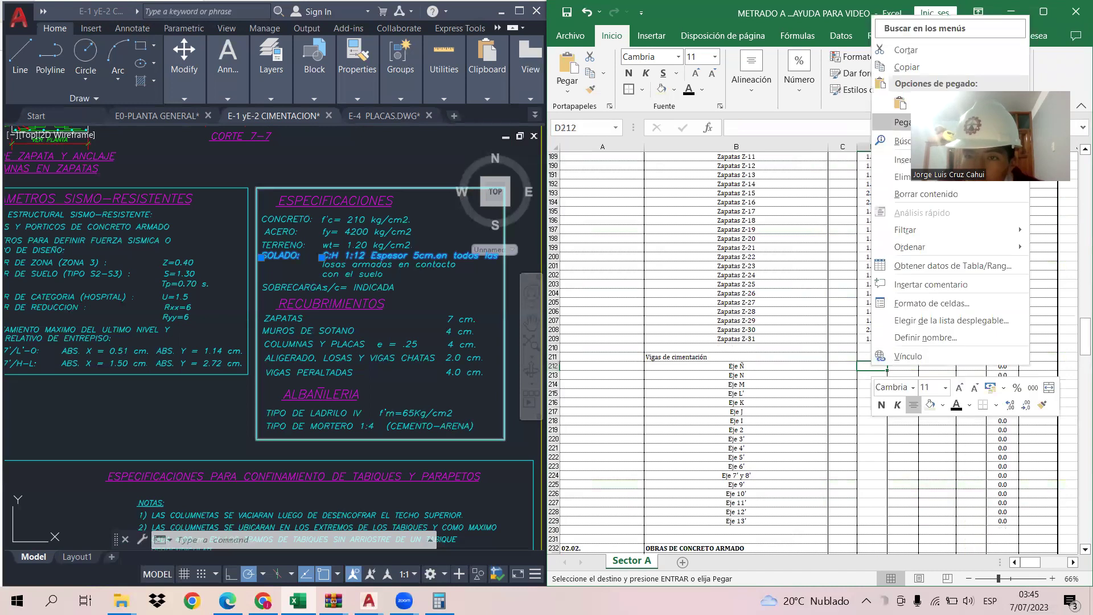
{"action": "left_click", "coordinate": [903, 105]}
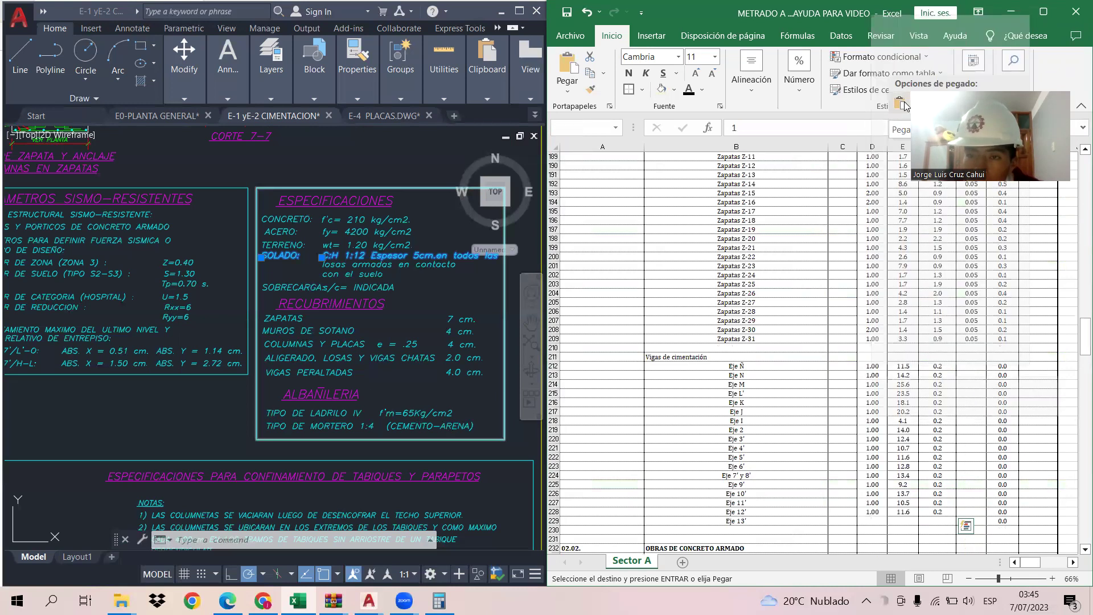
{"action": "left_click", "coordinate": [936, 421]}
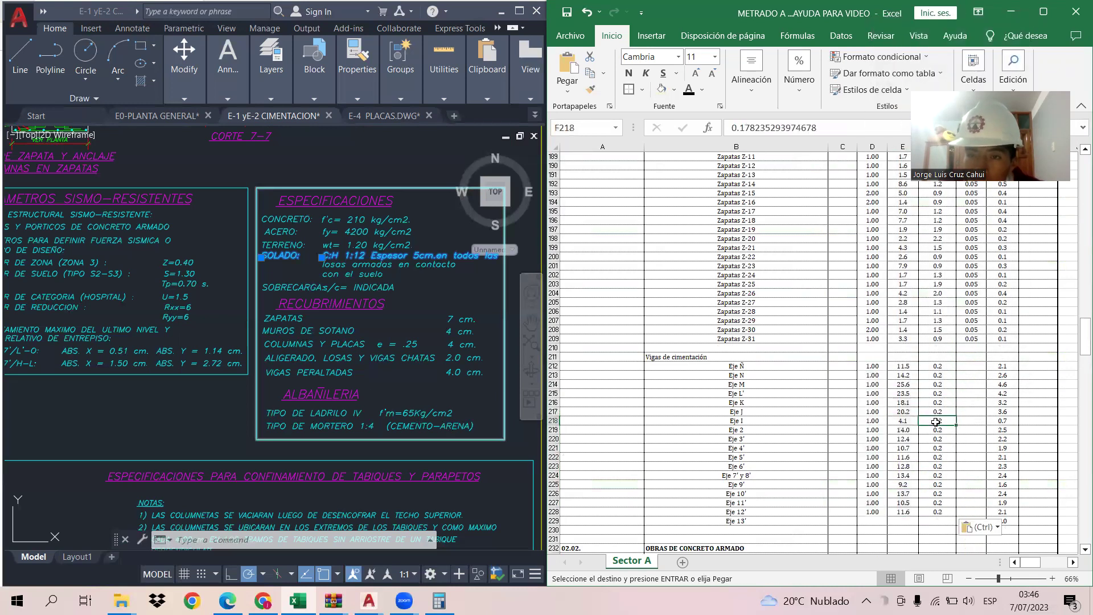
Step: Enter 0.05 as the SOLADO height of Eje Ñ in G212 and fill it down through Eje 12' (G228)
{"action": "left_click", "coordinate": [971, 366]}
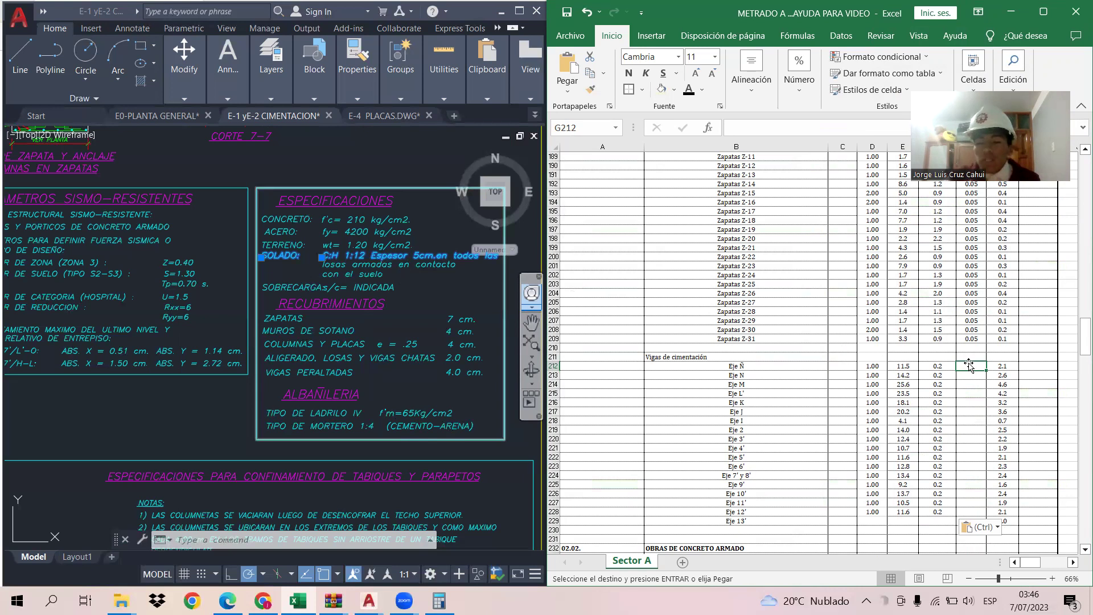
{"action": "type", "text": "0"}
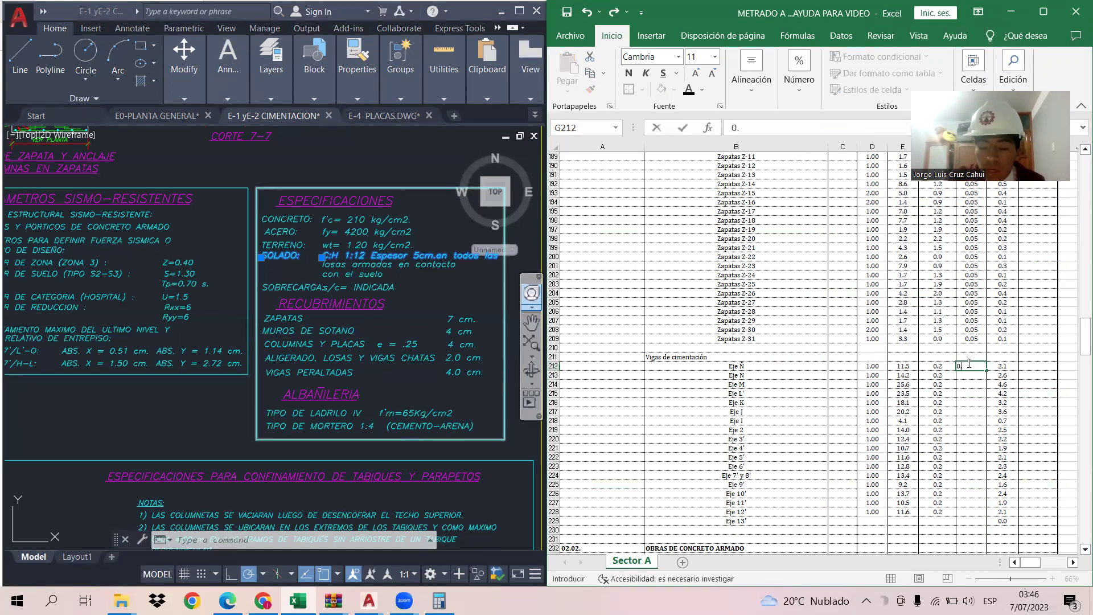
{"action": "type", "text": ".05"}
{"action": "key", "text": "Return"}
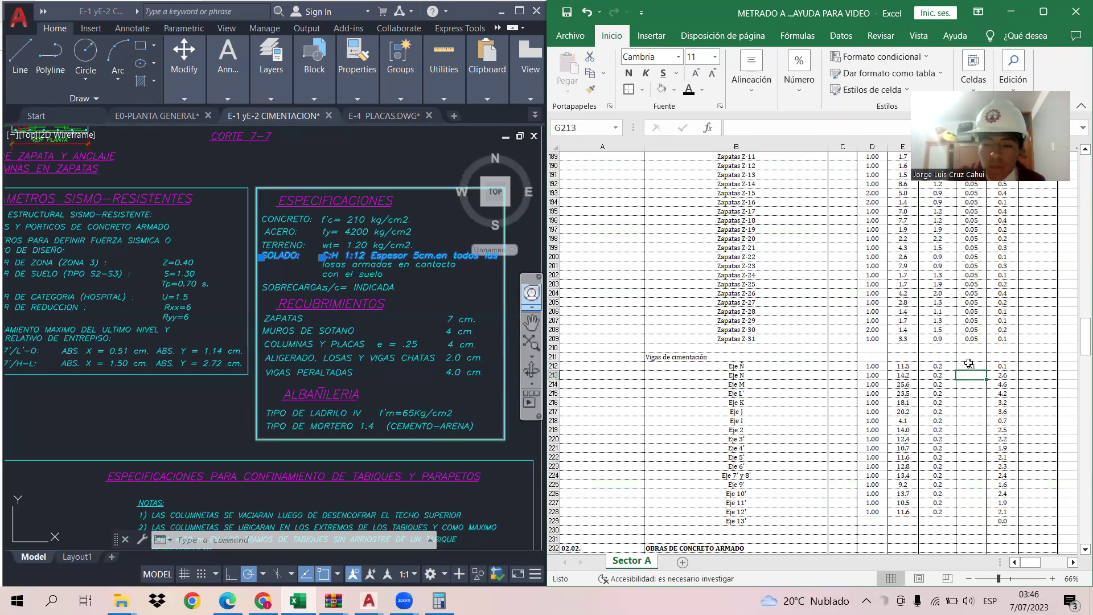
{"action": "left_click", "coordinate": [927, 348]}
{"action": "left_click", "coordinate": [974, 366]}
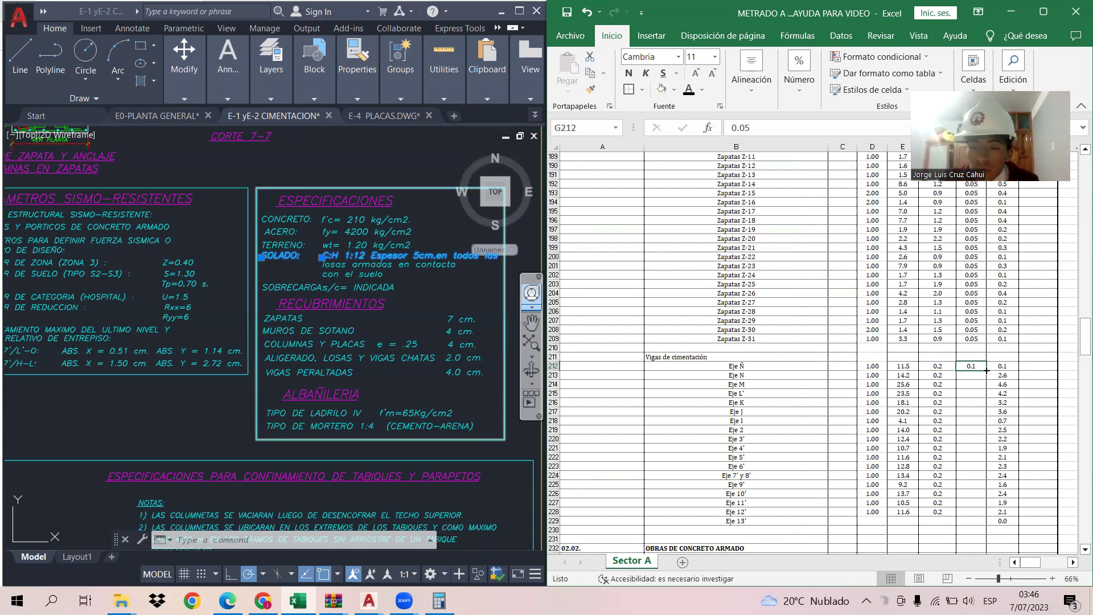
{"action": "left_click_drag", "start_coordinate": [985, 370], "coordinate": [988, 514]}
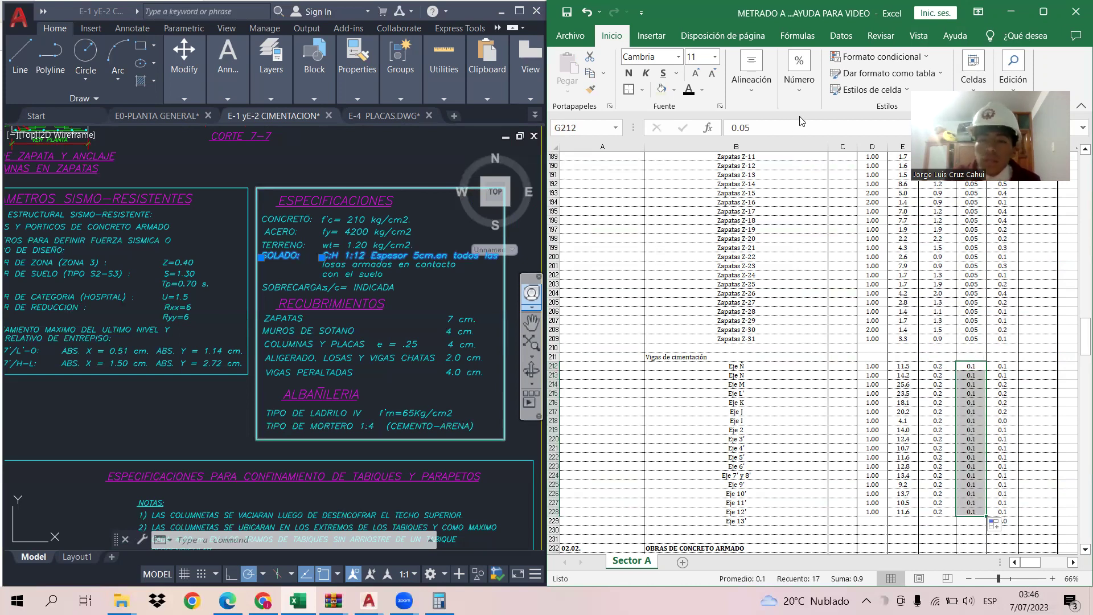
Step: Format the SOLADO heights of the Vigas de cimentación (G212:G228) with two decimals
{"action": "left_click", "coordinate": [794, 92]}
{"action": "left_click", "coordinate": [857, 149]}
{"action": "left_click", "coordinate": [945, 385]}
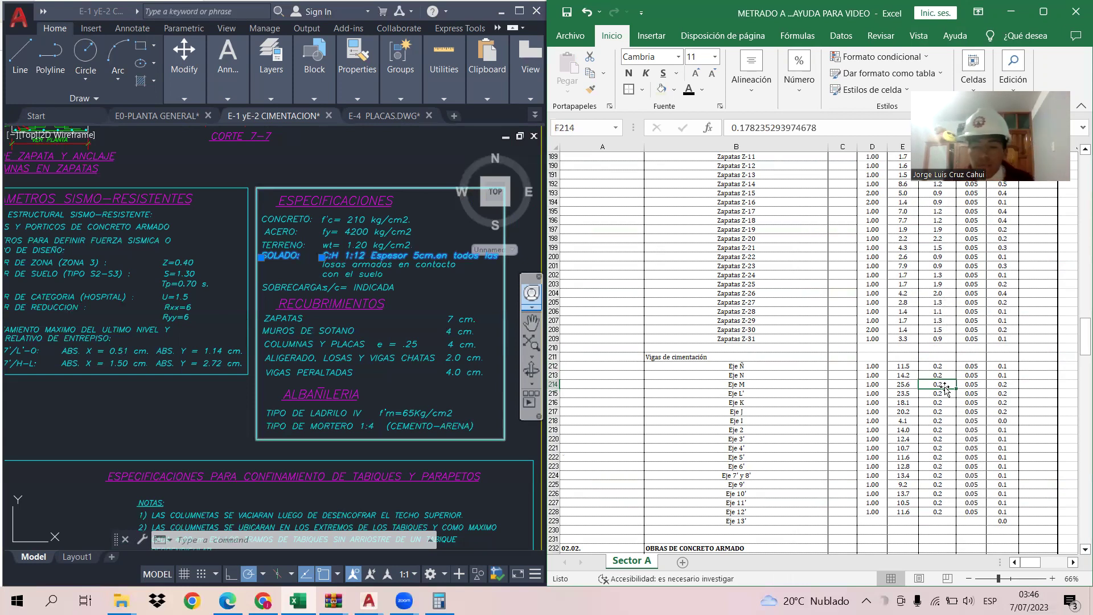
Step: Switch to the calculator, check Eje Ñ's SOLADO volume by computing 1 × 11.5 × 0.2 × 0.05, and return to the Excel sheet
{"action": "left_click", "coordinate": [439, 600]}
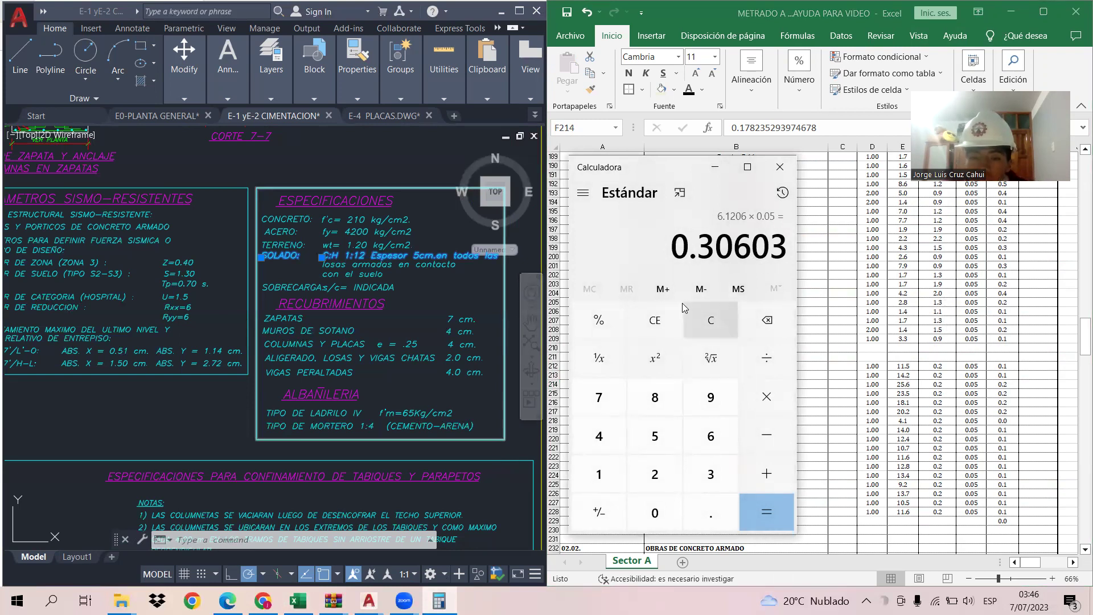
{"action": "left_click", "coordinate": [707, 311]}
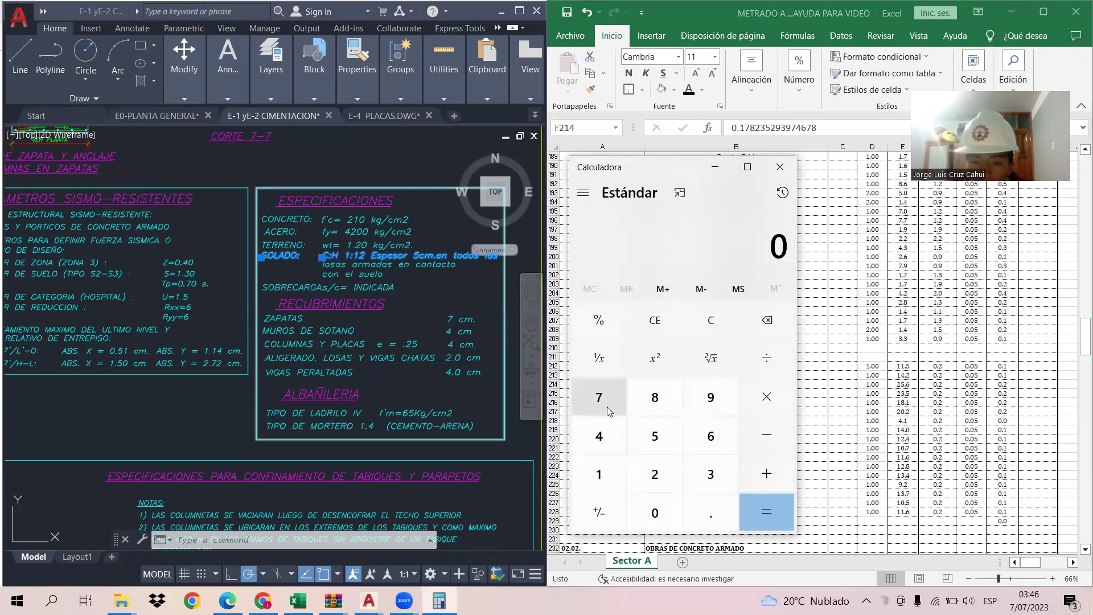
{"action": "left_click", "coordinate": [612, 474]}
{"action": "left_click", "coordinate": [767, 398]}
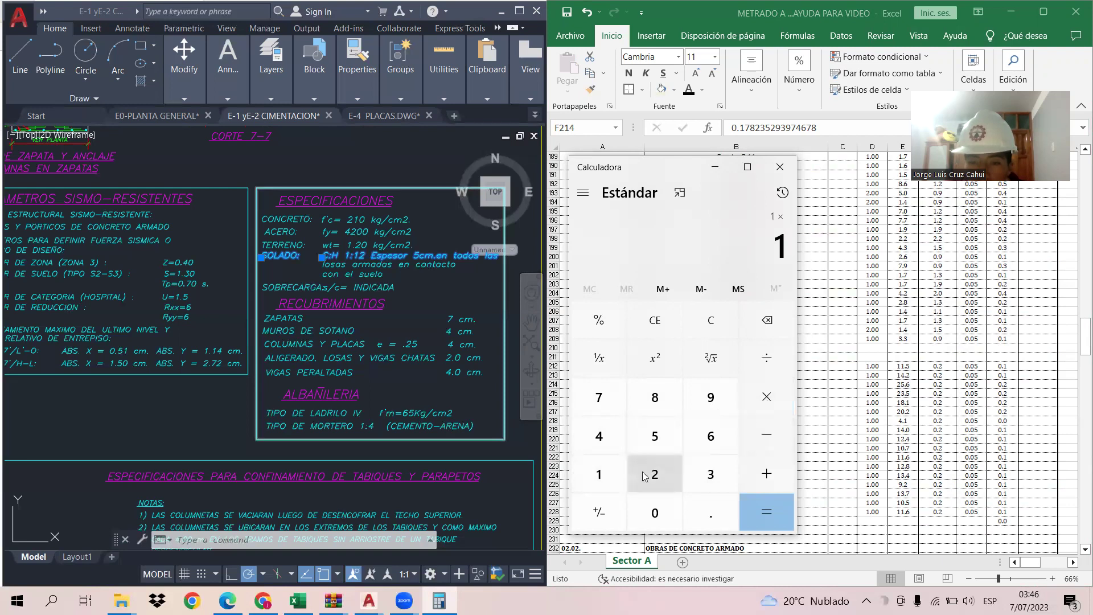
{"action": "left_click", "coordinate": [599, 474]}
{"action": "left_click", "coordinate": [696, 517]}
{"action": "left_click", "coordinate": [655, 436]}
{"action": "left_click", "coordinate": [770, 402]}
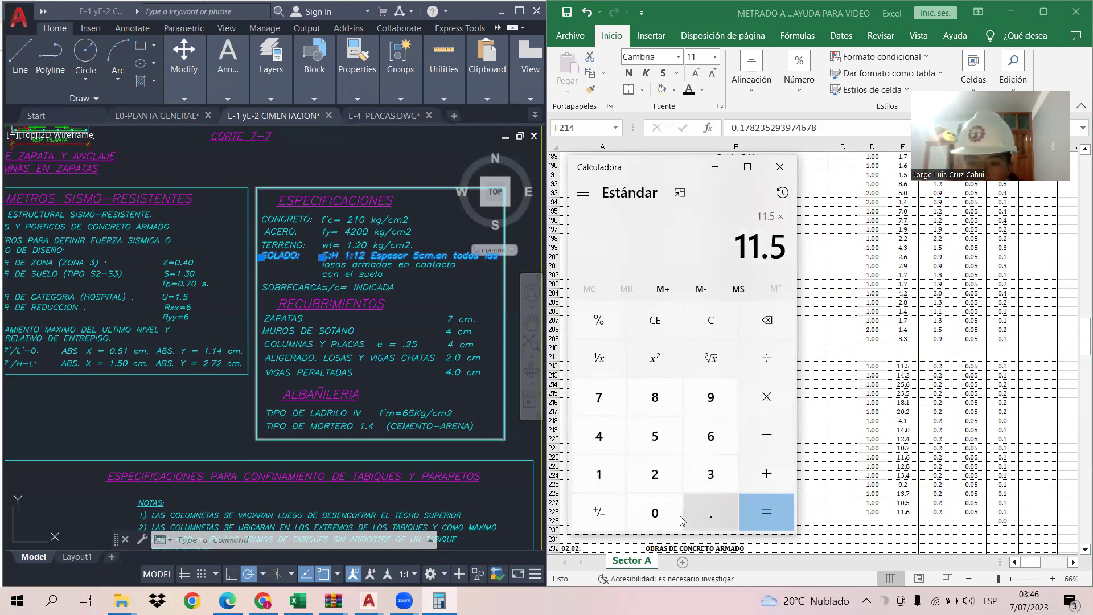
{"action": "left_click", "coordinate": [667, 515]}
{"action": "left_click", "coordinate": [710, 514]}
{"action": "left_click", "coordinate": [656, 475]}
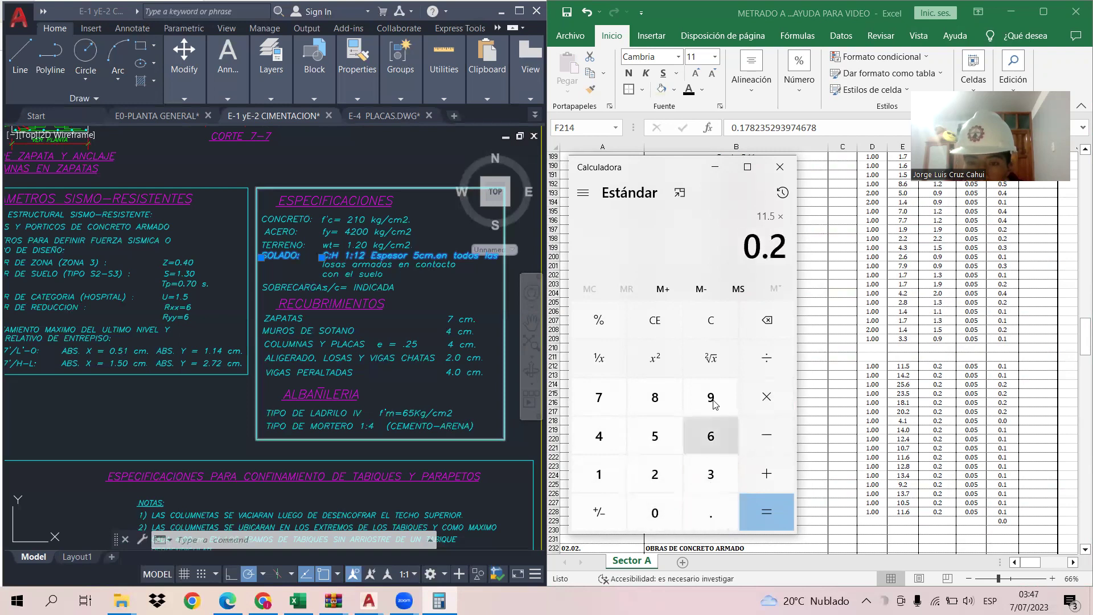
{"action": "left_click", "coordinate": [769, 393]}
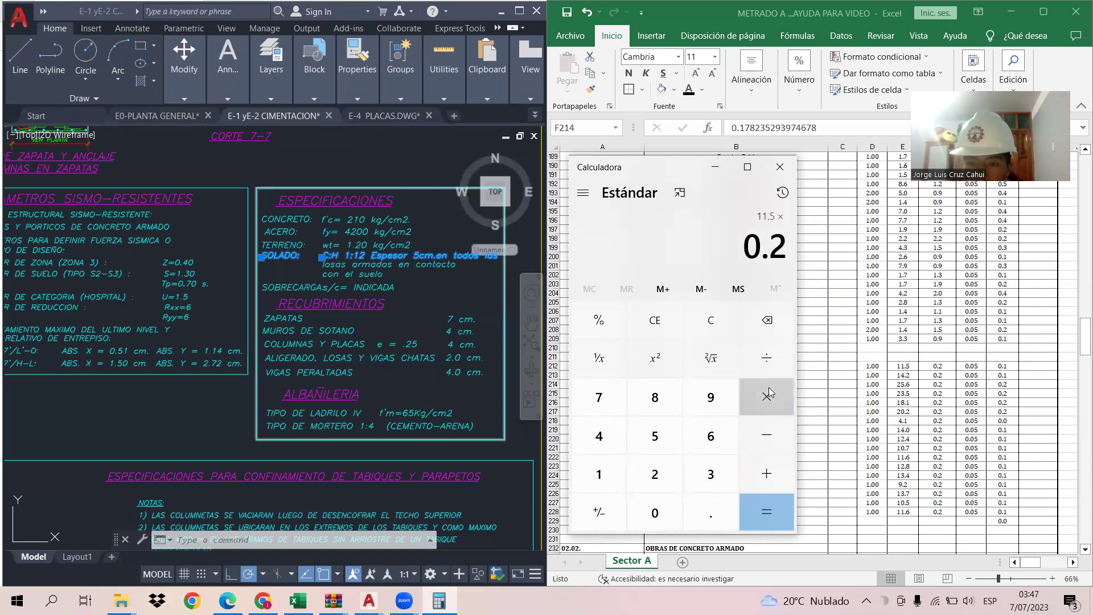
{"action": "left_click", "coordinate": [656, 513]}
{"action": "key", "text": "period"}
{"action": "left_click", "coordinate": [656, 513]}
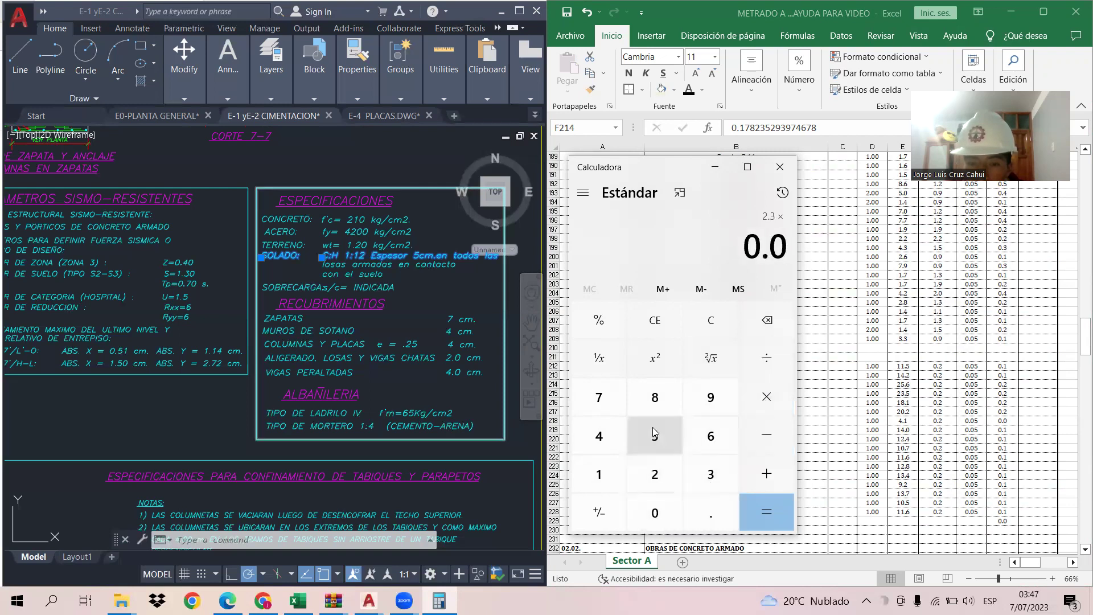
{"action": "left_click", "coordinate": [654, 433]}
{"action": "left_click", "coordinate": [766, 511]}
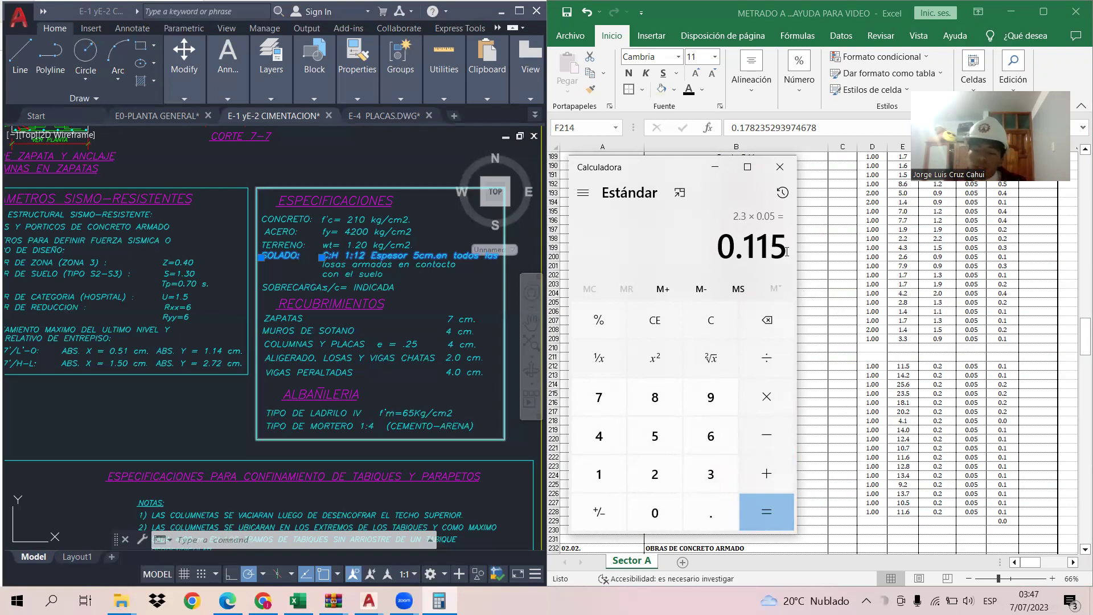
{"action": "left_click", "coordinate": [1002, 366]}
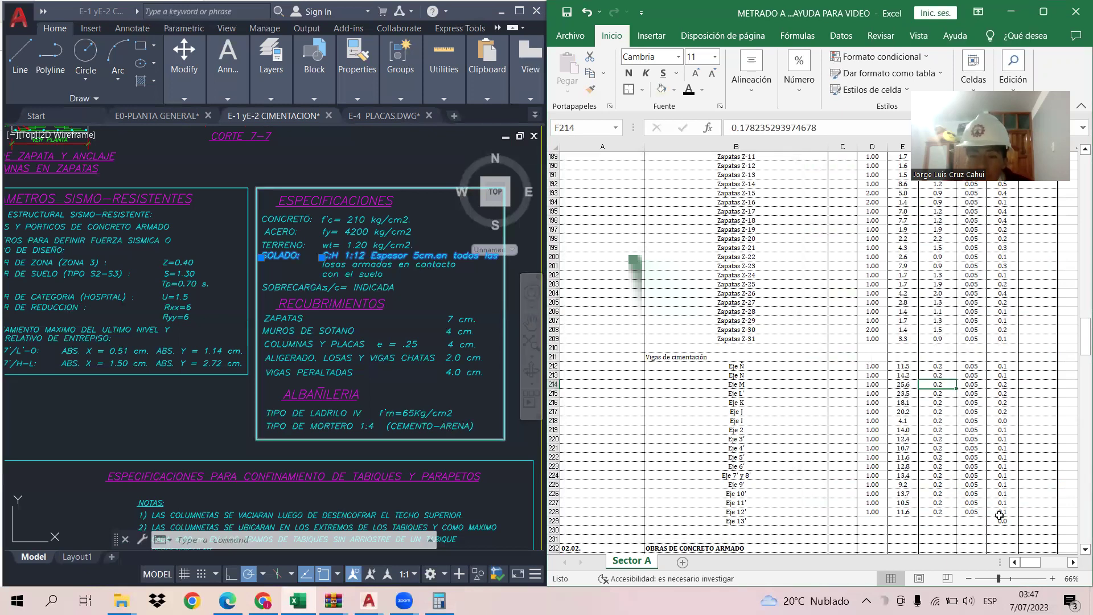
Step: Inspect the SUMA formula of the SOLADO total in I177 and the rows it covers, leaving it unedited
{"action": "scroll", "coordinate": [997, 529], "scroll_direction": "up", "scroll_amount": 5}
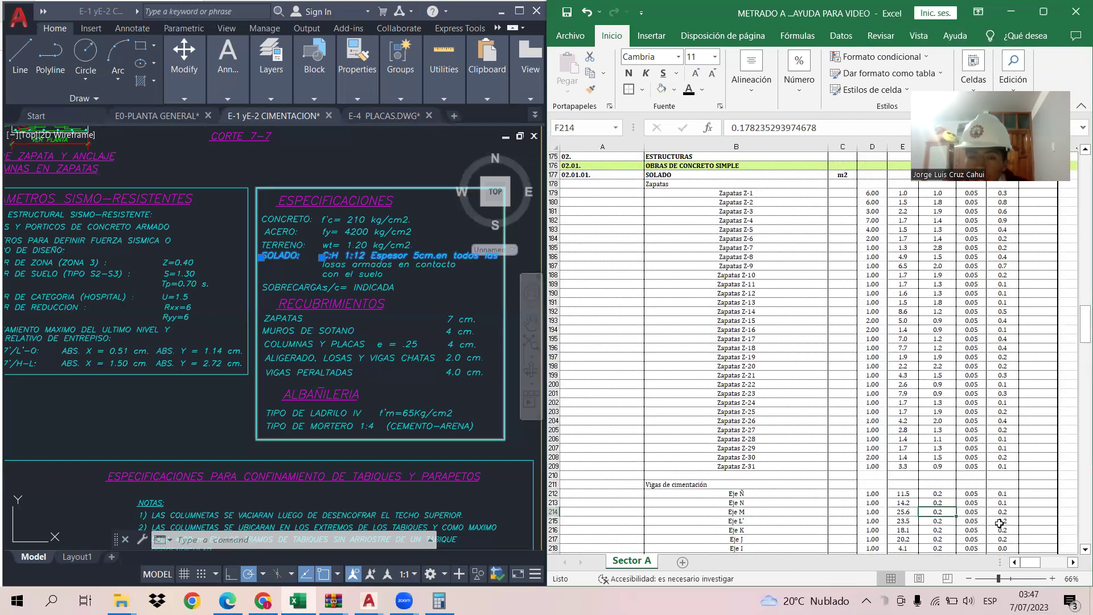
{"action": "scroll", "coordinate": [999, 522], "scroll_direction": "down", "scroll_amount": 4}
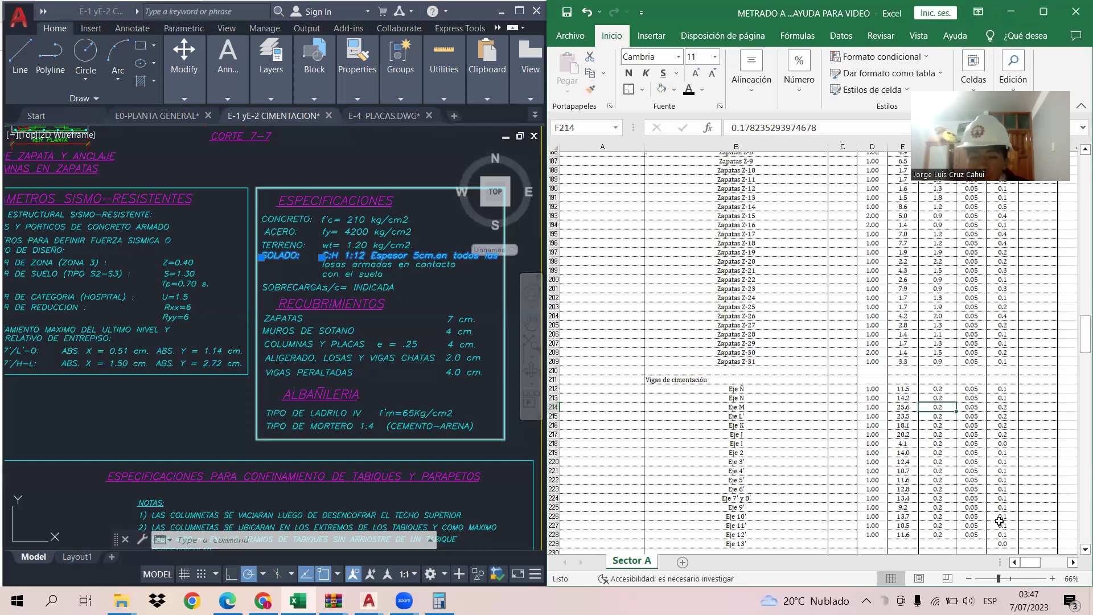
{"action": "scroll", "coordinate": [999, 522], "scroll_direction": "up", "scroll_amount": 9}
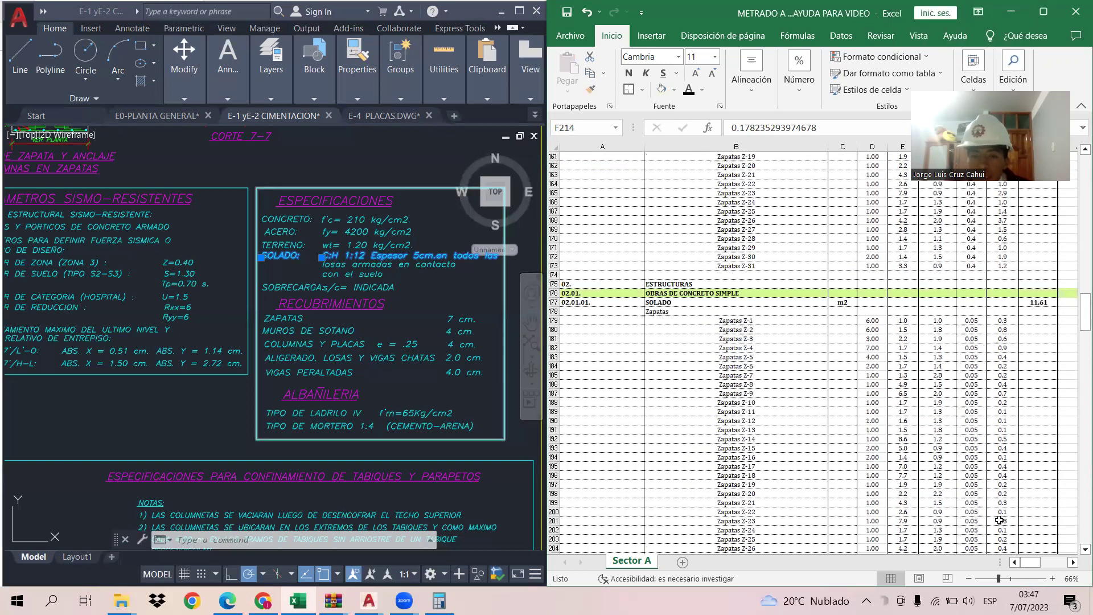
{"action": "left_click", "coordinate": [706, 293]}
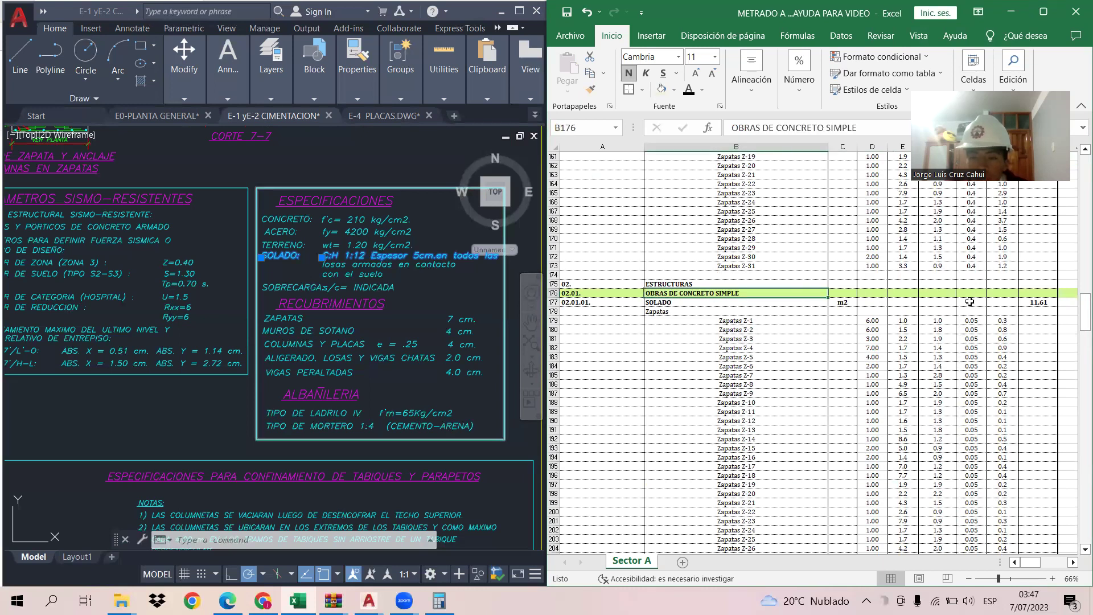
{"action": "left_click", "coordinate": [1037, 302]}
{"action": "scroll", "coordinate": [978, 476], "scroll_direction": "down", "scroll_amount": 3}
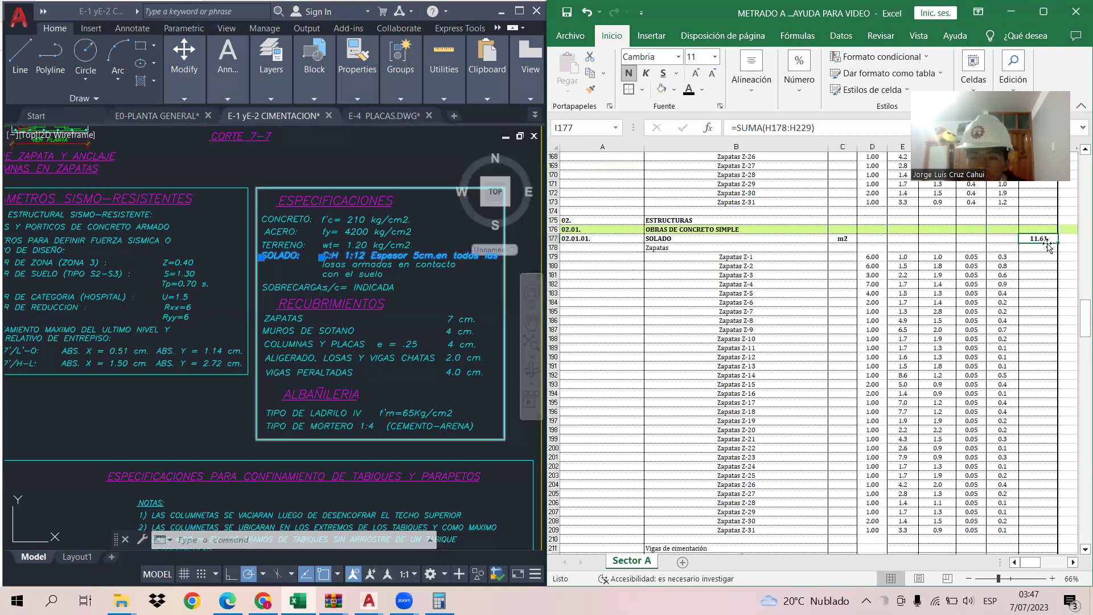
{"action": "double_click", "coordinate": [1046, 238]}
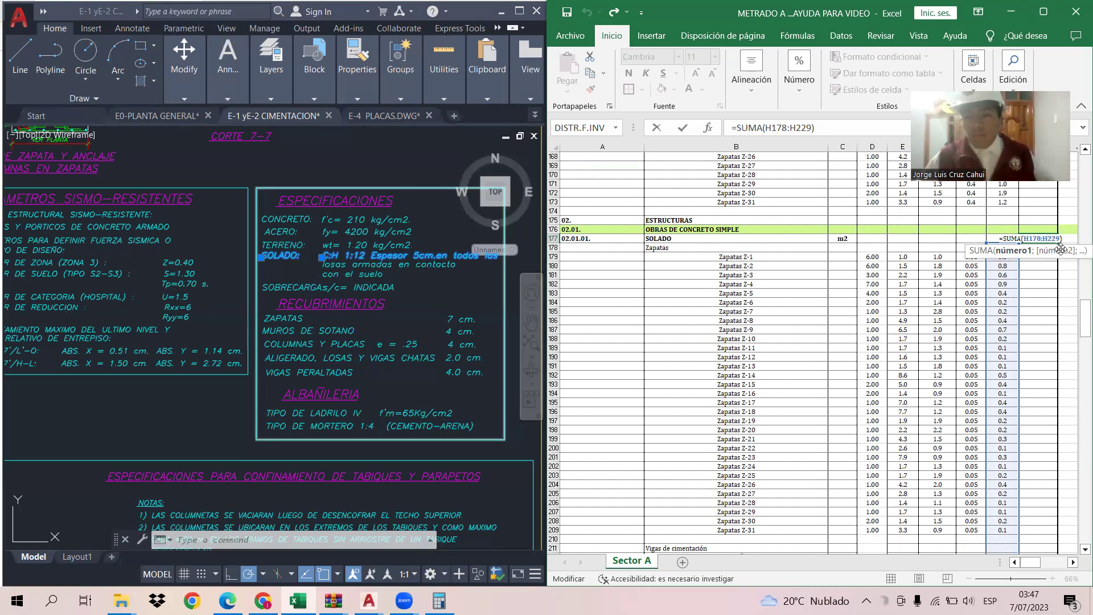
{"action": "left_click", "coordinate": [1053, 295]}
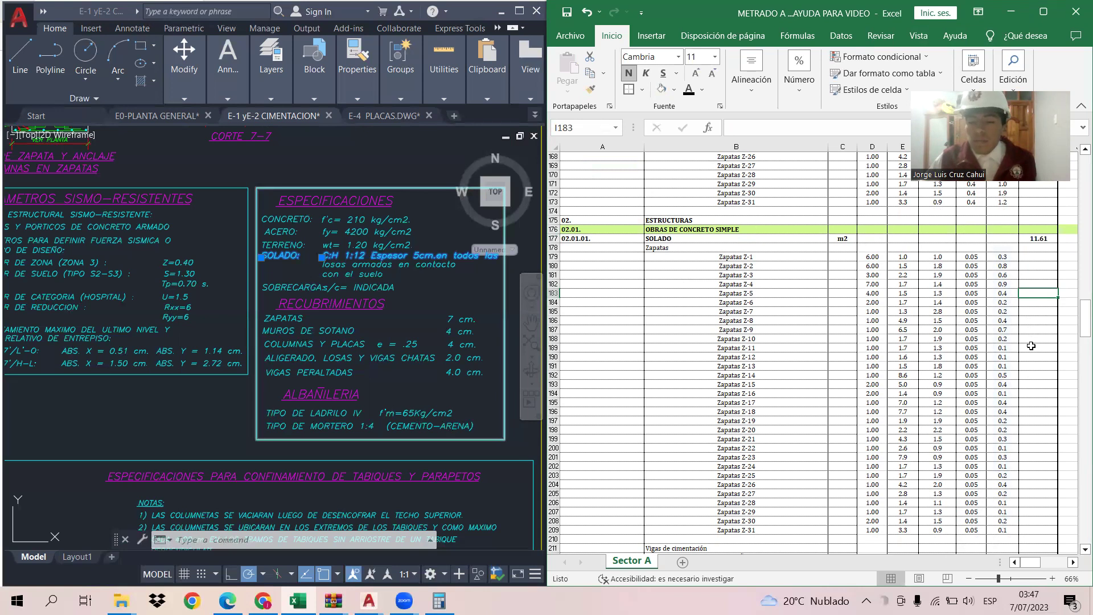
Step: Look through the items under OBRAS DE CONCRETO ARMADO, from the Vigas de cimentación concrete and formwork to ZAPATAS
{"action": "scroll", "coordinate": [1032, 343], "scroll_direction": "down", "scroll_amount": 1}
{"action": "scroll", "coordinate": [1032, 343], "scroll_direction": "down", "scroll_amount": 5}
{"action": "scroll", "coordinate": [1034, 336], "scroll_direction": "down", "scroll_amount": 5}
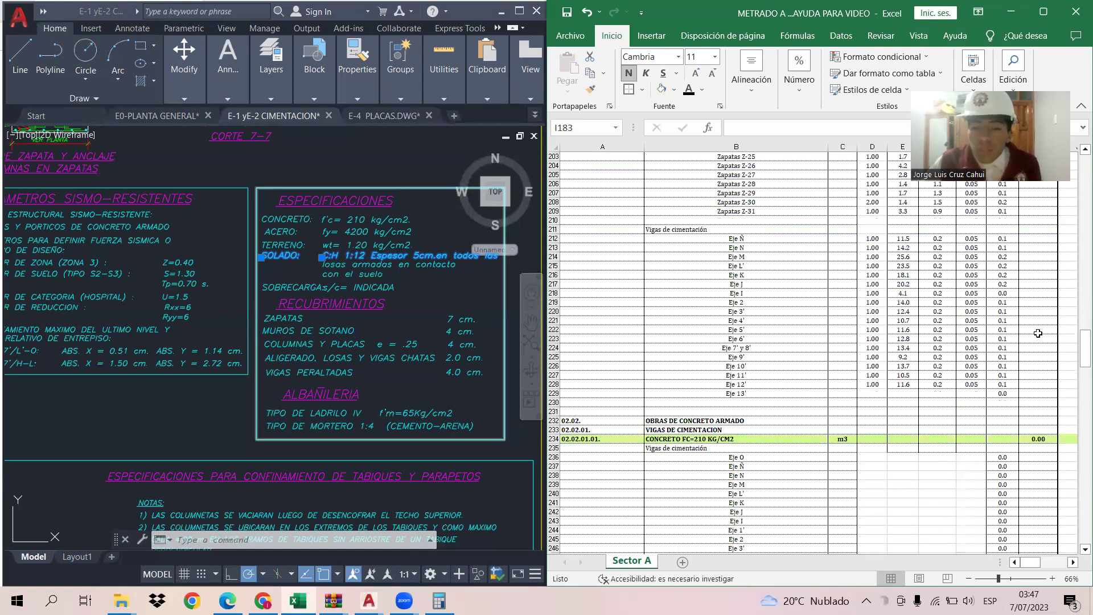
{"action": "scroll", "coordinate": [1034, 332], "scroll_direction": "down", "scroll_amount": 5}
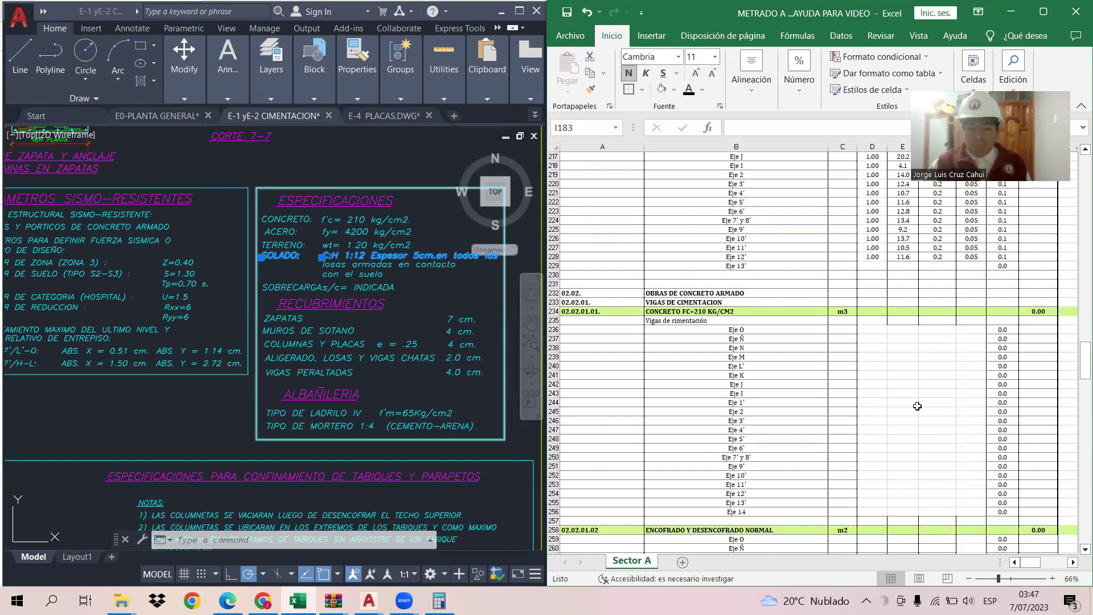
{"action": "scroll", "coordinate": [917, 406], "scroll_direction": "down", "scroll_amount": 9}
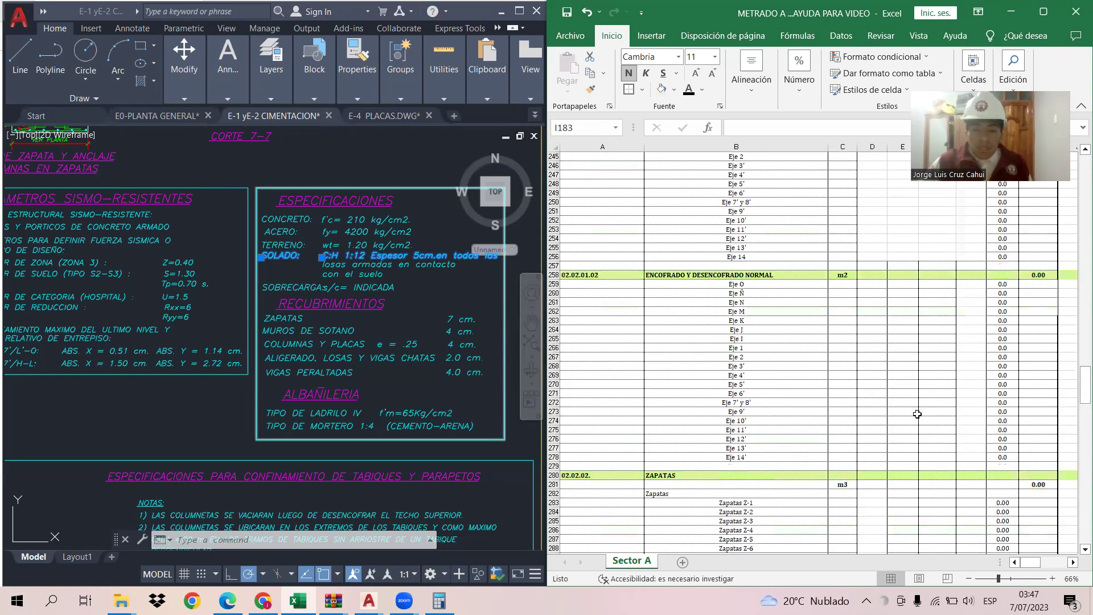
{"action": "scroll", "coordinate": [917, 414], "scroll_direction": "up", "scroll_amount": 2}
{"action": "scroll", "coordinate": [917, 414], "scroll_direction": "up", "scroll_amount": 4}
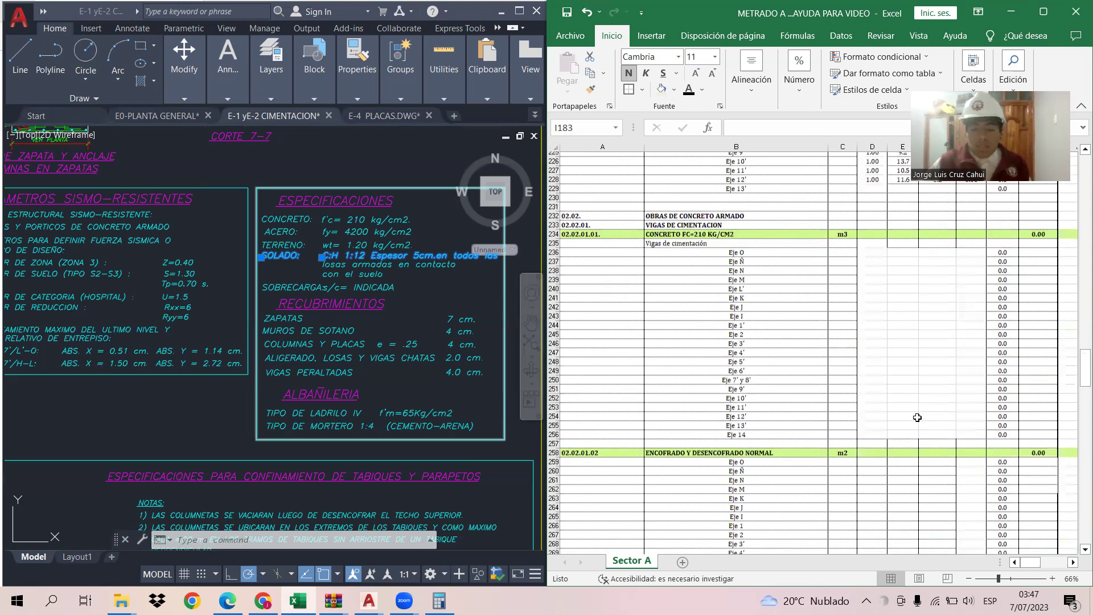
{"action": "scroll", "coordinate": [917, 417], "scroll_direction": "up", "scroll_amount": 1}
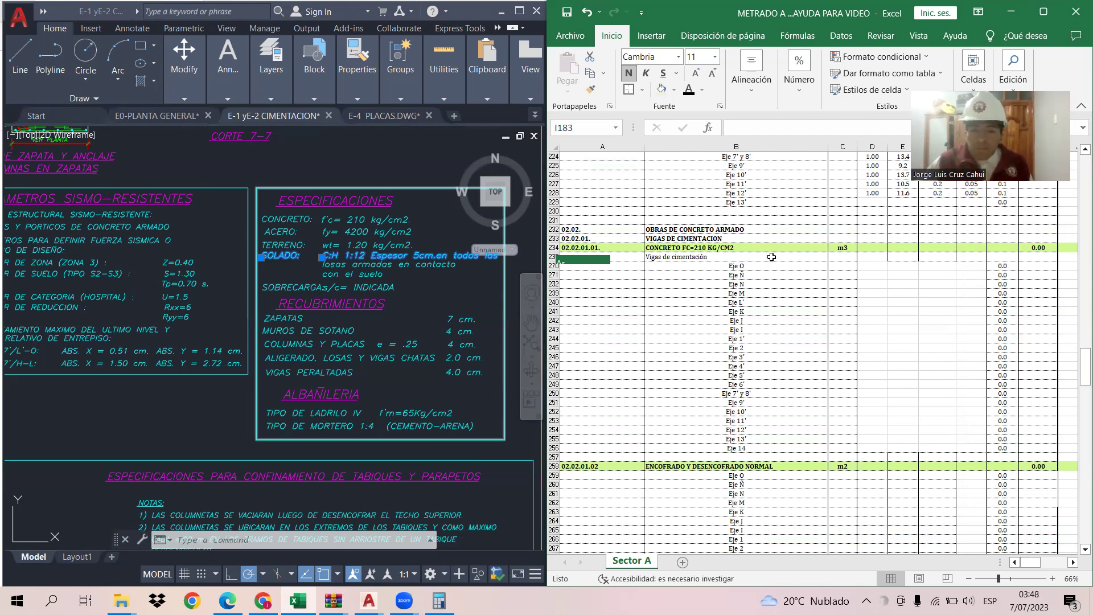
{"action": "scroll", "coordinate": [799, 320], "scroll_direction": "down", "scroll_amount": 7}
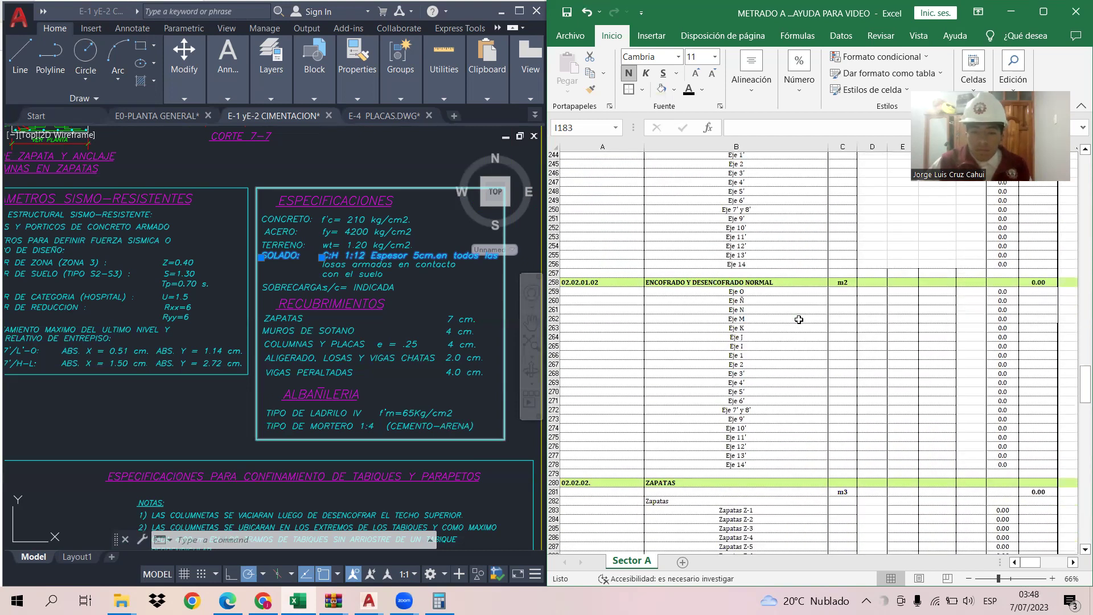
{"action": "scroll", "coordinate": [799, 320], "scroll_direction": "down", "scroll_amount": 3}
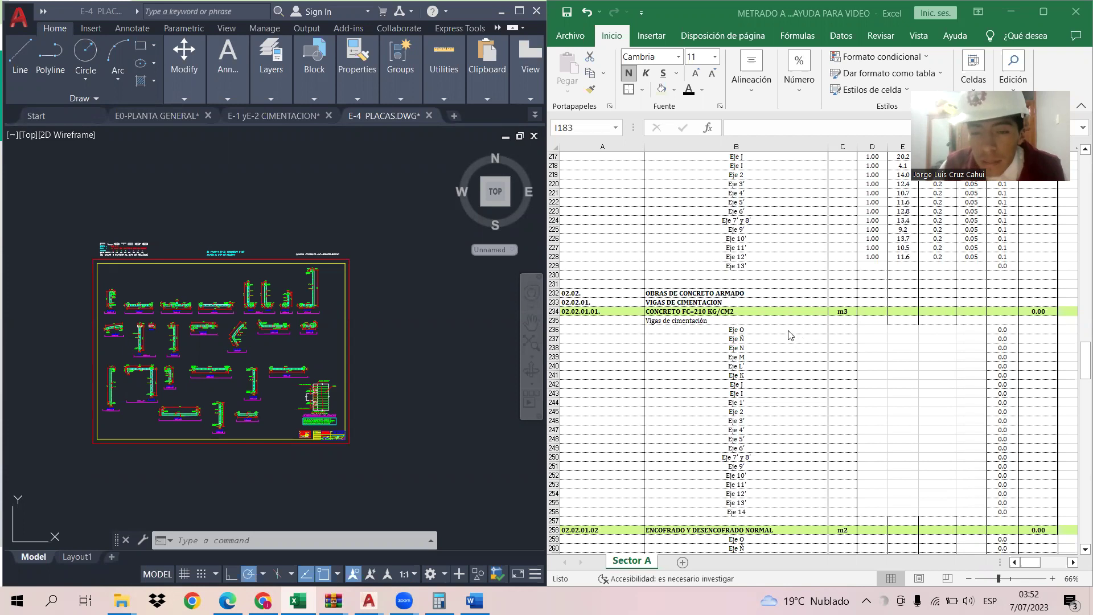
Step: Compare the Eje list under CONCRETO FC=210 KG/CM2 with the Vigas de cimentación rows of the earlier sections
{"action": "left_click", "coordinate": [738, 329]}
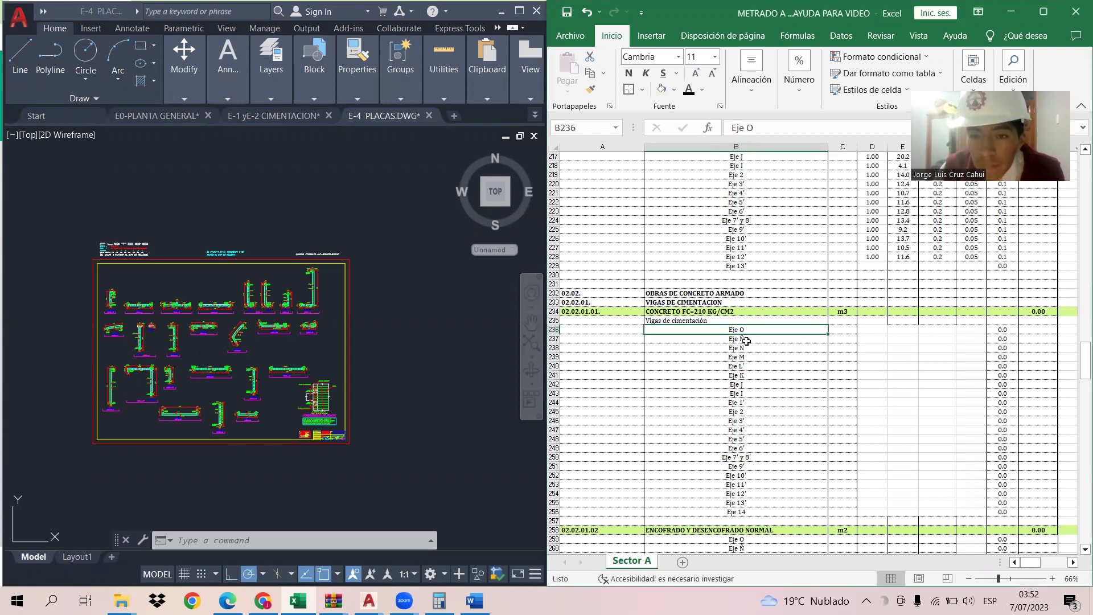
{"action": "scroll", "coordinate": [752, 342], "scroll_direction": "up", "scroll_amount": 2}
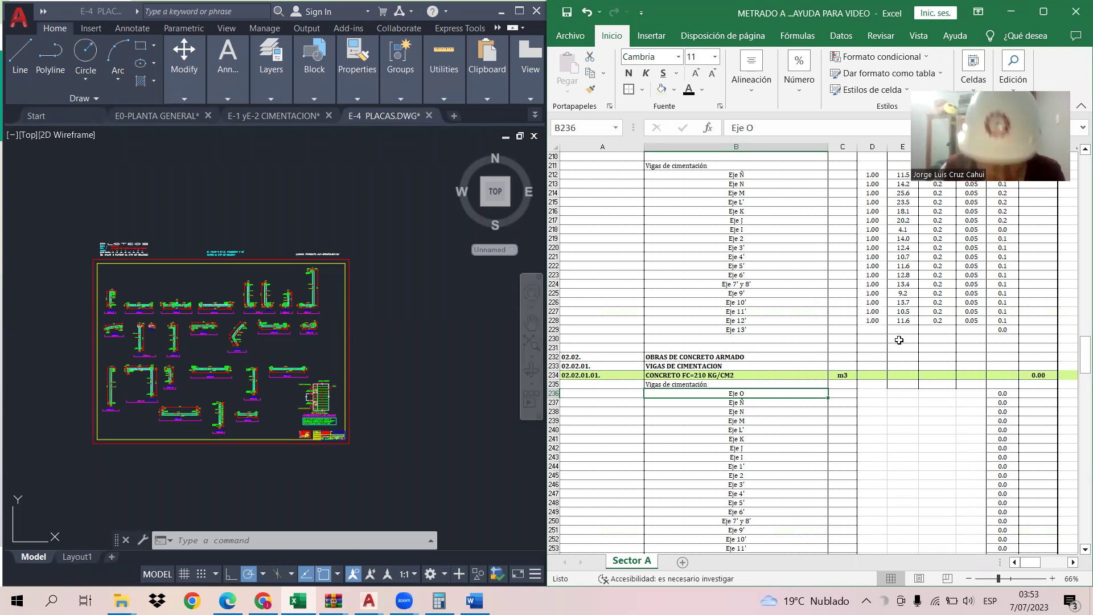
{"action": "scroll", "coordinate": [898, 340], "scroll_direction": "up", "scroll_amount": 2}
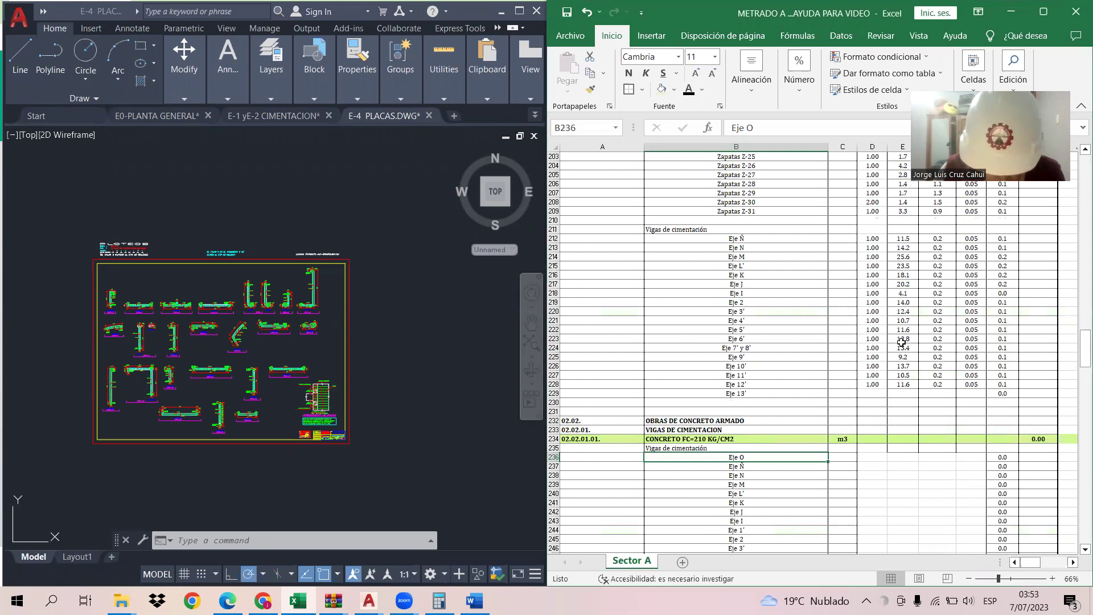
{"action": "scroll", "coordinate": [938, 364], "scroll_direction": "up", "scroll_amount": 7}
{"action": "scroll", "coordinate": [938, 364], "scroll_direction": "up", "scroll_amount": 14}
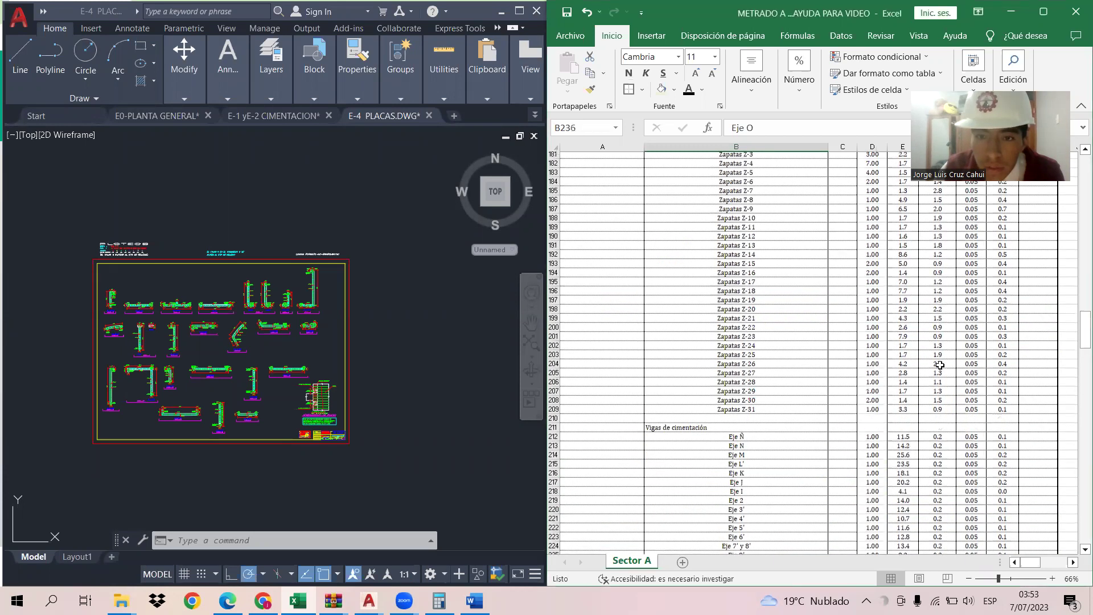
{"action": "scroll", "coordinate": [940, 365], "scroll_direction": "up", "scroll_amount": 12}
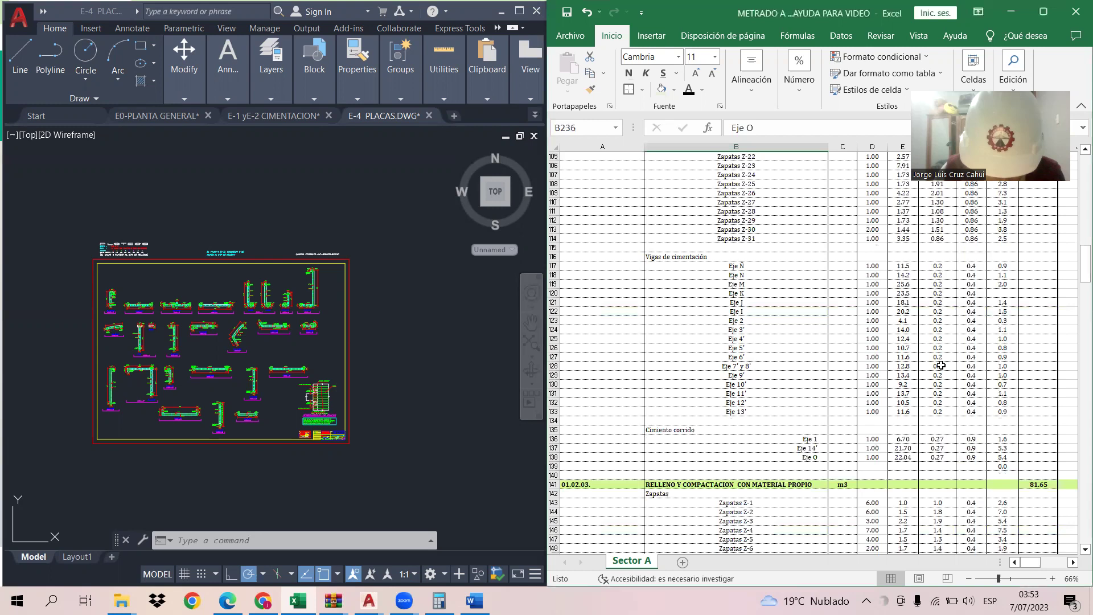
{"action": "scroll", "coordinate": [941, 364], "scroll_direction": "down", "scroll_amount": 7}
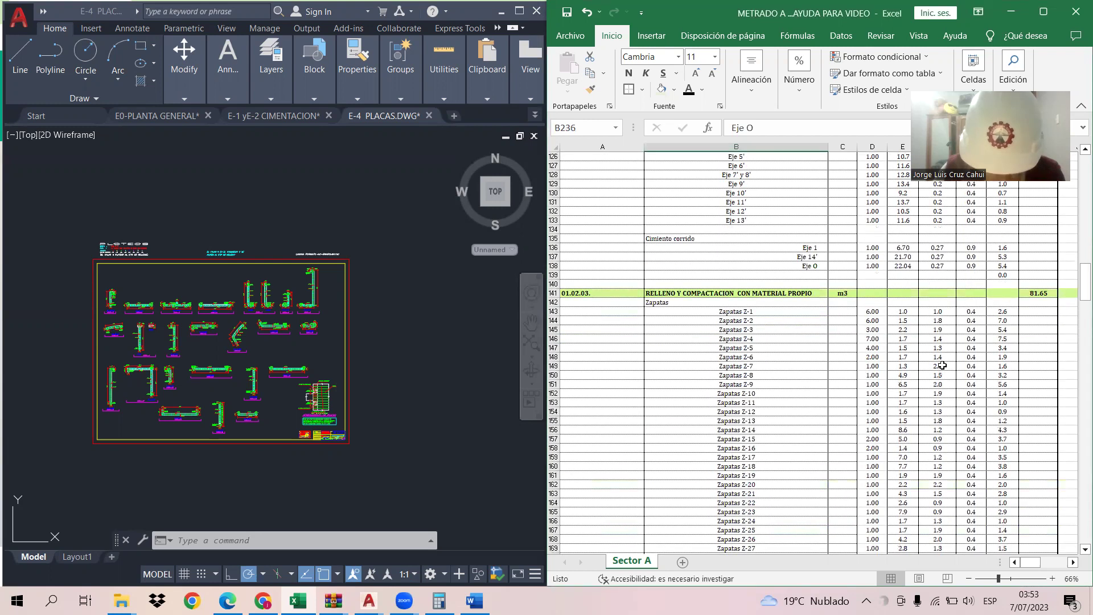
{"action": "scroll", "coordinate": [942, 365], "scroll_direction": "down", "scroll_amount": 3}
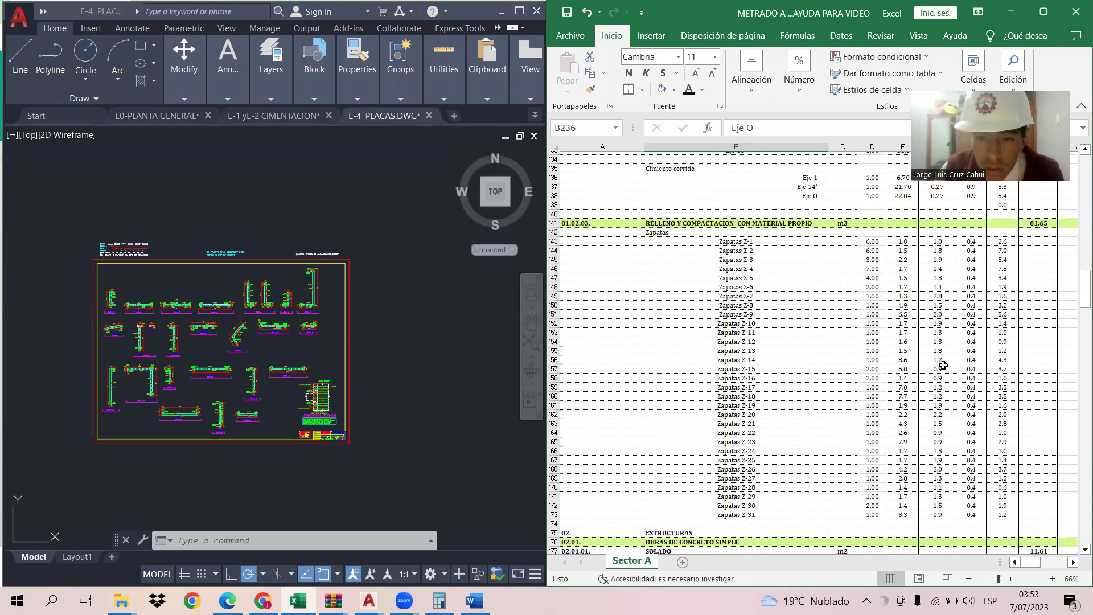
{"action": "scroll", "coordinate": [943, 365], "scroll_direction": "down", "scroll_amount": 14}
{"action": "scroll", "coordinate": [945, 365], "scroll_direction": "down", "scroll_amount": 13}
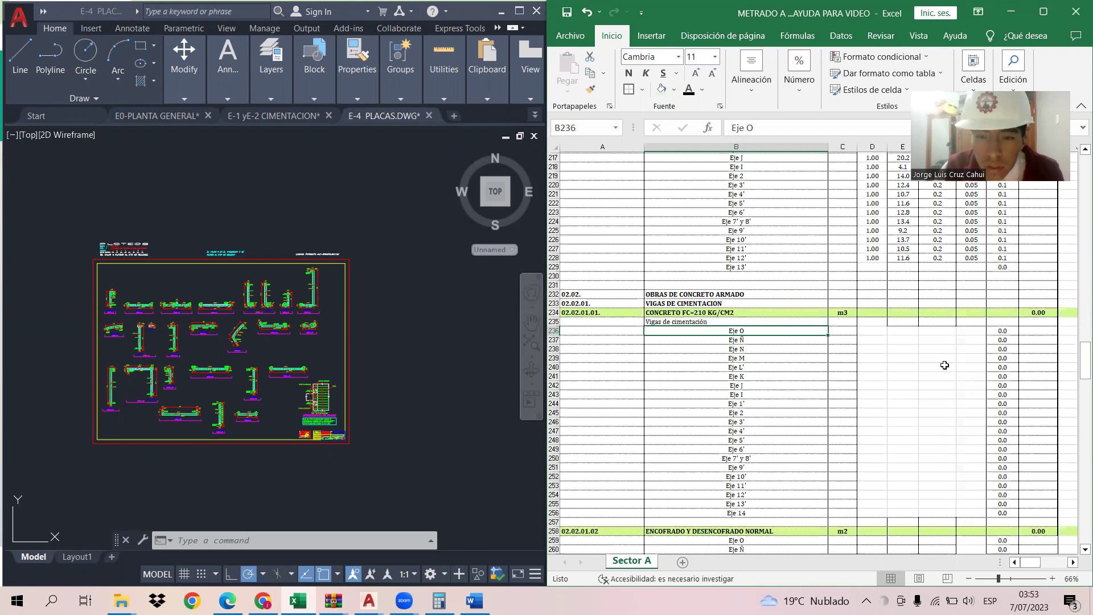
Step: Check the SOLADO rows above CONCRETO FC=210 KG/CM2 and select Eje O's quantity cell, D236
{"action": "scroll", "coordinate": [944, 365], "scroll_direction": "up", "scroll_amount": 2}
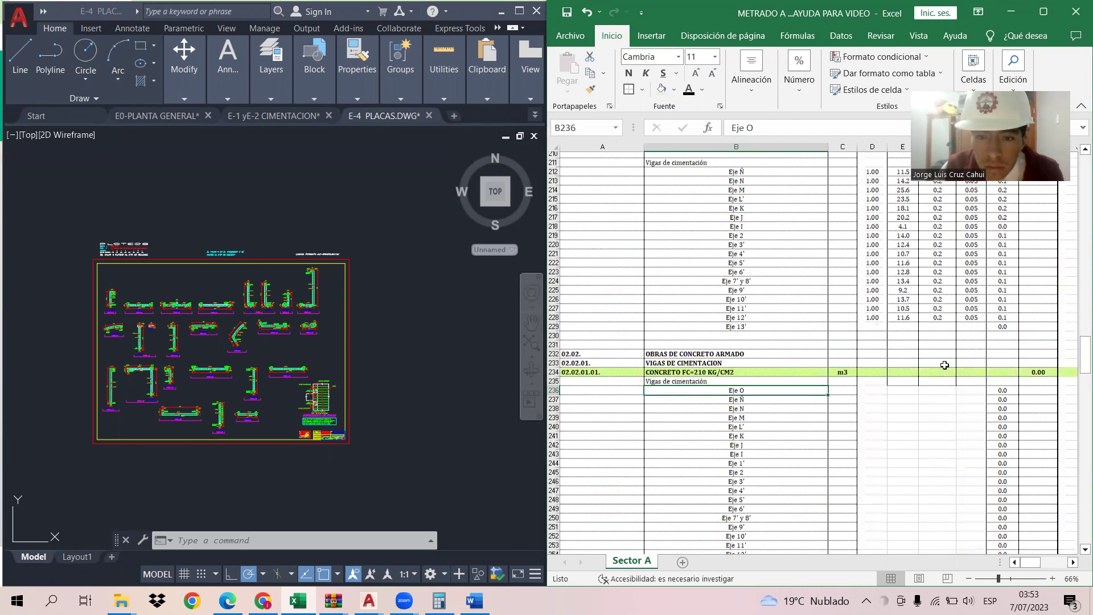
{"action": "scroll", "coordinate": [944, 365], "scroll_direction": "up", "scroll_amount": 2}
{"action": "scroll", "coordinate": [944, 365], "scroll_direction": "down", "scroll_amount": 2}
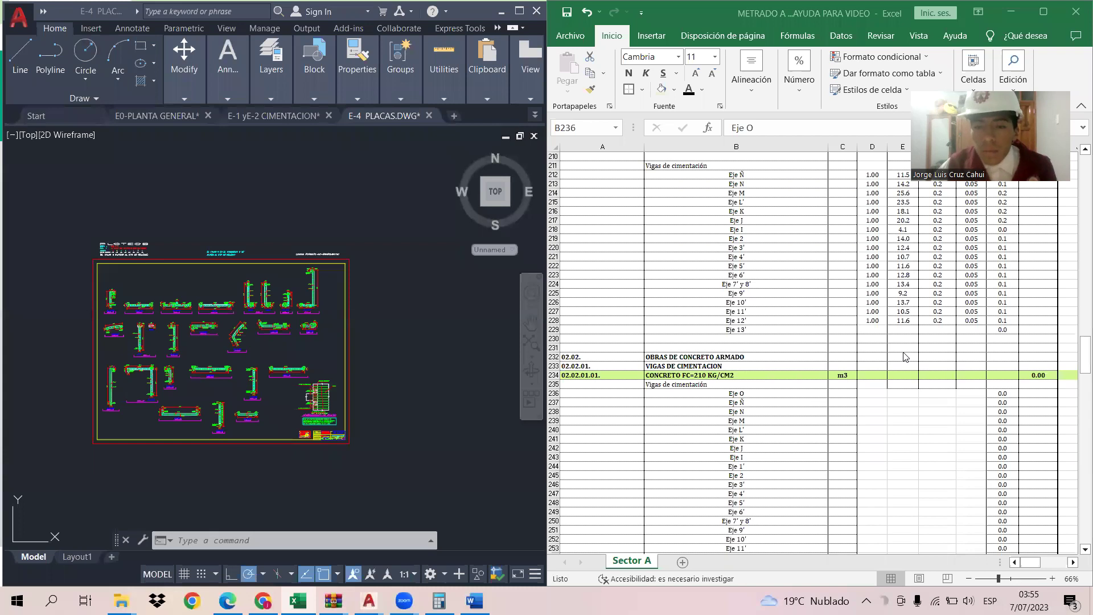
{"action": "left_click", "coordinate": [873, 394]}
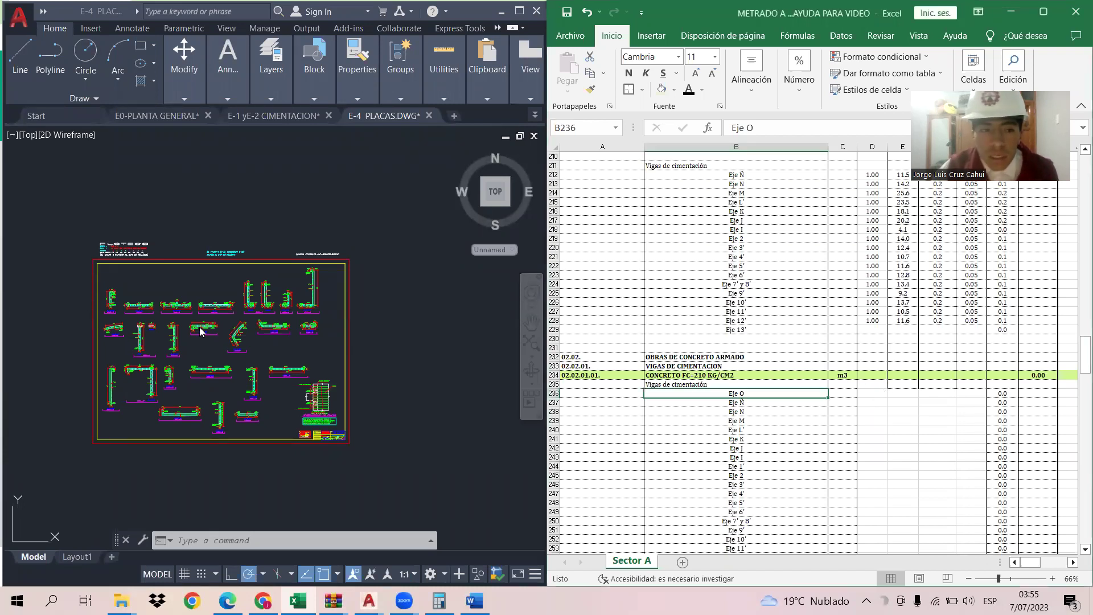
{"action": "left_click", "coordinate": [871, 394]}
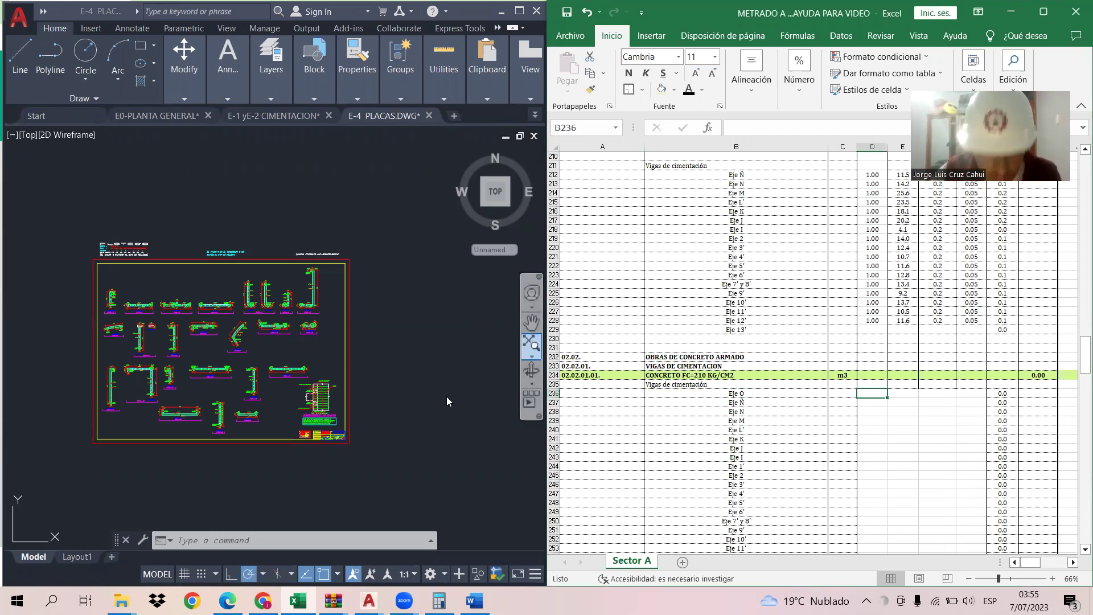
Step: Switch to the E-1 yE-2 CIMENTACION drawing and locate the Eje O foundation beam at its P3 corner
{"action": "scroll", "coordinate": [161, 347], "scroll_direction": "up", "scroll_amount": 2}
{"action": "scroll", "coordinate": [160, 347], "scroll_direction": "down", "scroll_amount": 4}
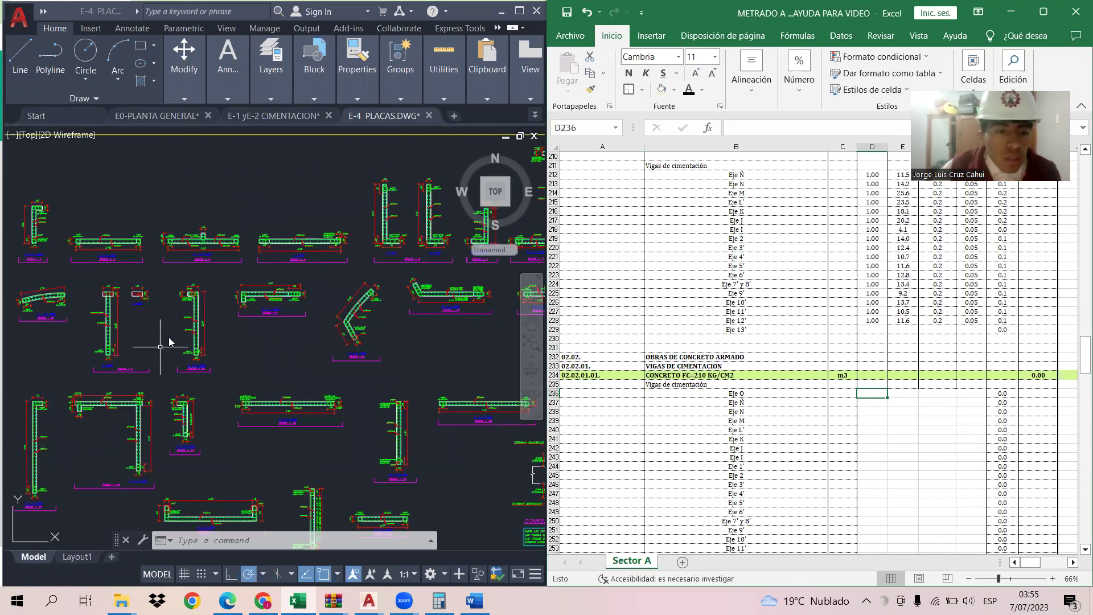
{"action": "left_click", "coordinate": [273, 116]}
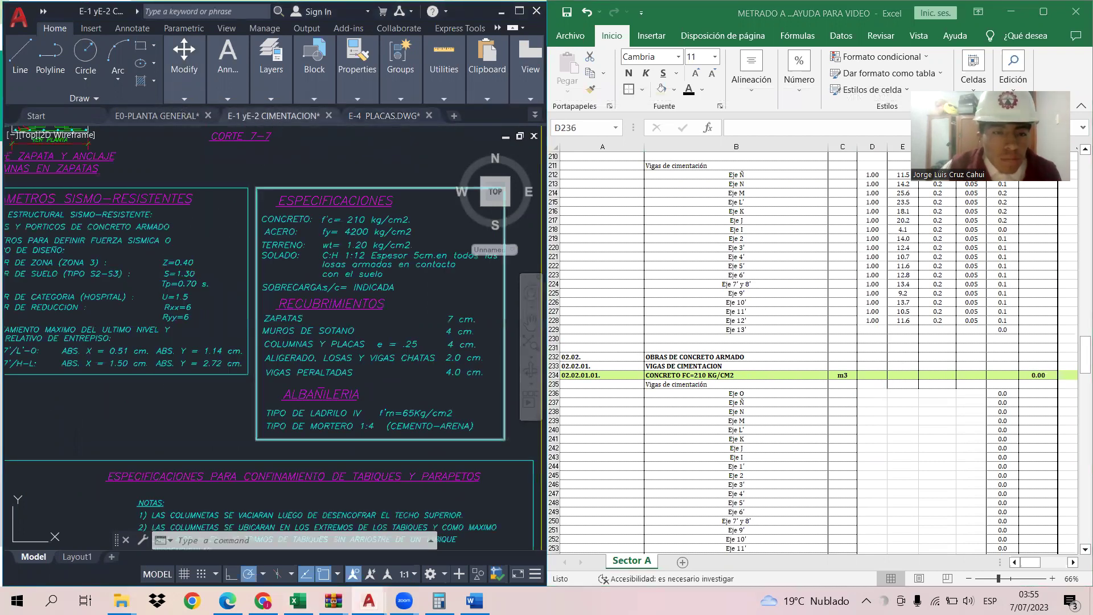
{"action": "scroll", "coordinate": [152, 316], "scroll_direction": "down", "scroll_amount": 3}
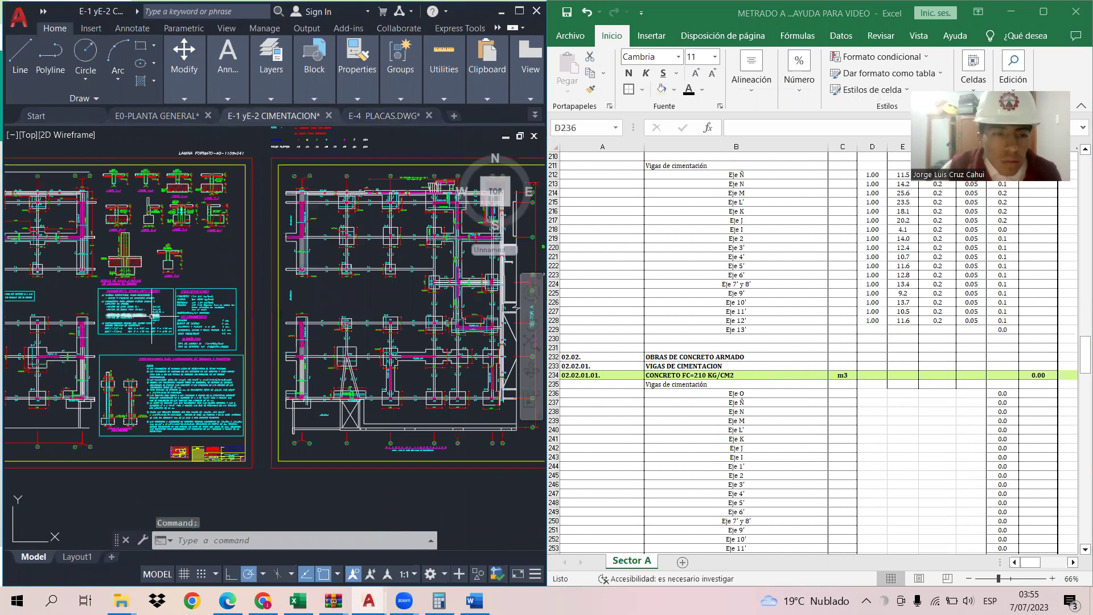
{"action": "middle_click_drag", "start_coordinate": [152, 315], "coordinate": [421, 329]}
{"action": "scroll", "coordinate": [129, 198], "scroll_direction": "up", "scroll_amount": 3}
{"action": "scroll", "coordinate": [129, 197], "scroll_direction": "up", "scroll_amount": 5}
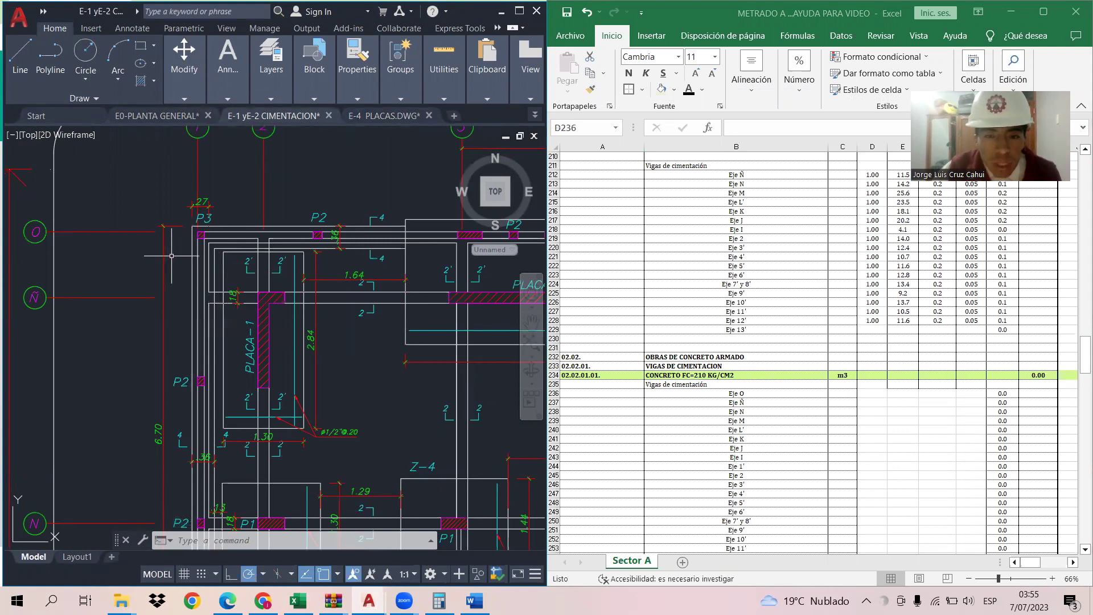
{"action": "middle_click_drag", "start_coordinate": [172, 255], "coordinate": [56, 256]}
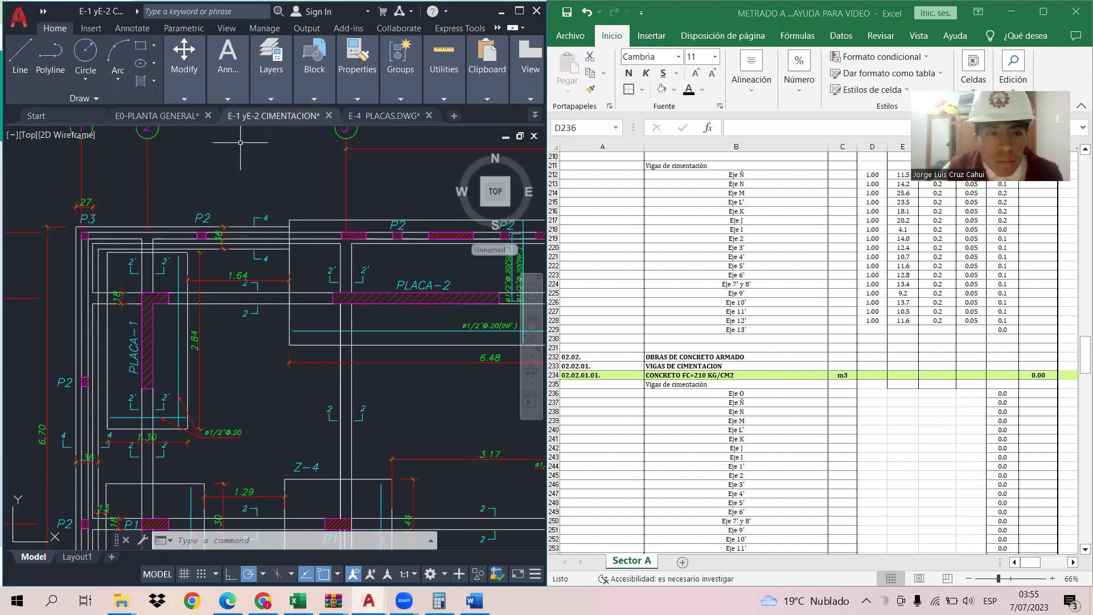
Step: Start a dimension along the Eje O beam from its P3 corner toward the P2 columns at axes 7' and 8
{"action": "left_click", "coordinate": [226, 80]}
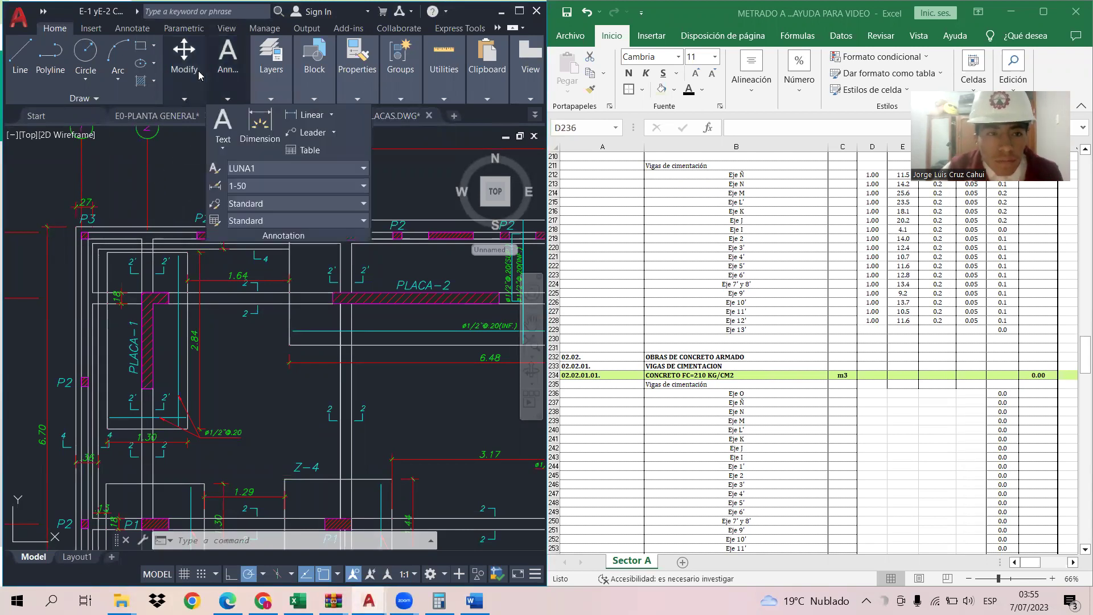
{"action": "left_click", "coordinate": [260, 124]}
{"action": "scroll", "coordinate": [88, 239], "scroll_direction": "up", "scroll_amount": 4}
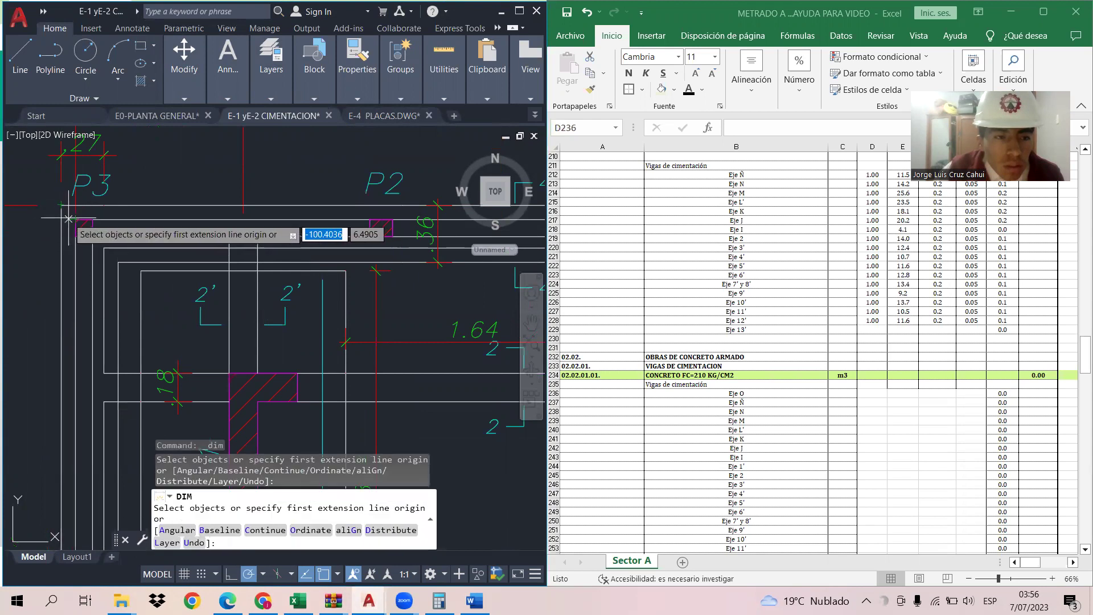
{"action": "left_click", "coordinate": [76, 219]}
{"action": "scroll", "coordinate": [146, 218], "scroll_direction": "down", "scroll_amount": 2}
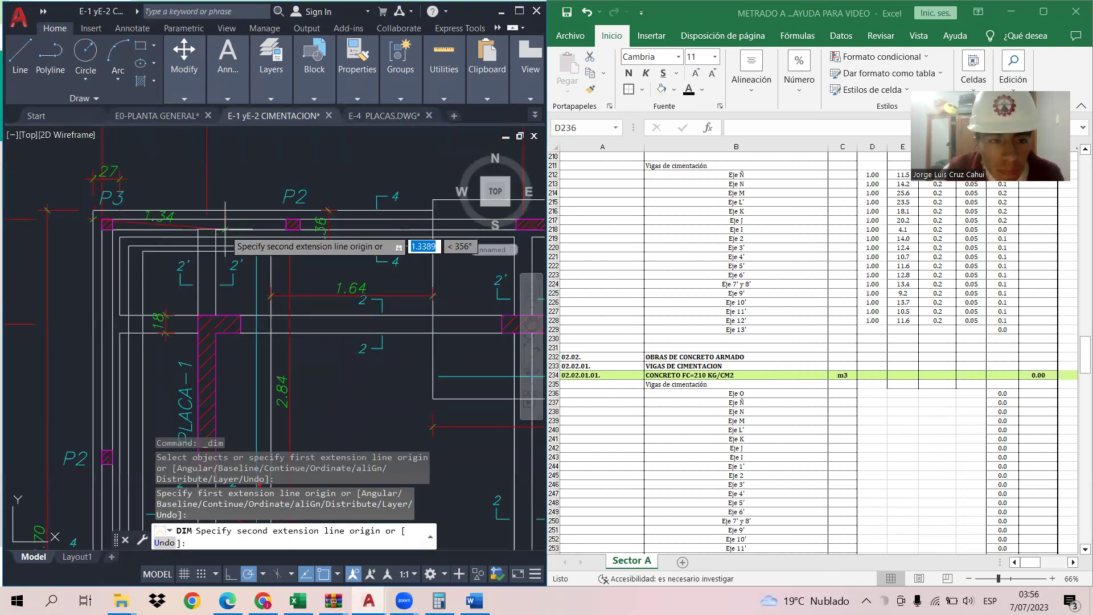
{"action": "scroll", "coordinate": [265, 218], "scroll_direction": "down", "scroll_amount": 5}
{"action": "middle_click_drag", "start_coordinate": [339, 214], "coordinate": [122, 221]}
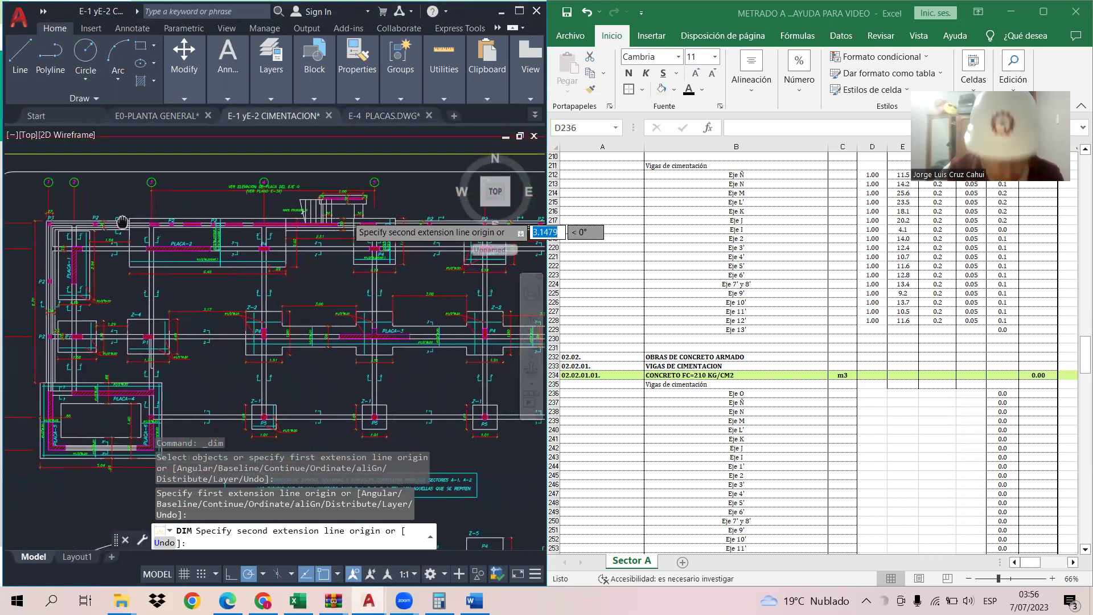
{"action": "middle_click_drag", "start_coordinate": [327, 218], "coordinate": [78, 219]}
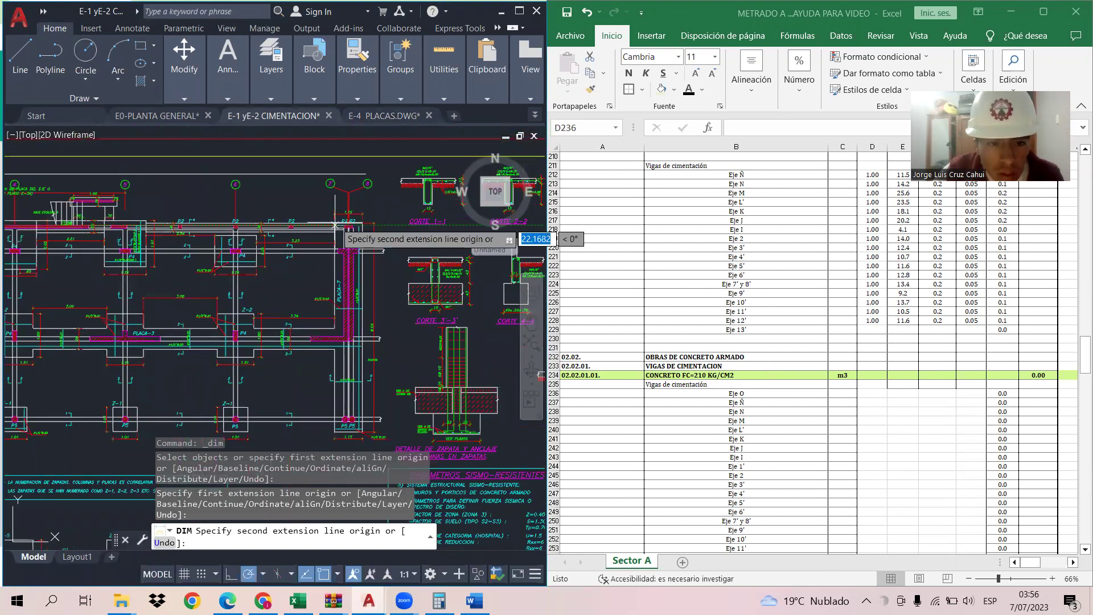
{"action": "scroll", "coordinate": [343, 221], "scroll_direction": "up", "scroll_amount": 5}
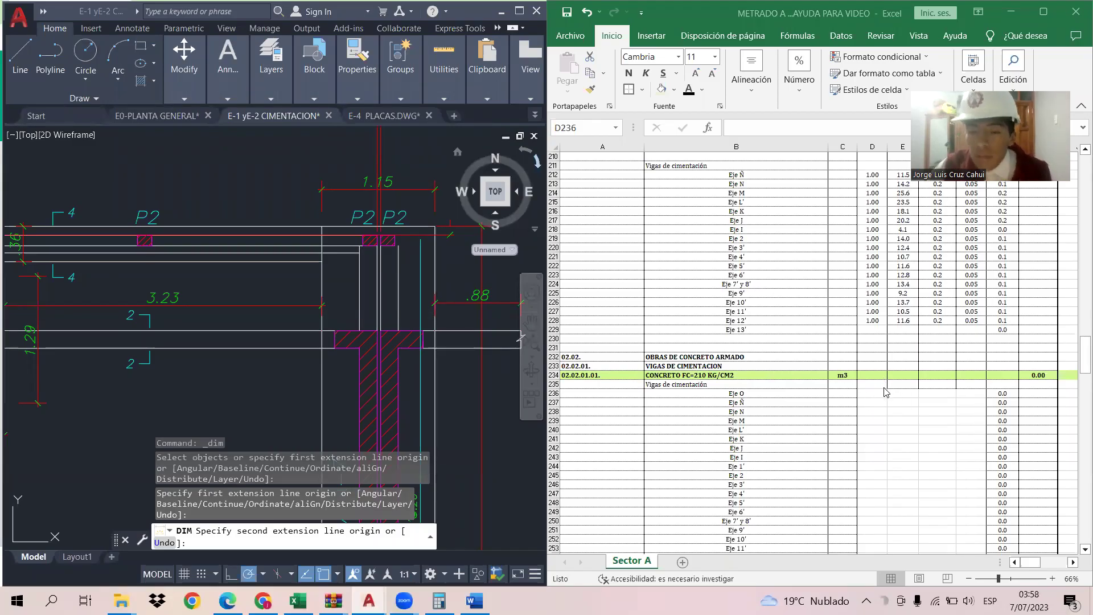
Step: Recheck Eje O's quantity cell in Excel and return to the P2 columns at axes 7' and 8 in AutoCAD
{"action": "scroll", "coordinate": [884, 397], "scroll_direction": "up", "scroll_amount": 2}
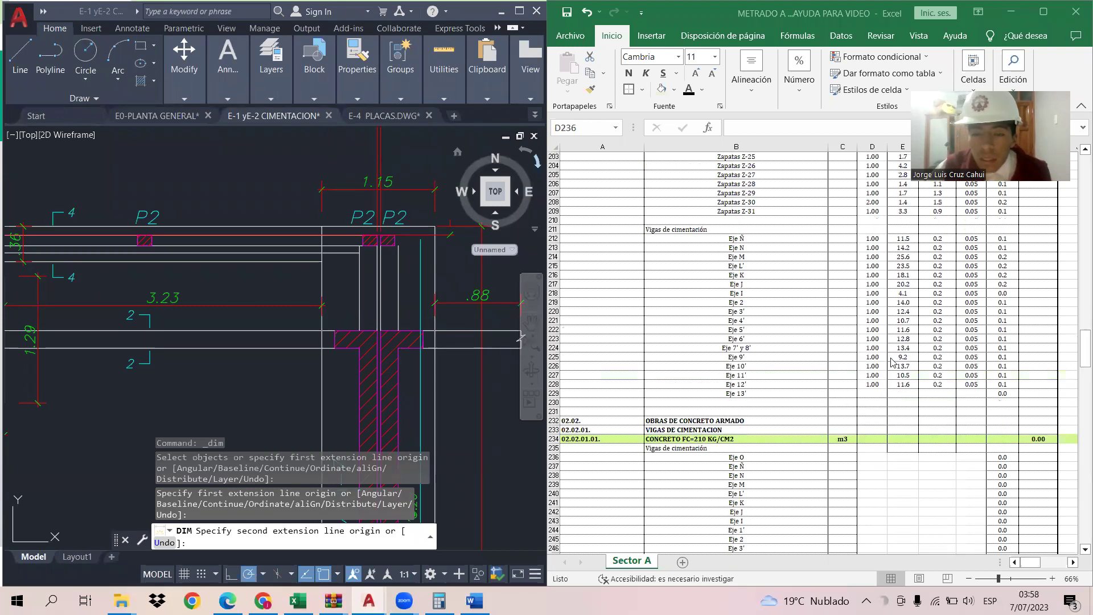
{"action": "left_click", "coordinate": [868, 458]}
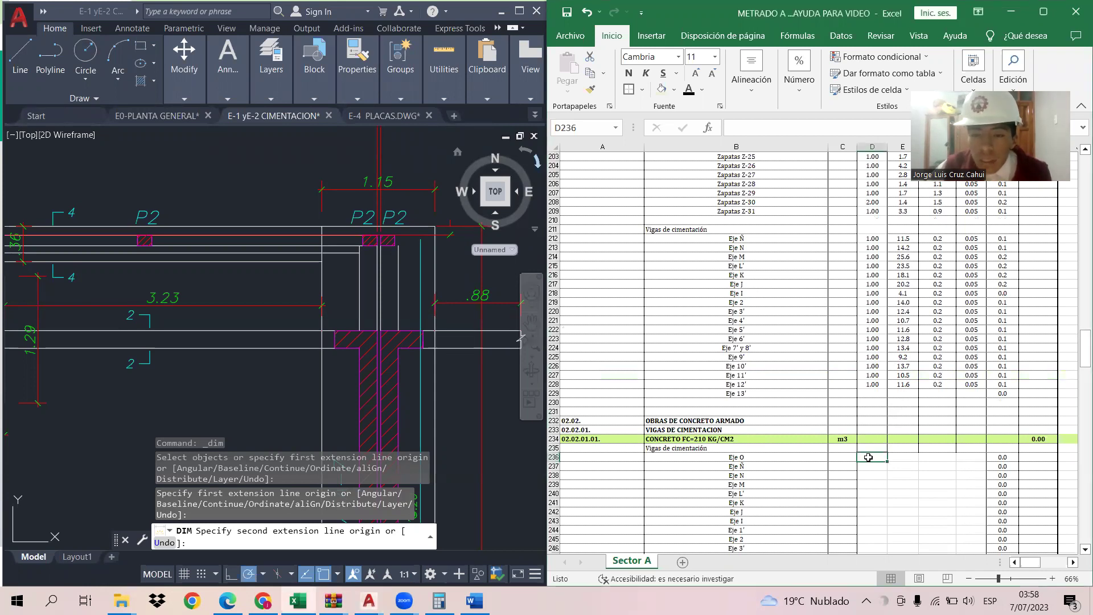
{"action": "scroll", "coordinate": [194, 297], "scroll_direction": "down", "scroll_amount": 2}
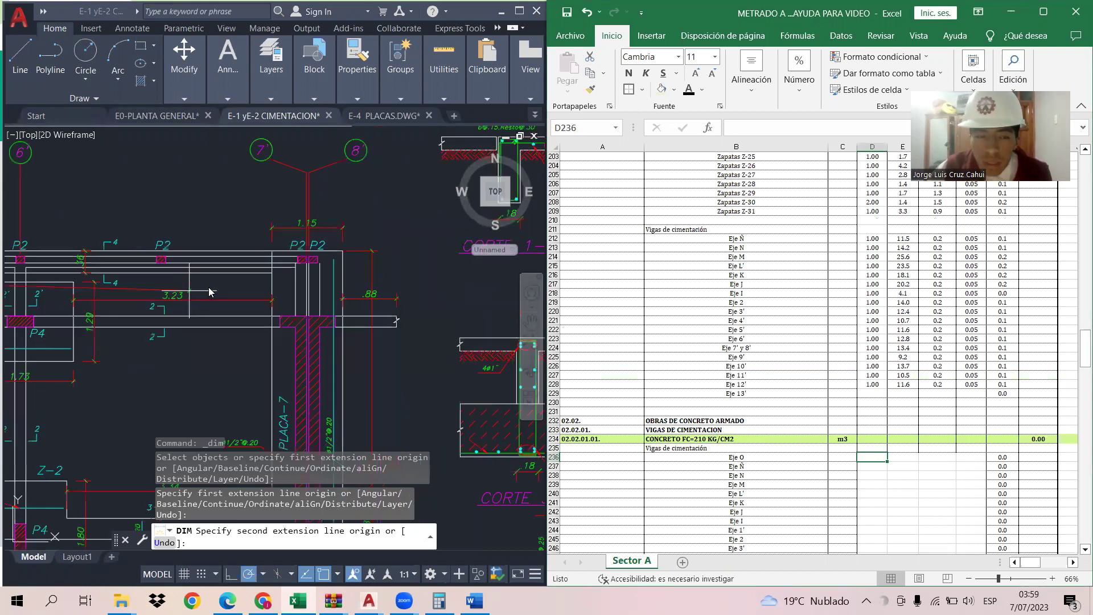
{"action": "left_click", "coordinate": [209, 287]}
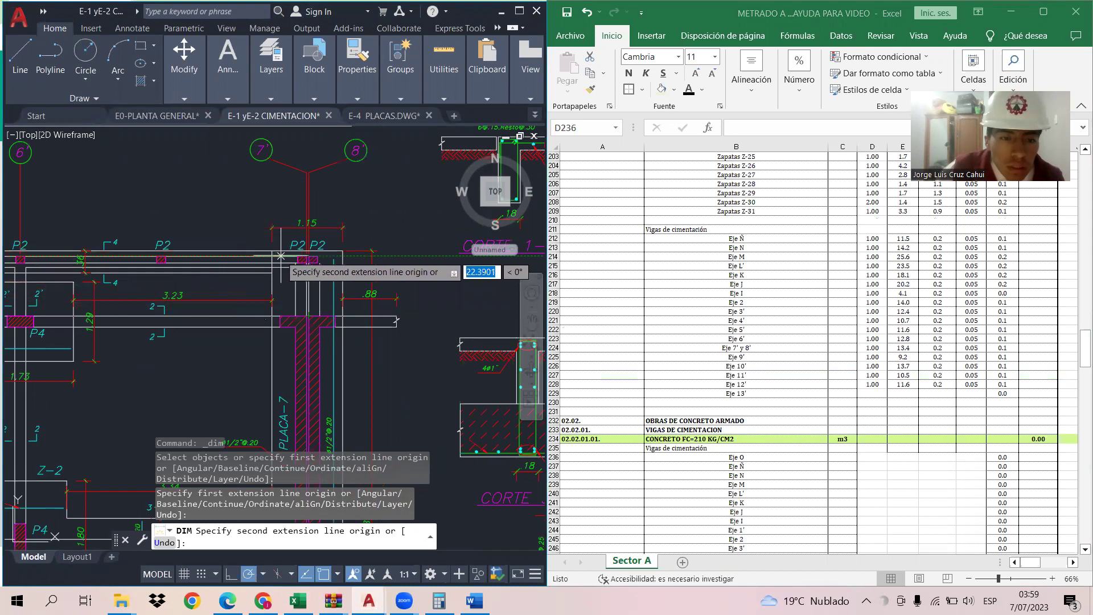
{"action": "scroll", "coordinate": [308, 257], "scroll_direction": "up", "scroll_amount": 3}
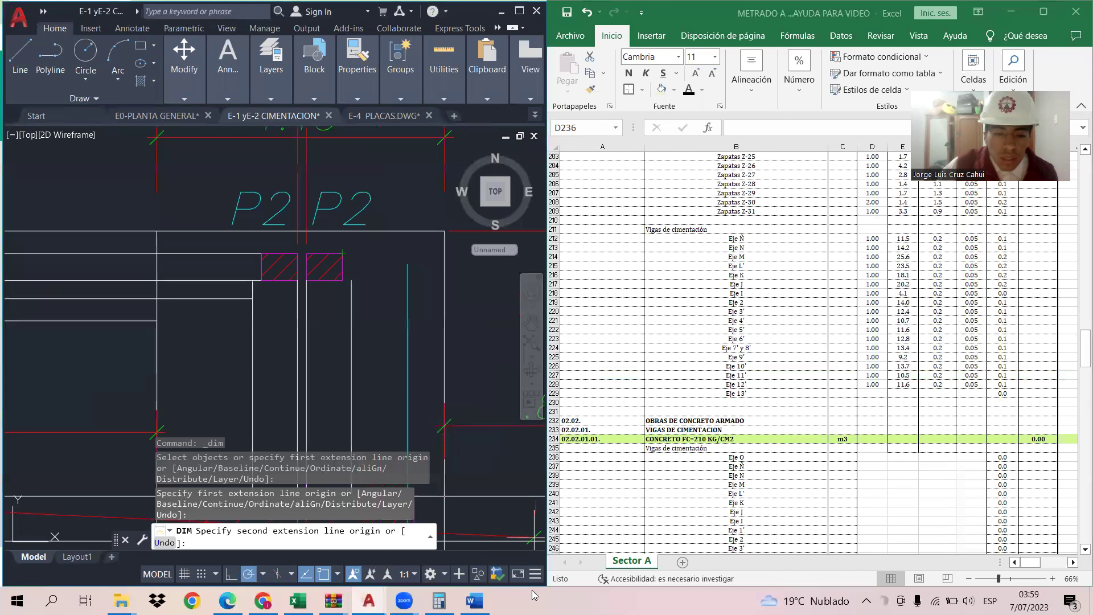
Step: Switch to the calculator, enter 23.40 and begin a subtraction from it
{"action": "left_click", "coordinate": [452, 596]}
{"action": "left_click", "coordinate": [655, 474]}
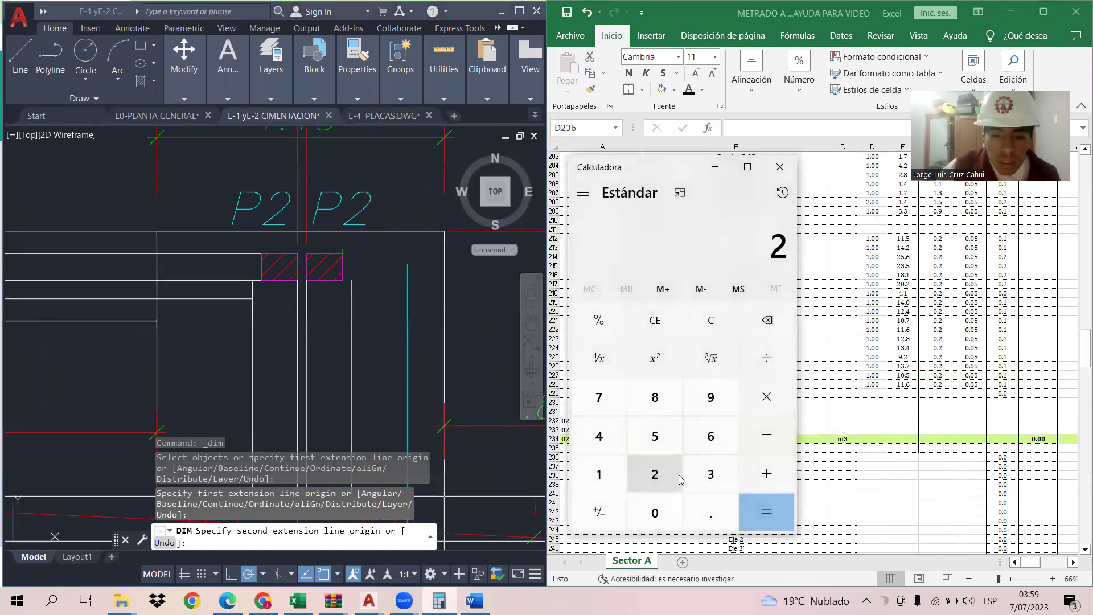
{"action": "left_click", "coordinate": [711, 475]}
{"action": "left_click", "coordinate": [710, 513]}
{"action": "left_click", "coordinate": [598, 436]}
{"action": "left_click", "coordinate": [655, 512]}
{"action": "left_click", "coordinate": [767, 436]}
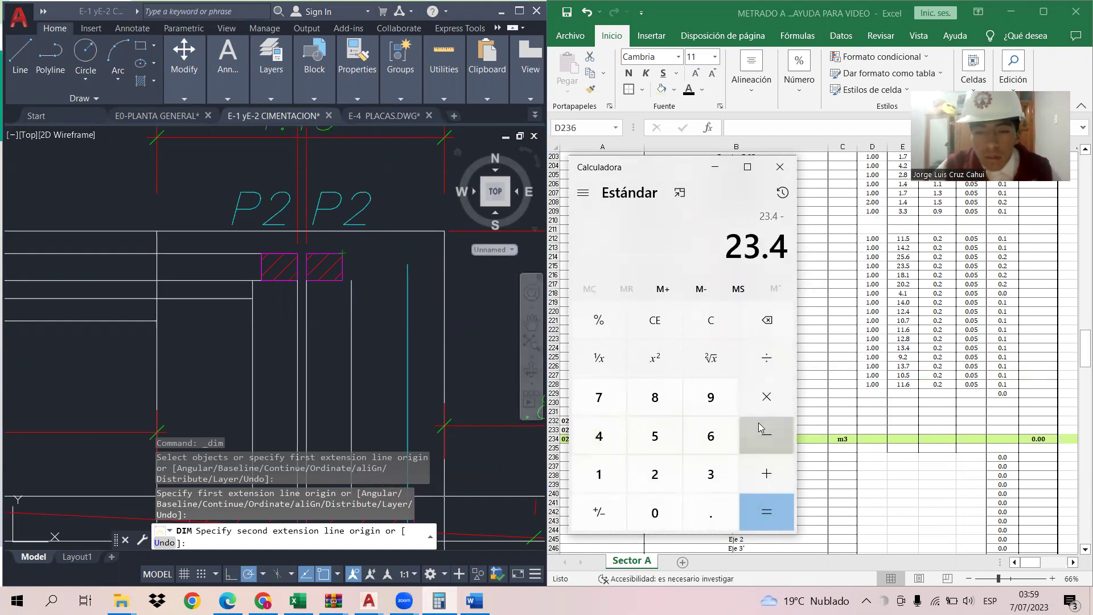
Step: Finish the Eje O dimension at the beam's outer end past axis 8, and start another dimension at the last P2 column
{"action": "left_click", "coordinate": [359, 259]}
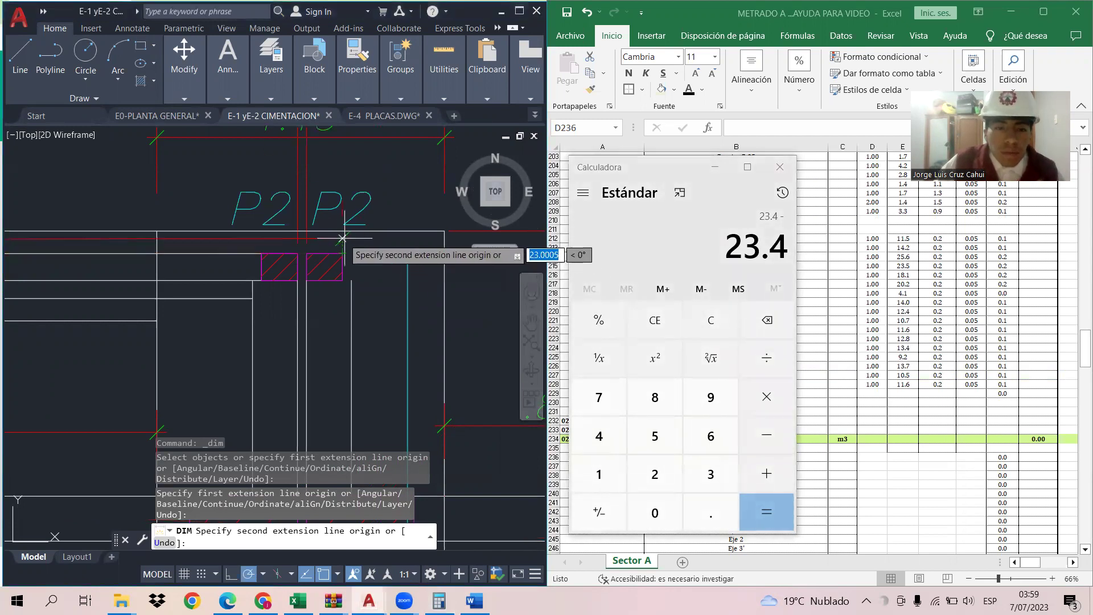
{"action": "left_click", "coordinate": [444, 244]}
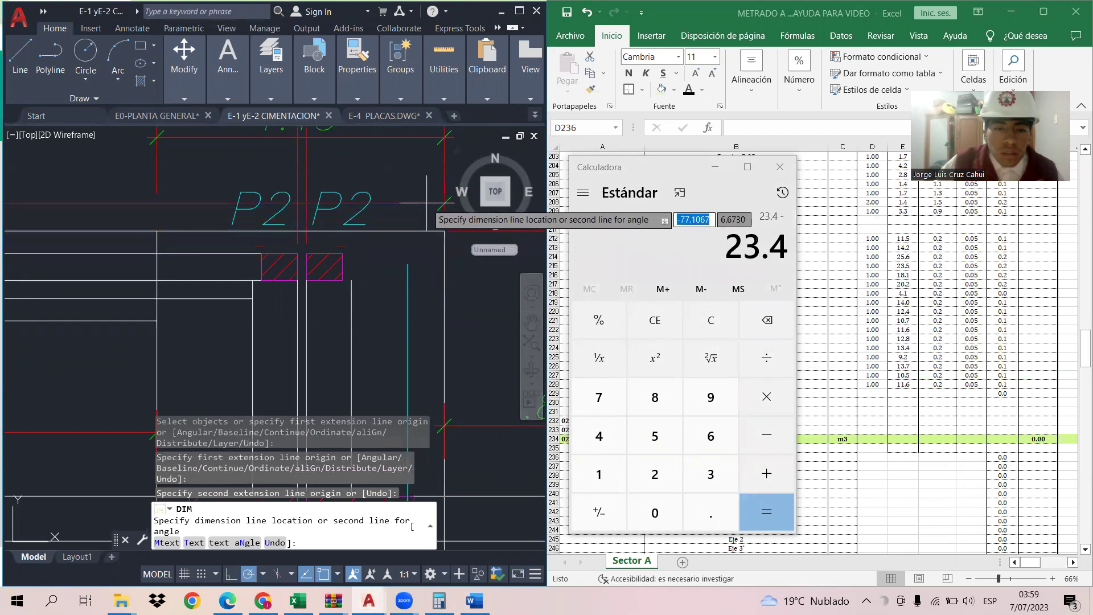
{"action": "left_click", "coordinate": [410, 191]}
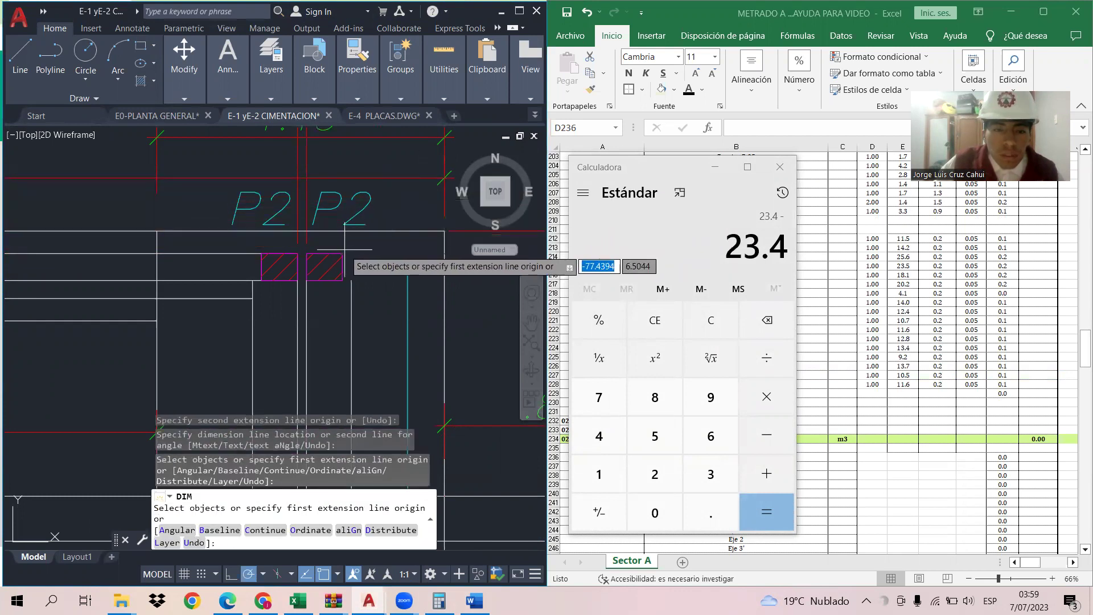
{"action": "key", "text": "Return"}
{"action": "left_click", "coordinate": [318, 253]}
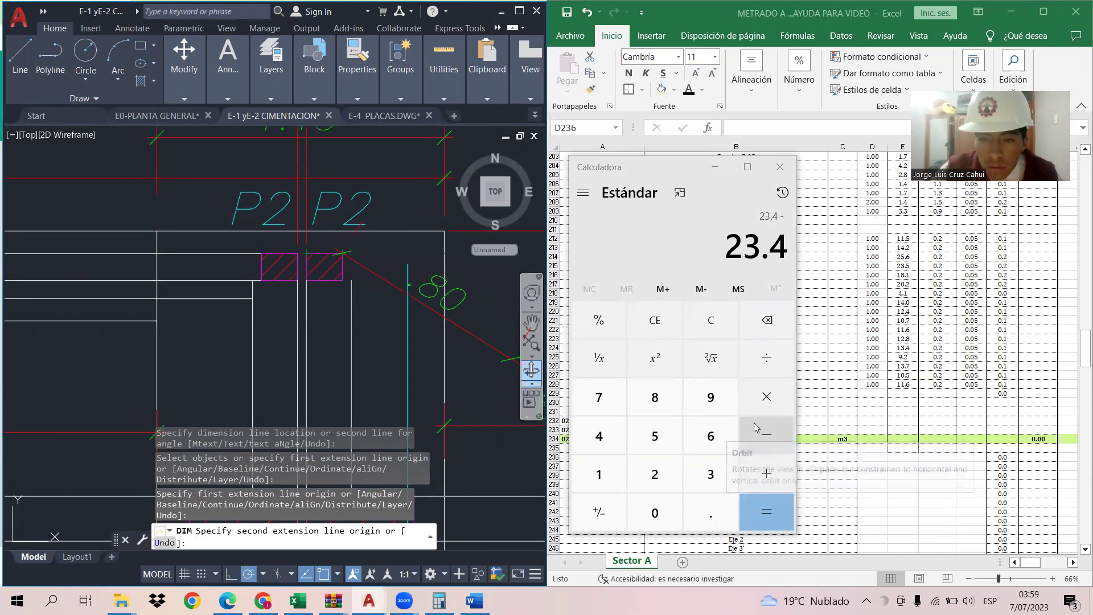
Step: Subtract 0.14 from 23.40 in the calculator and multiply the result by 2
{"action": "left_click", "coordinate": [653, 511]}
{"action": "left_click", "coordinate": [711, 512]}
{"action": "left_click", "coordinate": [598, 474]}
{"action": "left_click", "coordinate": [598, 436]}
{"action": "left_click", "coordinate": [766, 397]}
{"action": "left_click", "coordinate": [654, 474]}
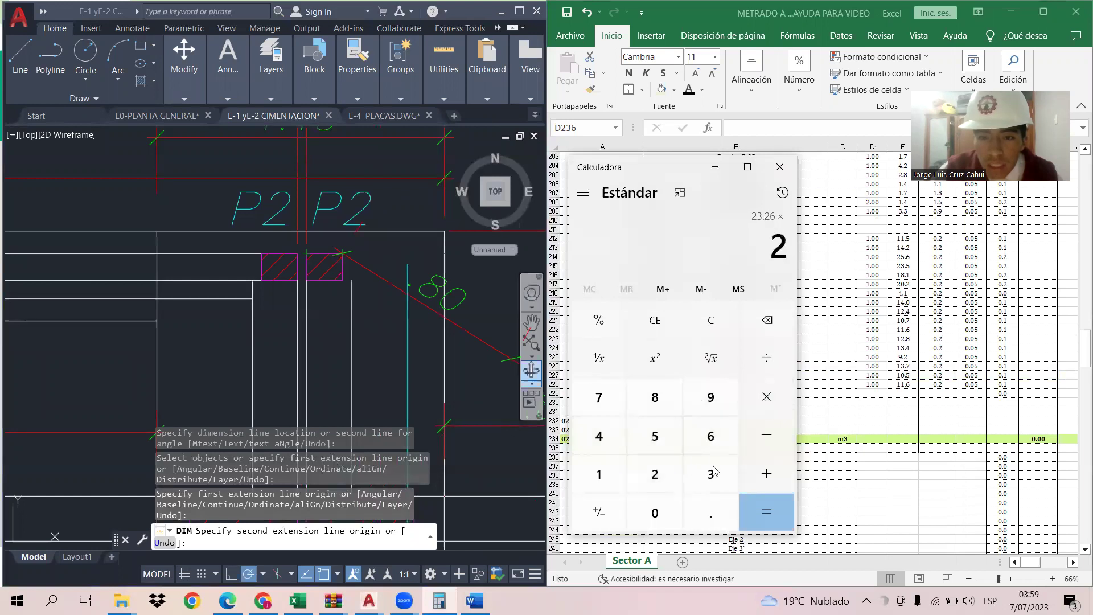
{"action": "left_click", "coordinate": [766, 510]}
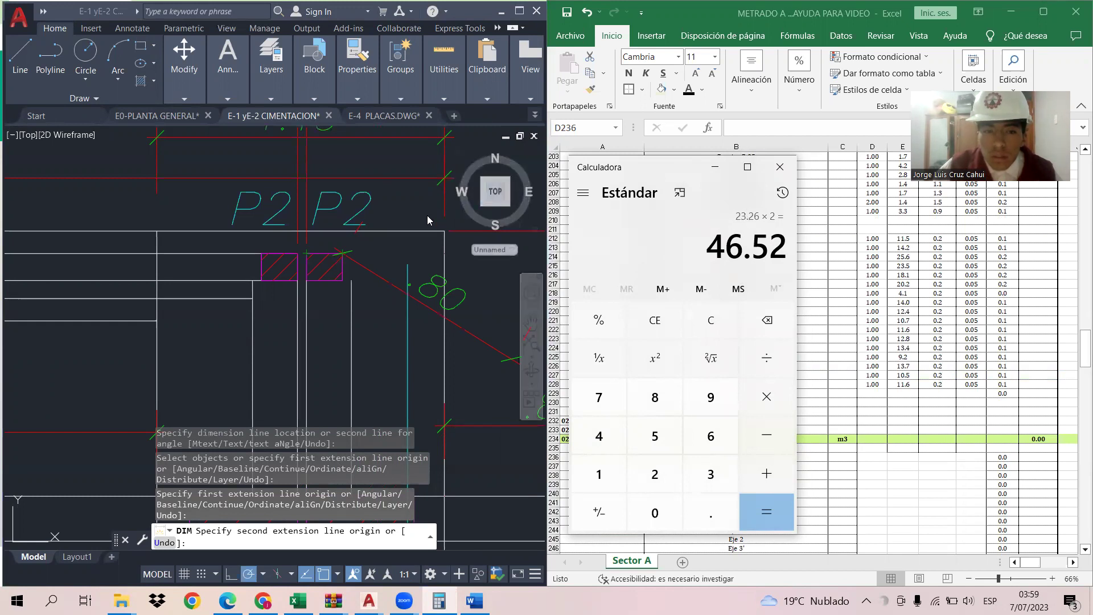
Step: Cancel the pending dimension in AutoCAD and examine the Eje O length dimension text between axes 4 and 5
{"action": "scroll", "coordinate": [406, 211], "scroll_direction": "down", "scroll_amount": 2}
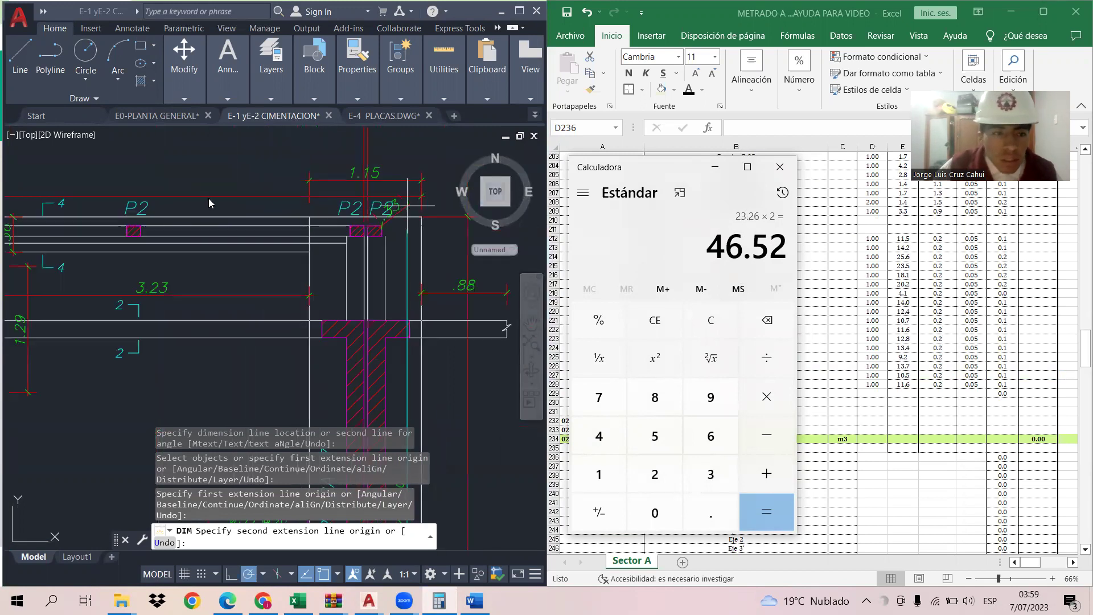
{"action": "scroll", "coordinate": [211, 202], "scroll_direction": "down", "scroll_amount": 3}
{"action": "scroll", "coordinate": [71, 184], "scroll_direction": "down", "scroll_amount": 2}
{"action": "left_click", "coordinate": [72, 184]}
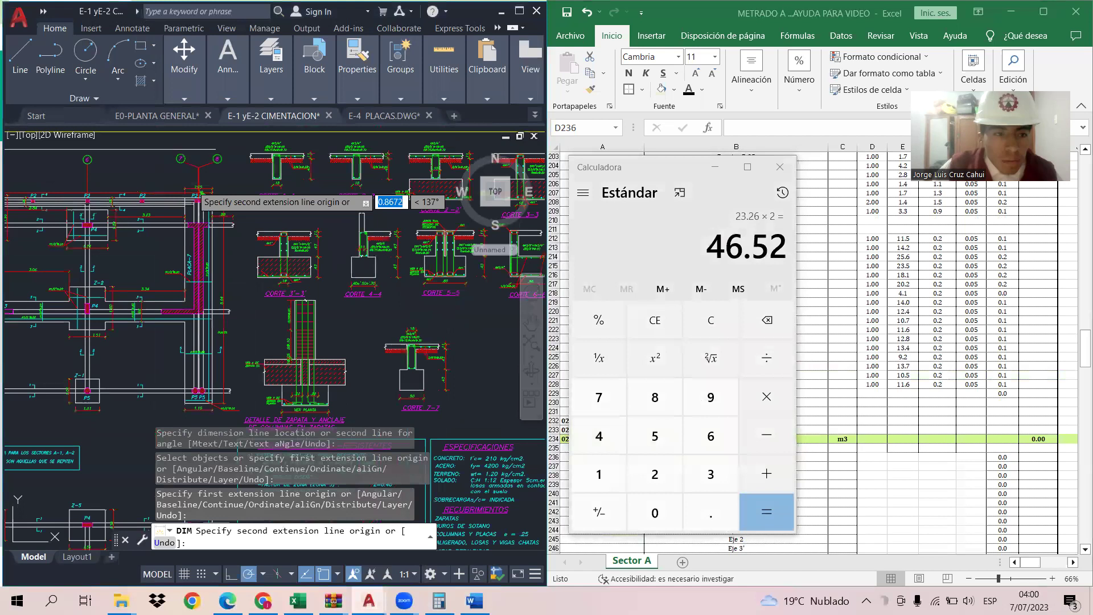
{"action": "key", "text": "Escape"}
{"action": "scroll", "coordinate": [133, 208], "scroll_direction": "down", "scroll_amount": 2}
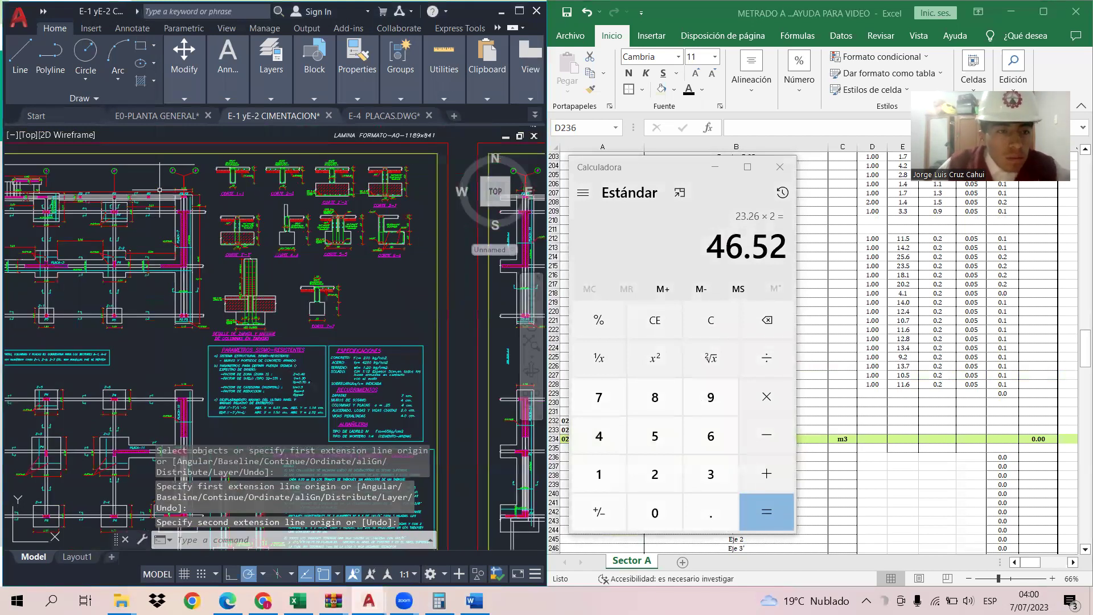
{"action": "scroll", "coordinate": [133, 207], "scroll_direction": "down", "scroll_amount": 2}
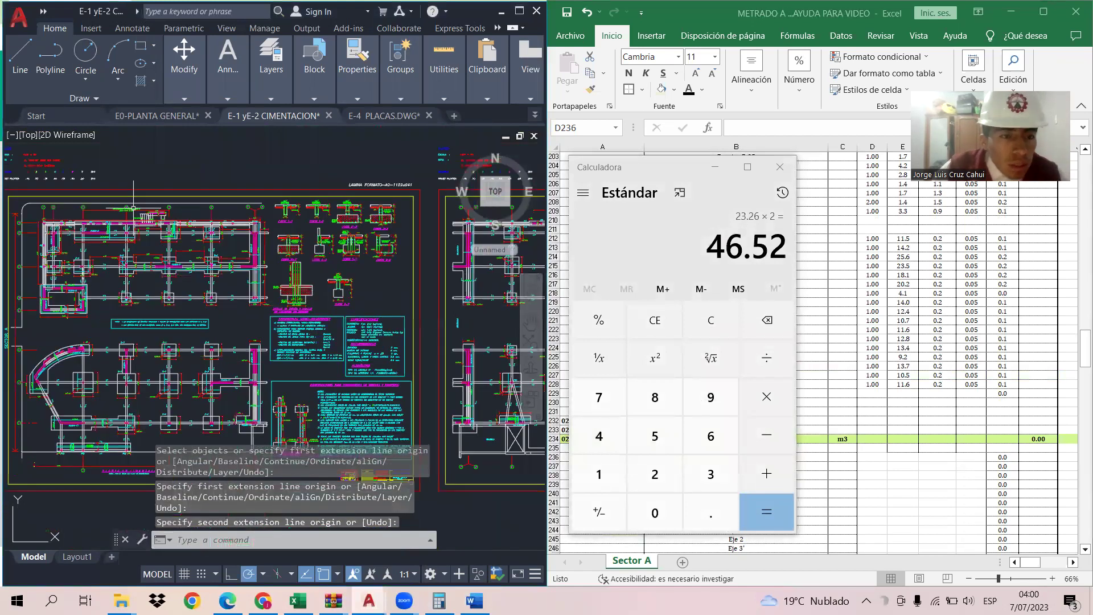
{"action": "scroll", "coordinate": [133, 208], "scroll_direction": "up", "scroll_amount": 4}
{"action": "scroll", "coordinate": [183, 232], "scroll_direction": "up", "scroll_amount": 5}
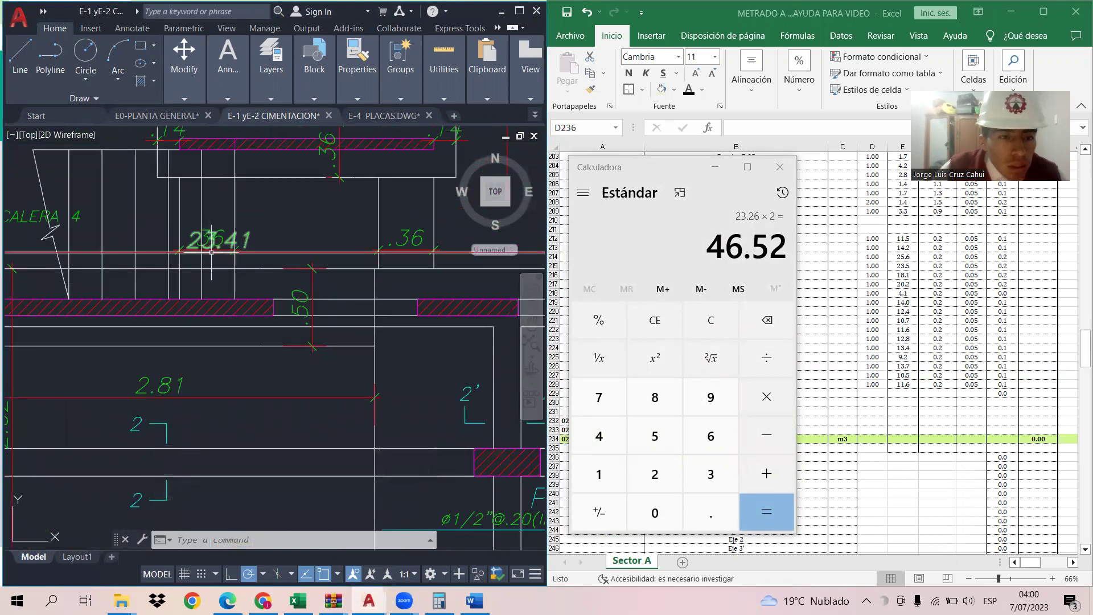
{"action": "scroll", "coordinate": [220, 251], "scroll_direction": "down", "scroll_amount": 4}
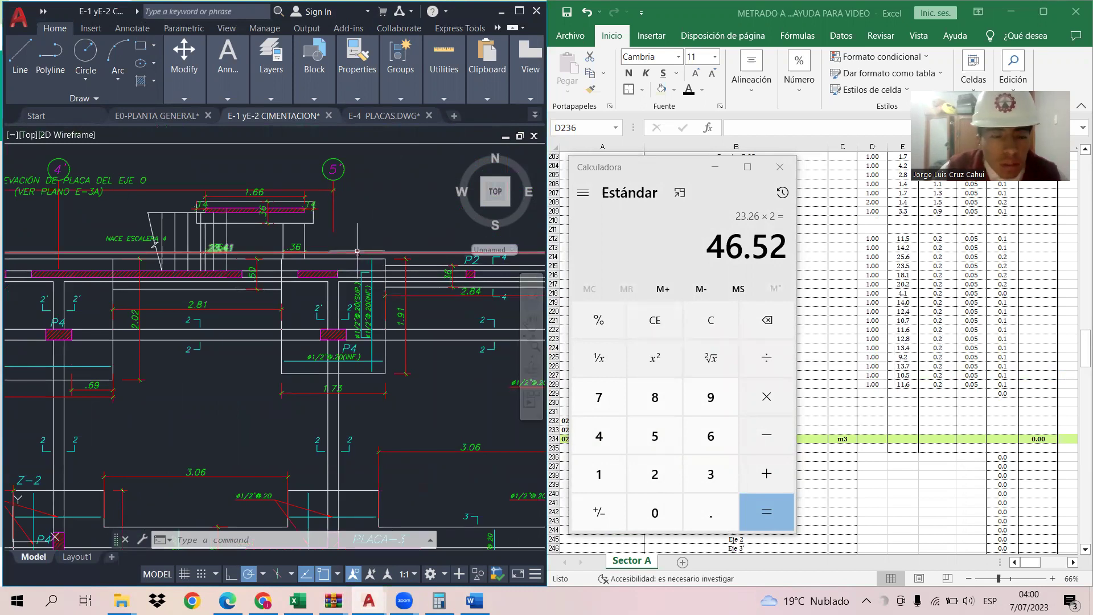
{"action": "scroll", "coordinate": [357, 251], "scroll_direction": "up", "scroll_amount": 4}
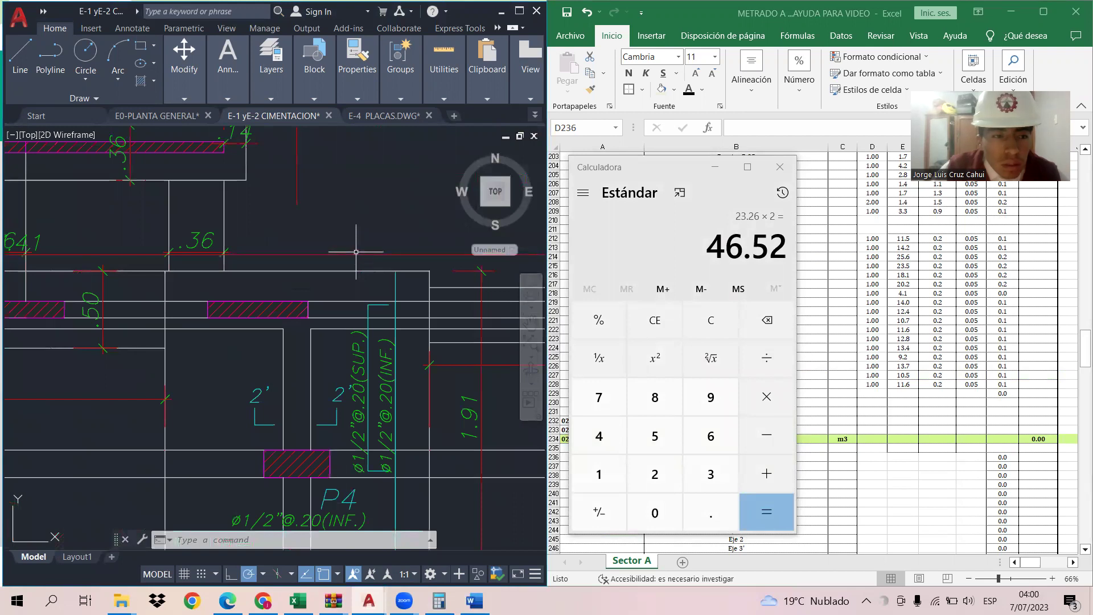
Step: Clear the calculator, enter 23.41 and begin a subtraction from it
{"action": "scroll", "coordinate": [356, 251], "scroll_direction": "down", "scroll_amount": 2}
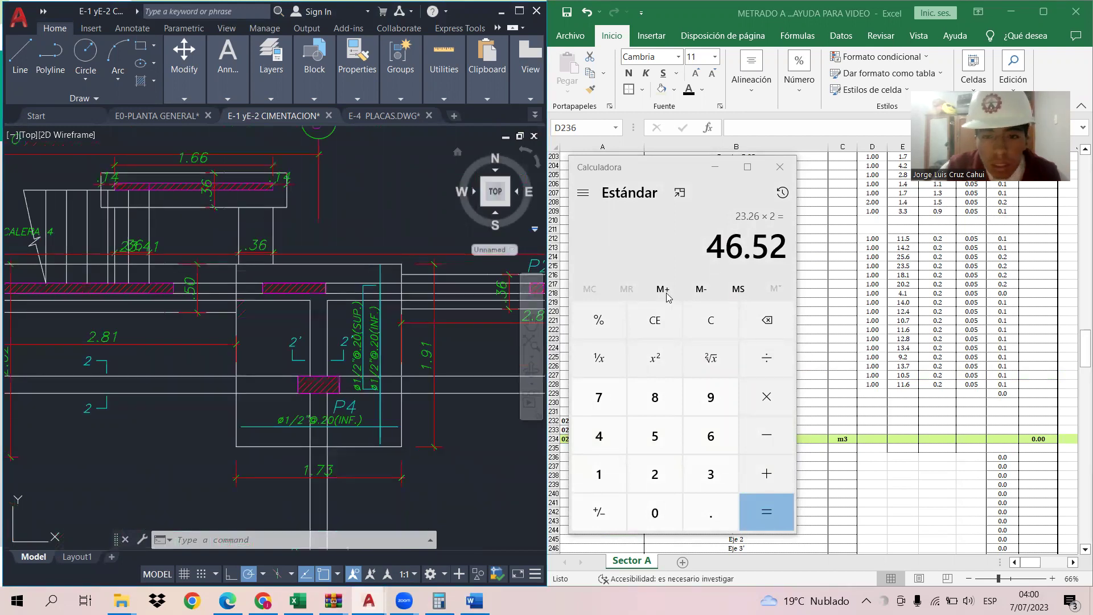
{"action": "left_click", "coordinate": [712, 322]}
{"action": "left_click", "coordinate": [669, 470]}
{"action": "left_click", "coordinate": [706, 475]}
{"action": "left_click", "coordinate": [697, 507]}
{"action": "left_click", "coordinate": [599, 472]}
{"action": "left_click", "coordinate": [766, 435]}
Step: Measure the width of the outer P2 column at axes 7 and 8 with the Dimension tool
{"action": "scroll", "coordinate": [438, 444], "scroll_direction": "down", "scroll_amount": 3}
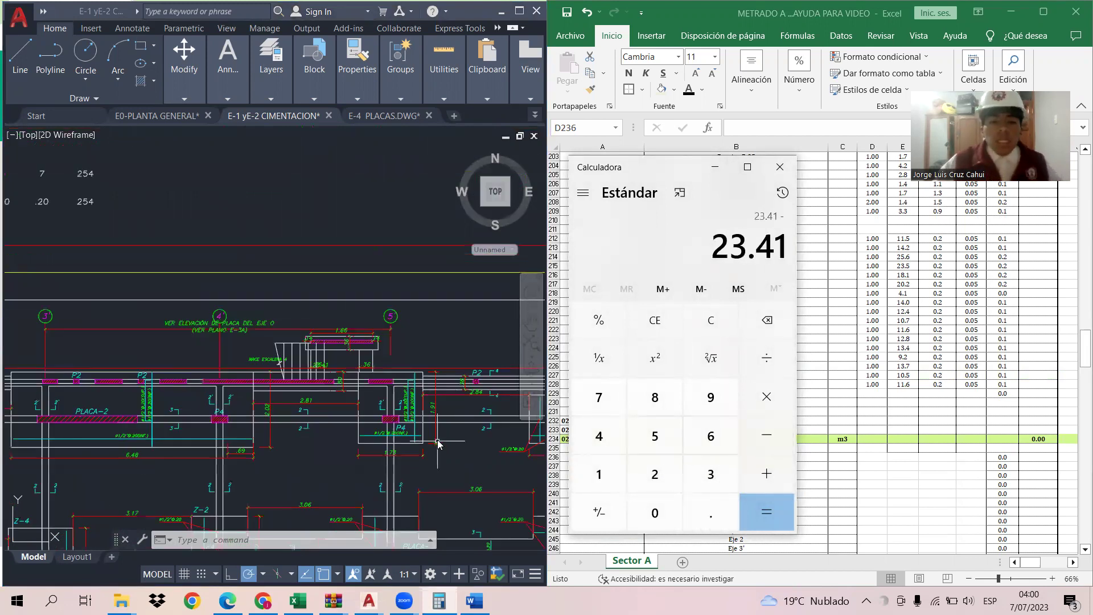
{"action": "left_click", "coordinate": [443, 444]}
{"action": "middle_click_drag", "start_coordinate": [449, 435], "coordinate": [114, 410]}
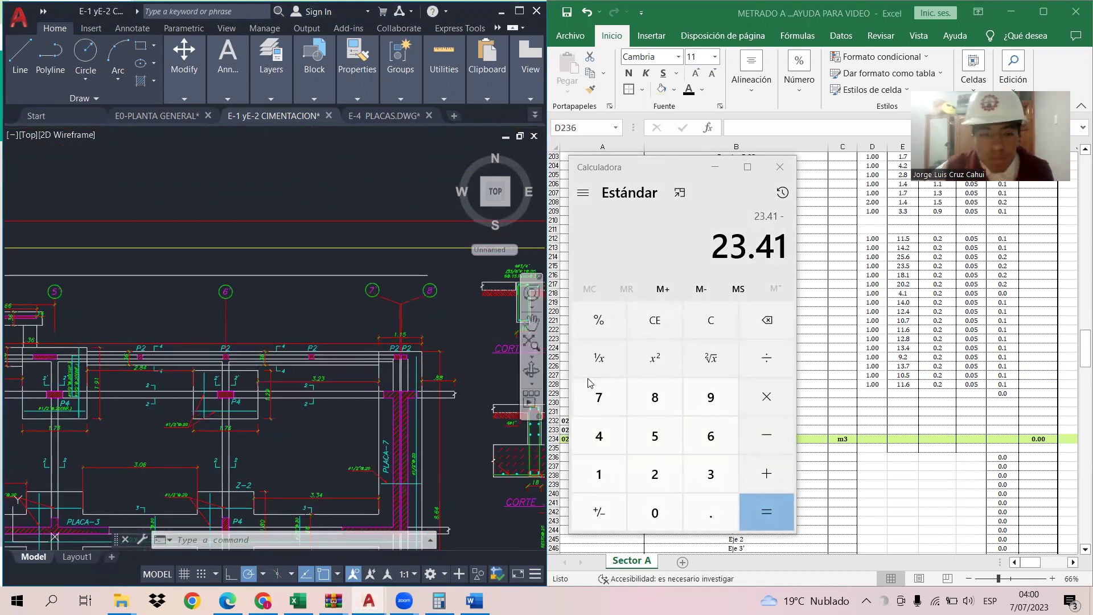
{"action": "scroll", "coordinate": [394, 364], "scroll_direction": "up", "scroll_amount": 5}
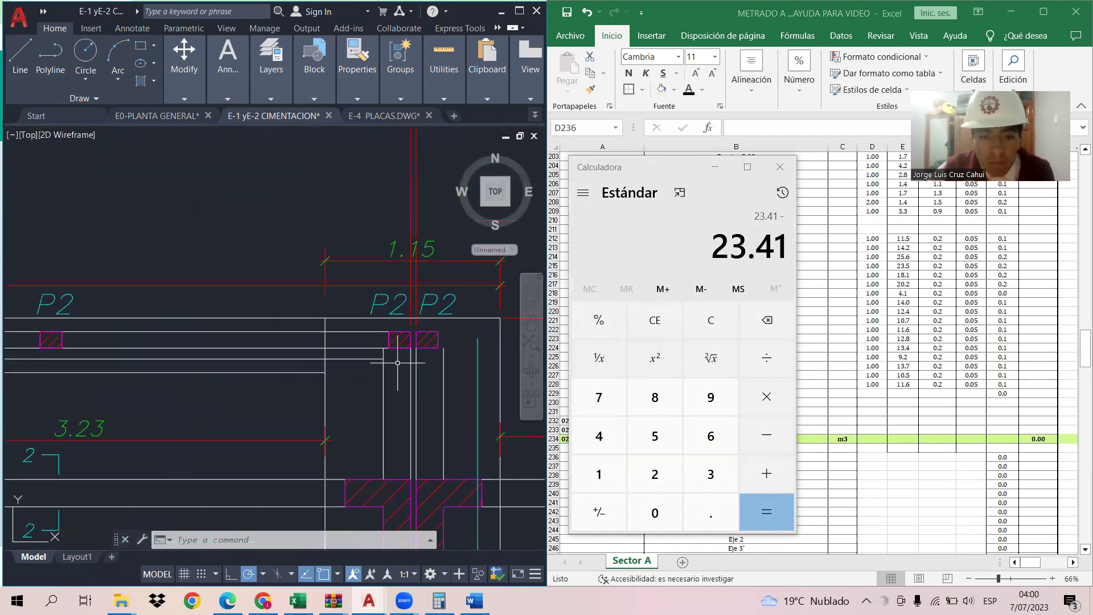
{"action": "left_click", "coordinate": [233, 86]}
{"action": "mouse_move", "coordinate": [239, 85]}
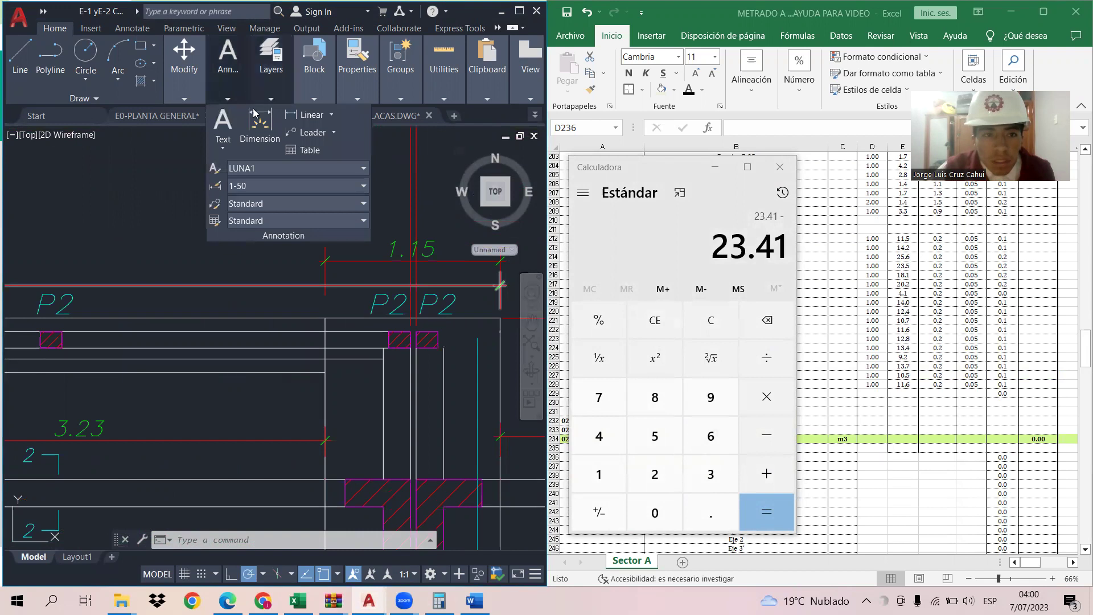
{"action": "left_click", "coordinate": [259, 123]}
{"action": "key", "text": "Return"}
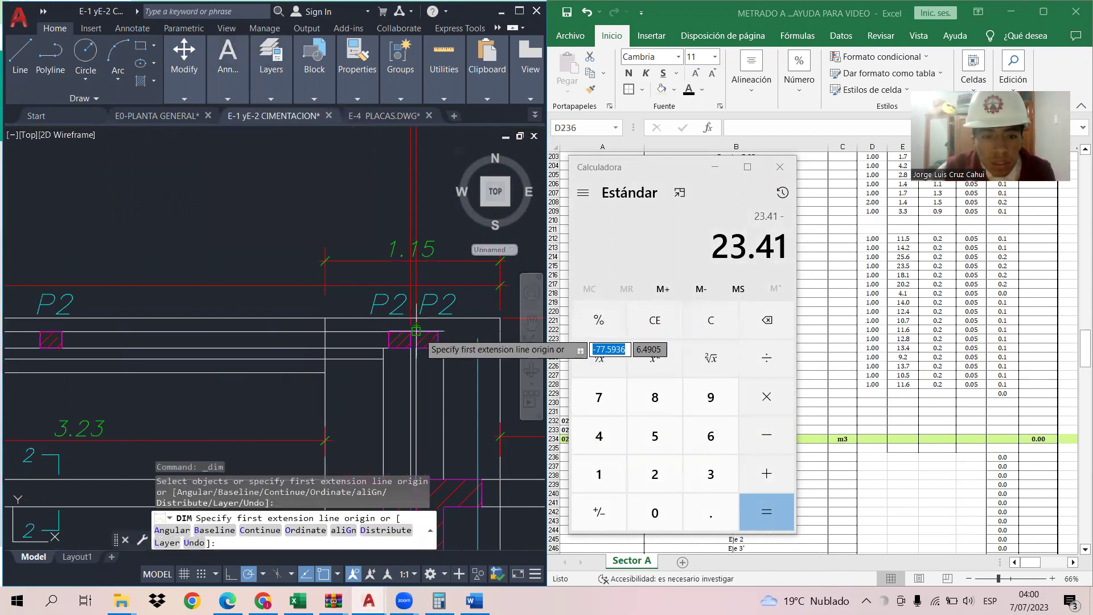
{"action": "left_click", "coordinate": [409, 331]}
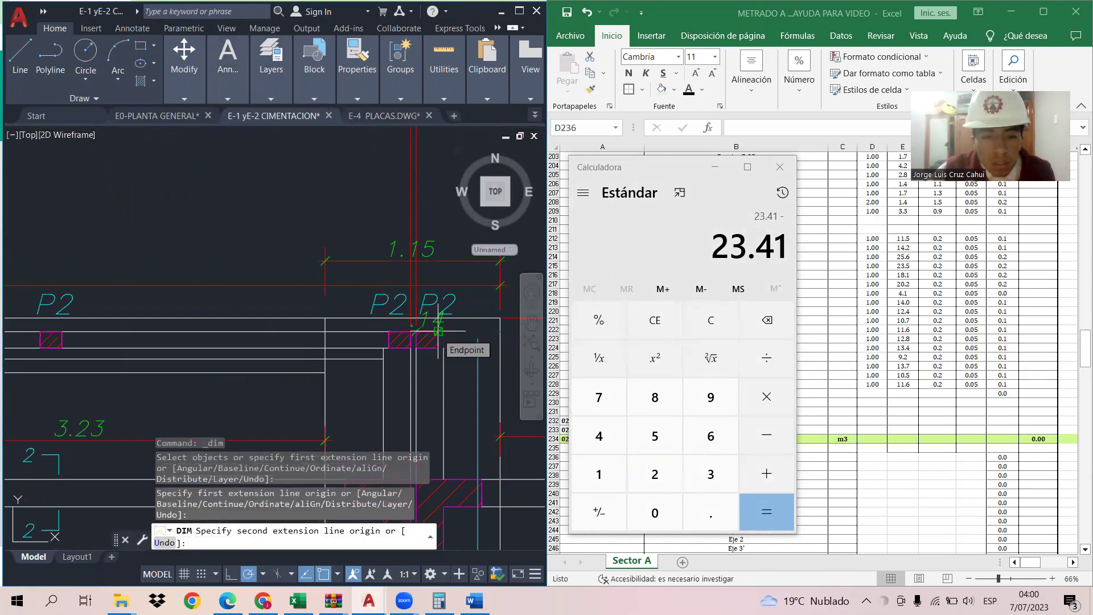
{"action": "left_click", "coordinate": [433, 332]}
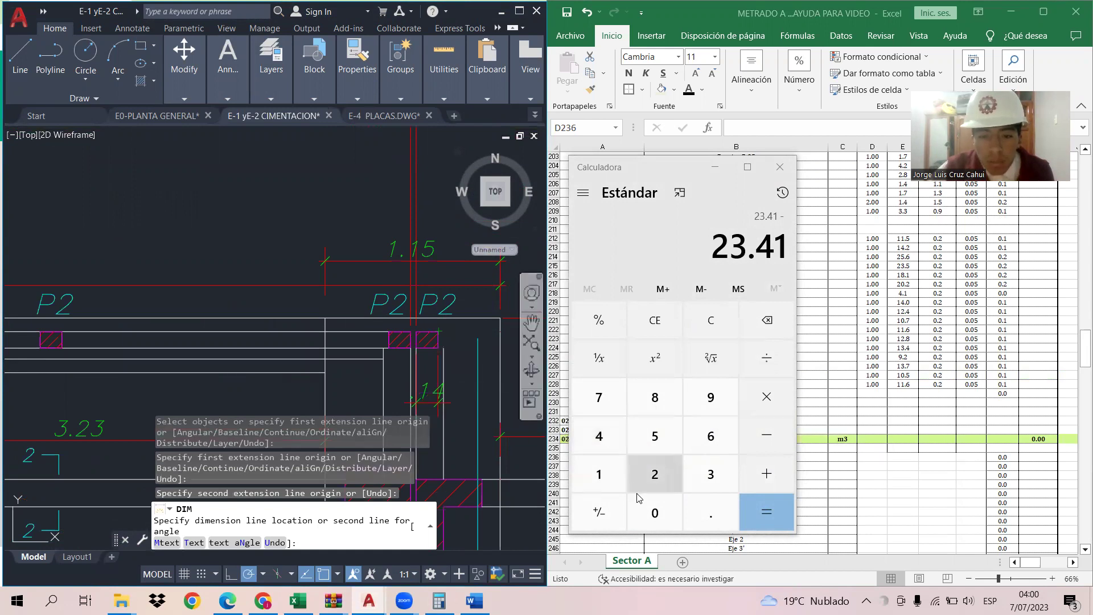
Step: Subtract 0.14 from 23.41 twice in the calculator, for the two adjoining P2 columns at axes 7 and 8
{"action": "left_click", "coordinate": [655, 512]}
{"action": "left_click", "coordinate": [711, 512]}
{"action": "left_click", "coordinate": [599, 475]}
{"action": "left_click", "coordinate": [599, 436]}
{"action": "left_click", "coordinate": [766, 436]}
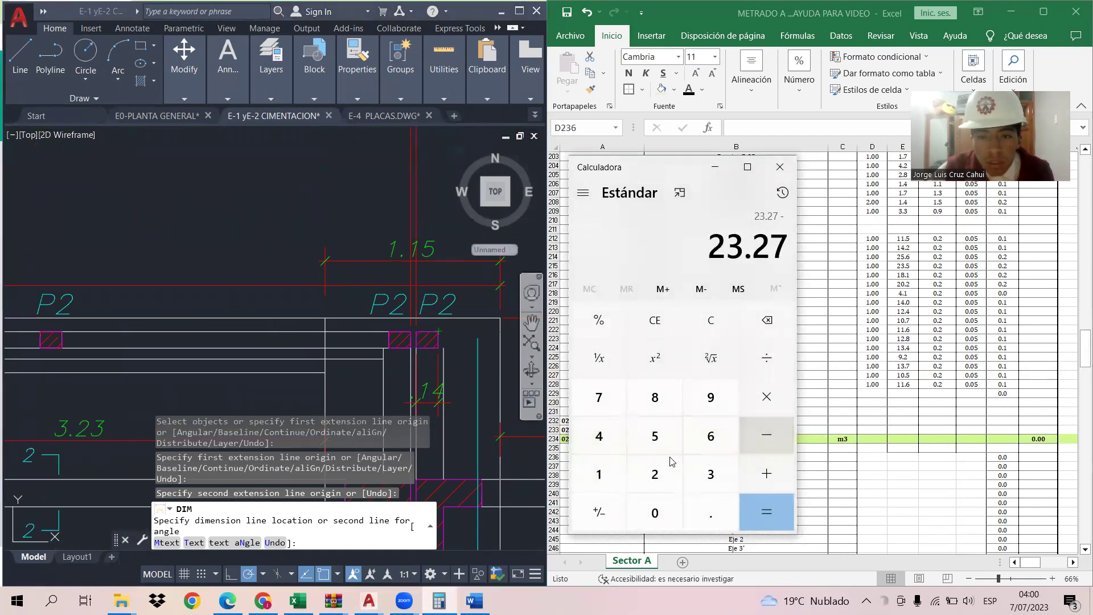
{"action": "left_click", "coordinate": [650, 505]}
{"action": "left_click", "coordinate": [711, 512]}
{"action": "left_click", "coordinate": [599, 474]}
{"action": "left_click", "coordinate": [599, 436]}
{"action": "left_click", "coordinate": [765, 436]}
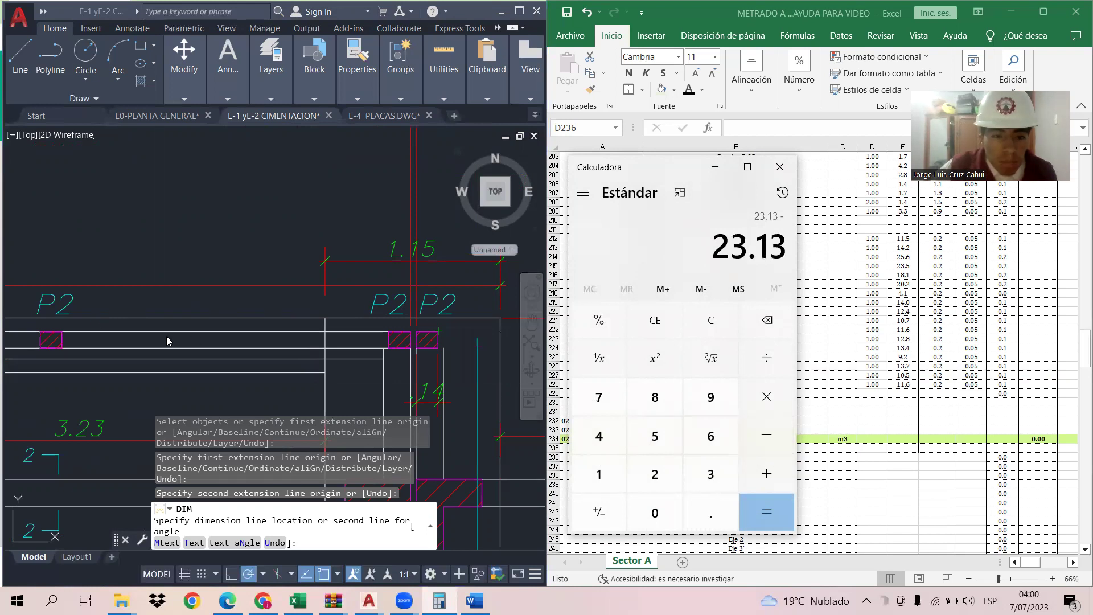
Step: Subtract another 0.14 from the running length for the P2 column between axes 6 and 7
{"action": "left_click", "coordinate": [654, 512]}
{"action": "left_click", "coordinate": [706, 515]}
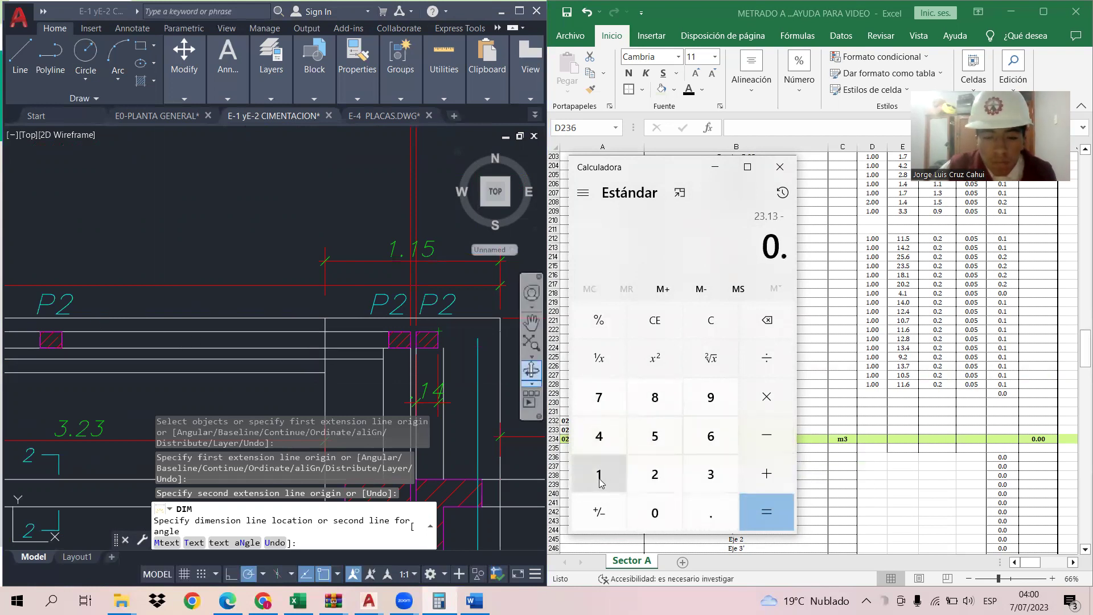
{"action": "left_click", "coordinate": [600, 480]}
{"action": "left_click", "coordinate": [599, 438]}
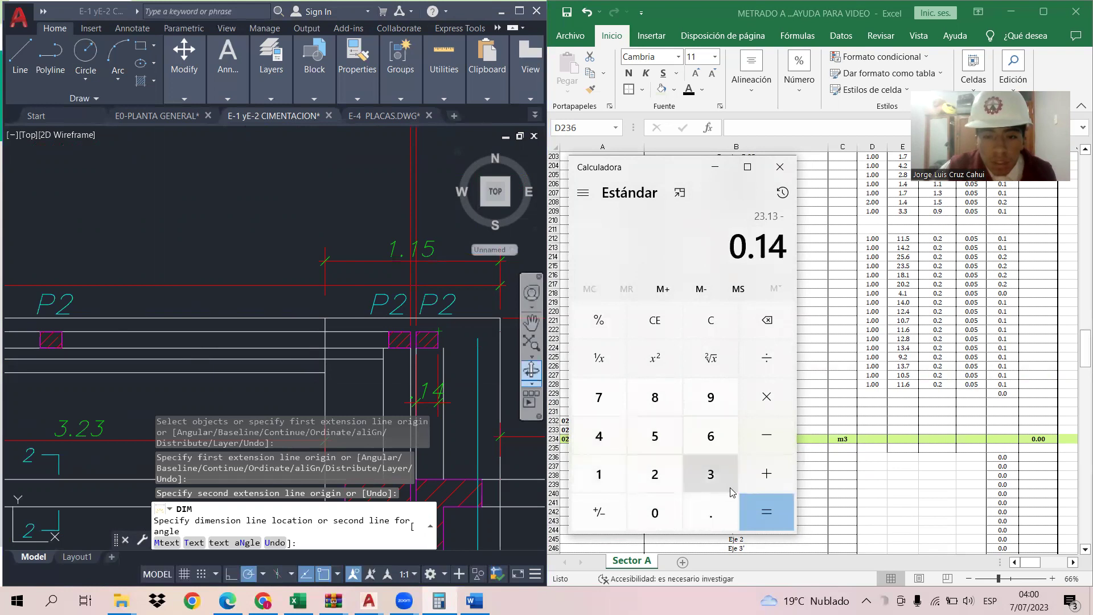
{"action": "left_click", "coordinate": [767, 436]}
Step: Subtract 0.14 from the running length two more times, for the P2 columns at axis 6 and between axes 5 and 6
{"action": "scroll", "coordinate": [208, 315], "scroll_direction": "down", "scroll_amount": 4}
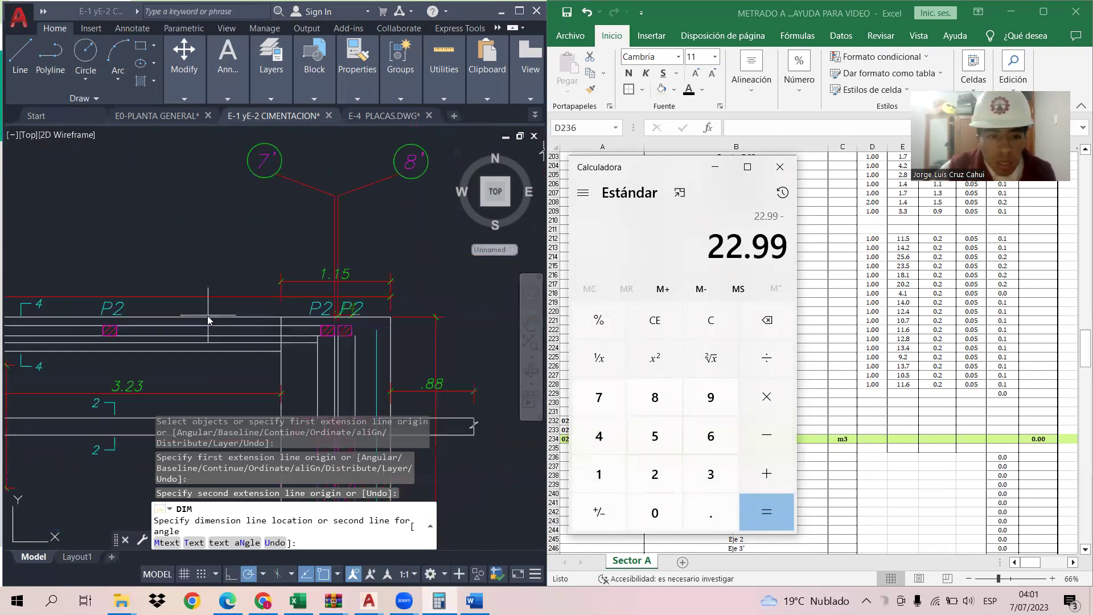
{"action": "middle_click_drag", "start_coordinate": [170, 265], "coordinate": [470, 335]}
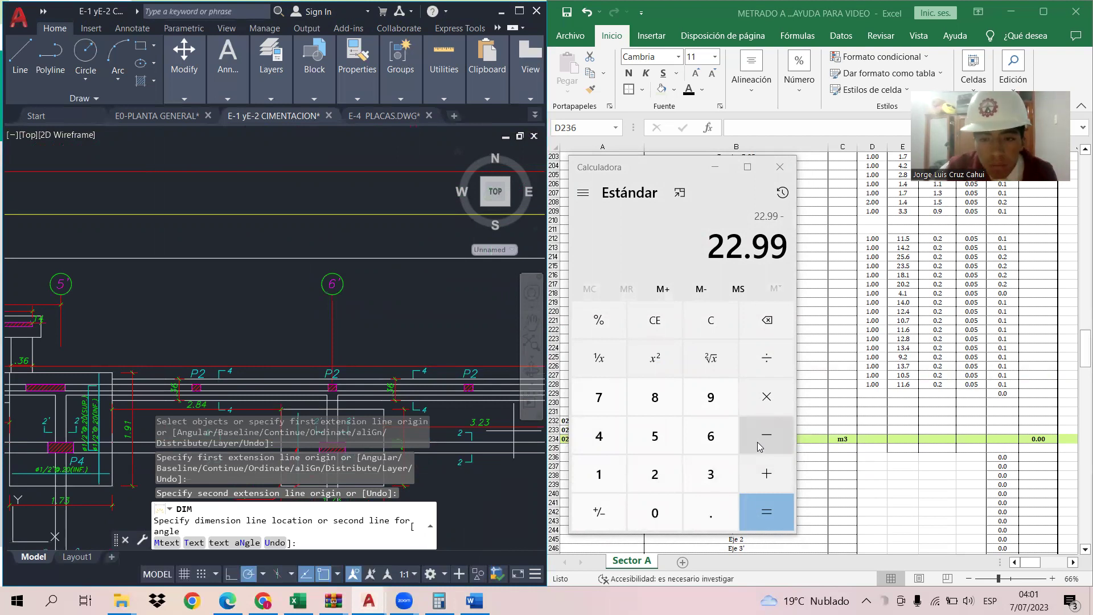
{"action": "left_click", "coordinate": [712, 514]}
{"action": "left_click", "coordinate": [615, 473]}
{"action": "left_click", "coordinate": [601, 437]}
{"action": "left_click", "coordinate": [767, 437]}
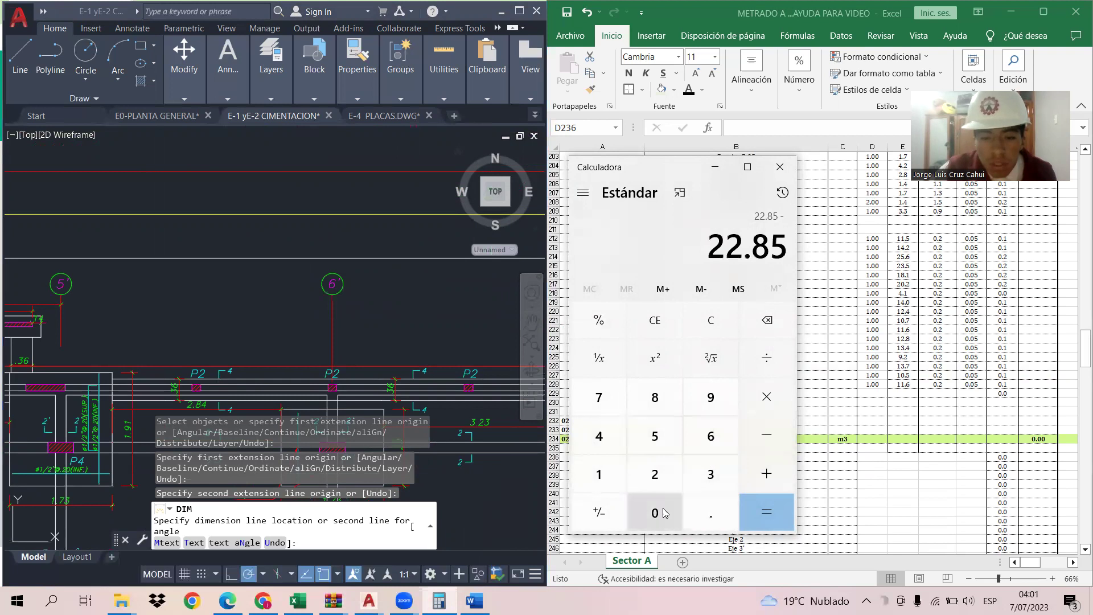
{"action": "left_click", "coordinate": [665, 512]}
{"action": "left_click", "coordinate": [705, 514]}
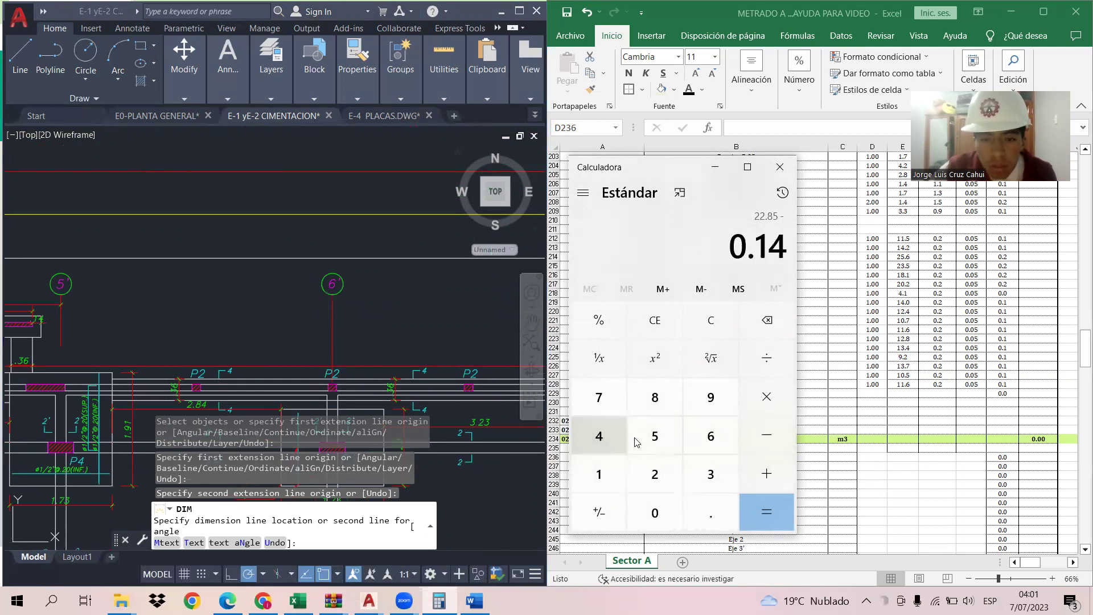
{"action": "left_click", "coordinate": [767, 435]}
Step: Measure the length of the short hatched wall segment on Eje O at axis 5 with the Dimension tool
{"action": "scroll", "coordinate": [98, 389], "scroll_direction": "down", "scroll_amount": 2}
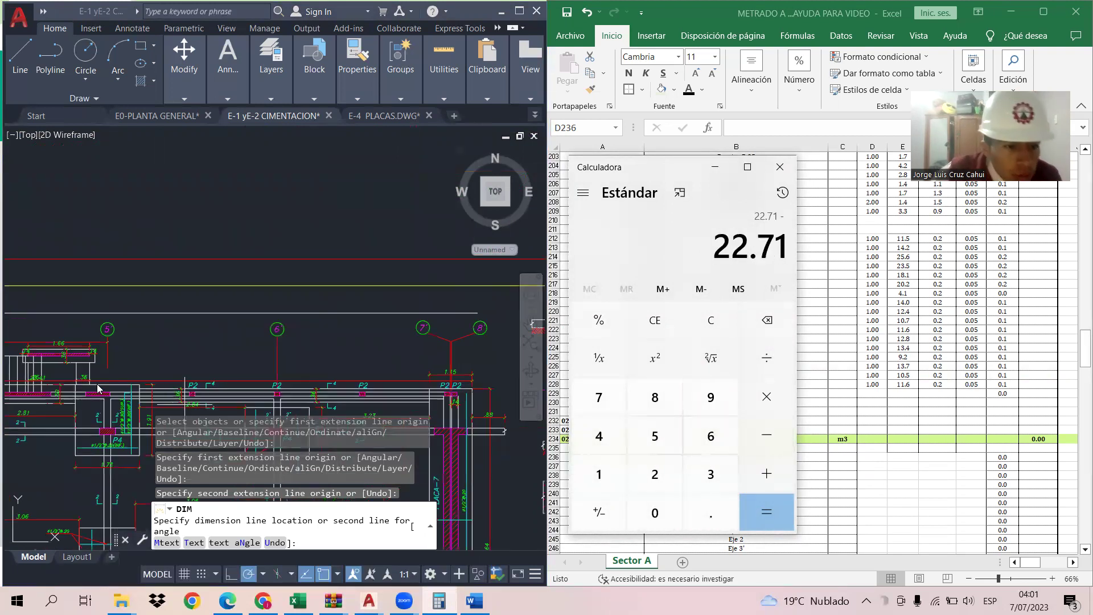
{"action": "scroll", "coordinate": [98, 389], "scroll_direction": "up", "scroll_amount": 4}
{"action": "scroll", "coordinate": [98, 393], "scroll_direction": "down", "scroll_amount": 2}
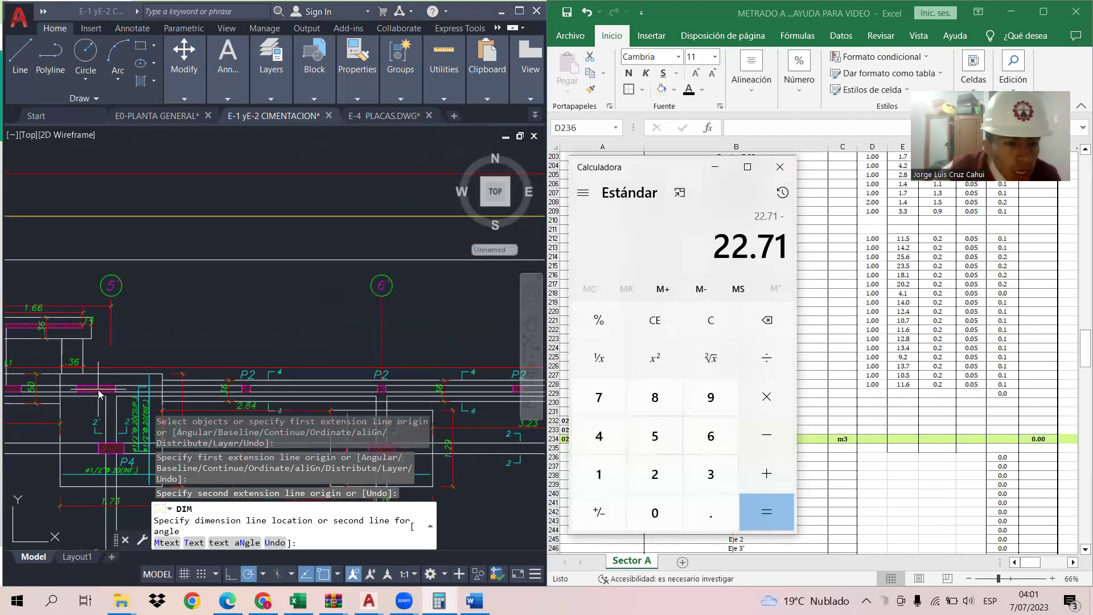
{"action": "middle_click_drag", "start_coordinate": [181, 333], "coordinate": [335, 292]}
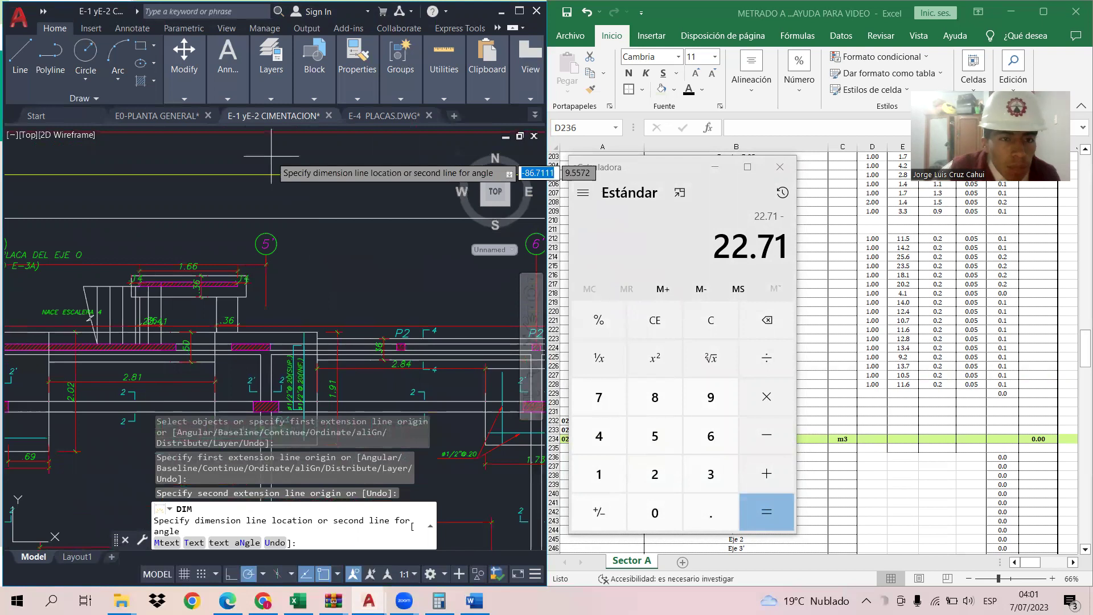
{"action": "mouse_move", "coordinate": [239, 74]}
{"action": "left_click", "coordinate": [251, 117]}
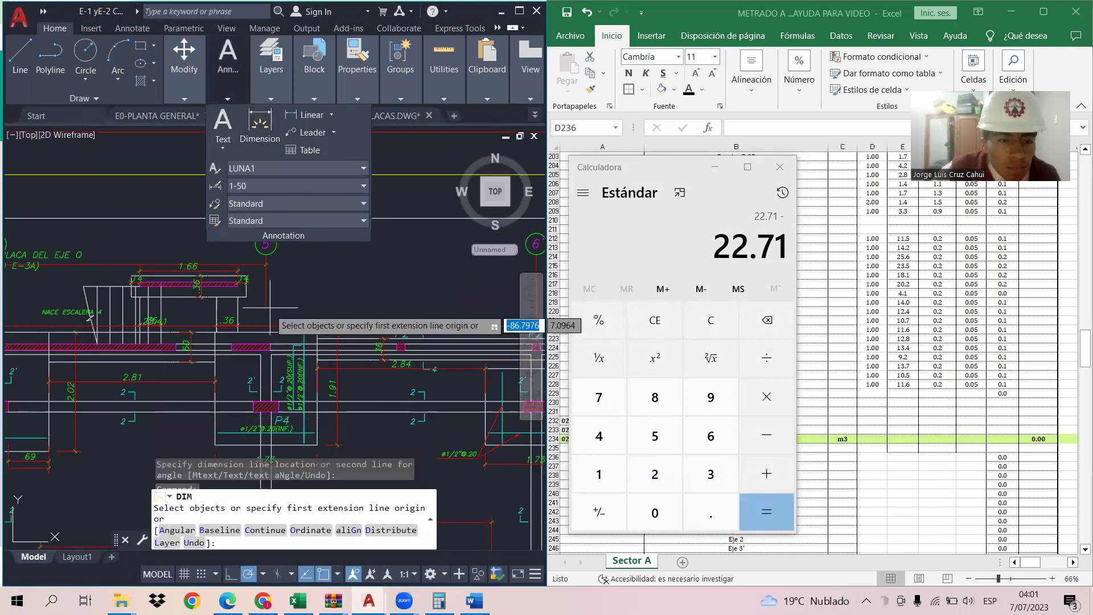
{"action": "left_click", "coordinate": [259, 346]}
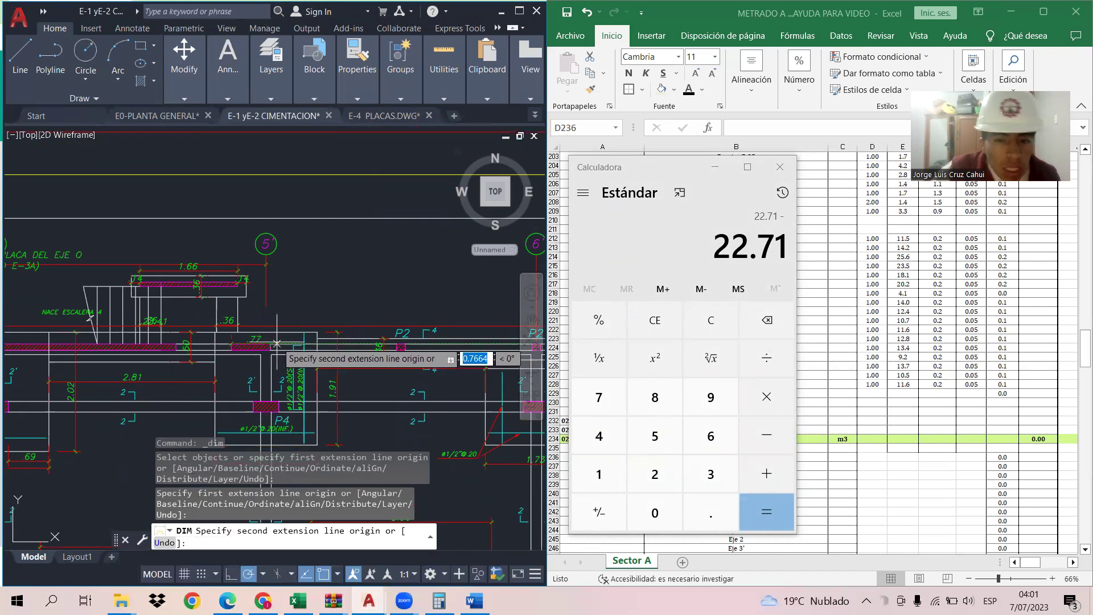
Step: Subtract 0.66 from the running length in the calculator and cancel the pending dimension in AutoCAD
{"action": "left_click", "coordinate": [658, 514]}
{"action": "left_click", "coordinate": [706, 510]}
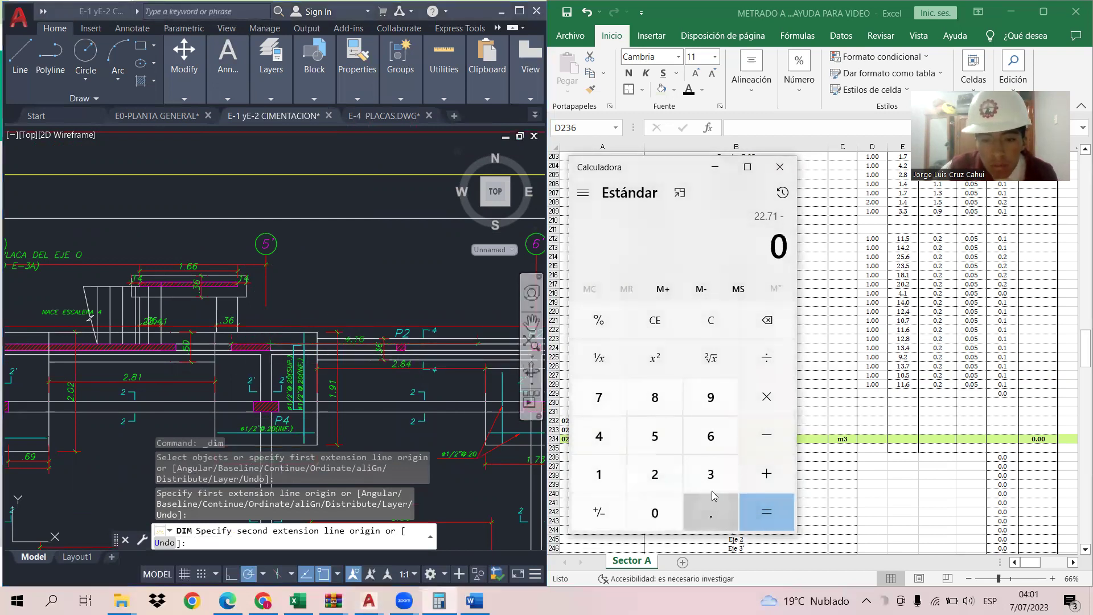
{"action": "left_click", "coordinate": [767, 435]}
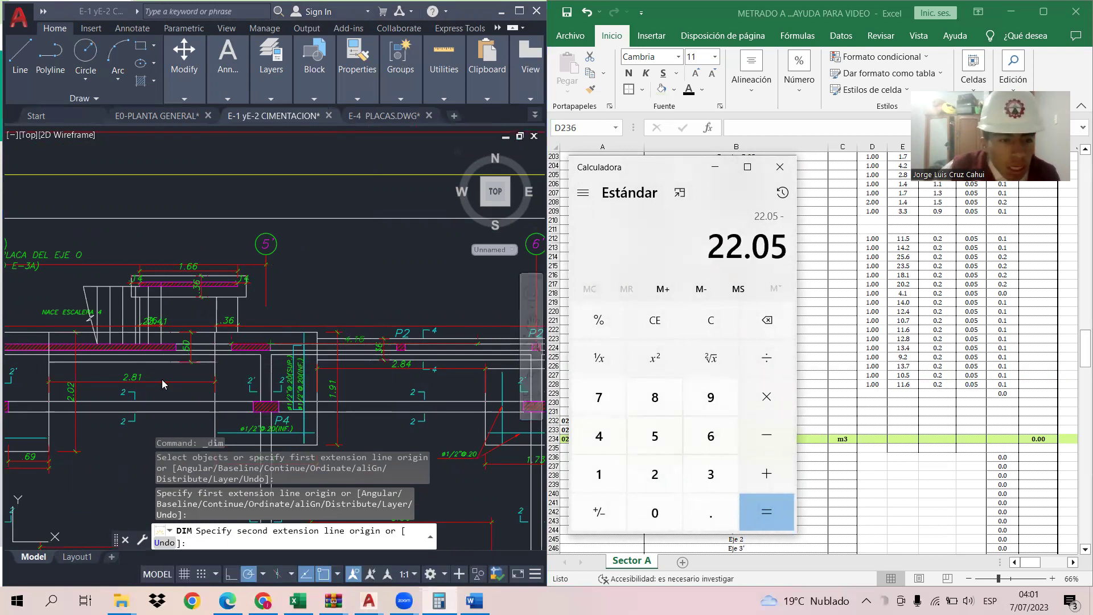
{"action": "left_click", "coordinate": [104, 382]}
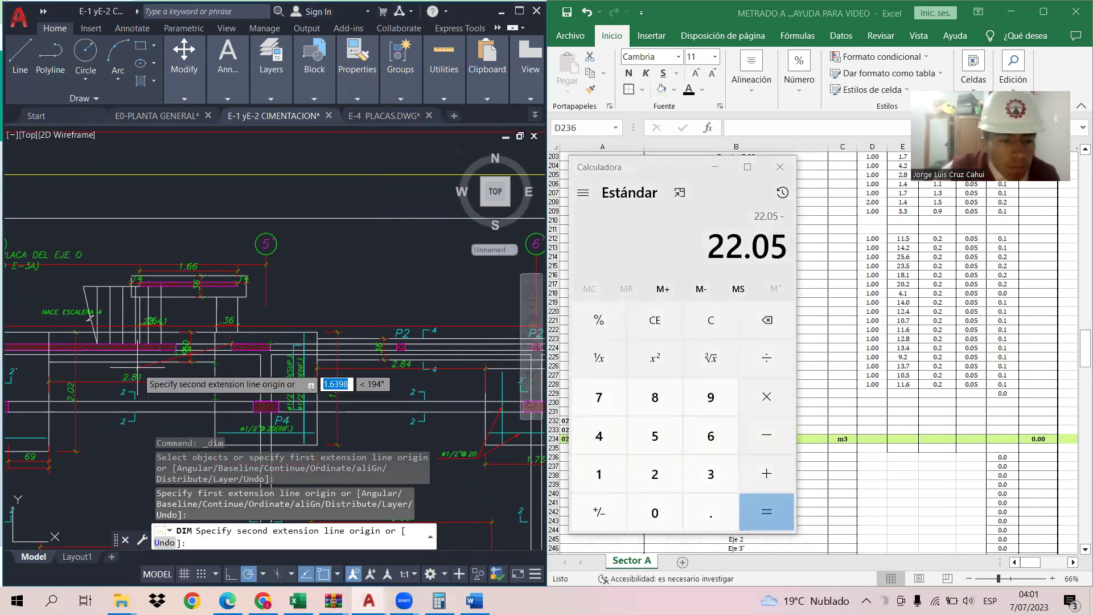
{"action": "key", "text": "Escape"}
Step: Measure the long hatched wall on Eje O at axis 4 with the Dimension tool without placing the dimension
{"action": "middle_click_drag", "start_coordinate": [100, 368], "coordinate": [318, 370]}
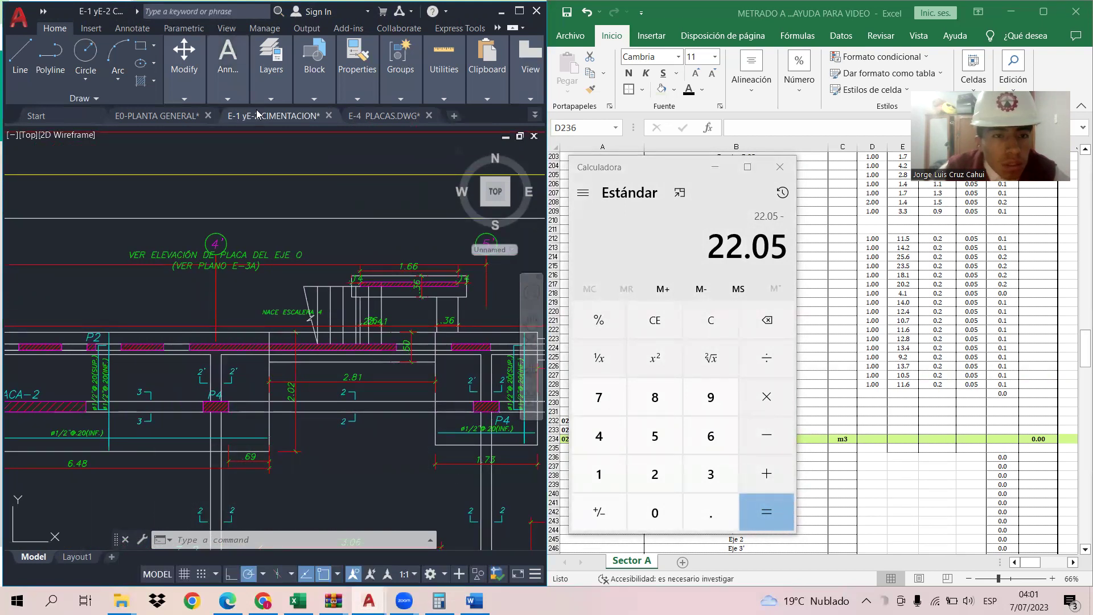
{"action": "left_click", "coordinate": [227, 57]}
{"action": "left_click", "coordinate": [259, 123]}
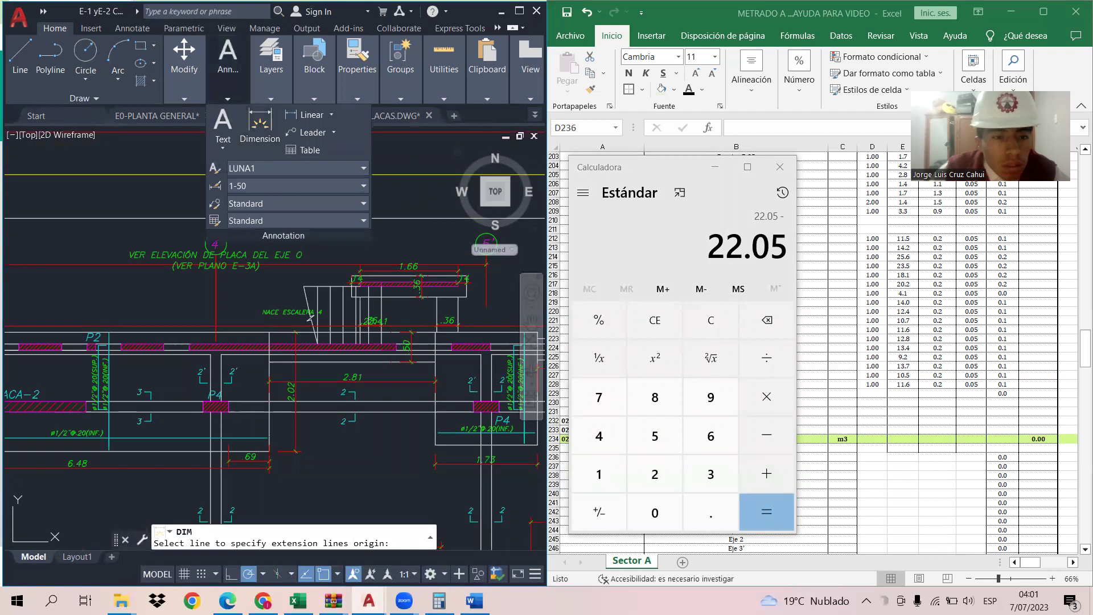
{"action": "left_click", "coordinate": [189, 346]}
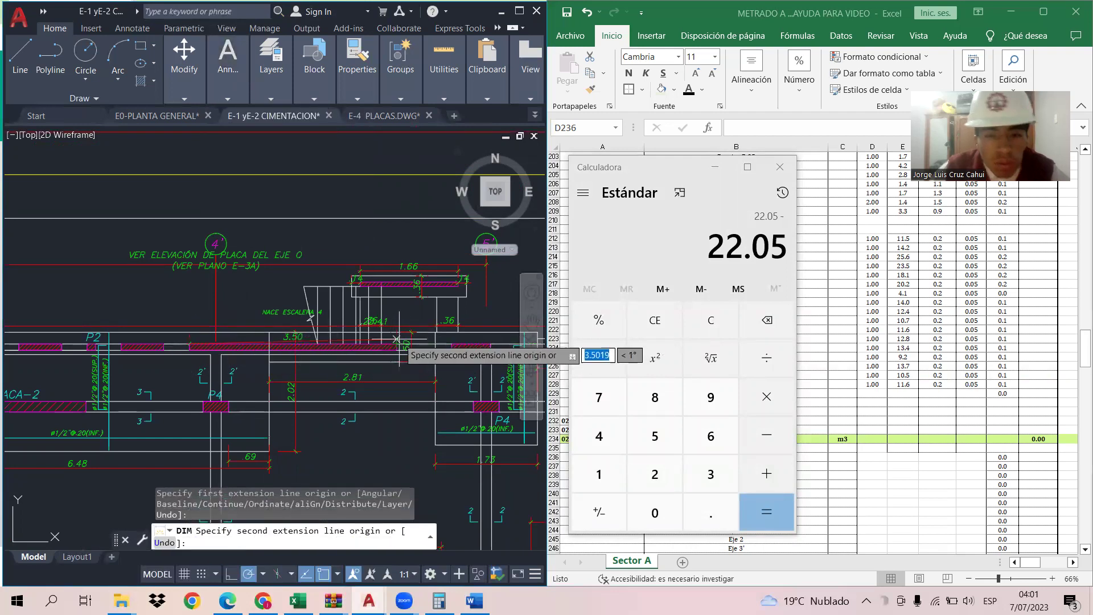
{"action": "key", "text": "Escape"}
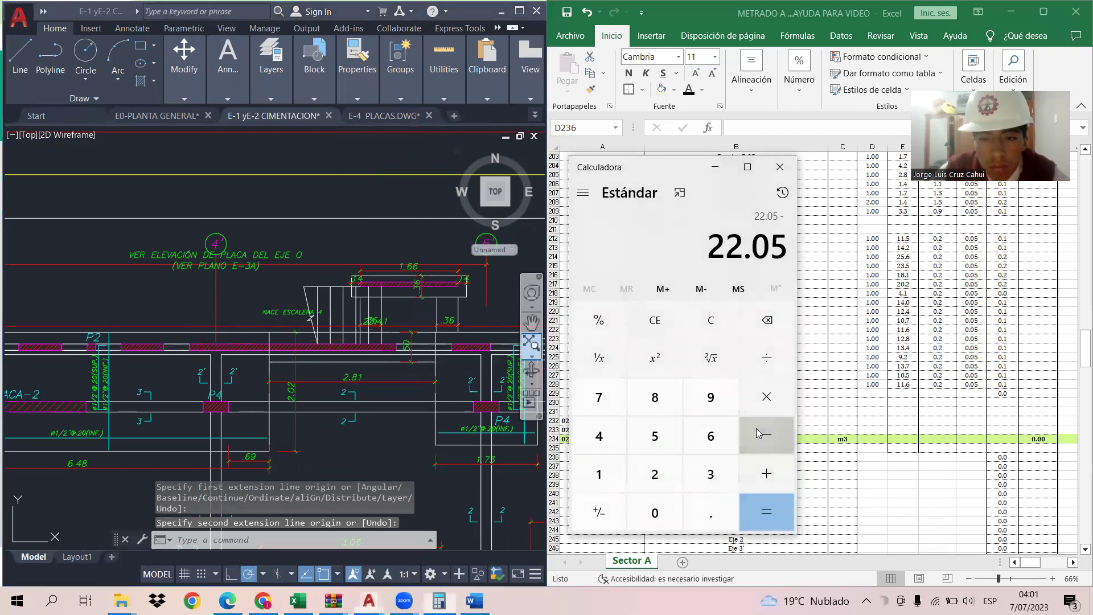
Step: Subtract 3.50 from the running length in the calculator for the long hatched wall
{"action": "left_click", "coordinate": [709, 470]}
{"action": "left_click", "coordinate": [709, 506]}
{"action": "left_click", "coordinate": [656, 436]}
{"action": "left_click", "coordinate": [655, 512]}
{"action": "left_click", "coordinate": [768, 455]}
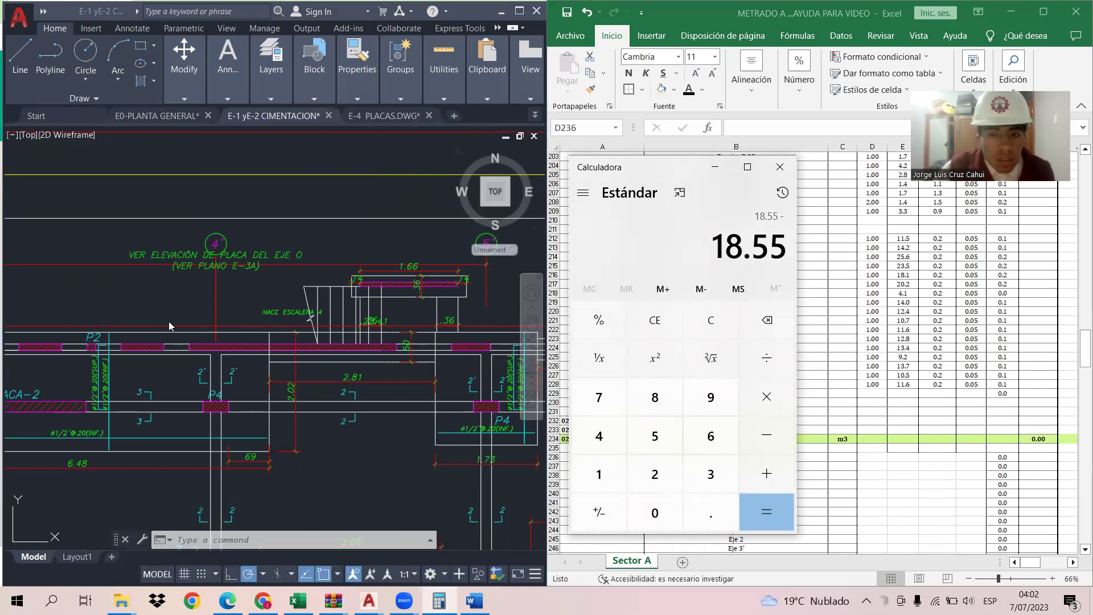
Step: Measure the hatched wall segment on Eje O between the P2 column and the long wall at axis 4
{"action": "left_click", "coordinate": [139, 350]}
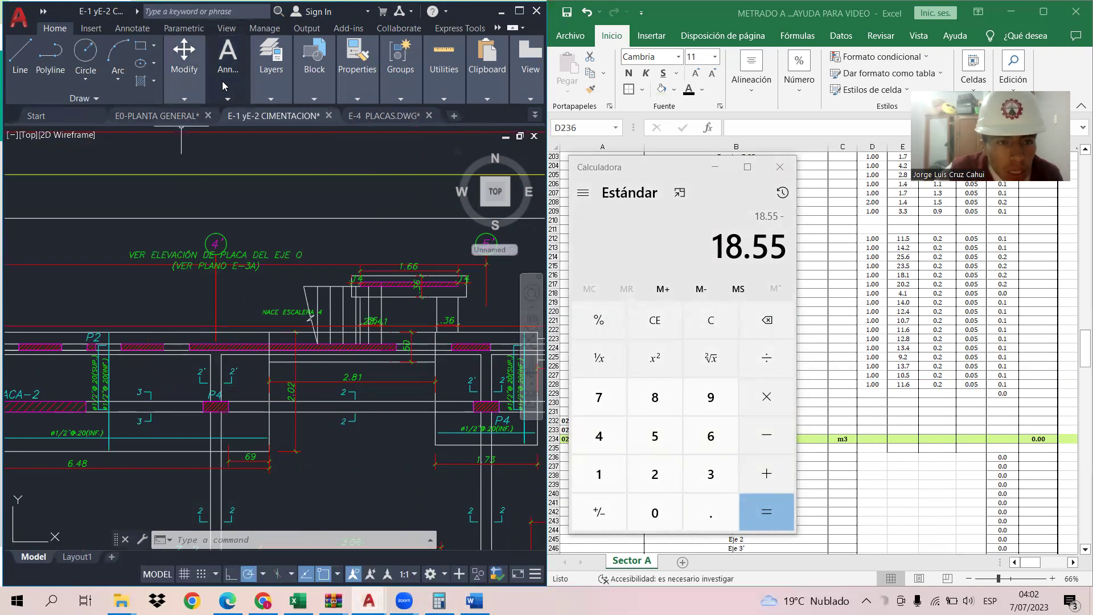
{"action": "mouse_move", "coordinate": [226, 63]}
{"action": "left_click", "coordinate": [260, 126]}
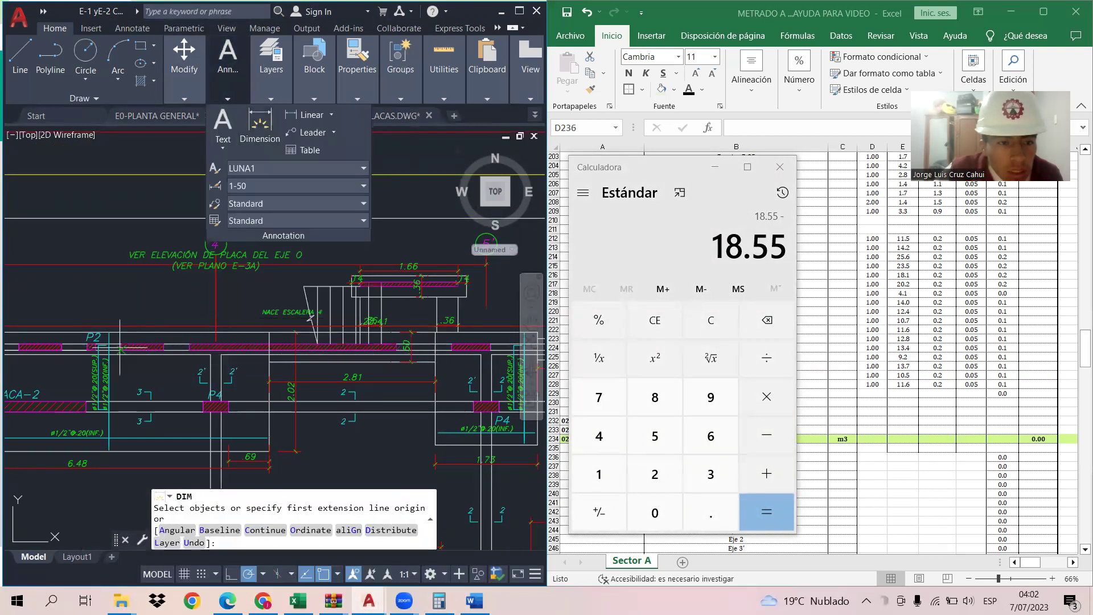
{"action": "left_click", "coordinate": [122, 344]}
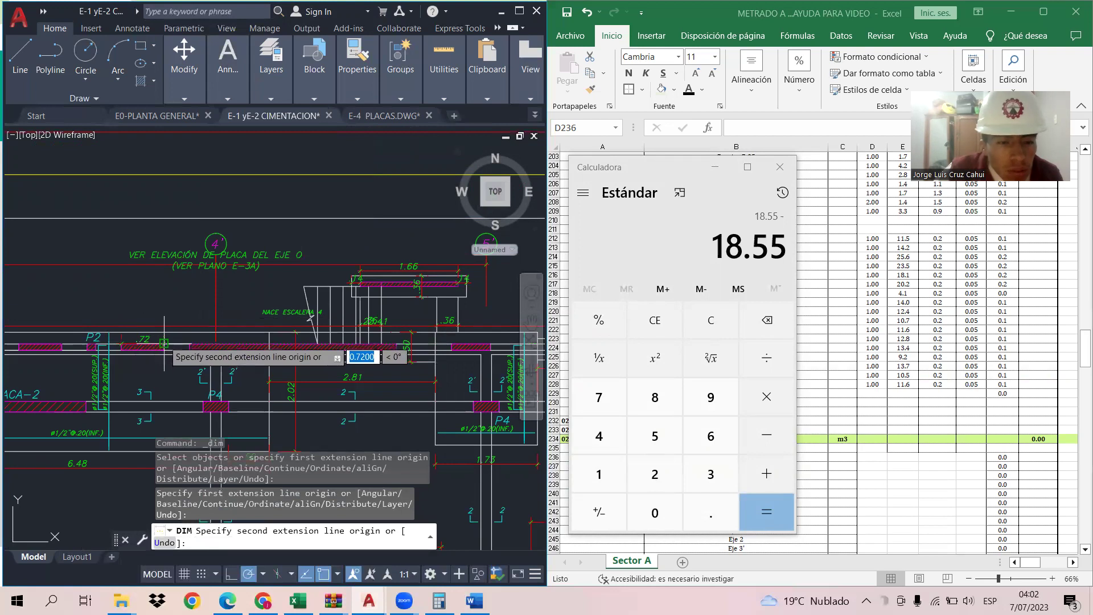
Step: Subtract 0.72 from the running length in the calculator for that wall segment
{"action": "left_click", "coordinate": [654, 512]}
{"action": "left_click", "coordinate": [710, 514]}
{"action": "left_click", "coordinate": [598, 398]}
{"action": "left_click", "coordinate": [654, 474]}
{"action": "left_click", "coordinate": [757, 443]}
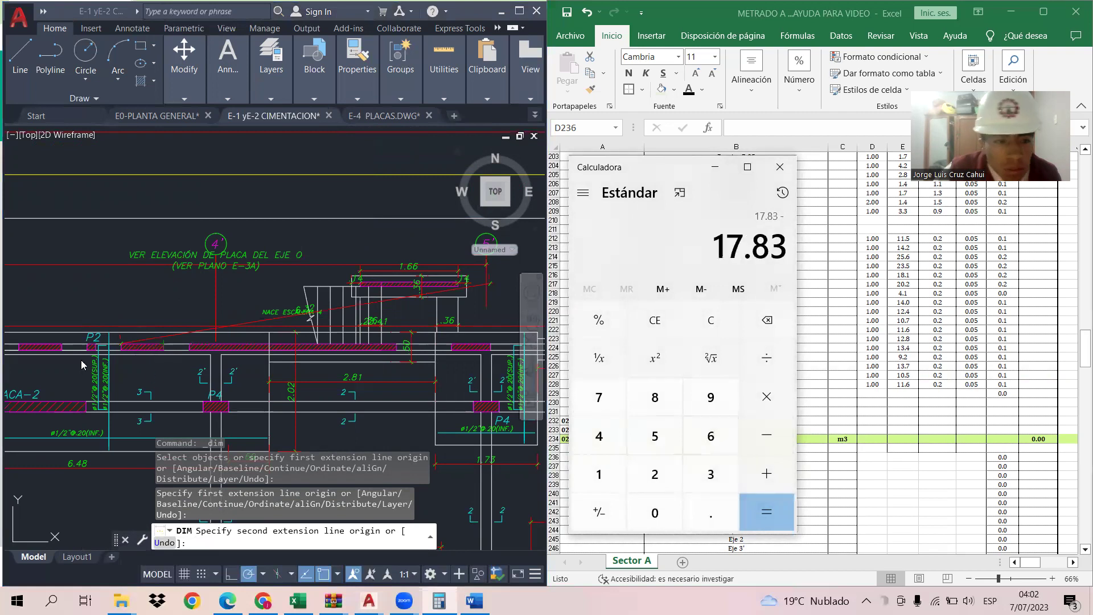
Step: Subtract 0.14 from the running length for the P2 column before axis 4
{"action": "left_click", "coordinate": [686, 514]}
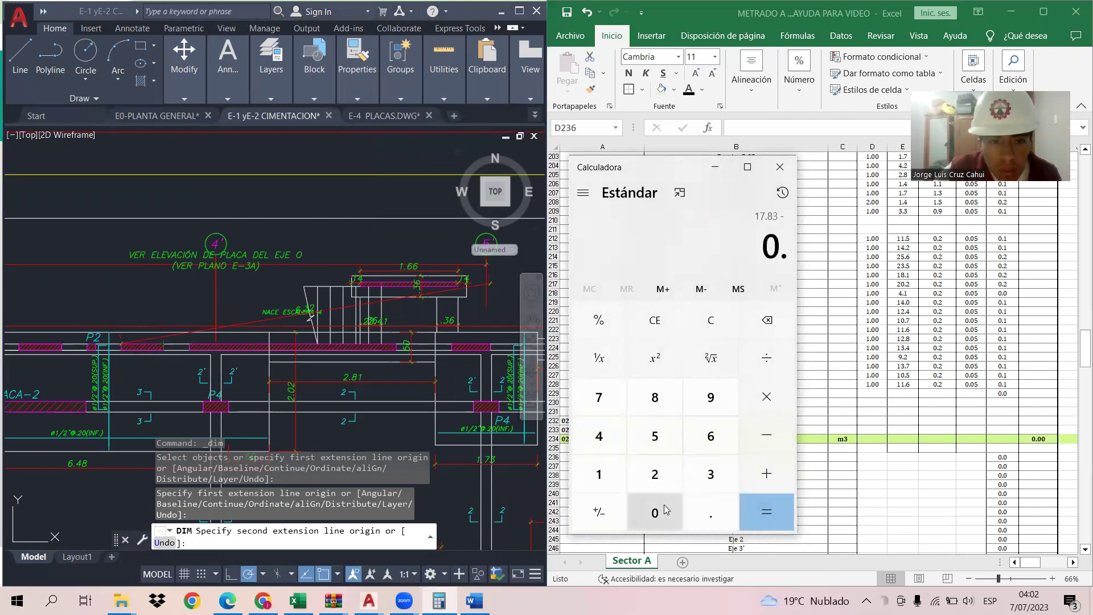
{"action": "left_click", "coordinate": [598, 475]}
{"action": "left_click", "coordinate": [607, 444]}
{"action": "left_click", "coordinate": [766, 436]}
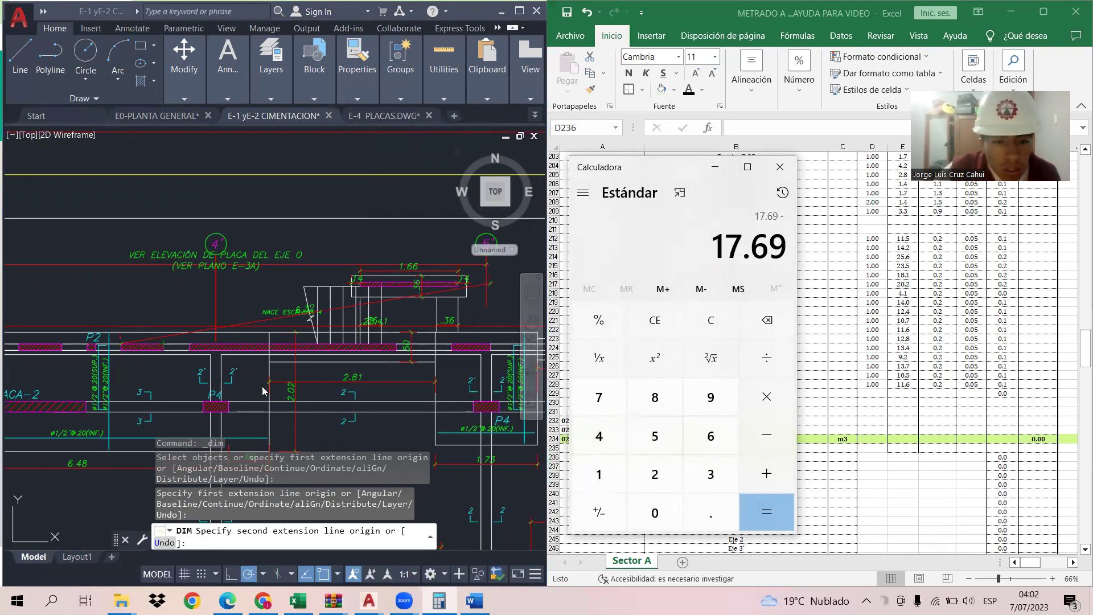
Step: Measure the length of the hatched wall on Eje O at axis 3 with the Dimension tool
{"action": "scroll", "coordinate": [263, 391], "scroll_direction": "down", "scroll_amount": 5}
{"action": "scroll", "coordinate": [141, 386], "scroll_direction": "up", "scroll_amount": 3}
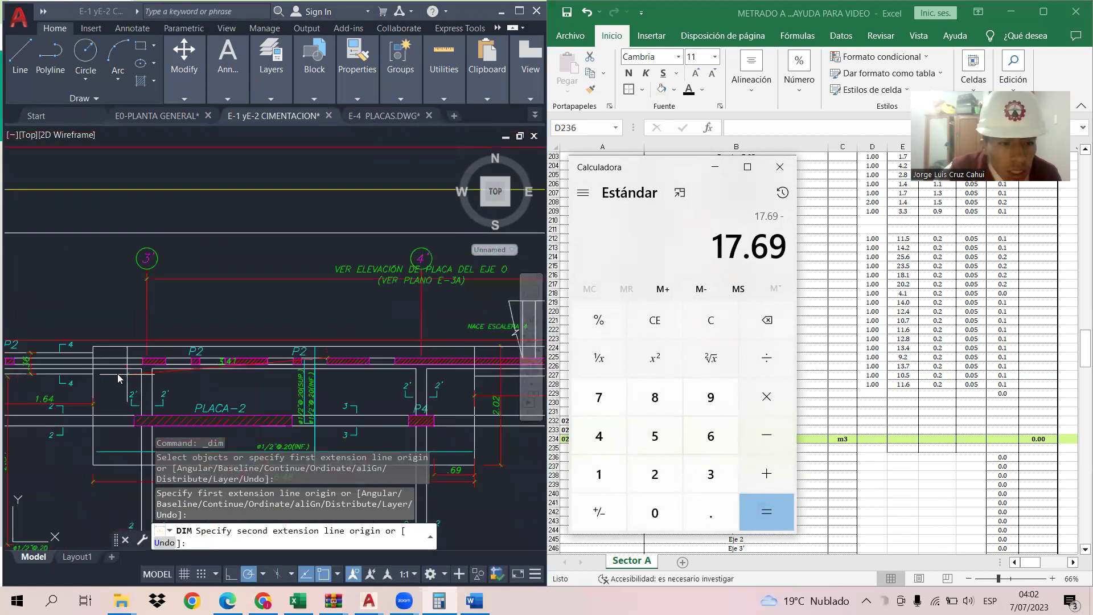
{"action": "scroll", "coordinate": [104, 379], "scroll_direction": "down", "scroll_amount": 2}
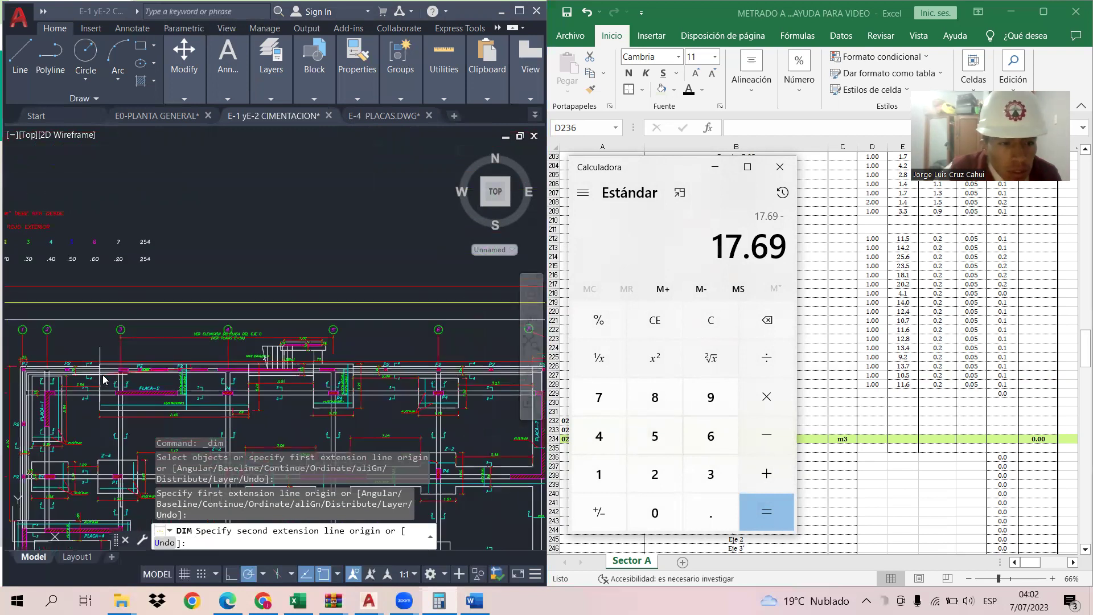
{"action": "middle_click_drag", "start_coordinate": [104, 379], "coordinate": [199, 386]}
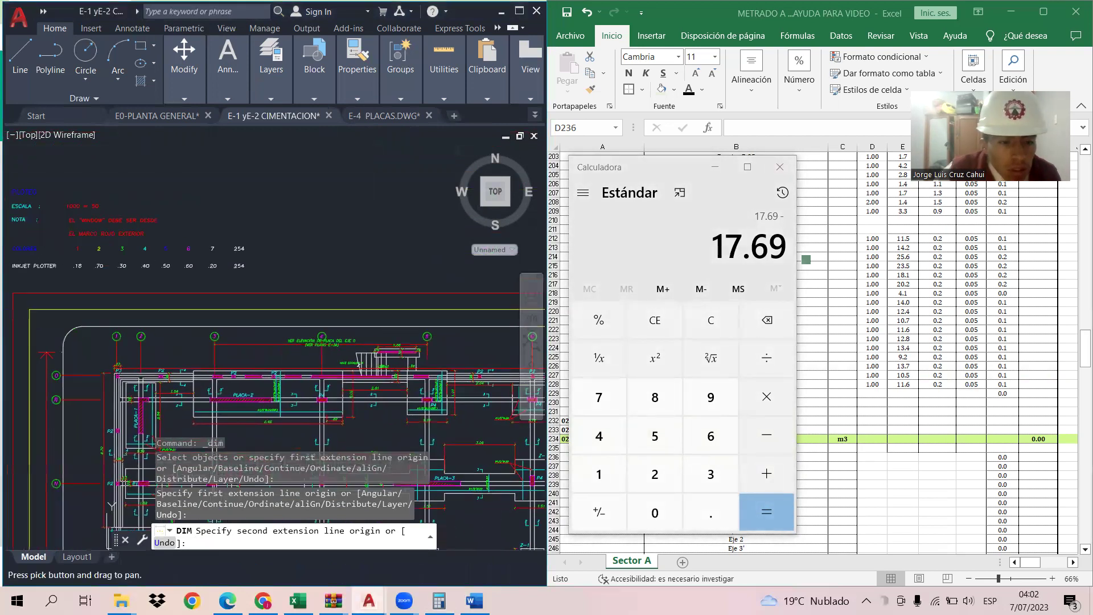
{"action": "key", "text": "Escape"}
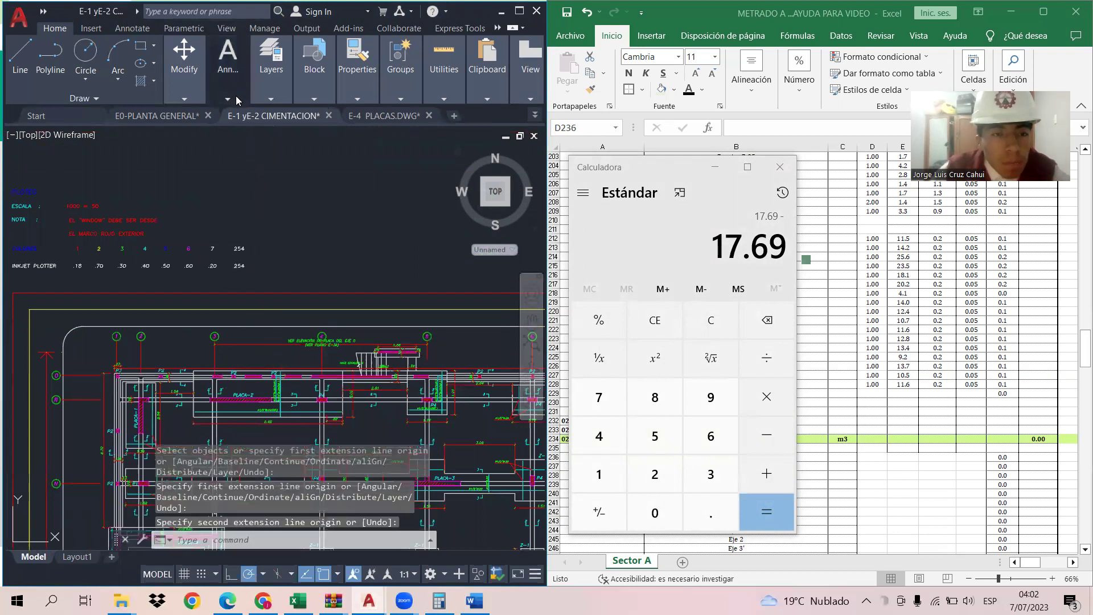
{"action": "left_click", "coordinate": [236, 101]}
{"action": "left_click", "coordinate": [254, 126]}
{"action": "scroll", "coordinate": [234, 357], "scroll_direction": "up", "scroll_amount": 6}
{"action": "scroll", "coordinate": [185, 435], "scroll_direction": "down", "scroll_amount": 1}
{"action": "key", "text": "Return"}
{"action": "scroll", "coordinate": [254, 434], "scroll_direction": "down", "scroll_amount": 1}
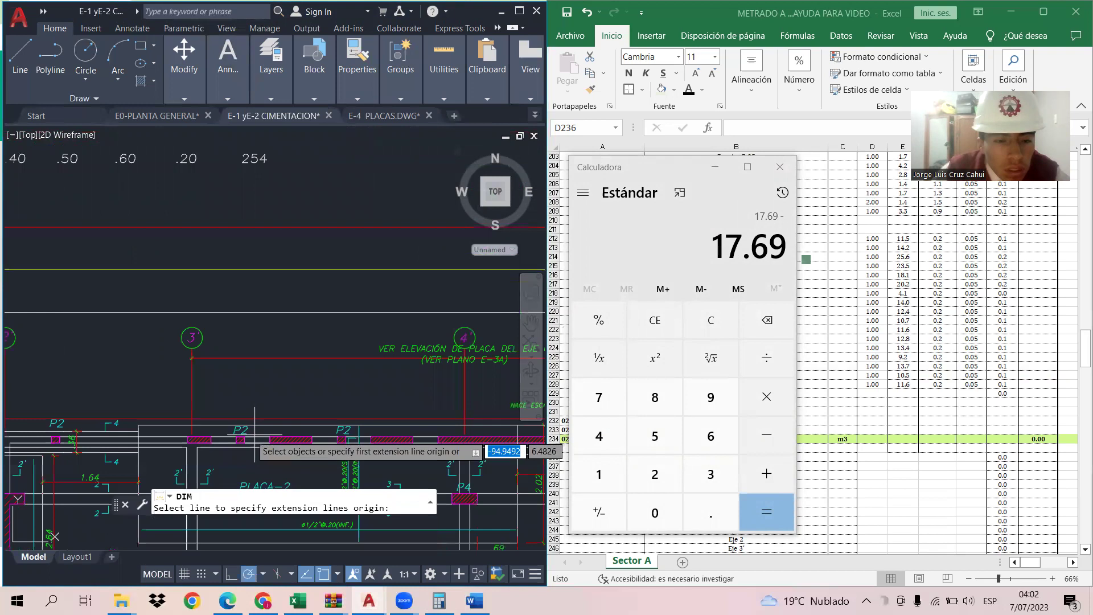
{"action": "left_click", "coordinate": [192, 439]}
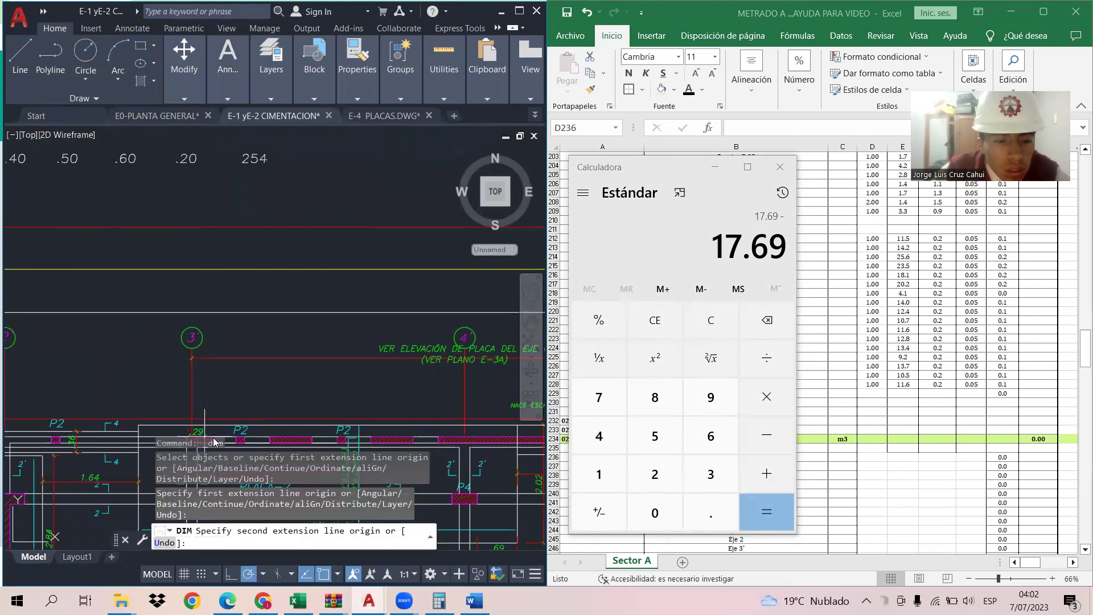
{"action": "scroll", "coordinate": [221, 378], "scroll_direction": "down", "scroll_amount": 3}
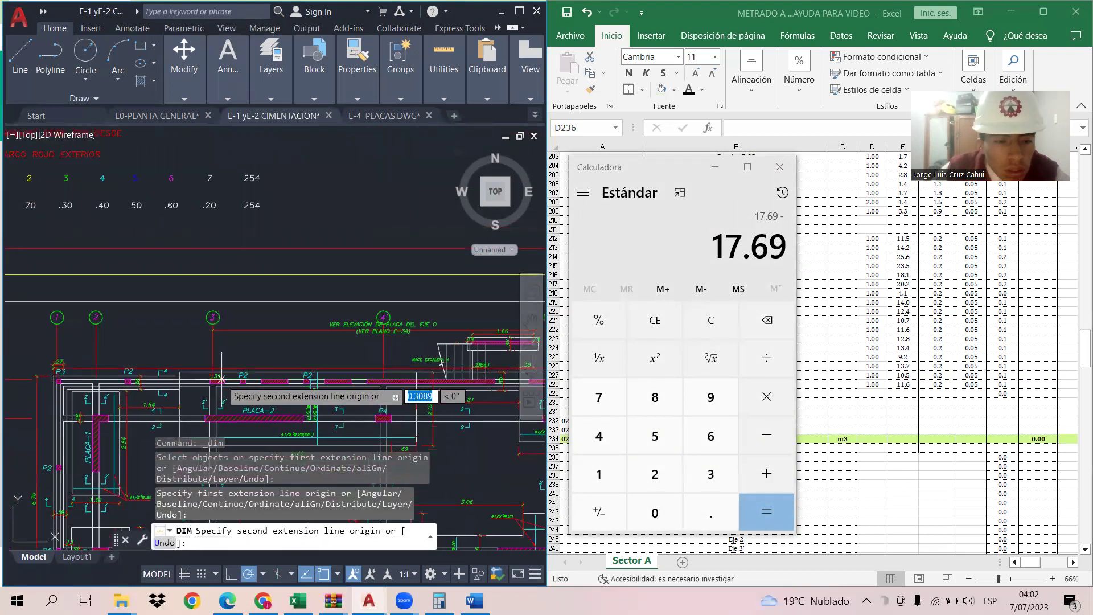
Step: Subtract 0.40 from the running length in the calculator for the hatched wall at axis 3
{"action": "left_click", "coordinate": [667, 514]}
{"action": "left_click", "coordinate": [711, 512]}
{"action": "left_click", "coordinate": [599, 435]}
{"action": "left_click", "coordinate": [655, 513]}
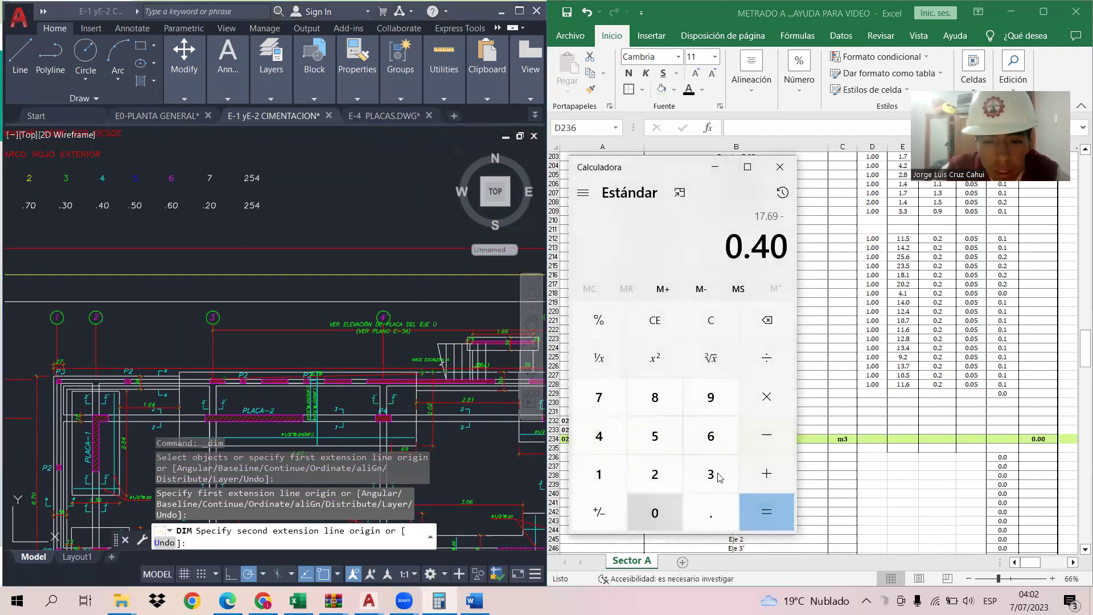
{"action": "left_click", "coordinate": [767, 435]}
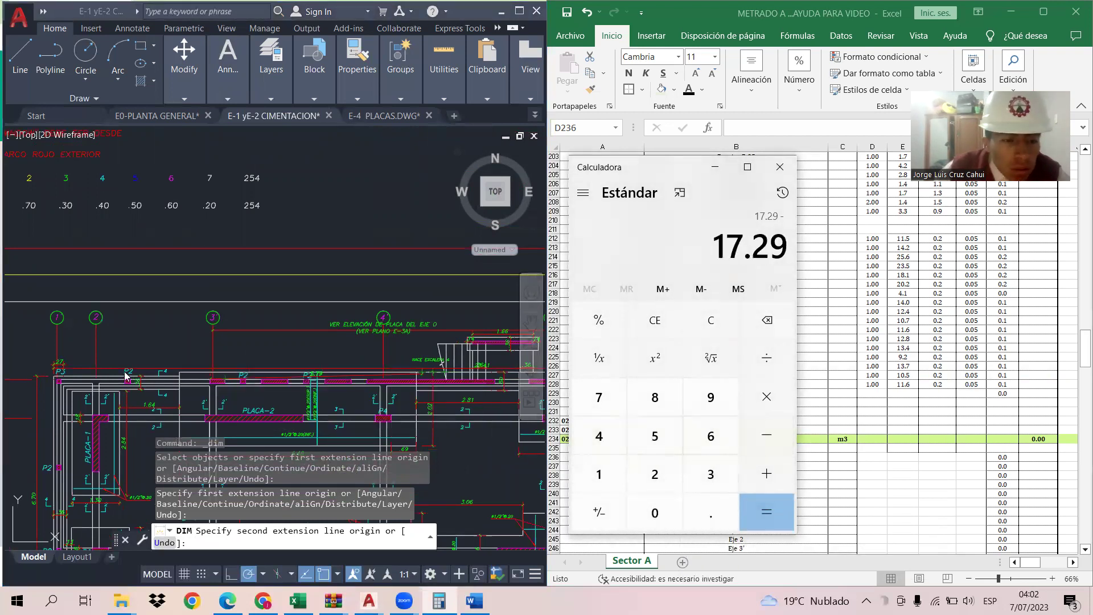
Step: Subtract 0.14 from the running length for the P2 column between axes 2 and 3
{"action": "left_click", "coordinate": [654, 512]}
{"action": "left_click", "coordinate": [710, 512]}
{"action": "left_click", "coordinate": [617, 484]}
{"action": "left_click", "coordinate": [599, 436]}
{"action": "left_click", "coordinate": [766, 436]}
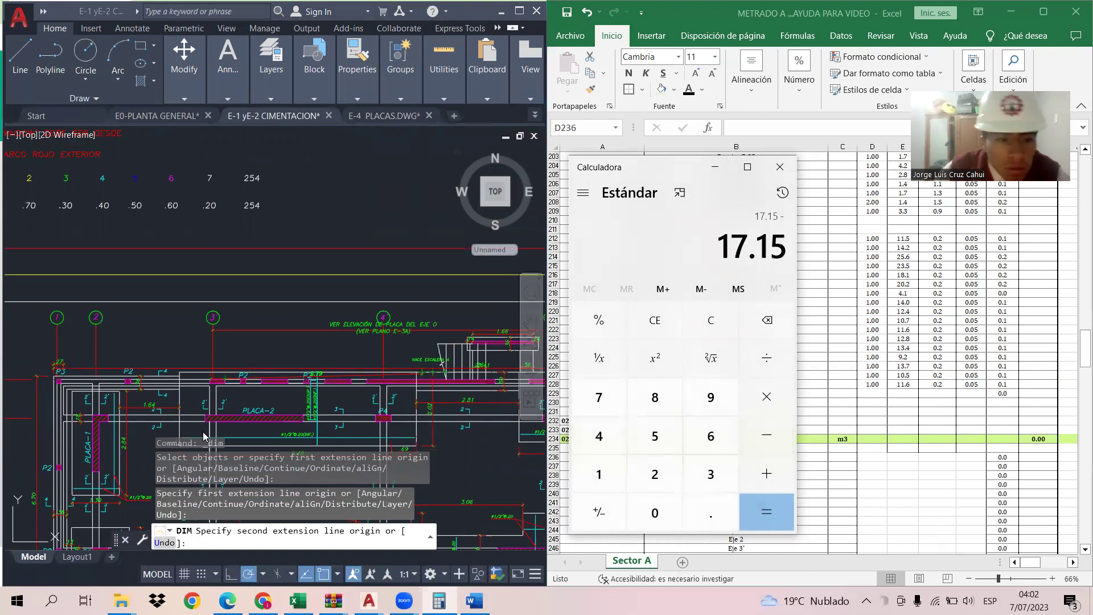
Step: Measure the P3 column at axis 1 along Eje O and subtract 0.11 from the running length
{"action": "scroll", "coordinate": [61, 386], "scroll_direction": "up", "scroll_amount": 5}
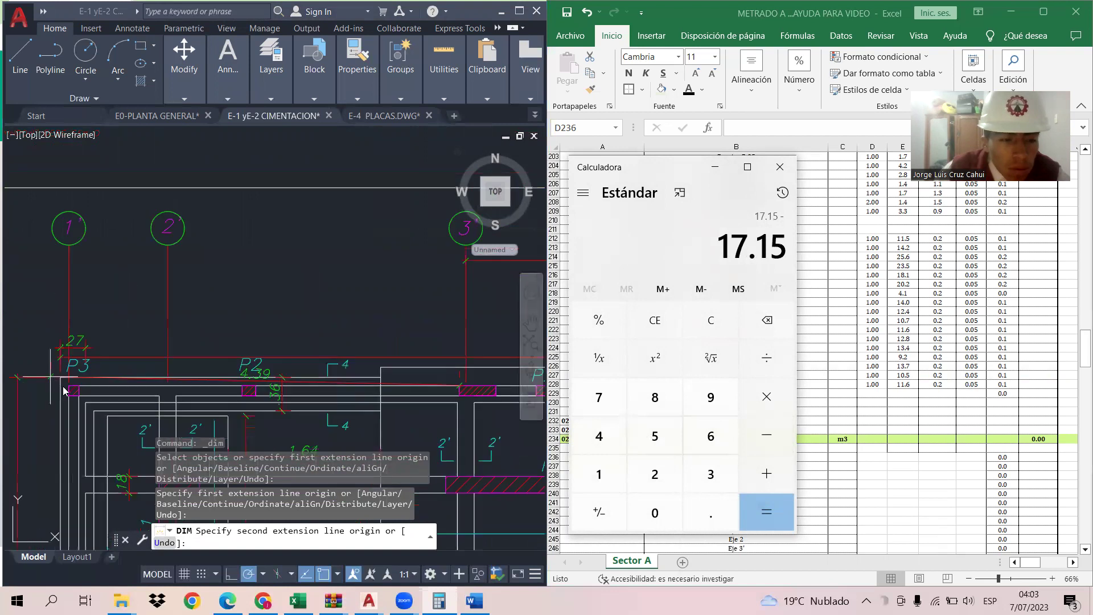
{"action": "left_click", "coordinate": [241, 86]}
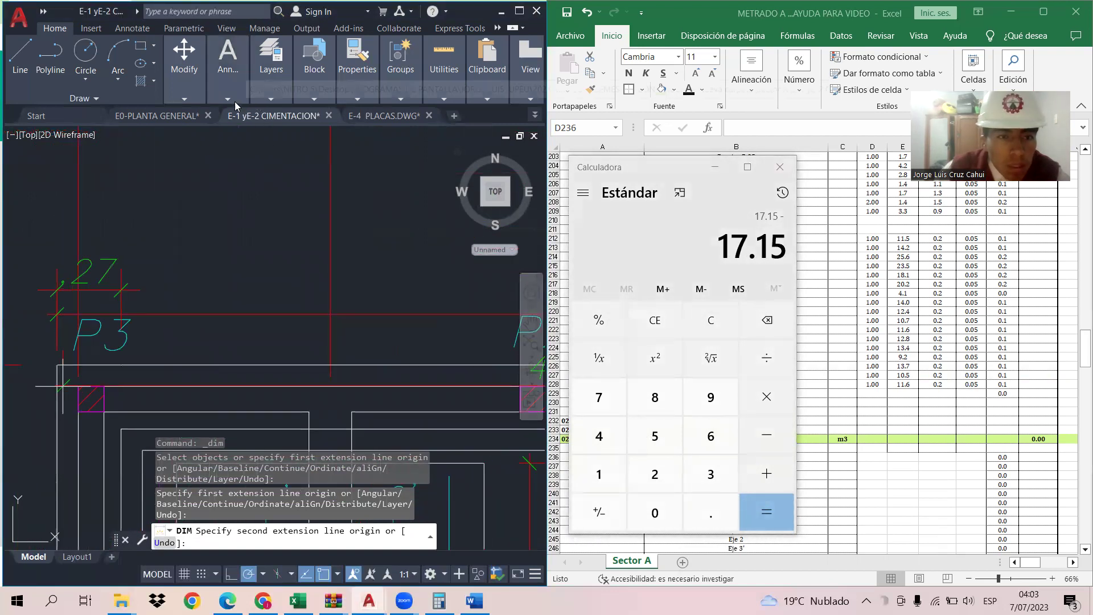
{"action": "left_click", "coordinate": [229, 100]}
{"action": "left_click", "coordinate": [255, 132]}
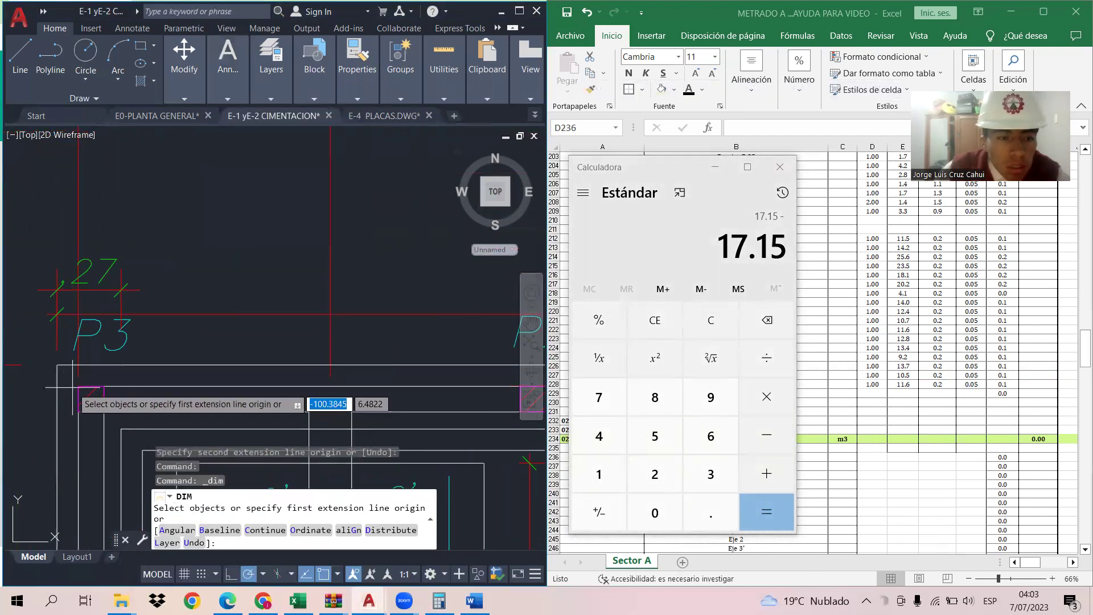
{"action": "left_click", "coordinate": [79, 386]}
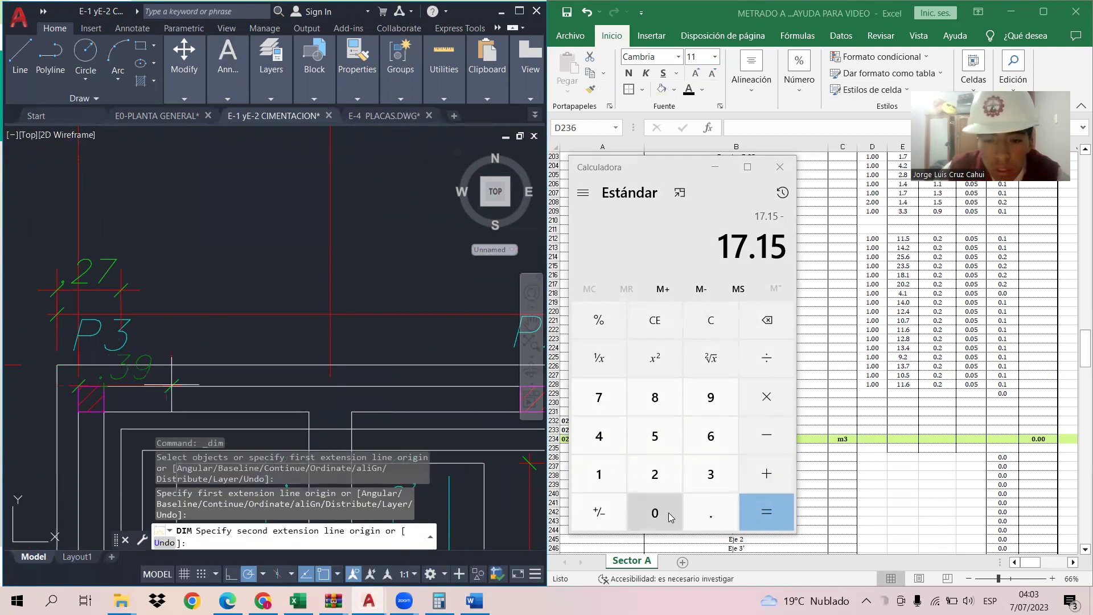
{"action": "left_click", "coordinate": [685, 517]}
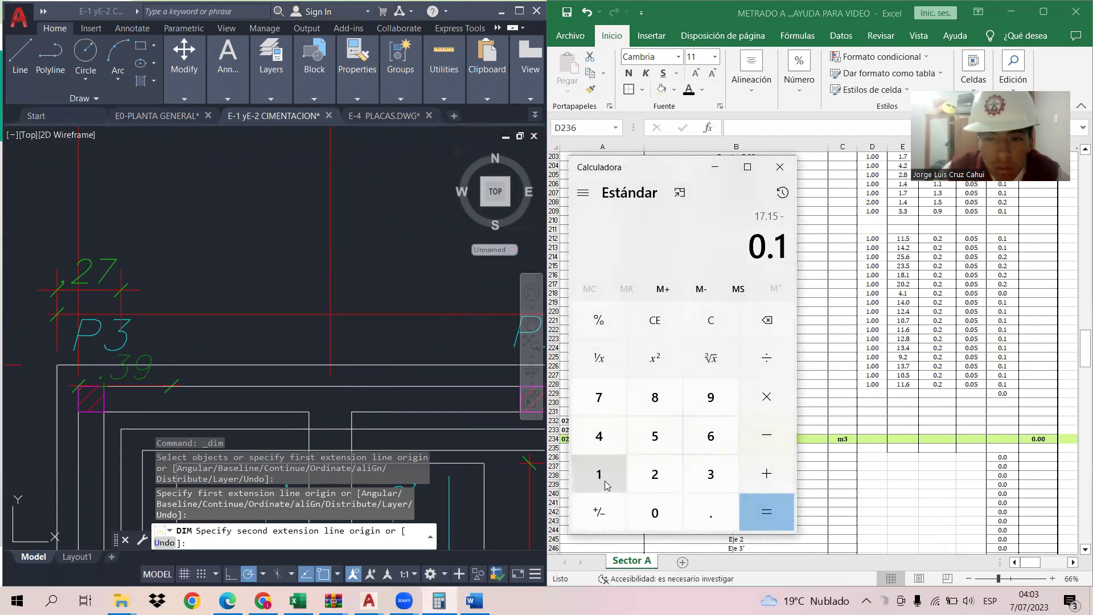
{"action": "left_click", "coordinate": [766, 512]}
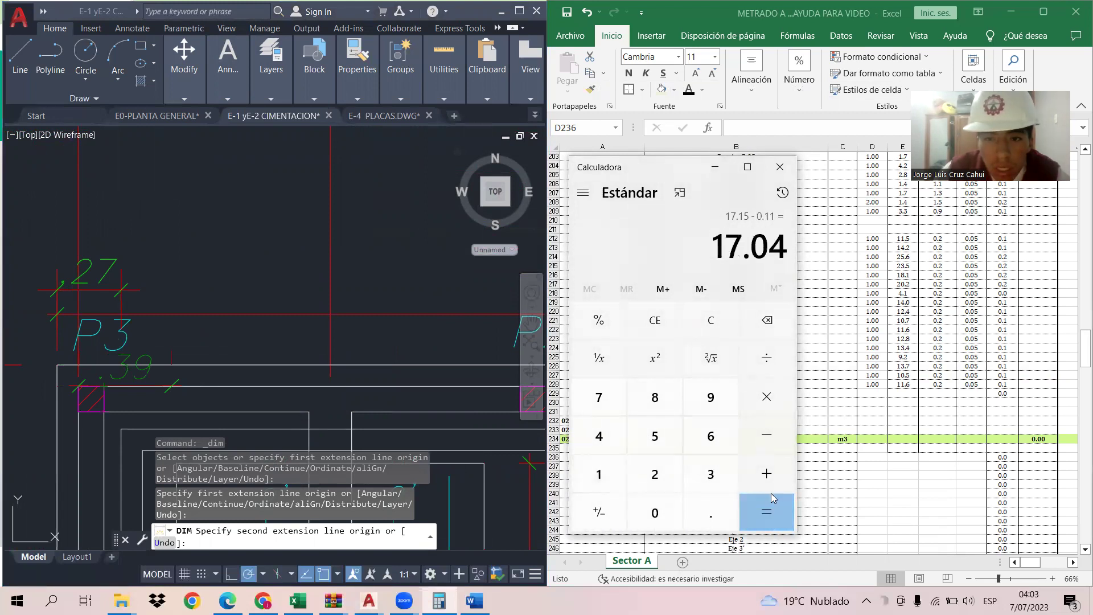
Step: Enter a quantity of 1 and a length of 17.04 for Eje O under the reinforced-concrete Vigas de cimentación
{"action": "left_click", "coordinate": [876, 455]}
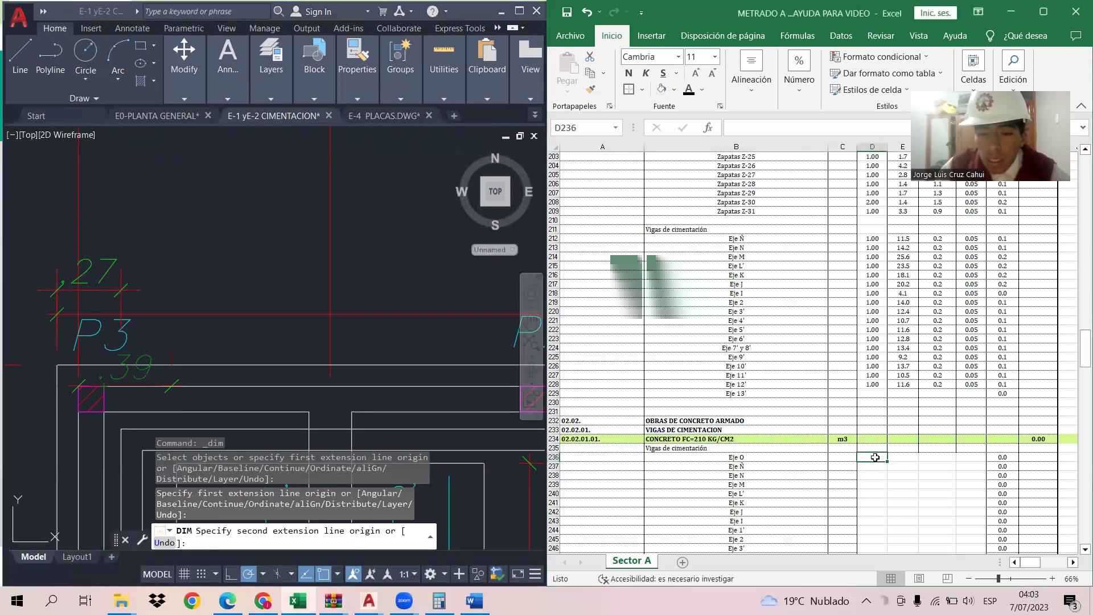
{"action": "type", "text": "1"}
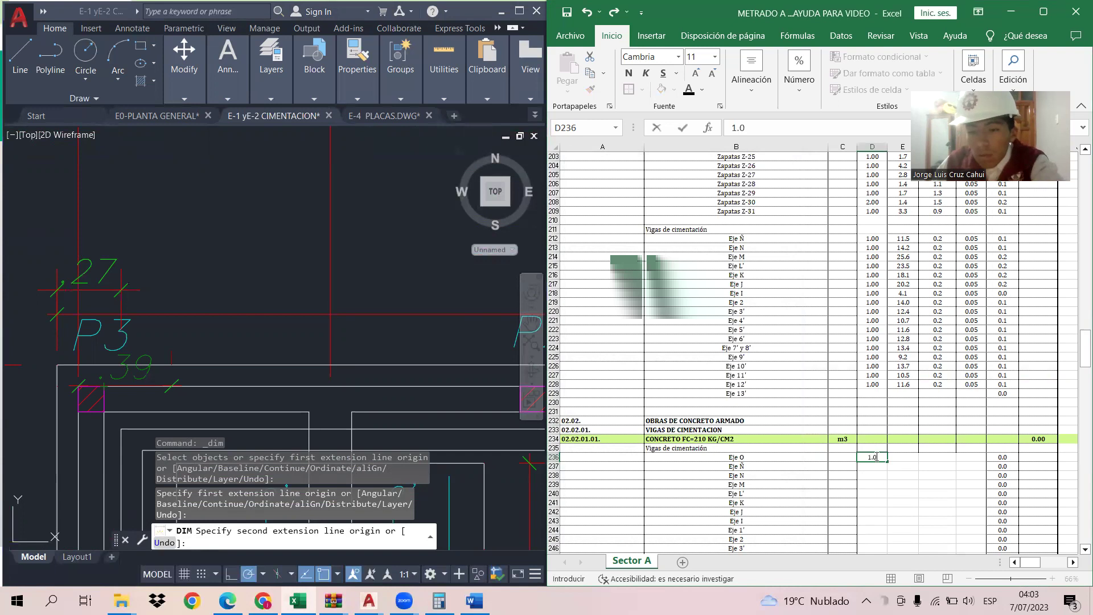
{"action": "left_click", "coordinate": [899, 455]}
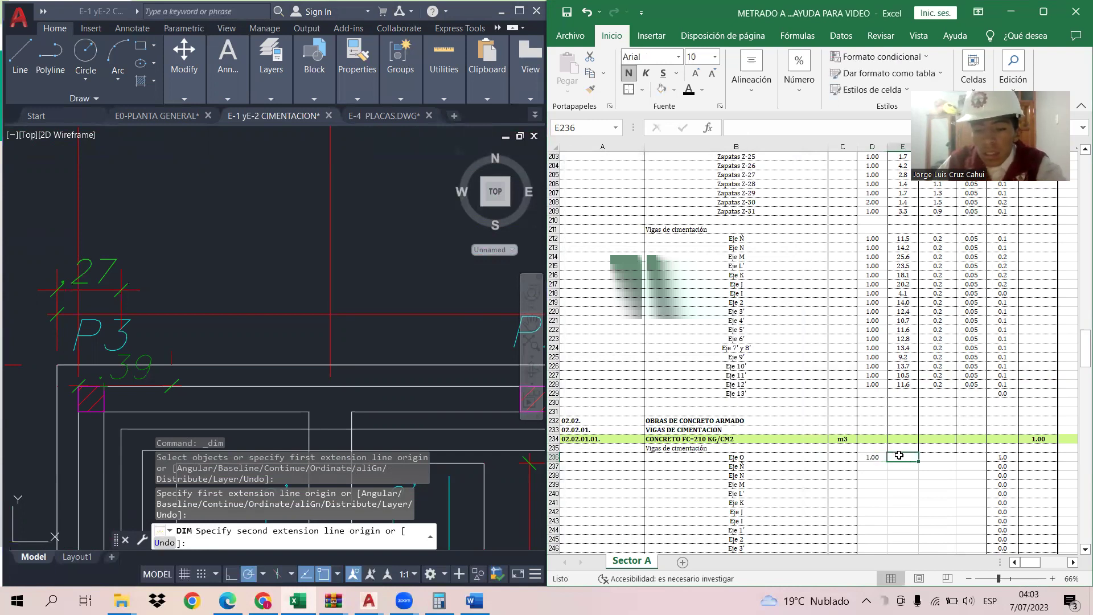
{"action": "type", "text": "17.04"}
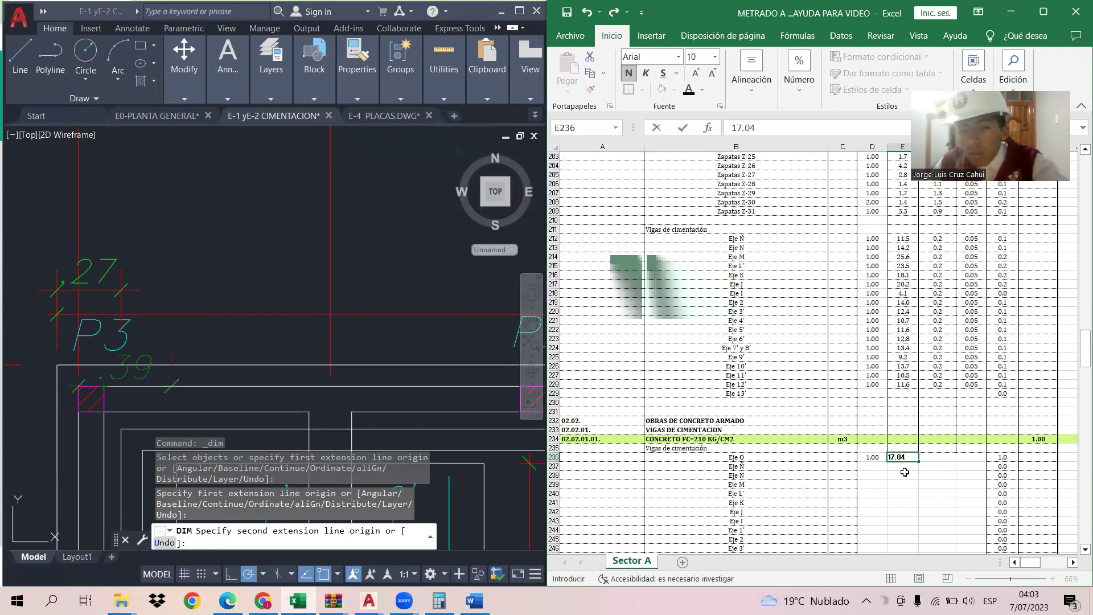
Step: Enter a width of 0.18 for the Eje O foundation beam
{"action": "left_click", "coordinate": [905, 473]}
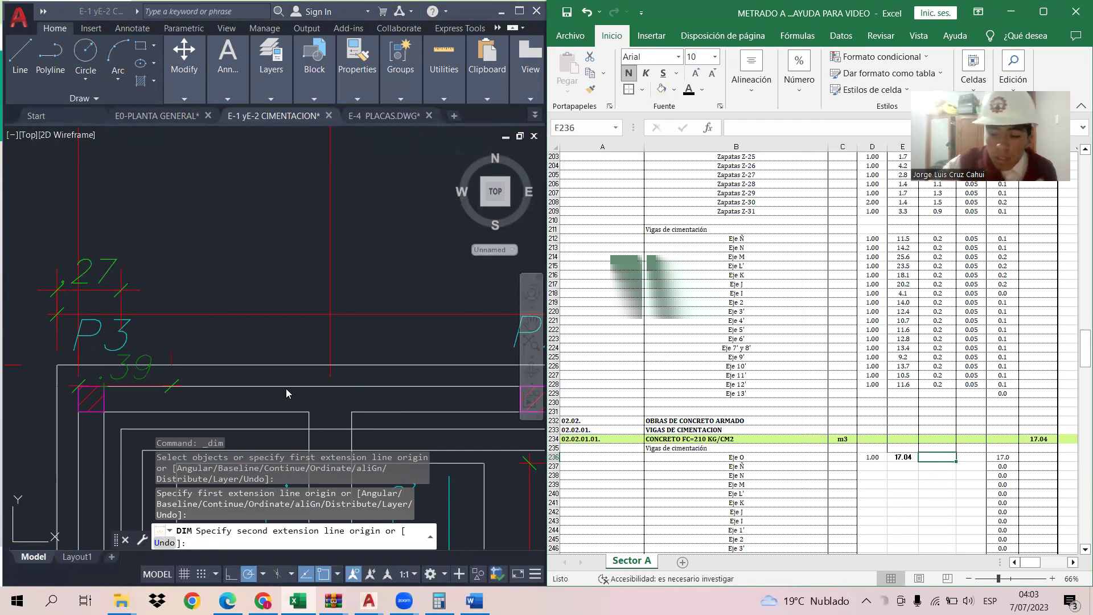
{"action": "type", "text": "0.18"}
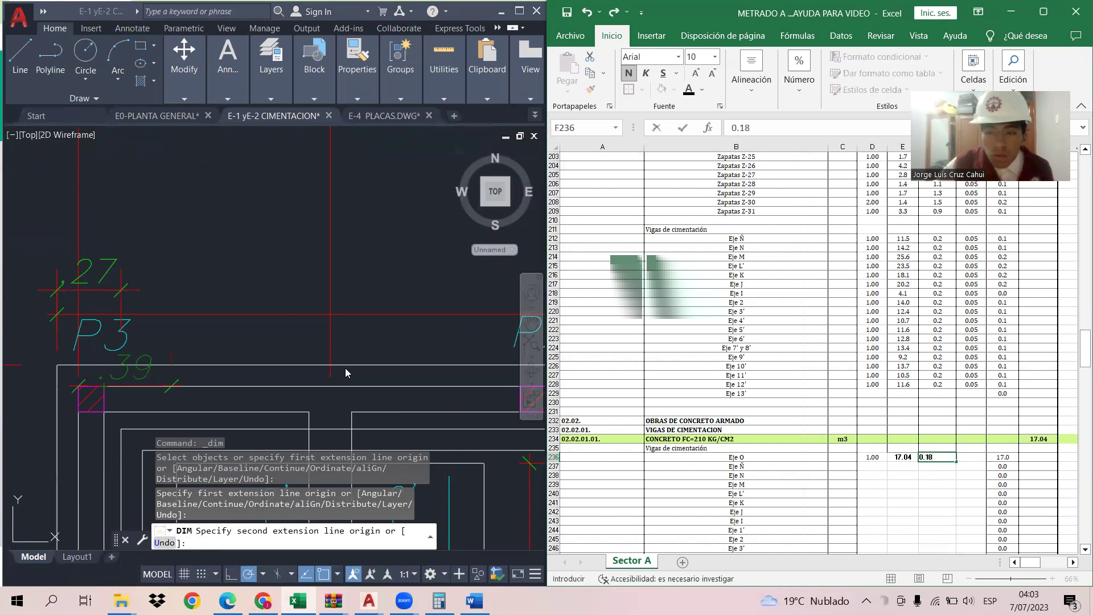
{"action": "left_click", "coordinate": [811, 477]}
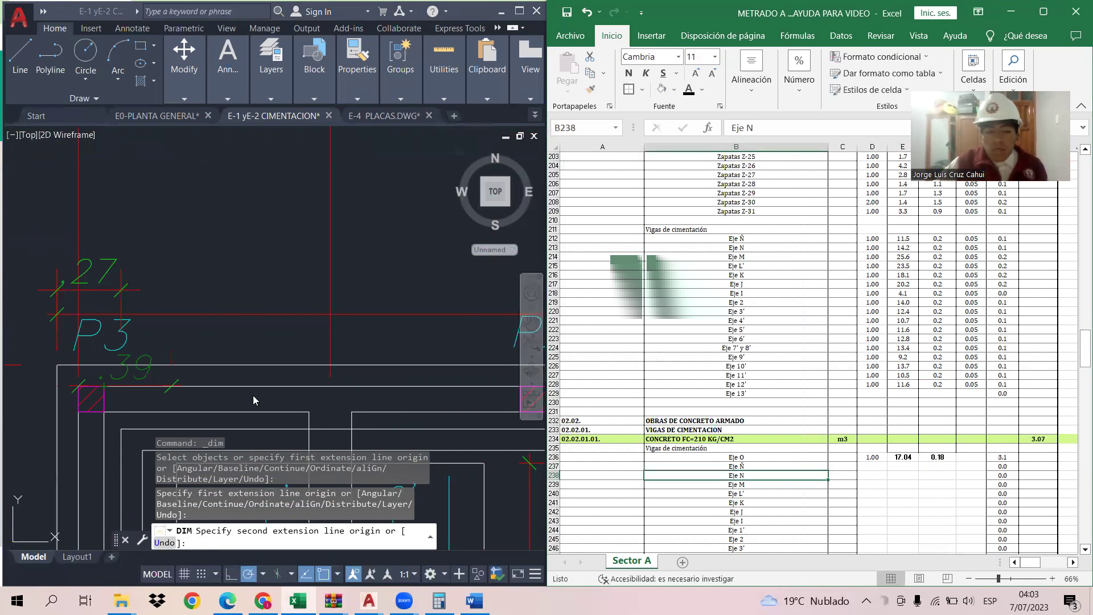
Step: Dimension the P3 column's vertical side at axis 1, placing the dimension outside the plan's outer wall
{"action": "left_click", "coordinate": [237, 101]}
{"action": "left_click", "coordinate": [259, 116]}
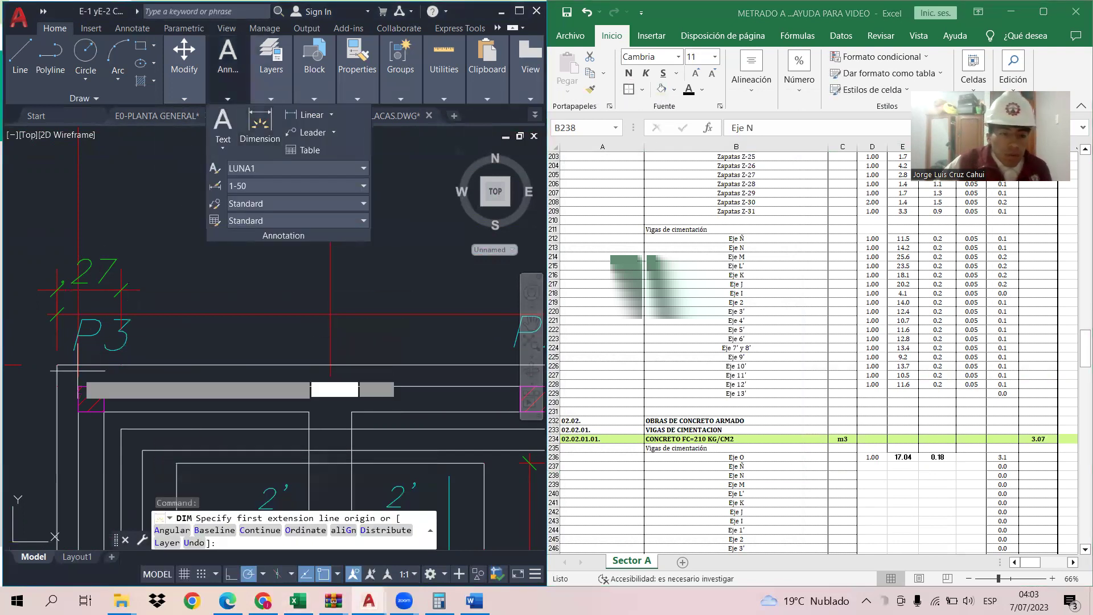
{"action": "left_click", "coordinate": [78, 386]}
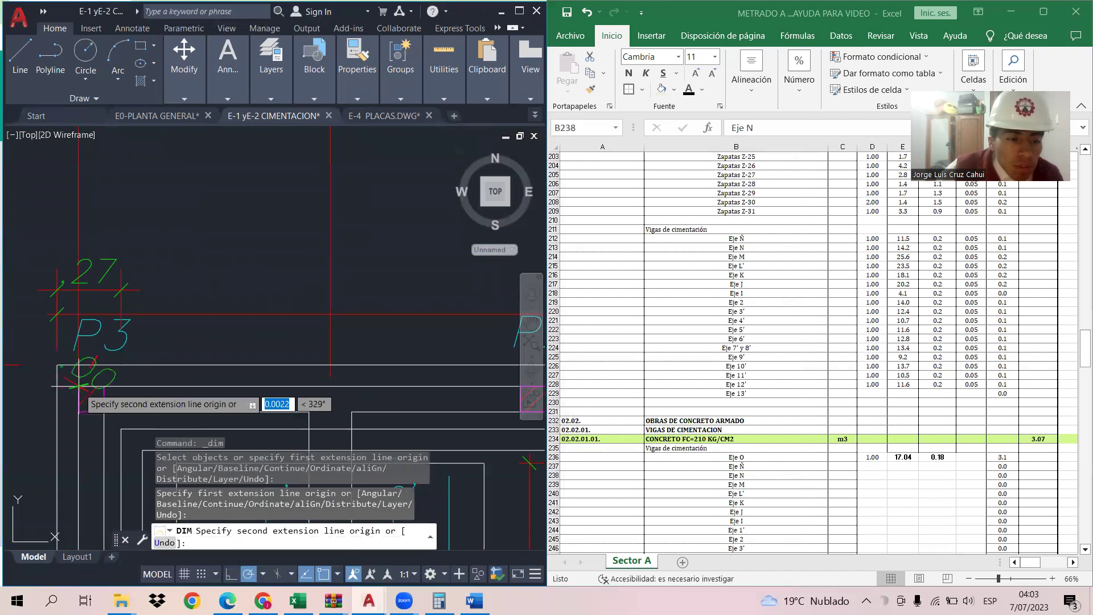
{"action": "left_click", "coordinate": [79, 417]}
{"action": "scroll", "coordinate": [76, 416], "scroll_direction": "down", "scroll_amount": 4}
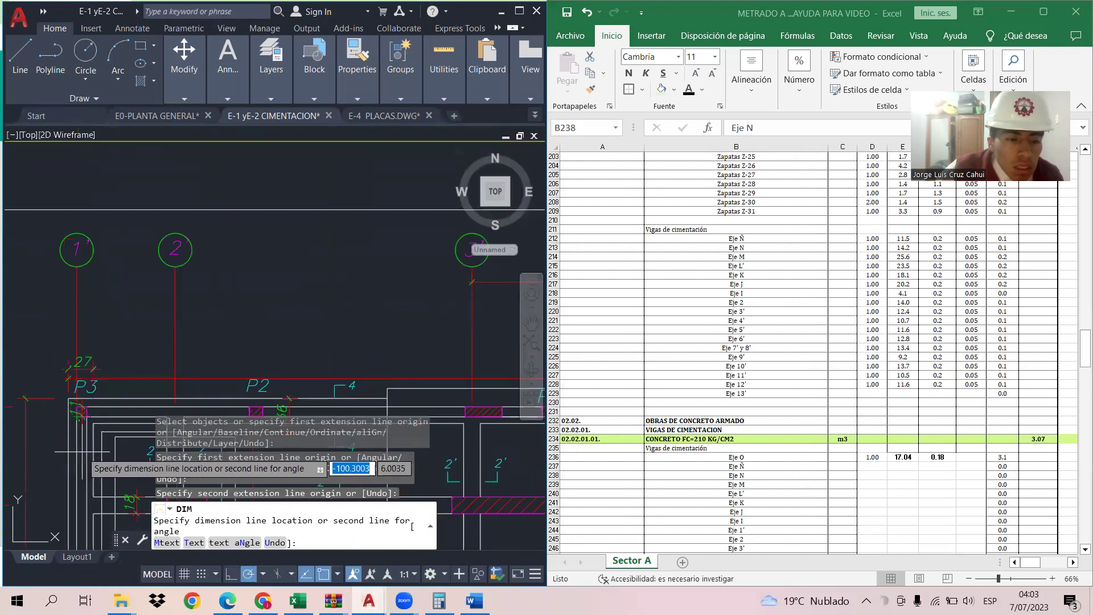
{"action": "middle_click_drag", "start_coordinate": [109, 452], "coordinate": [105, 350]}
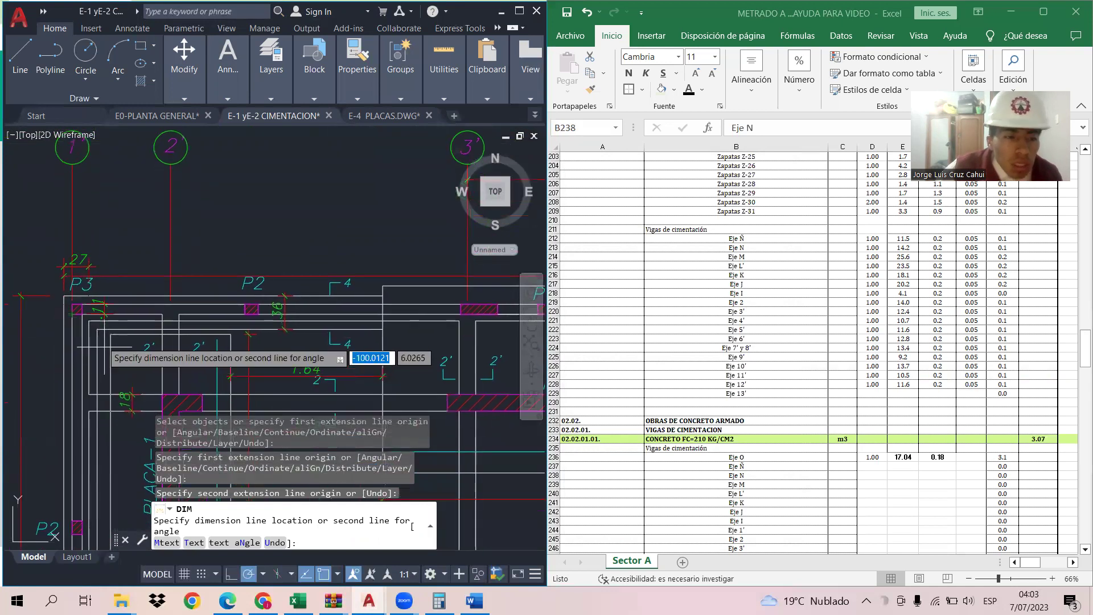
{"action": "left_click", "coordinate": [55, 313]}
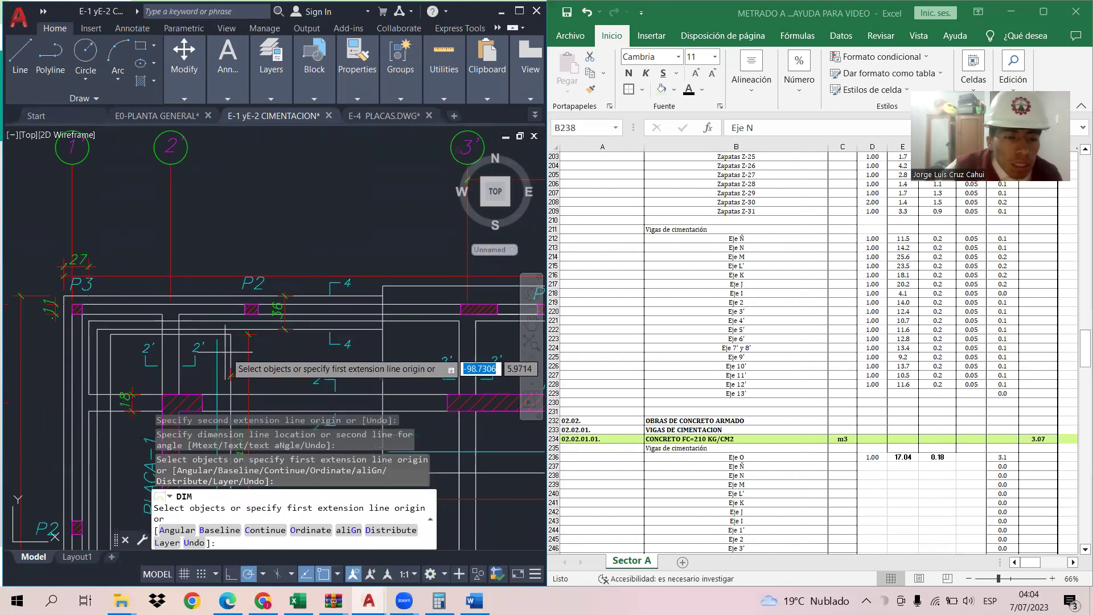
{"action": "key", "text": "Return"}
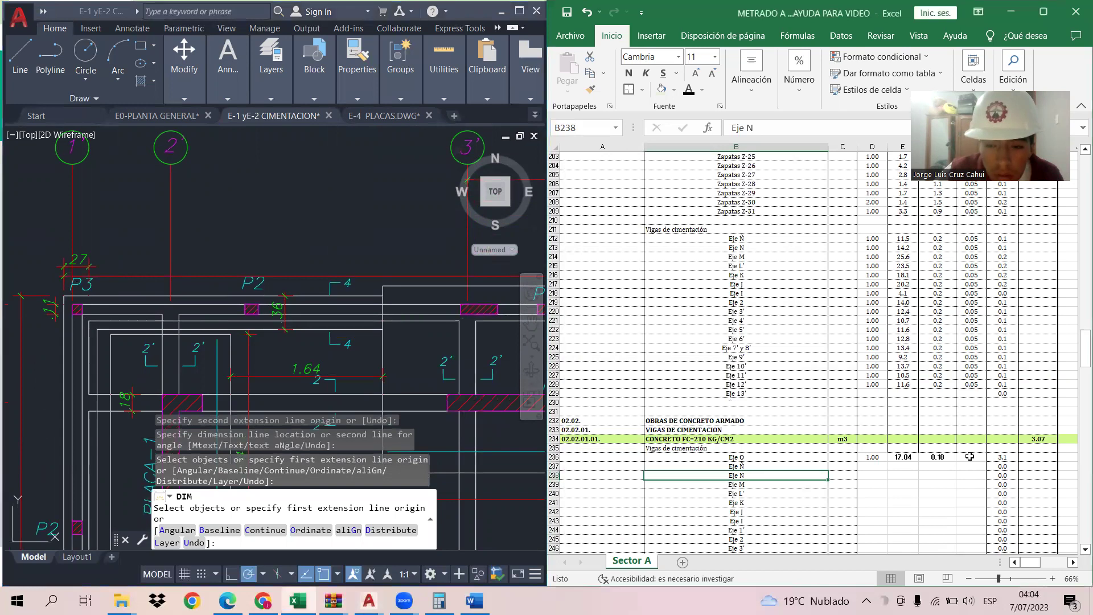
Step: Set the Eje O foundation beam's width to 0.11 and its height to 0.43
{"action": "key", "text": "F2"}
{"action": "left_click", "coordinate": [945, 457]}
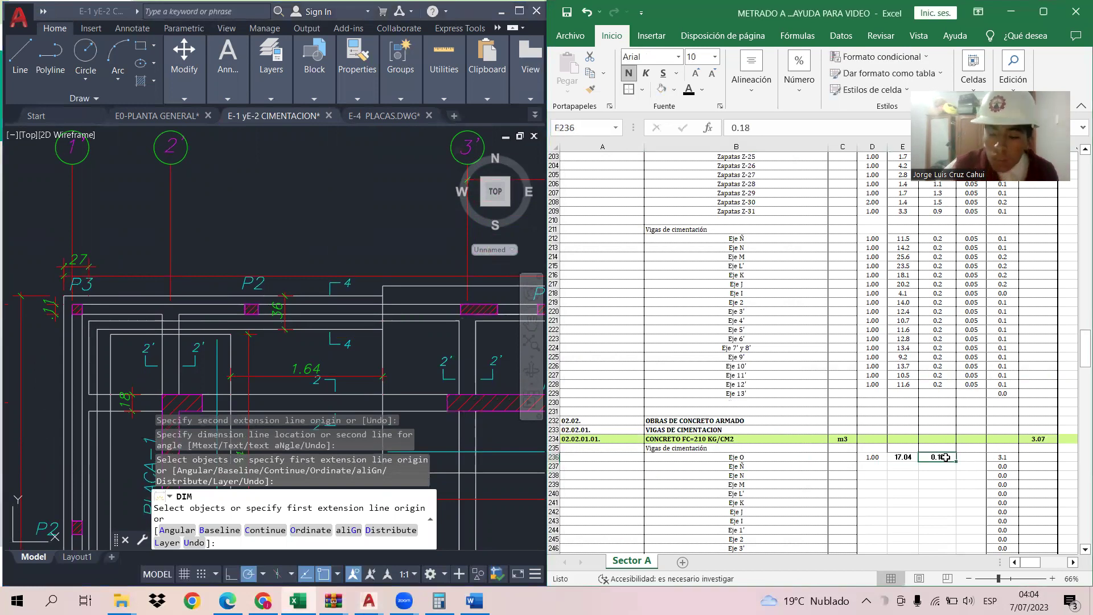
{"action": "type", "text": "0."}
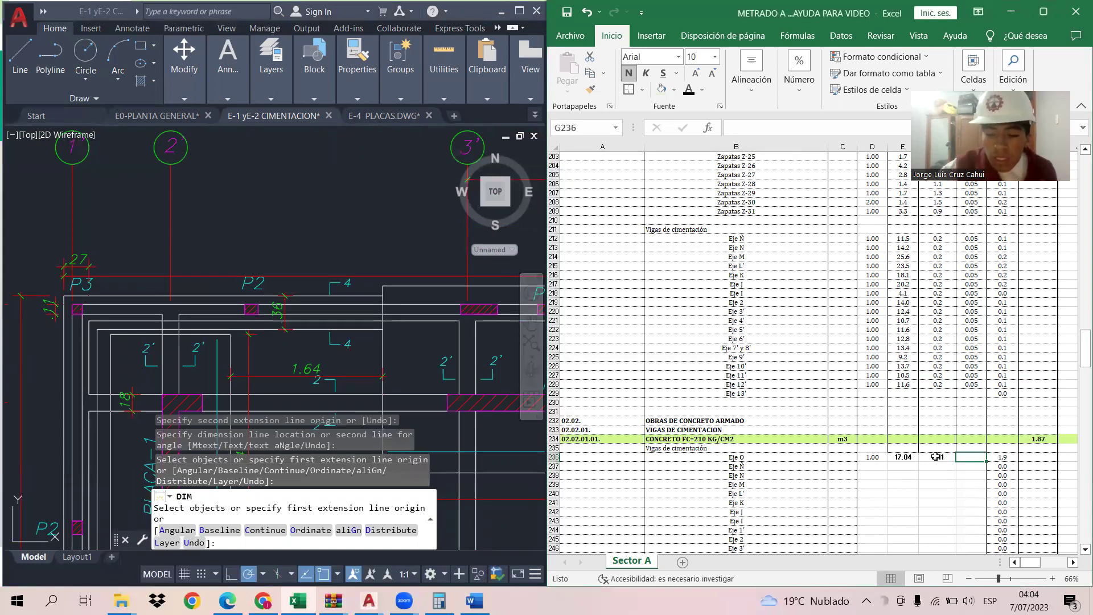
{"action": "type", "text": "0.43"}
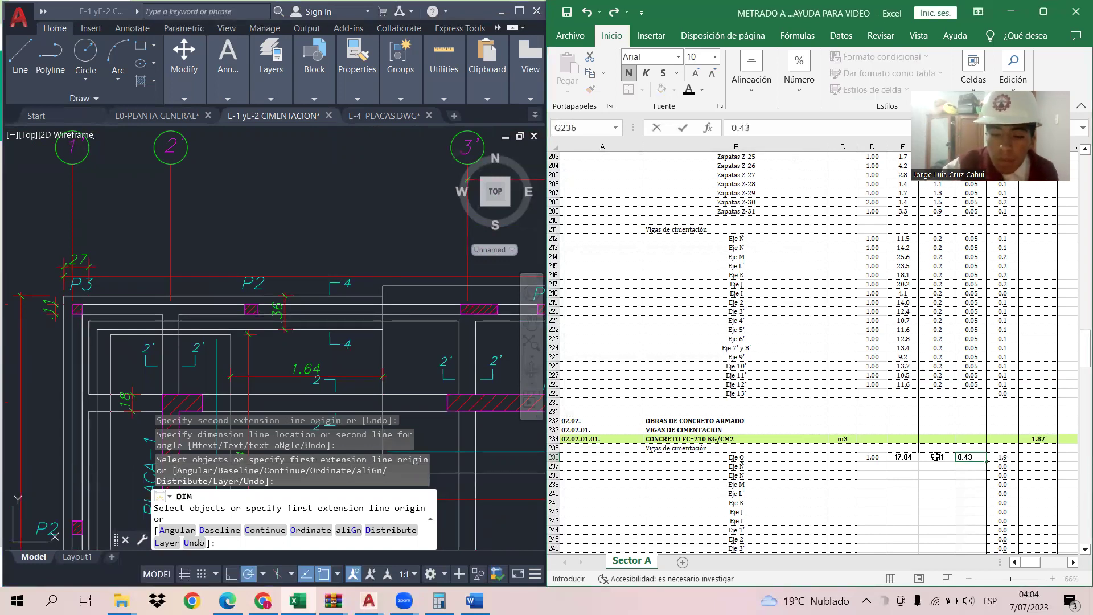
{"action": "key", "text": "Return"}
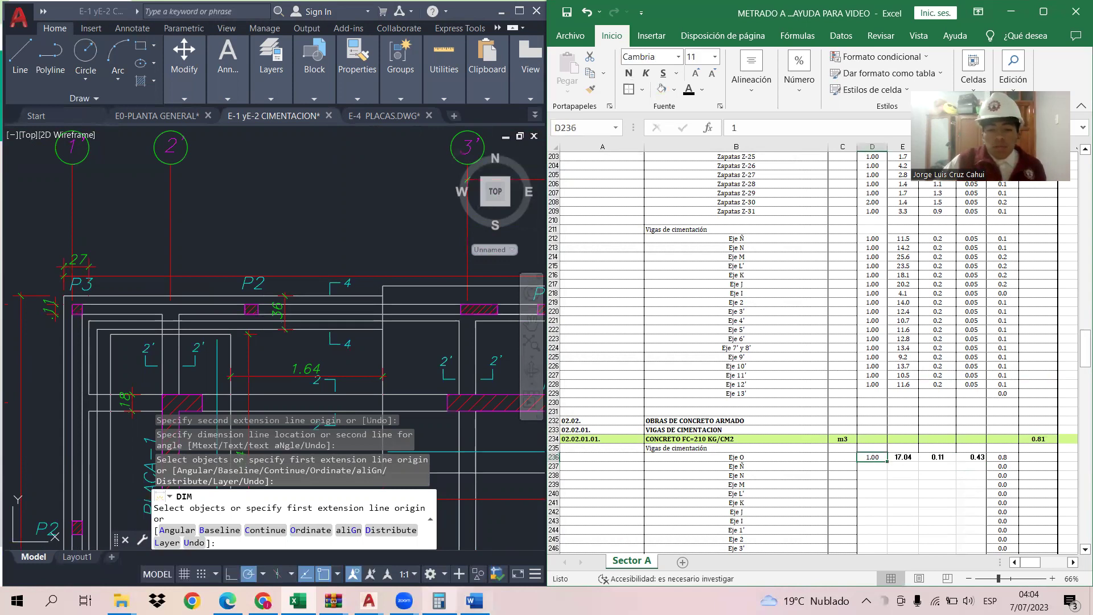
Step: Switch to the calculator and multiply 1 × 17.04 × 0.11 × 0.43 to check the Eje O beam's volume
{"action": "left_click", "coordinate": [438, 600]}
{"action": "left_click", "coordinate": [694, 323]}
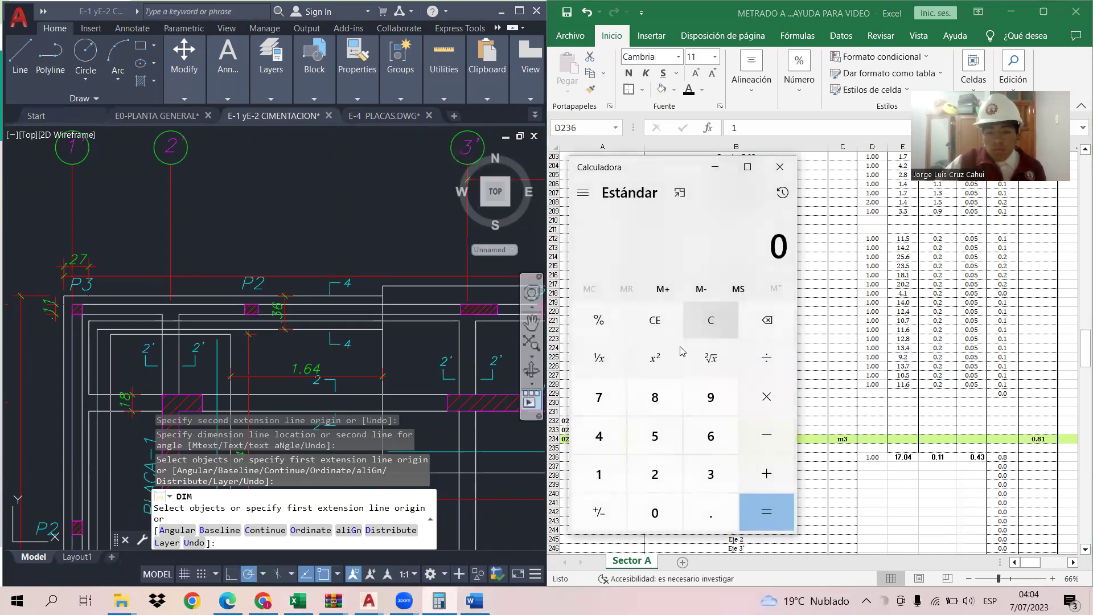
{"action": "left_click", "coordinate": [598, 474]}
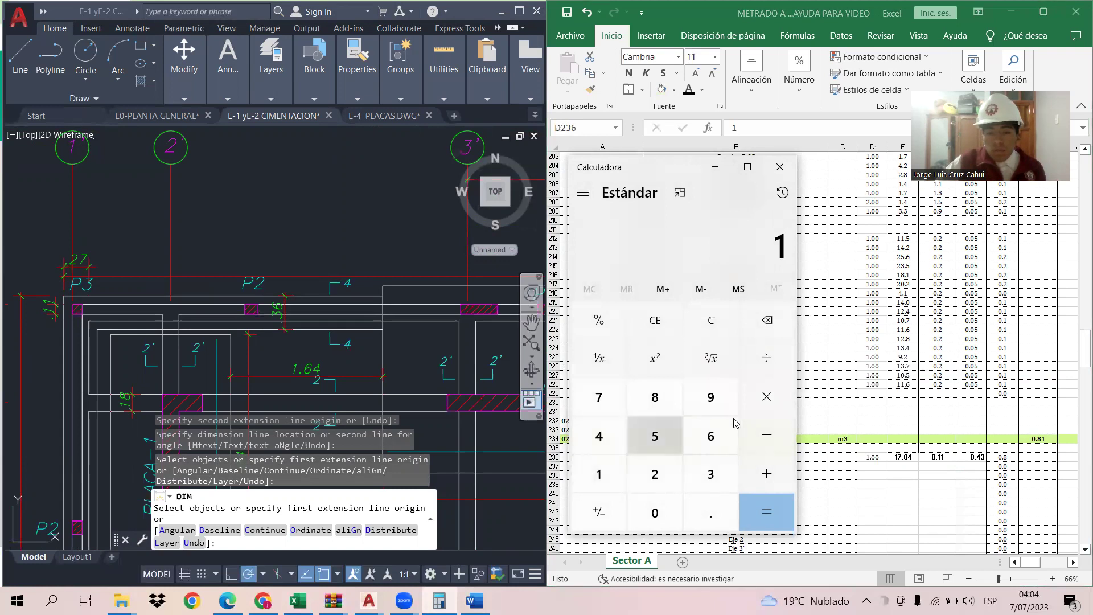
{"action": "left_click", "coordinate": [790, 396]}
{"action": "left_click", "coordinate": [604, 464]}
{"action": "left_click", "coordinate": [599, 397]}
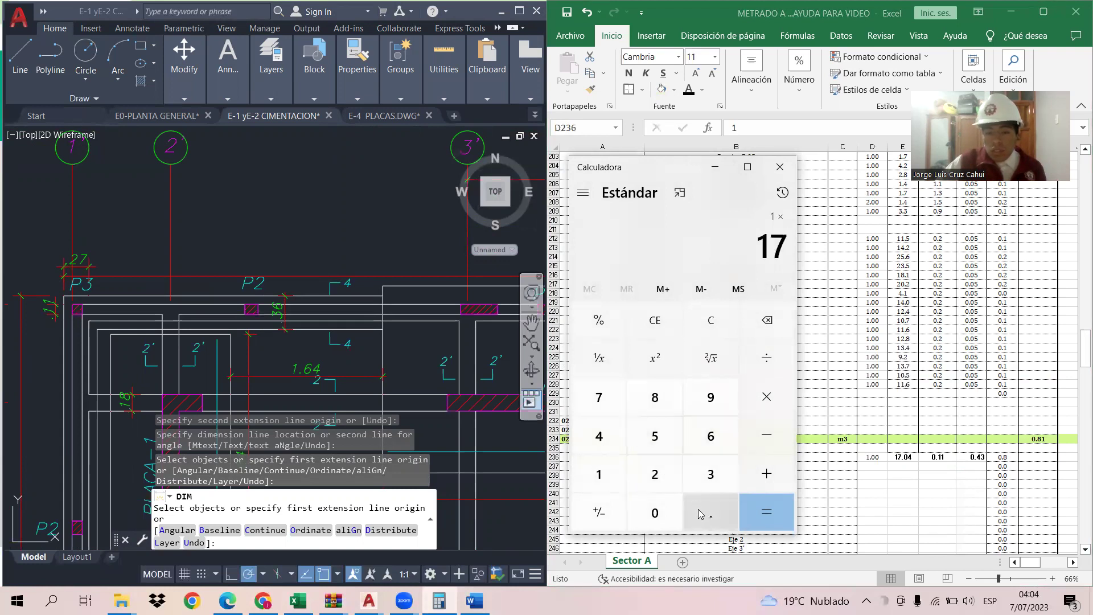
{"action": "left_click", "coordinate": [655, 512]}
{"action": "left_click", "coordinate": [598, 435]}
{"action": "left_click", "coordinate": [745, 398]}
{"action": "left_click", "coordinate": [655, 512]}
{"action": "left_click", "coordinate": [711, 513]}
{"action": "left_click", "coordinate": [619, 480]}
{"action": "left_click", "coordinate": [619, 480]}
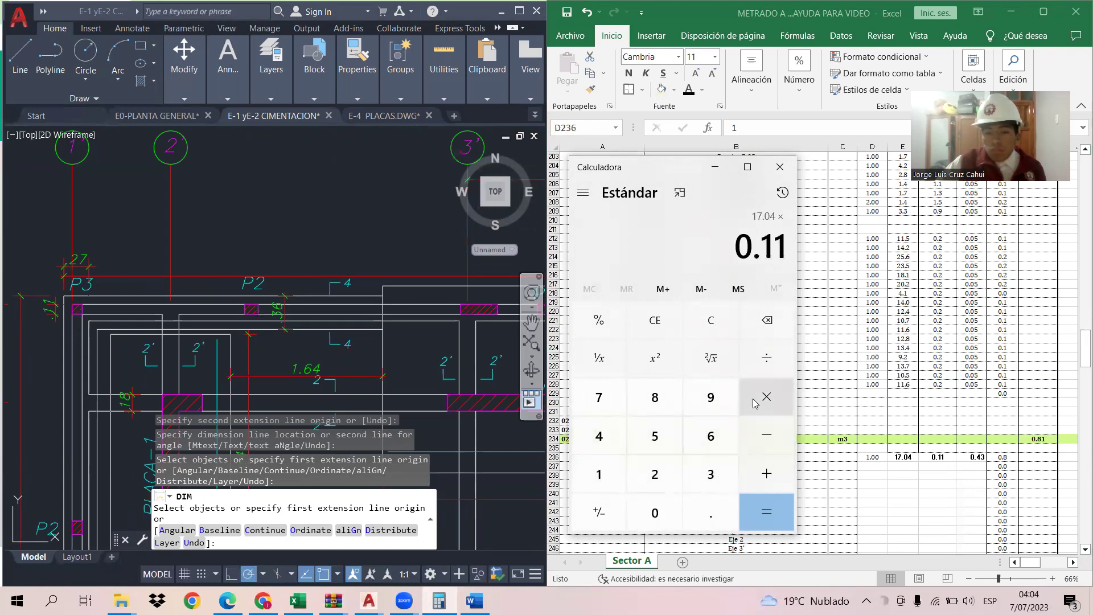
{"action": "left_click", "coordinate": [757, 399]}
{"action": "left_click", "coordinate": [655, 513]}
{"action": "left_click", "coordinate": [711, 513]}
{"action": "left_click", "coordinate": [618, 441]}
{"action": "left_click", "coordinate": [709, 472]}
{"action": "left_click", "coordinate": [760, 508]}
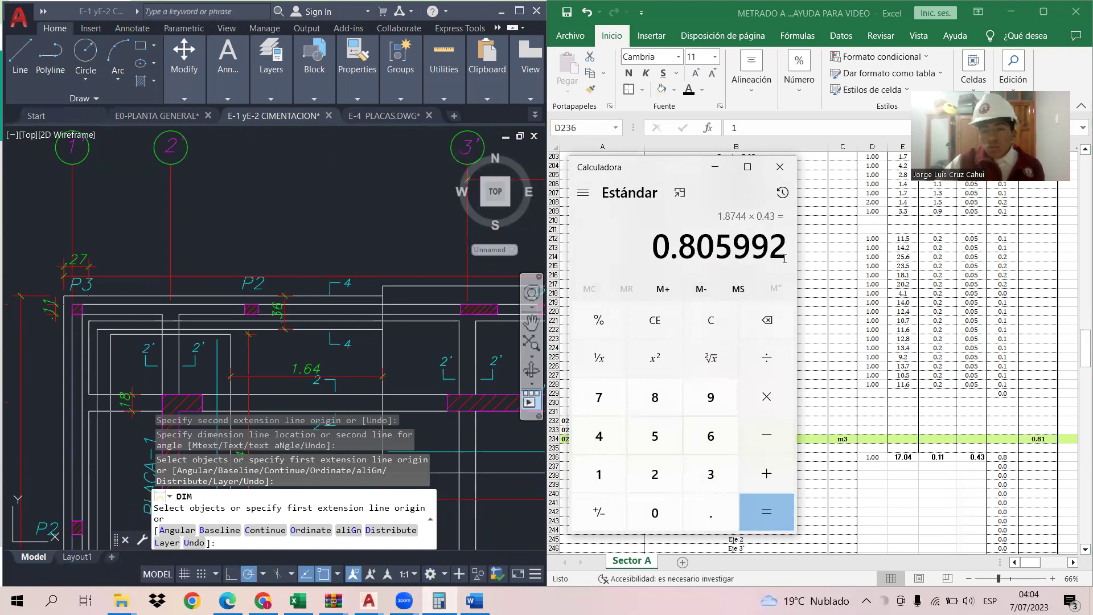
{"action": "left_click", "coordinate": [715, 166]}
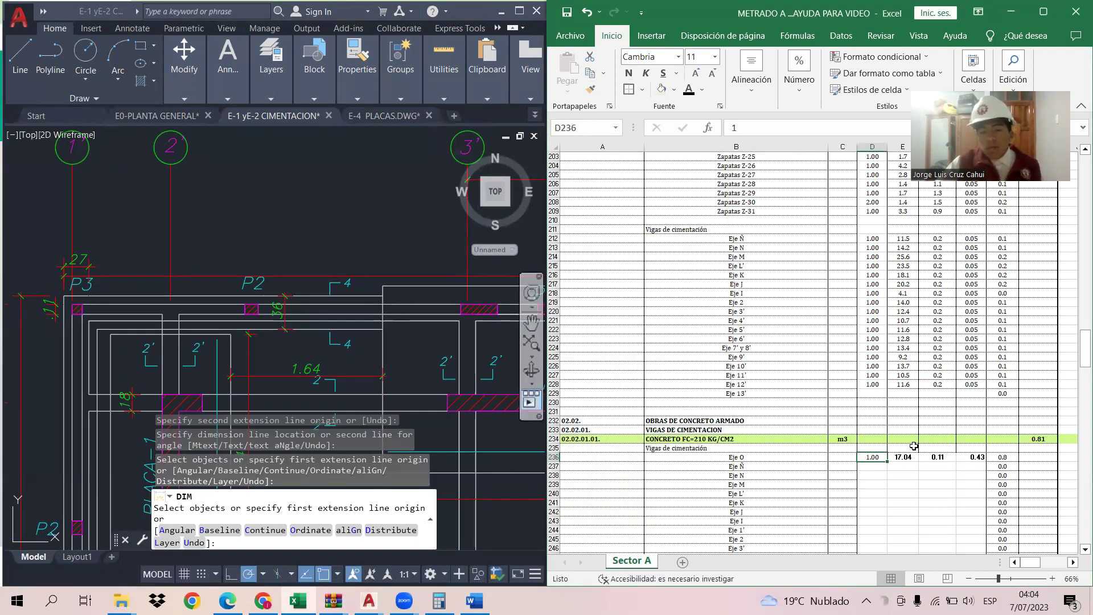
Step: Copy the quantities, lengths and widths of Eje Ñ to Eje 12' from the upper Vigas de cimentación list into the CONCRETO FC=210 rows starting at Eje Ñ
{"action": "scroll", "coordinate": [911, 444], "scroll_direction": "down", "scroll_amount": 8}
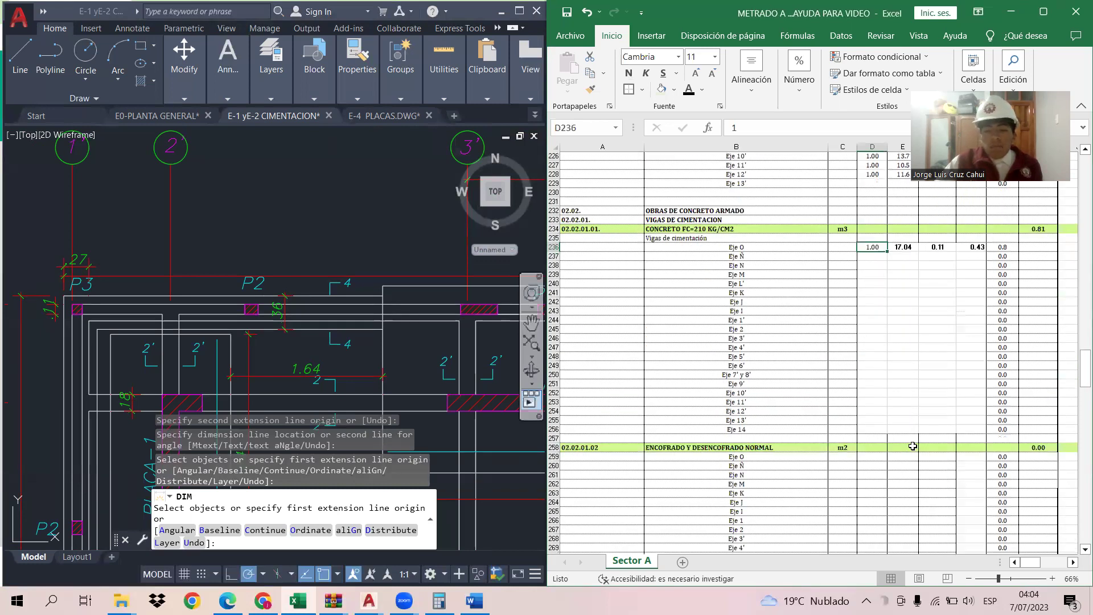
{"action": "scroll", "coordinate": [912, 446], "scroll_direction": "down", "scroll_amount": 2}
{"action": "scroll", "coordinate": [911, 443], "scroll_direction": "up", "scroll_amount": 3}
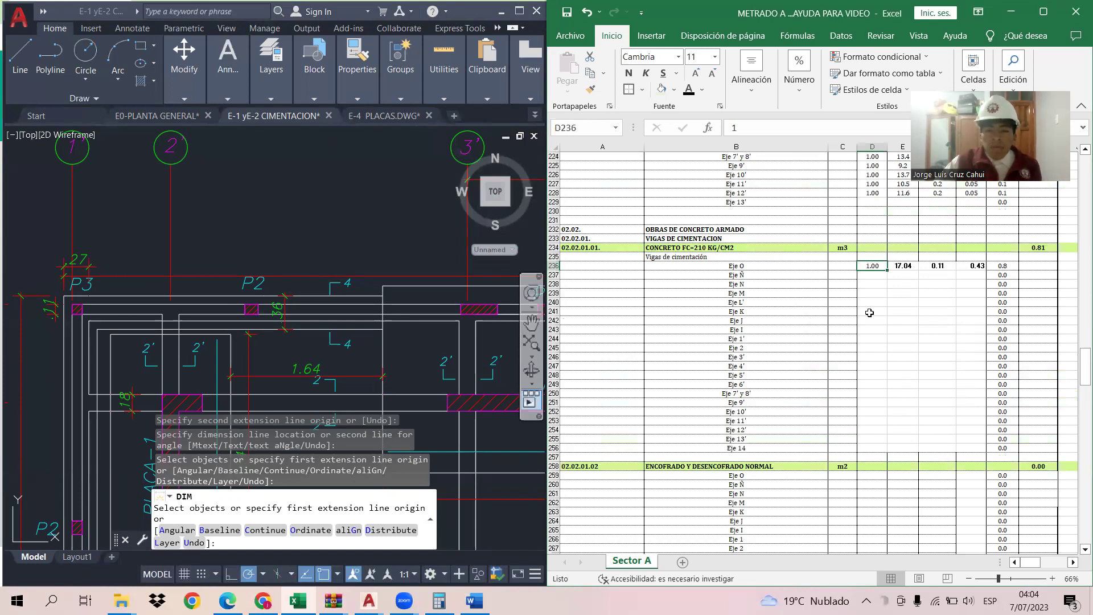
{"action": "left_click", "coordinate": [878, 276]}
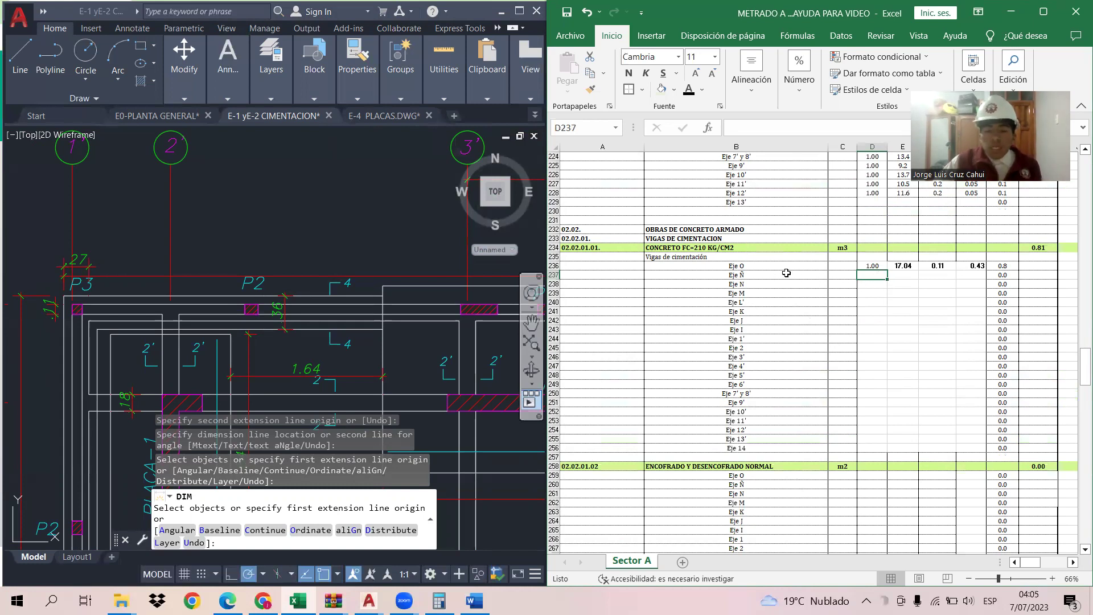
{"action": "scroll", "coordinate": [878, 275], "scroll_direction": "up", "scroll_amount": 5}
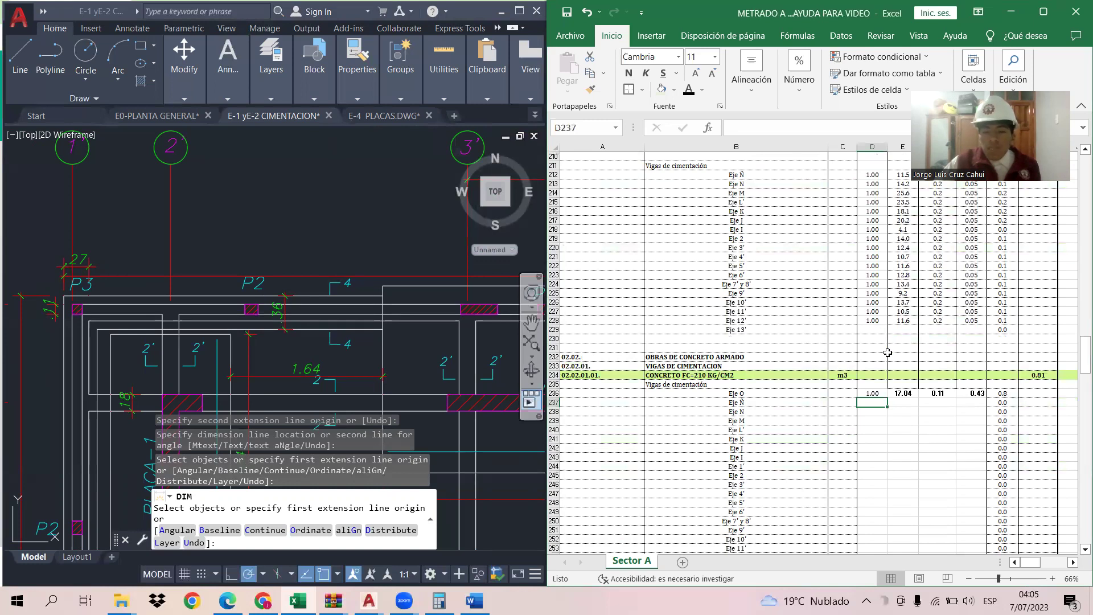
{"action": "scroll", "coordinate": [889, 340], "scroll_direction": "up", "scroll_amount": 3}
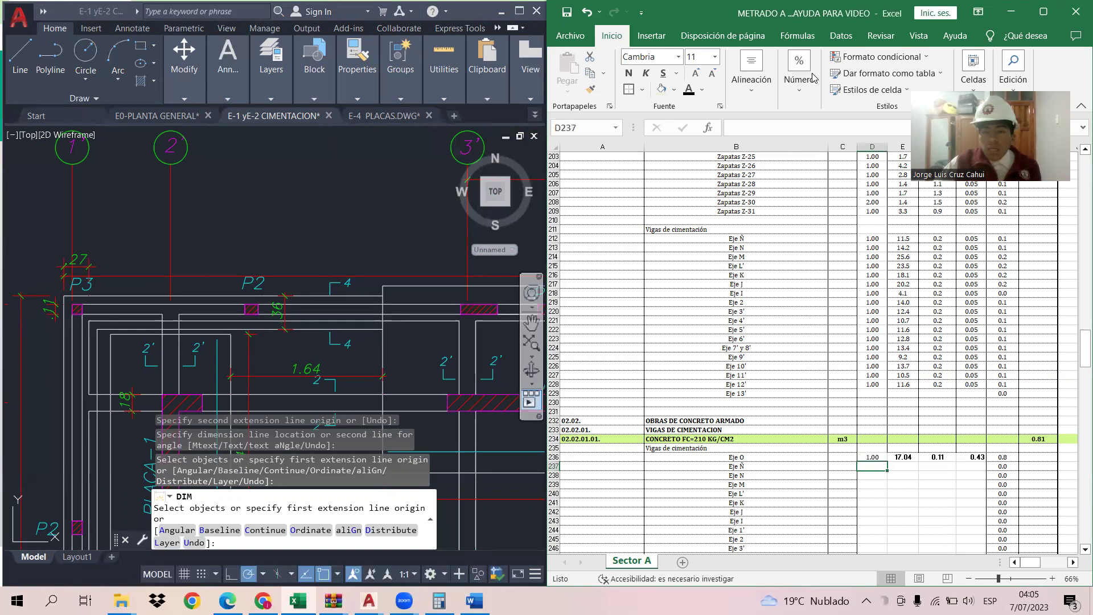
{"action": "left_click_drag", "start_coordinate": [868, 236], "coordinate": [946, 384]}
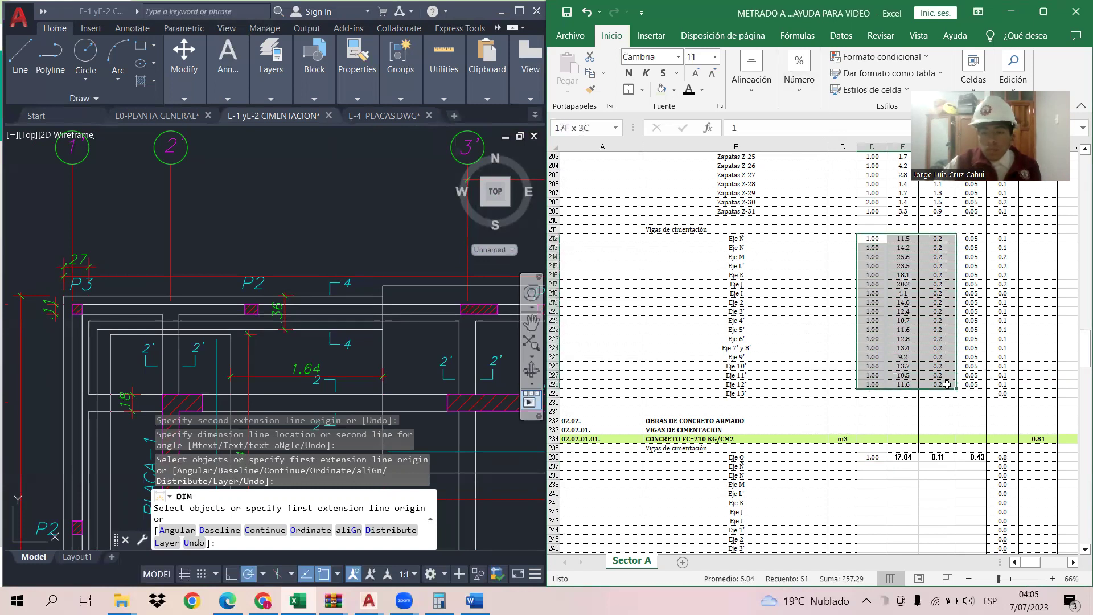
{"action": "key", "text": "ctrl+c"}
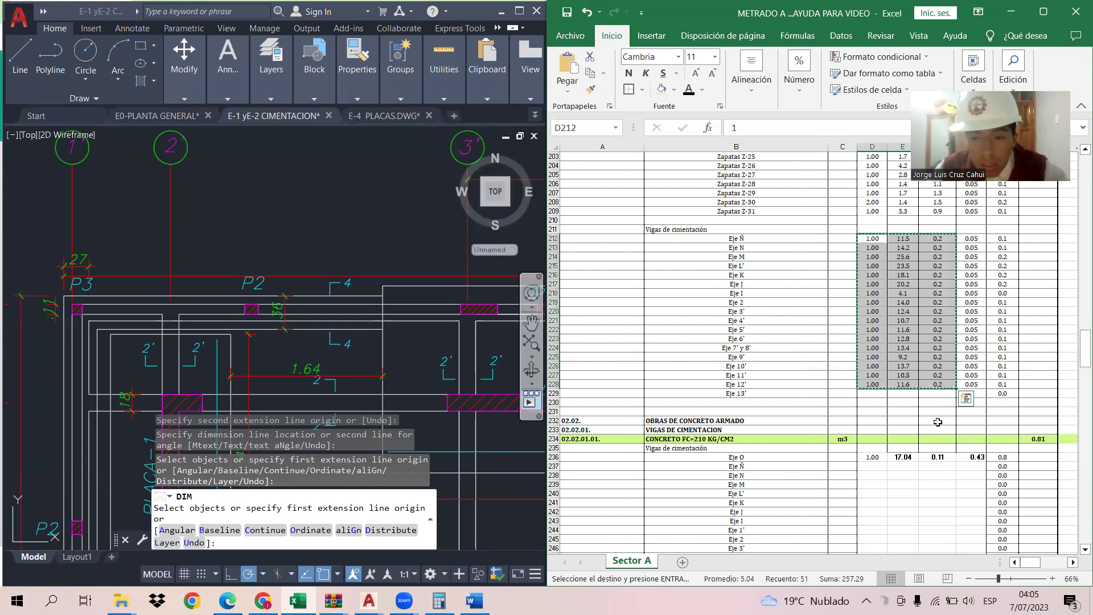
{"action": "left_click", "coordinate": [872, 465]}
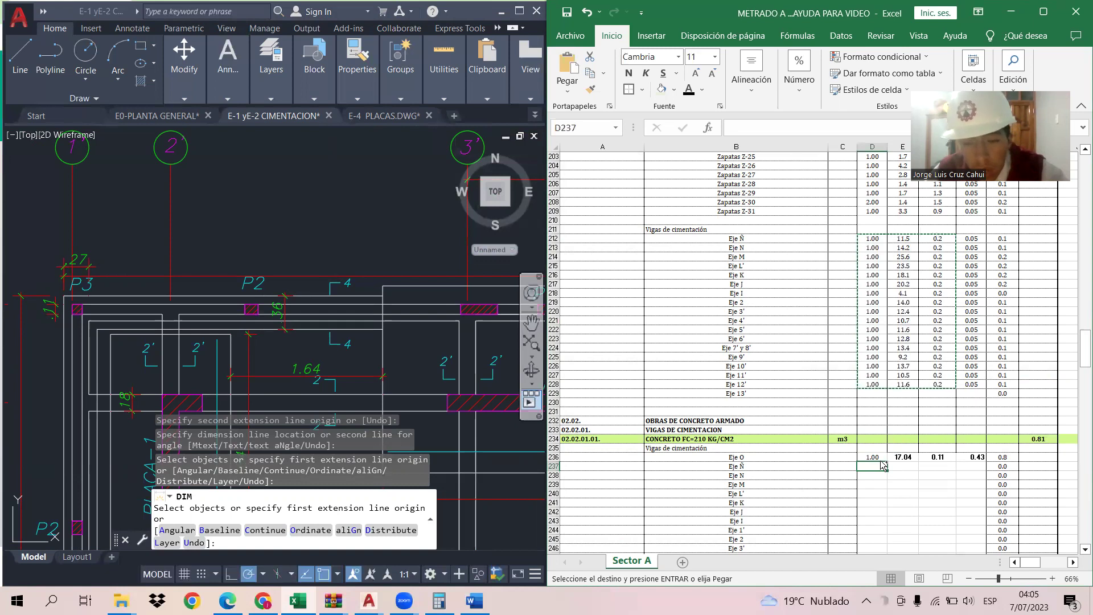
{"action": "key", "text": "ctrl+v"}
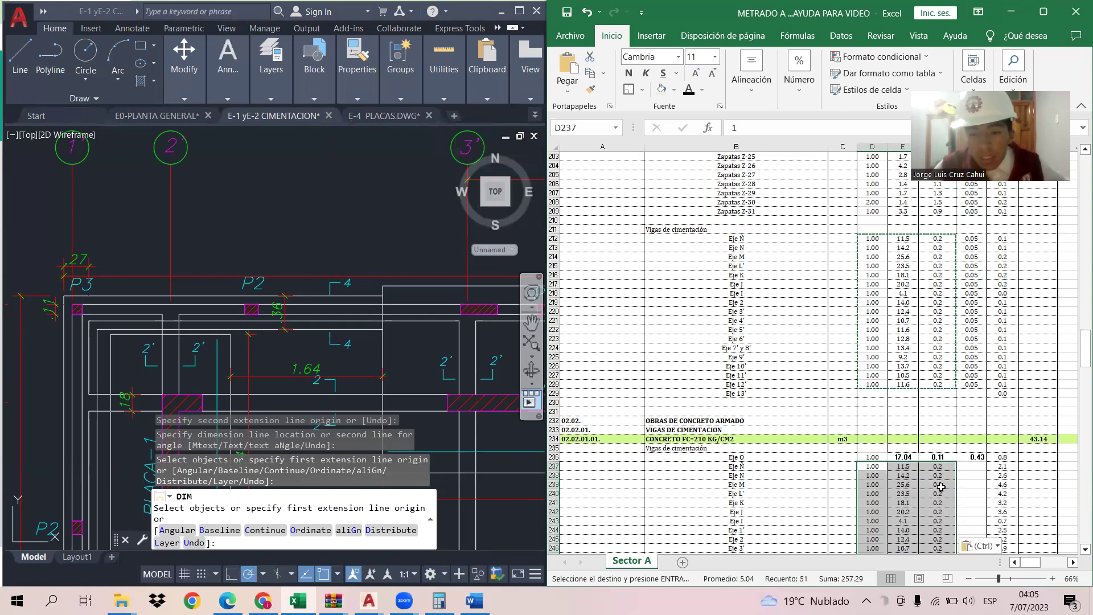
Step: Enter a height of 0.43 for Eje Ñ and fill it down through the Eje 11' row of the concrete takeoff
{"action": "left_click", "coordinate": [970, 467]}
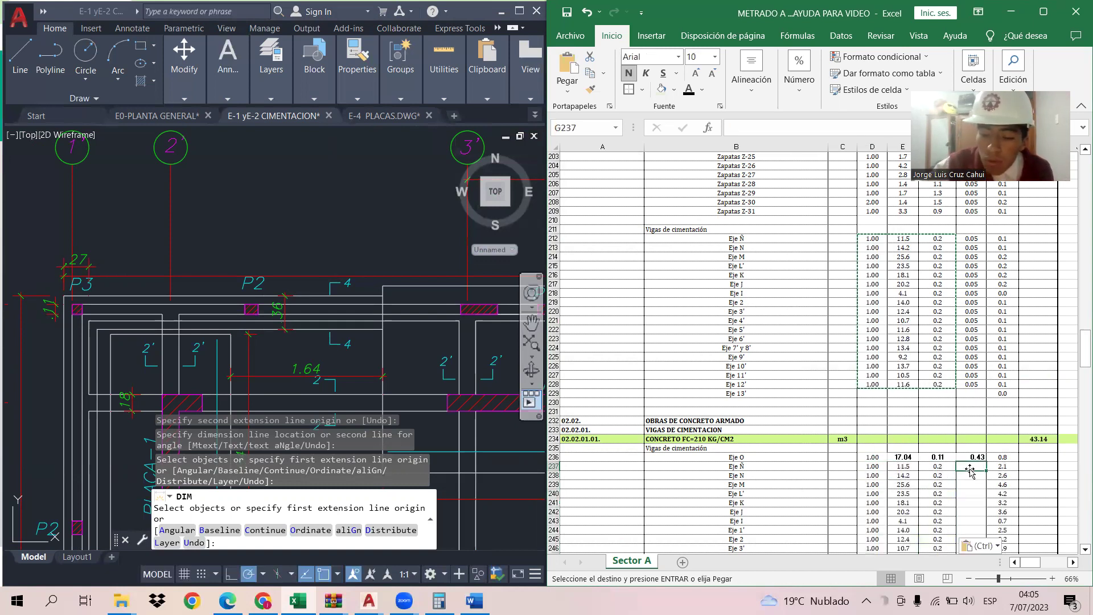
{"action": "key", "text": "Escape"}
{"action": "type", "text": "0.43"}
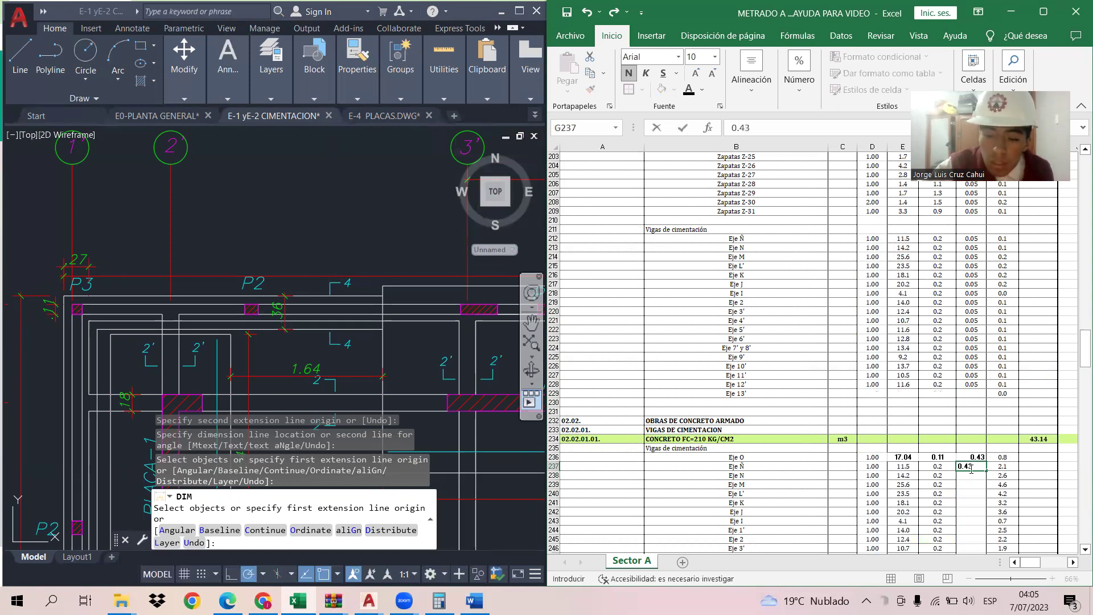
{"action": "key", "text": "Return"}
{"action": "scroll", "coordinate": [979, 422], "scroll_direction": "down", "scroll_amount": 2}
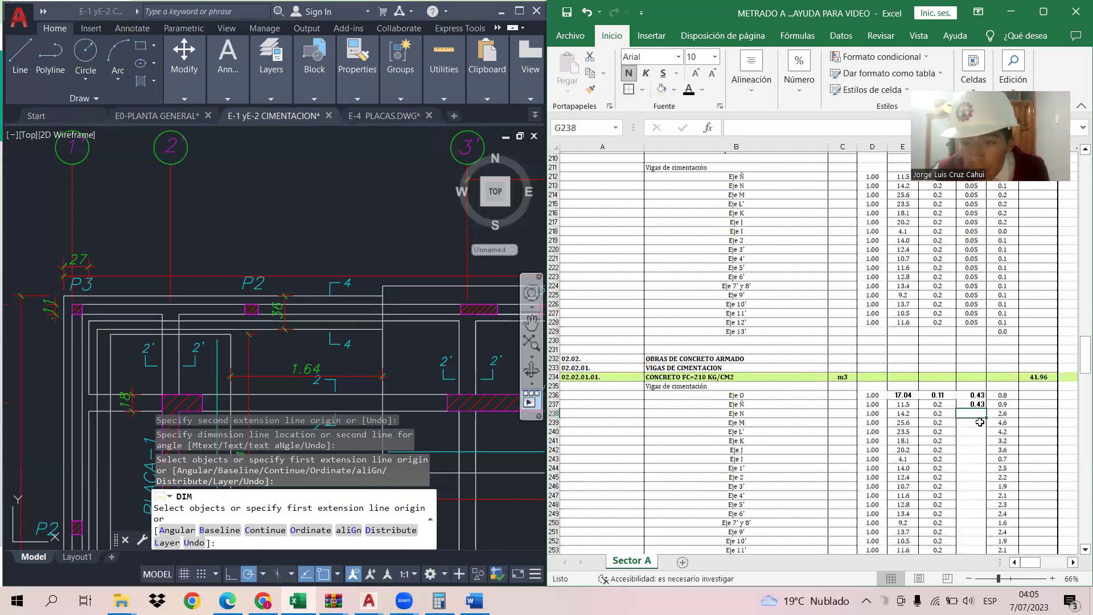
{"action": "left_click", "coordinate": [980, 404]}
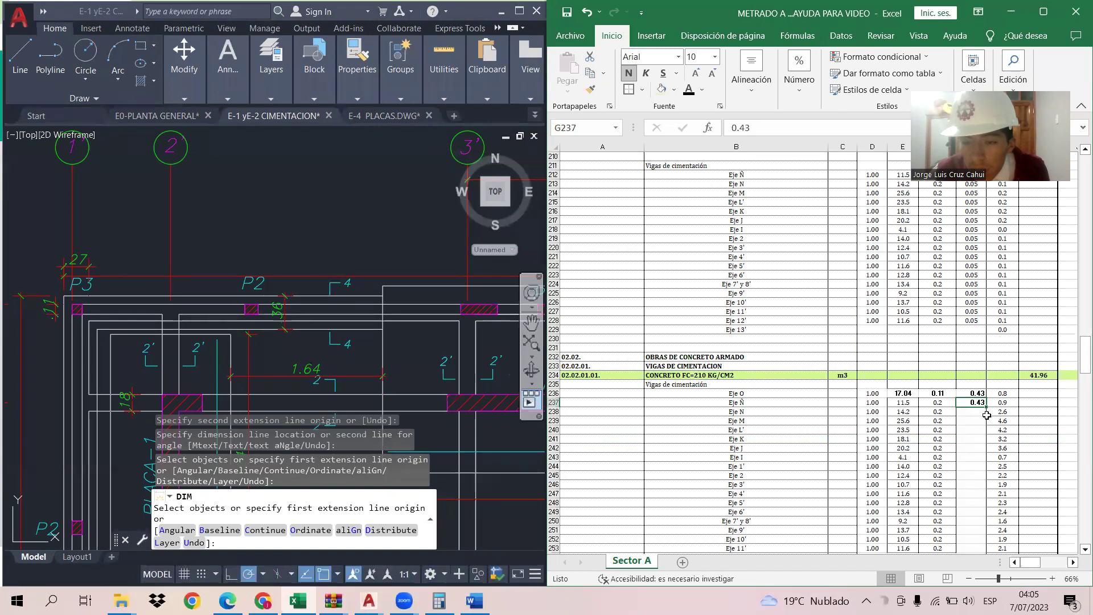
{"action": "left_click_drag", "start_coordinate": [986, 407], "coordinate": [985, 434]}
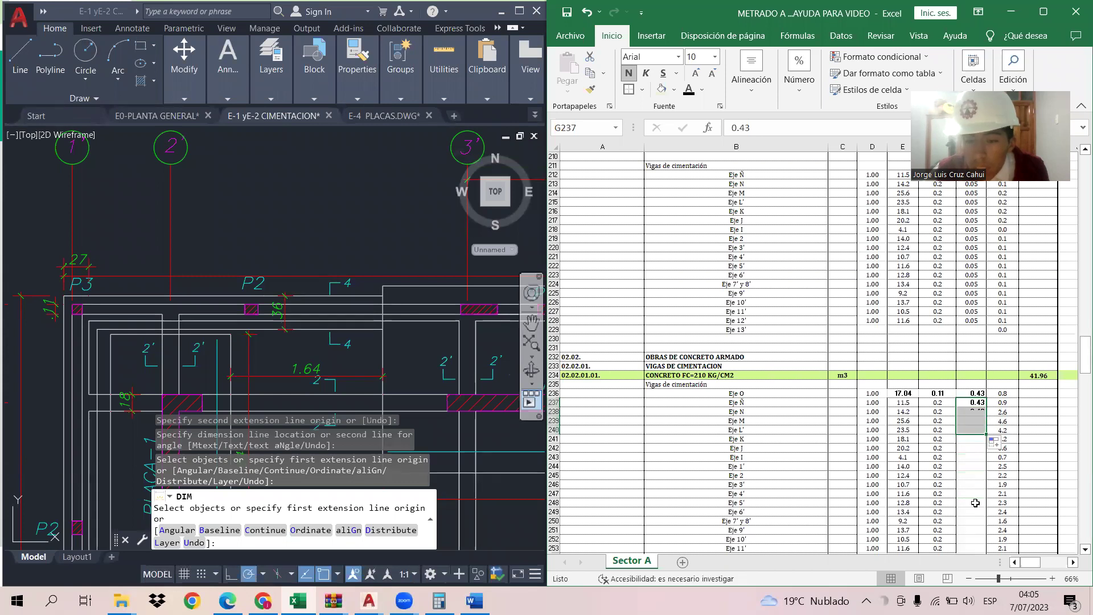
{"action": "scroll", "coordinate": [956, 486], "scroll_direction": "down", "scroll_amount": 2}
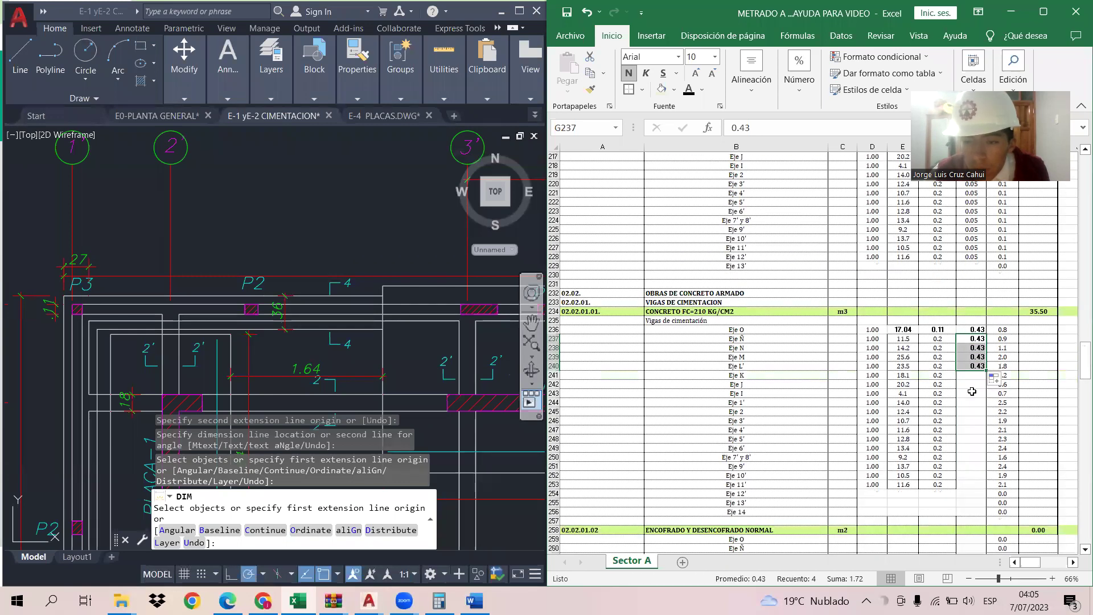
{"action": "left_click", "coordinate": [980, 368]}
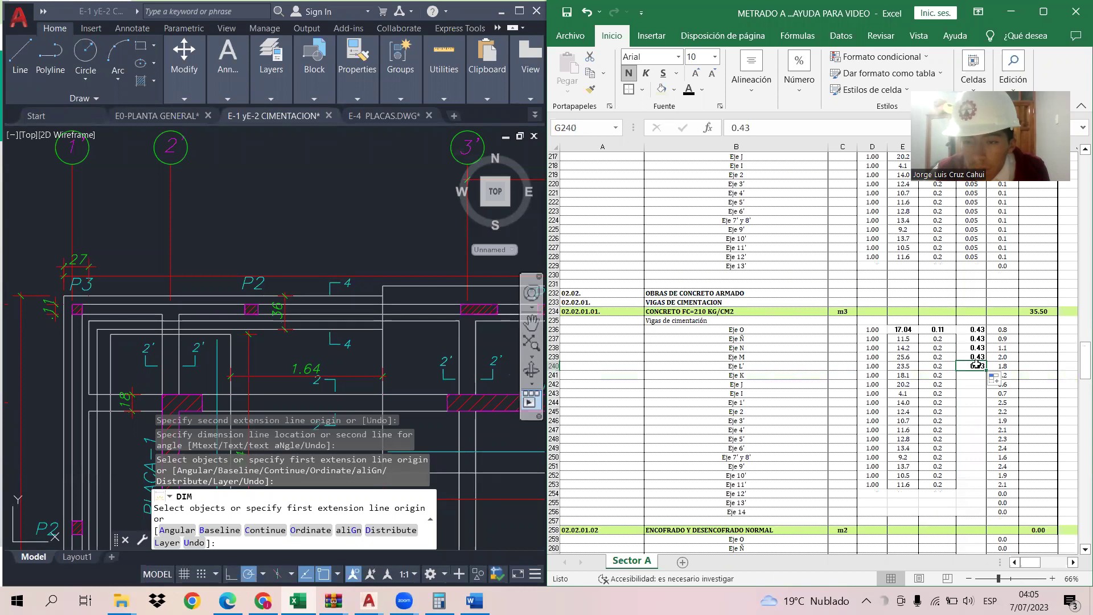
{"action": "left_click_drag", "start_coordinate": [986, 370], "coordinate": [992, 485]}
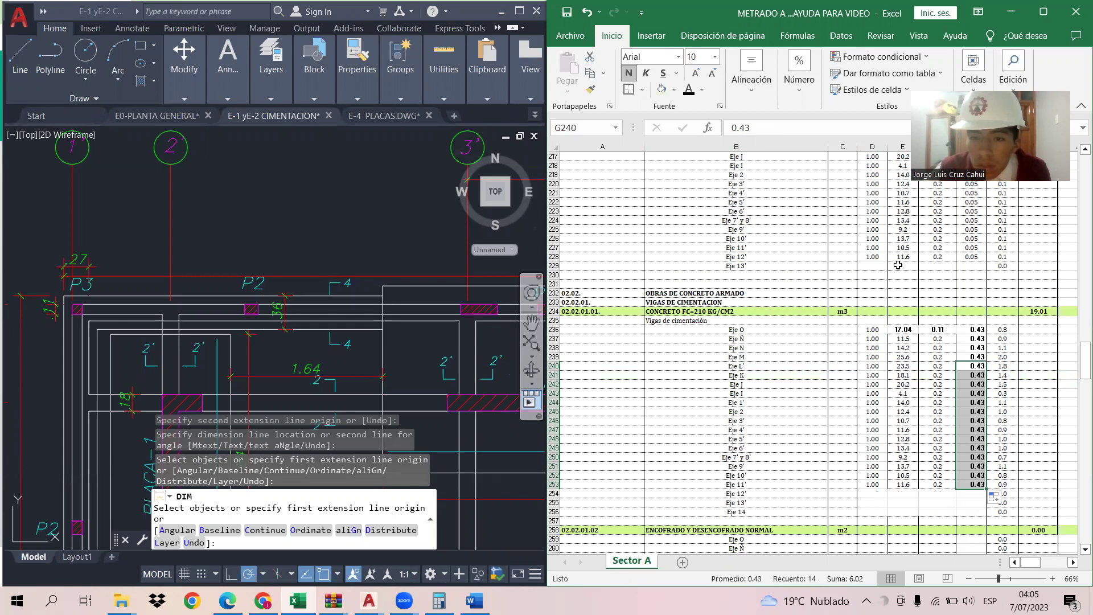
Step: Clear the leftover labels Eje 12', Eje 13' and Eje 14 below the last filled beam row of the concrete takeoff
{"action": "scroll", "coordinate": [898, 265], "scroll_direction": "up", "scroll_amount": 2}
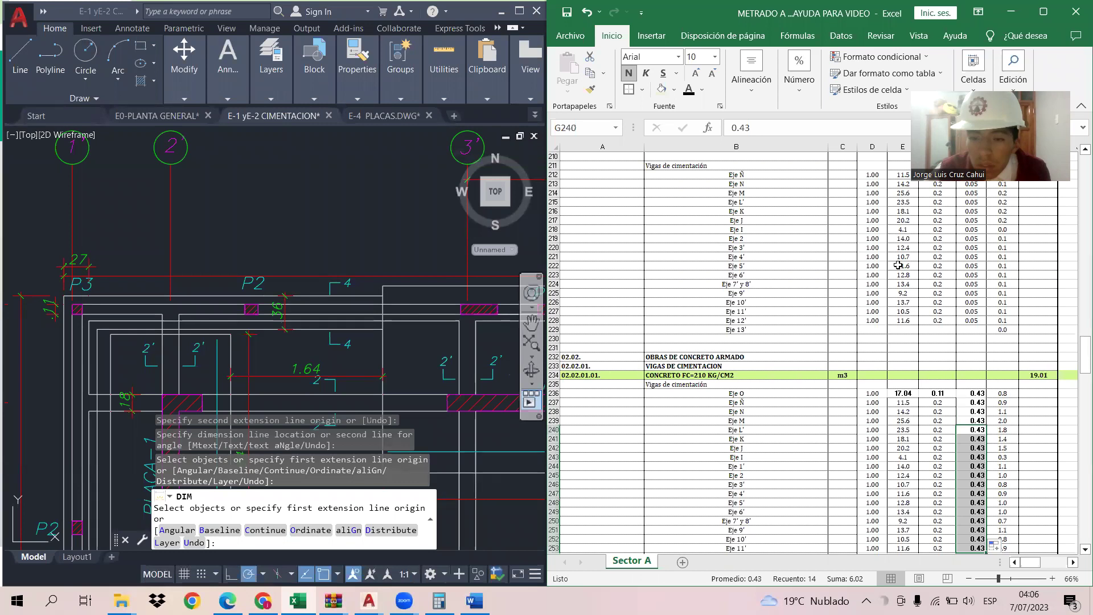
{"action": "scroll", "coordinate": [897, 265], "scroll_direction": "down", "scroll_amount": 2}
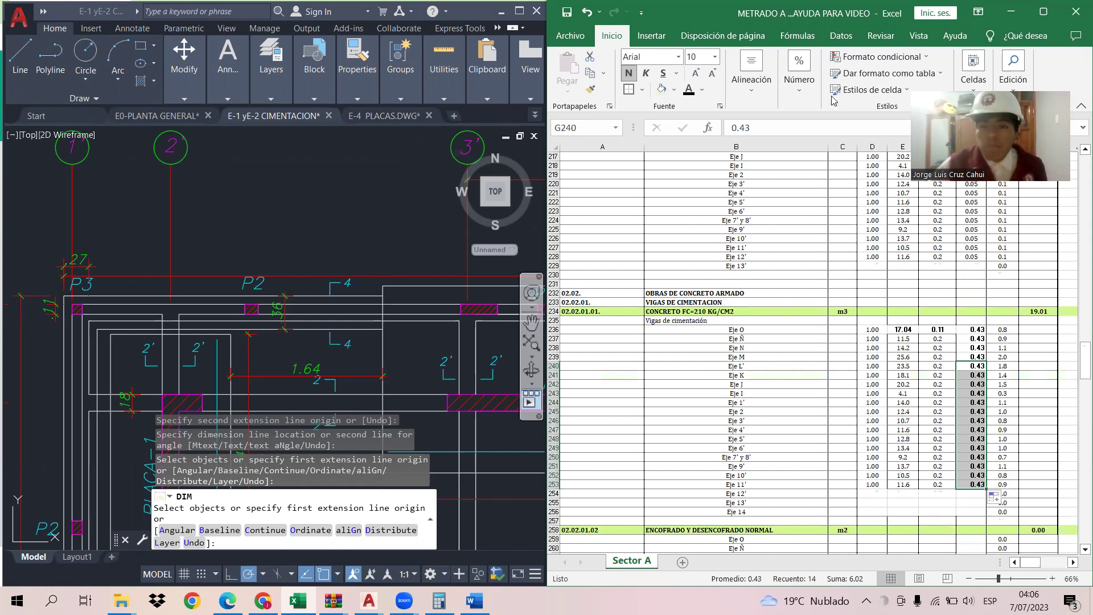
{"action": "scroll", "coordinate": [866, 264], "scroll_direction": "up", "scroll_amount": 5}
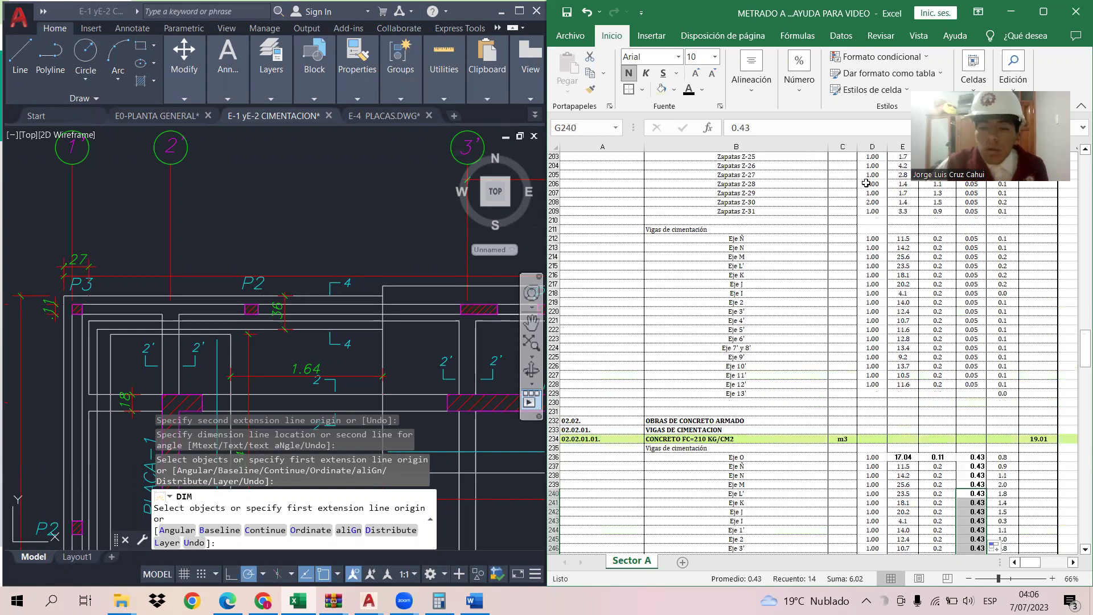
{"action": "left_click", "coordinate": [815, 86]}
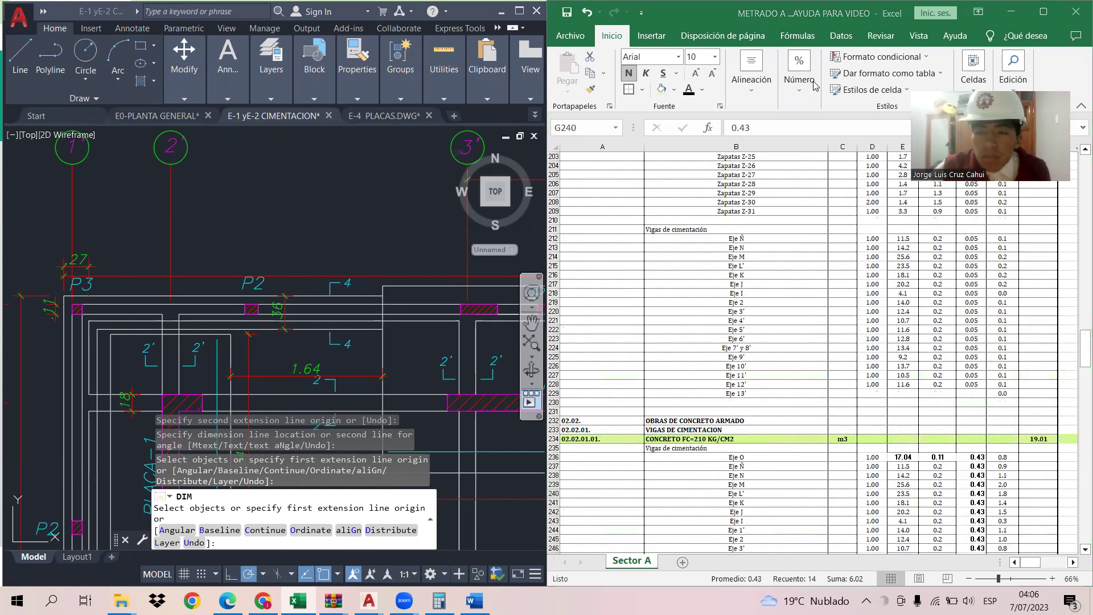
{"action": "scroll", "coordinate": [846, 397], "scroll_direction": "down", "scroll_amount": 7}
{"action": "scroll", "coordinate": [850, 400], "scroll_direction": "down", "scroll_amount": 1}
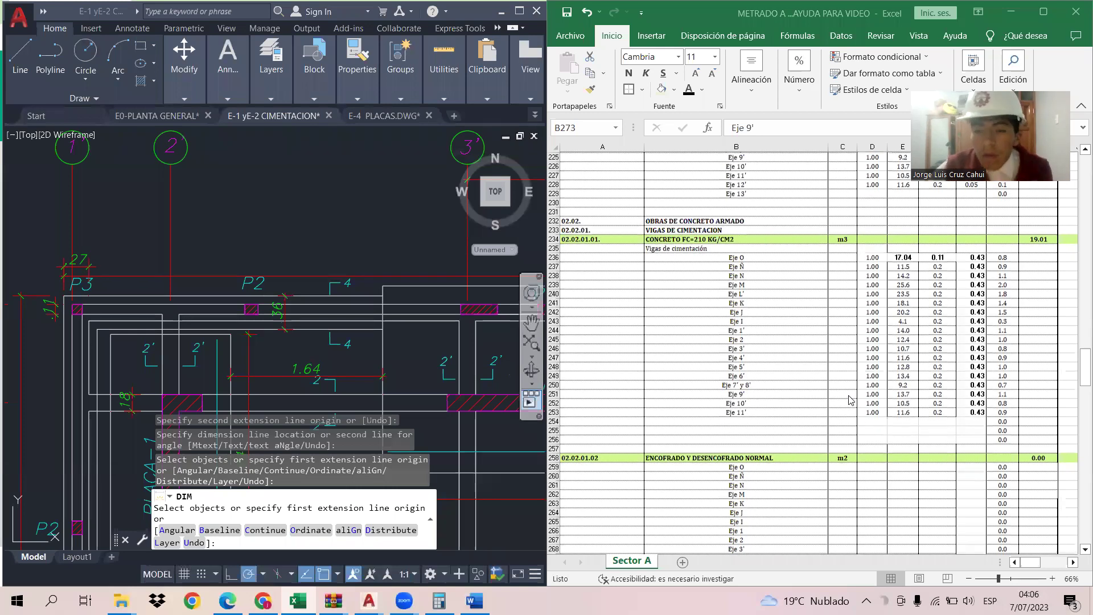
{"action": "scroll", "coordinate": [850, 399], "scroll_direction": "down", "scroll_amount": 2}
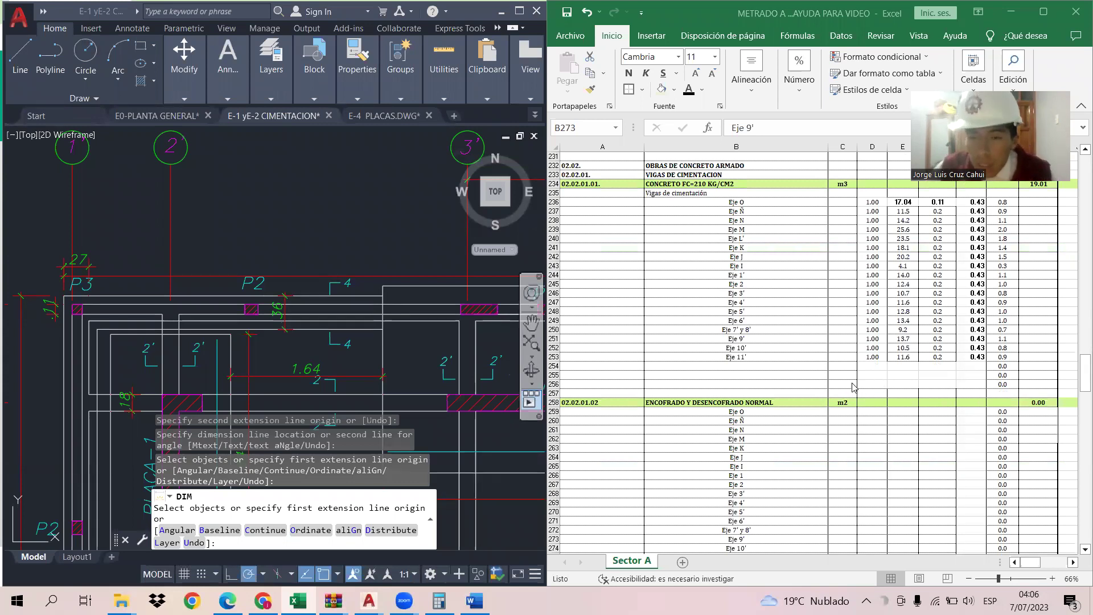
Step: Copy the quantities of Eje O to Eje 11' from the concrete takeoff into ENCOFRADO Y DESENCOFRADO NORMAL, starting at Eje O
{"action": "left_click", "coordinate": [863, 201]}
{"action": "left_click_drag", "start_coordinate": [865, 201], "coordinate": [875, 356]}
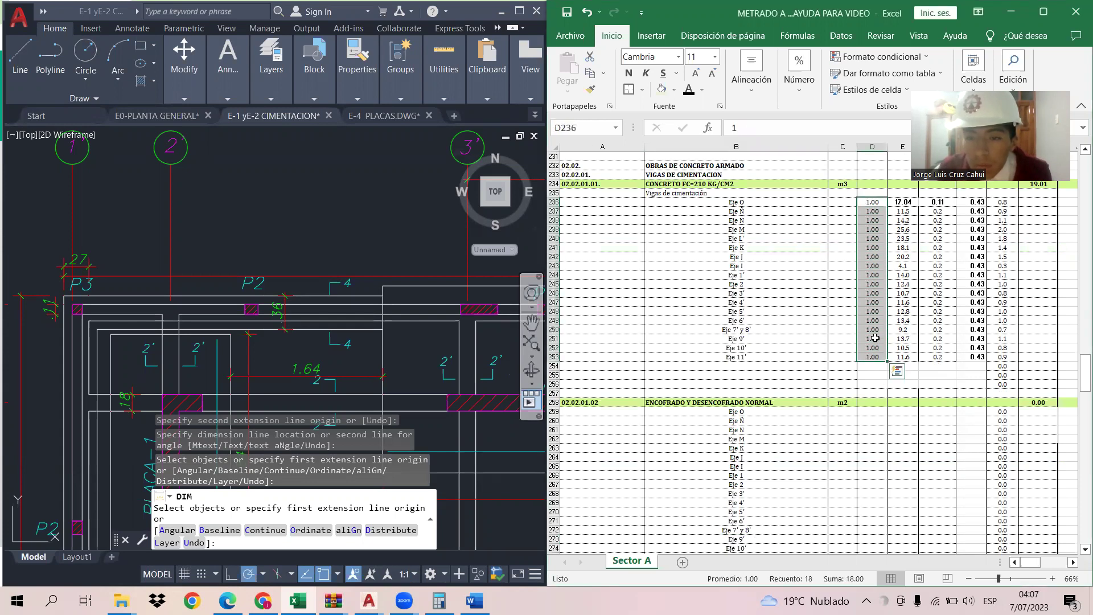
{"action": "right_click", "coordinate": [875, 338]}
{"action": "left_click", "coordinate": [910, 286]}
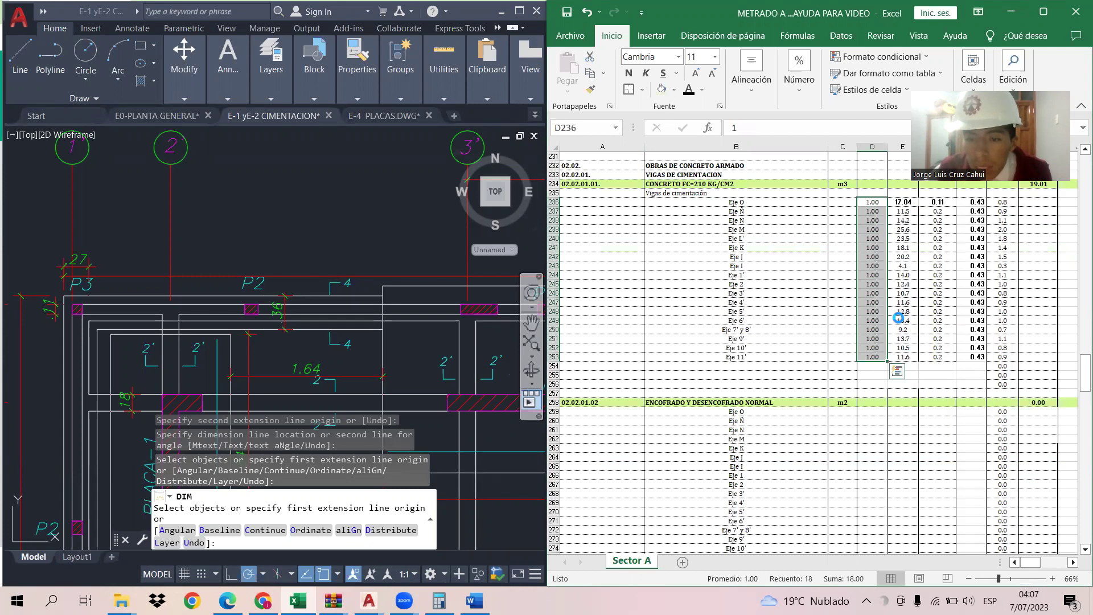
{"action": "left_click", "coordinate": [868, 411]}
{"action": "right_click", "coordinate": [868, 411]}
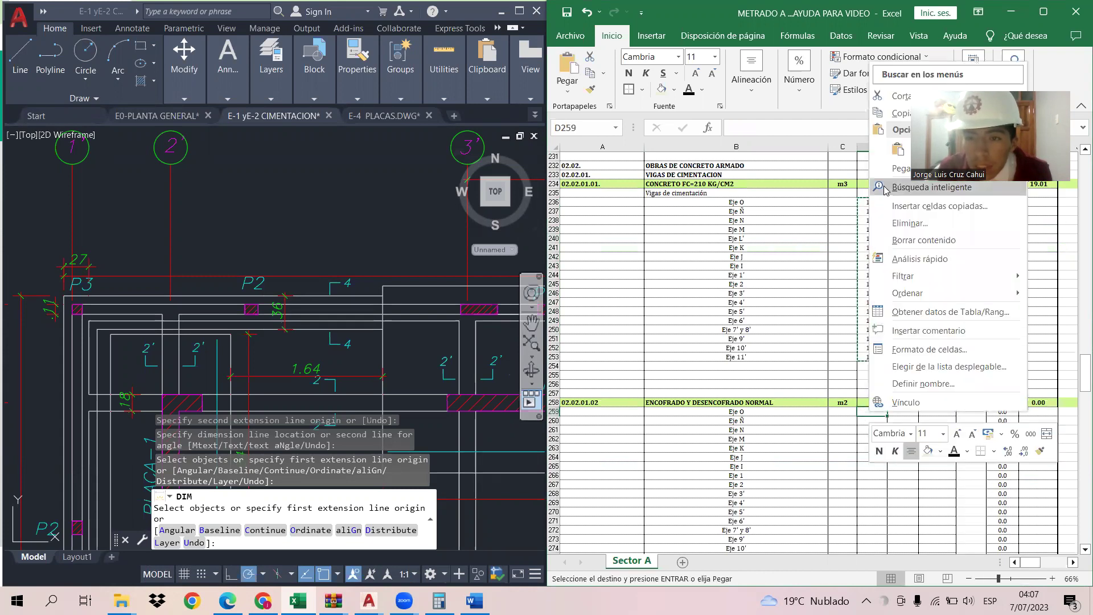
{"action": "left_click", "coordinate": [898, 152]}
Step: Copy the lengths of Eje O to Eje 11' from the CONCRETO FC=210 takeoff into ENCOFRADO Y DESENCOFRADO NORMAL, starting at Eje O
{"action": "left_click", "coordinate": [902, 429]}
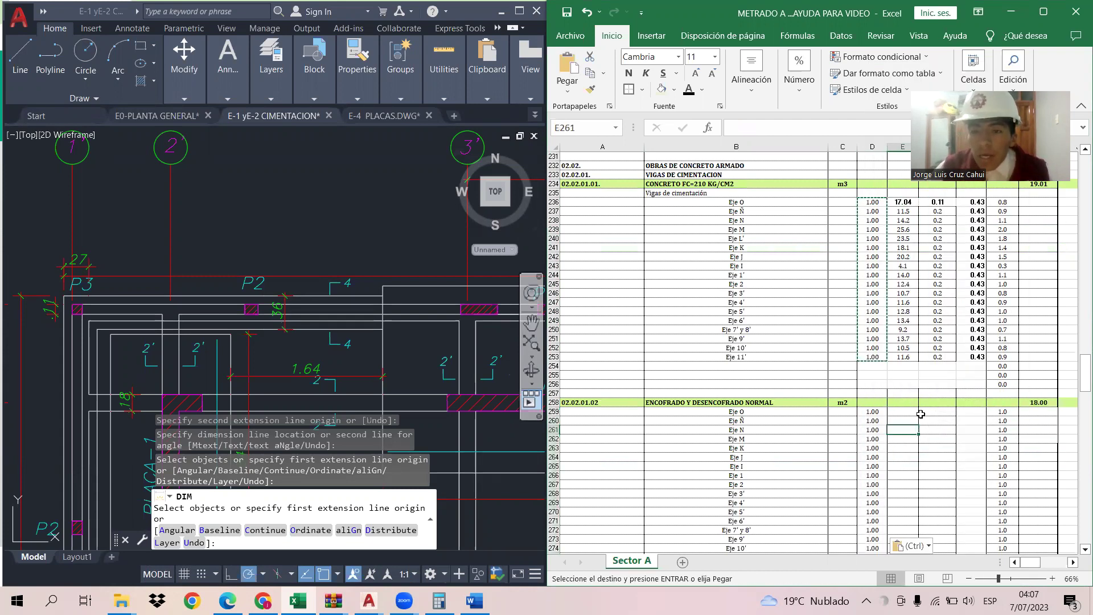
{"action": "scroll", "coordinate": [922, 329], "scroll_direction": "up", "scroll_amount": 2}
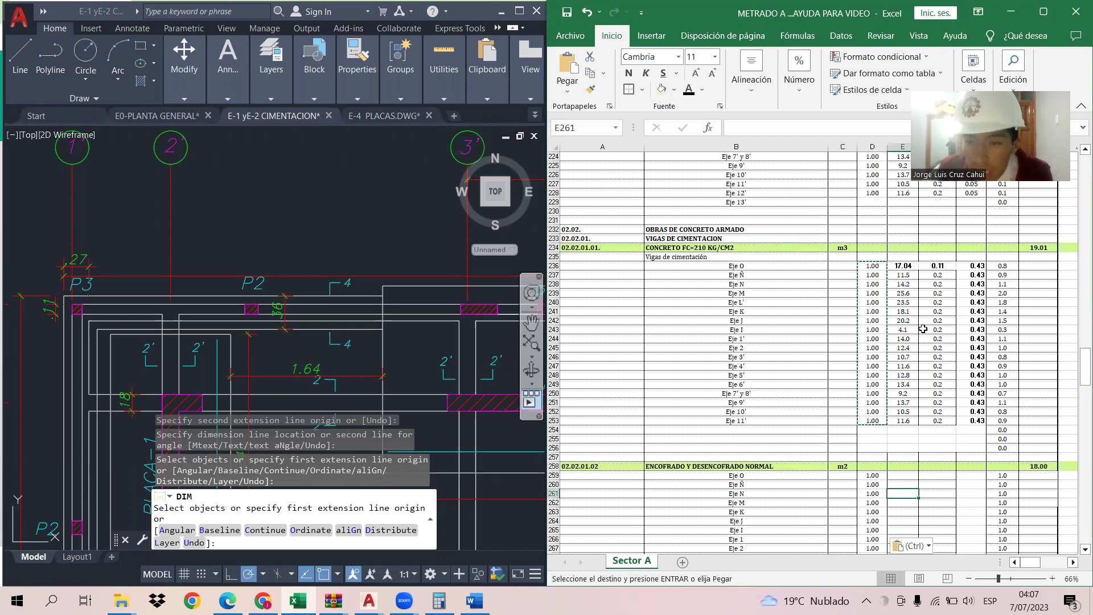
{"action": "left_click", "coordinate": [901, 266]}
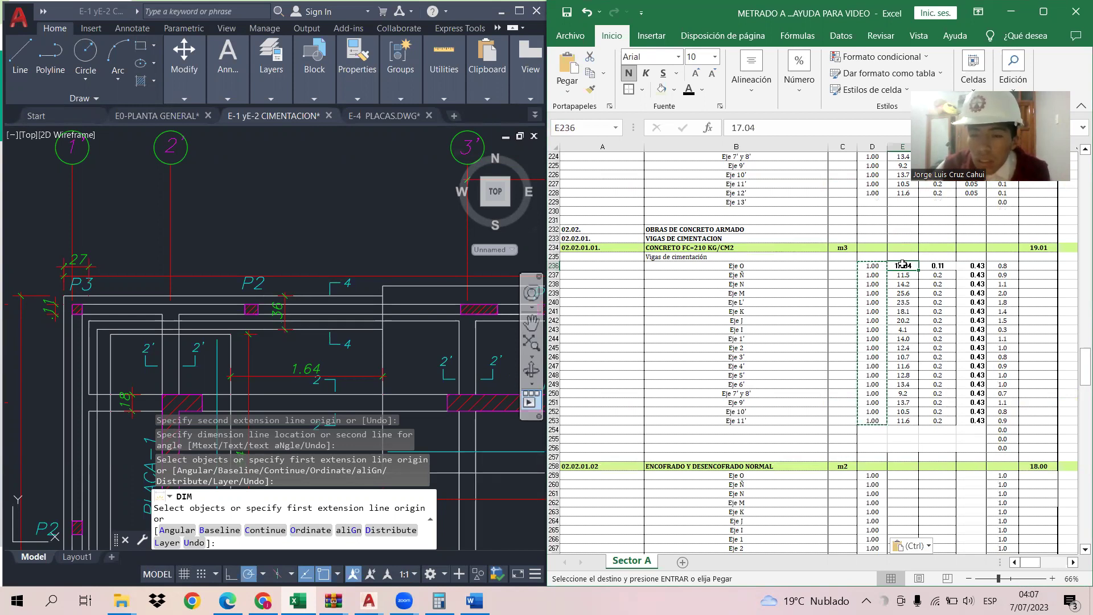
{"action": "left_click_drag", "start_coordinate": [902, 265], "coordinate": [894, 420]}
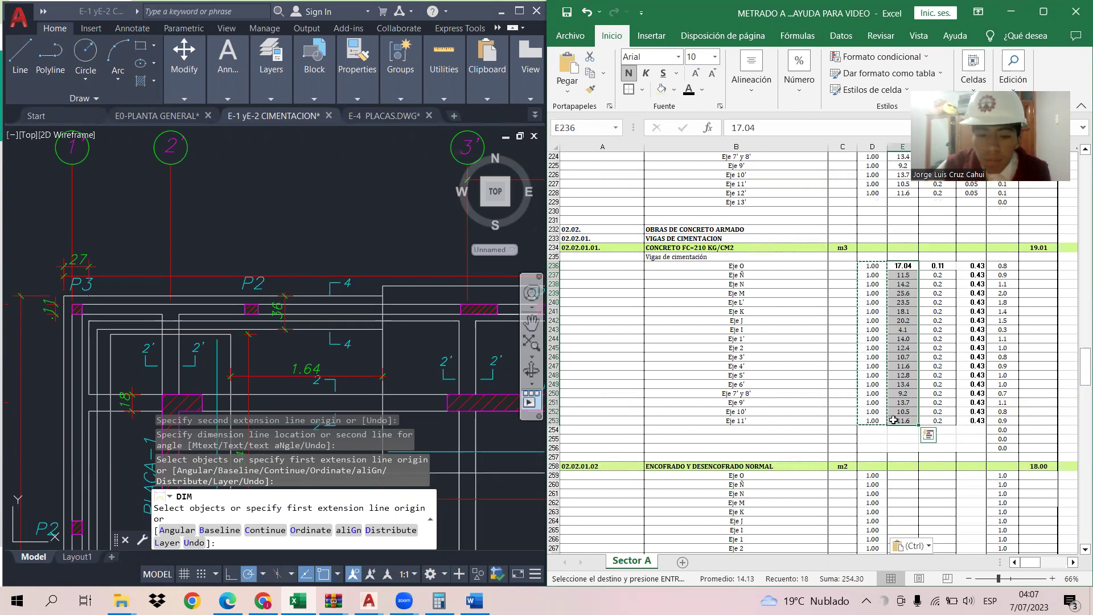
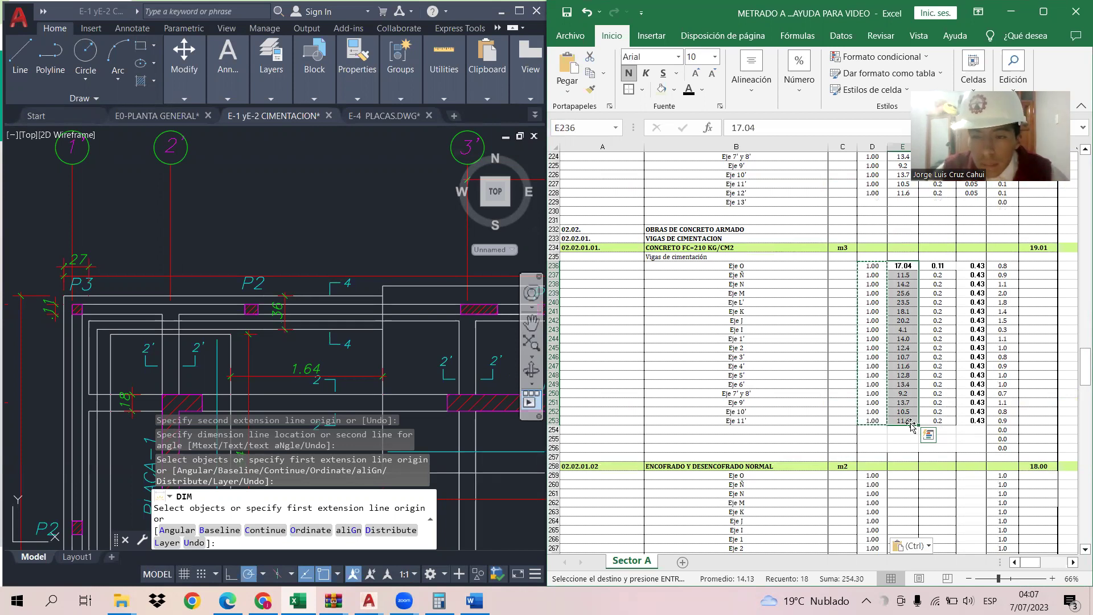
{"action": "key", "text": "ctrl+c"}
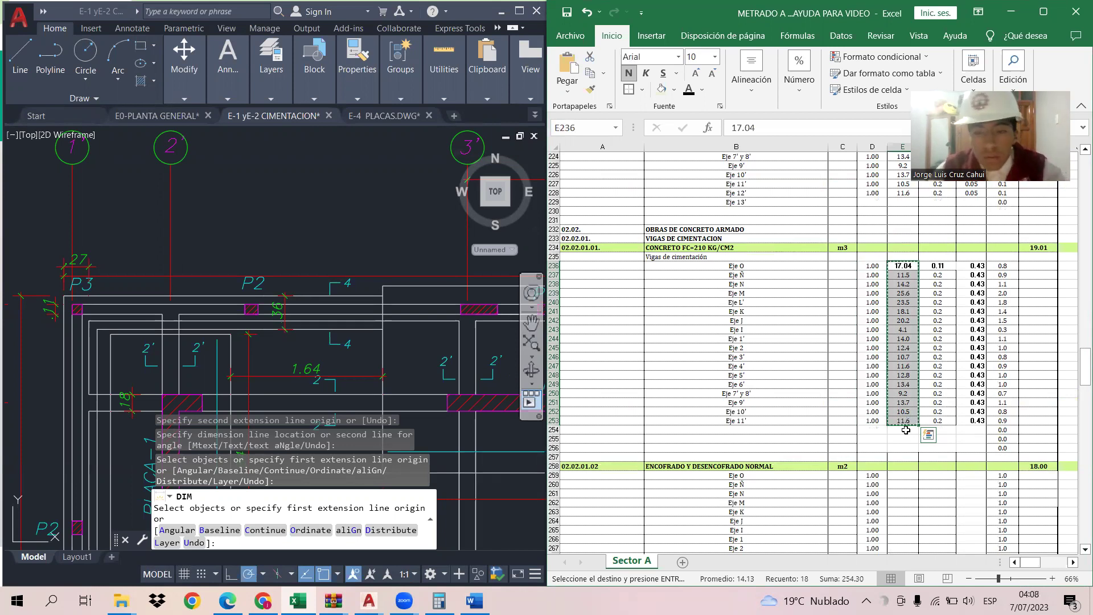
{"action": "left_click", "coordinate": [895, 475]}
{"action": "key", "text": "ctrl+v"}
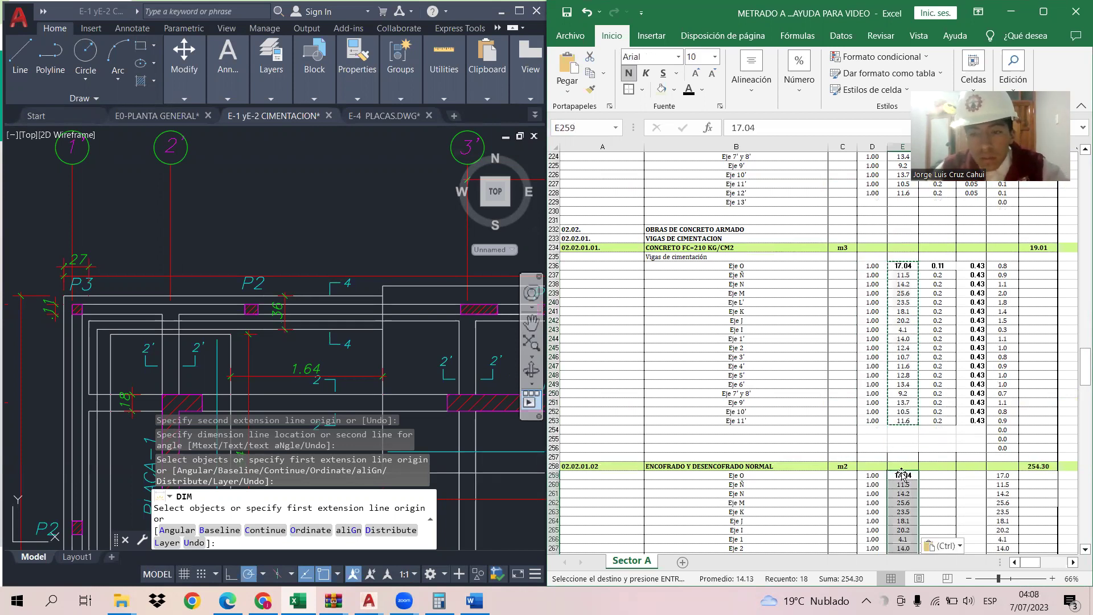
{"action": "scroll", "coordinate": [963, 419], "scroll_direction": "down", "scroll_amount": 5}
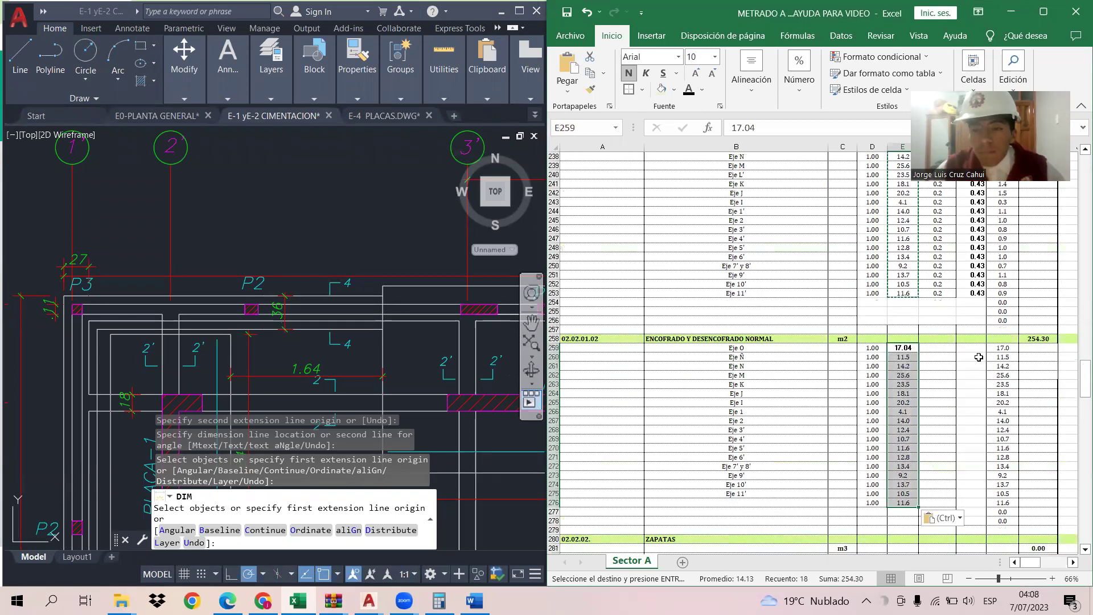
Step: Enter a height of 0.43 for Eje O in the formwork item and fill it down through row 276
{"action": "left_click", "coordinate": [944, 349]}
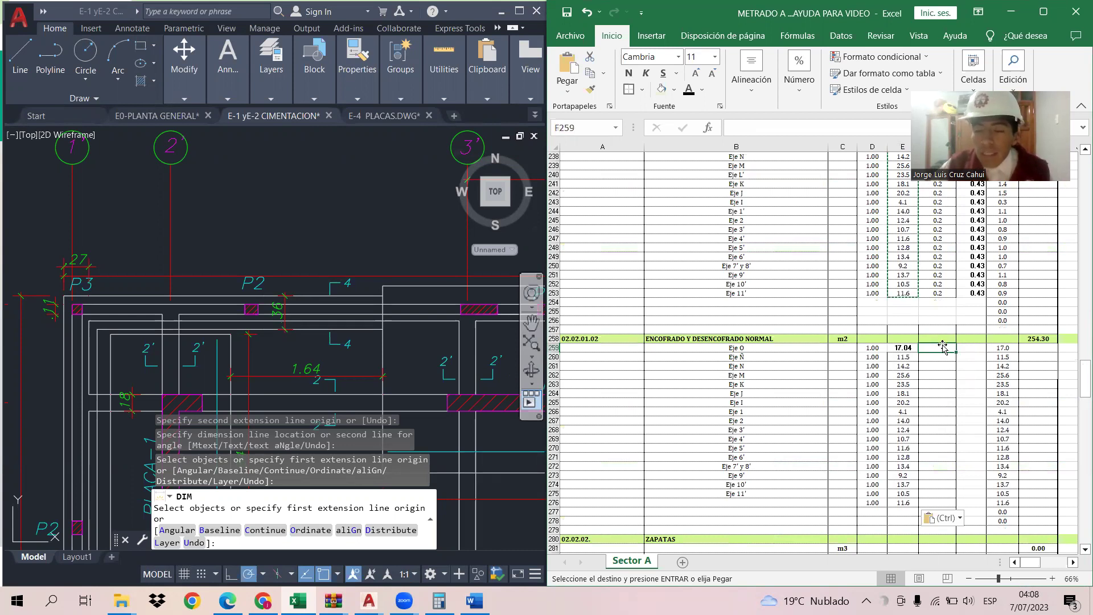
{"action": "left_click", "coordinate": [966, 346]}
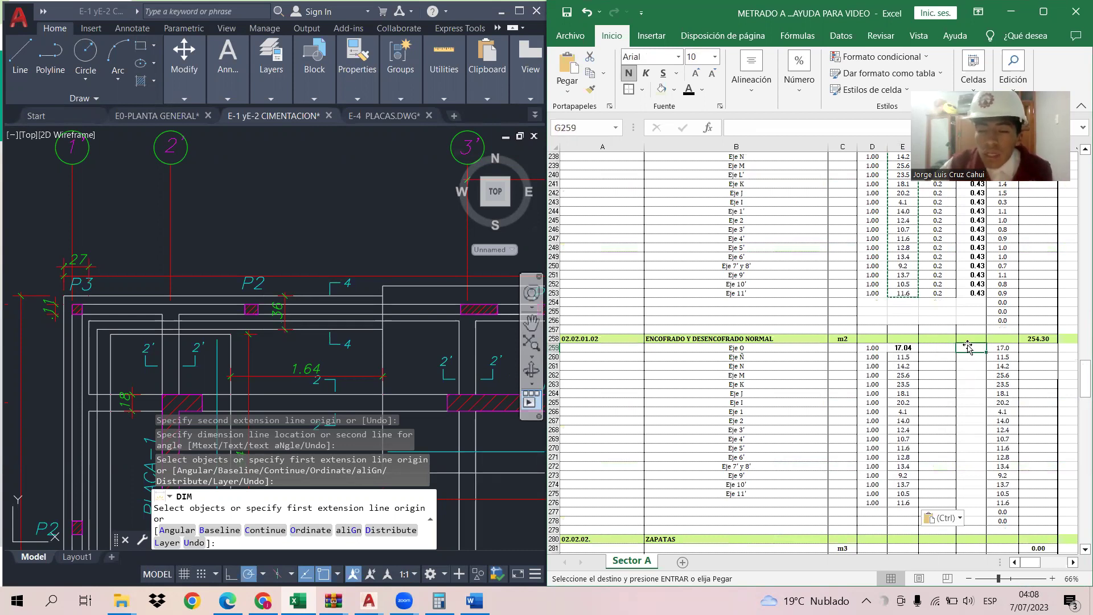
{"action": "scroll", "coordinate": [971, 351], "scroll_direction": "up", "scroll_amount": 5}
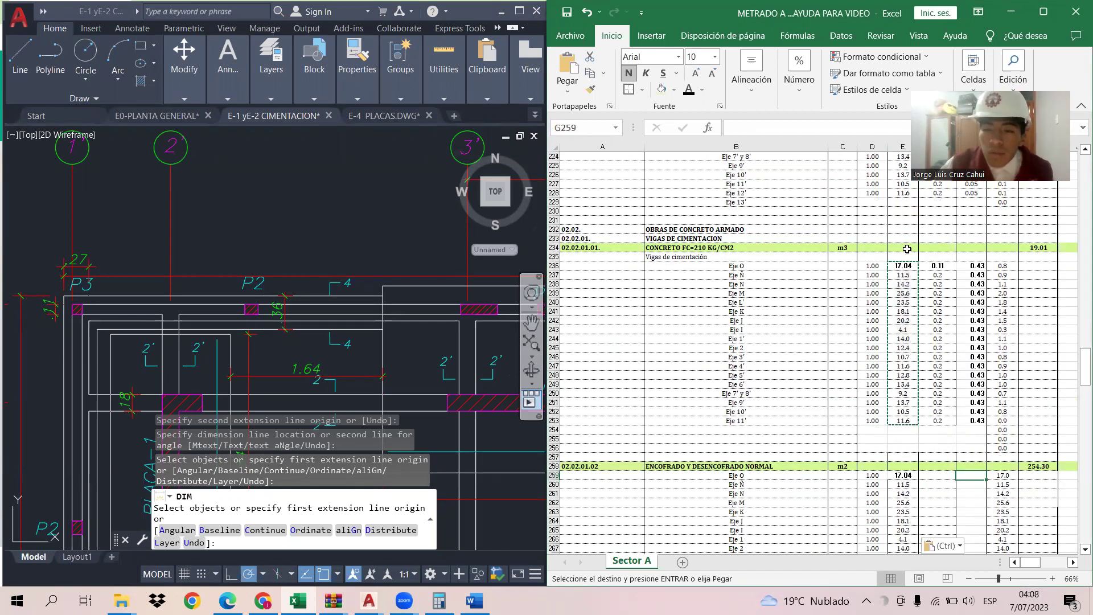
{"action": "scroll", "coordinate": [976, 265], "scroll_direction": "down", "scroll_amount": 2}
{"action": "scroll", "coordinate": [976, 265], "scroll_direction": "down", "scroll_amount": 1}
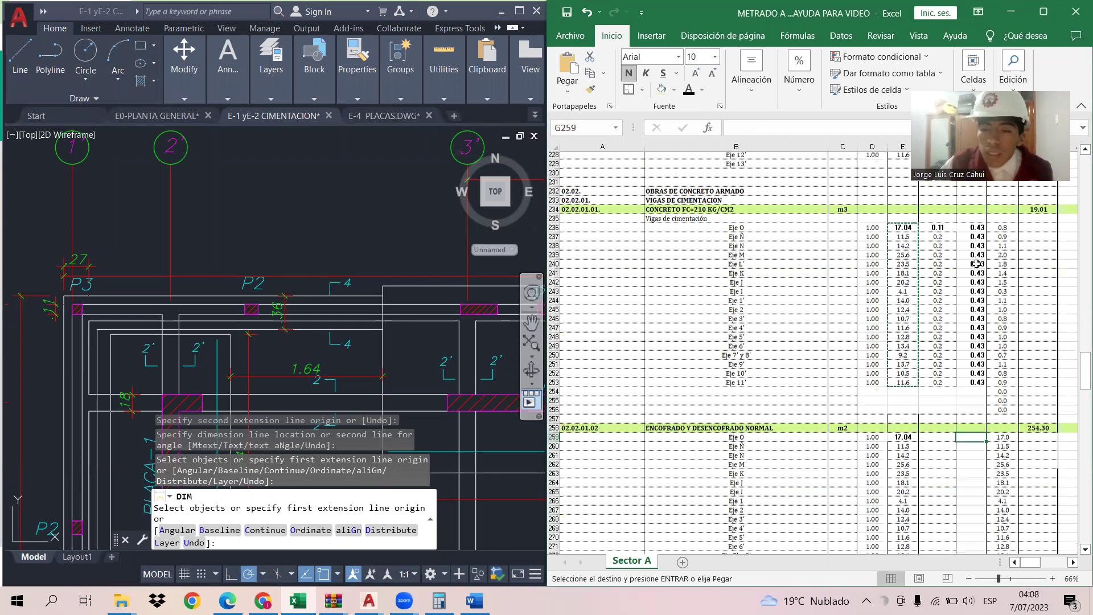
{"action": "scroll", "coordinate": [975, 302], "scroll_direction": "down", "scroll_amount": 1}
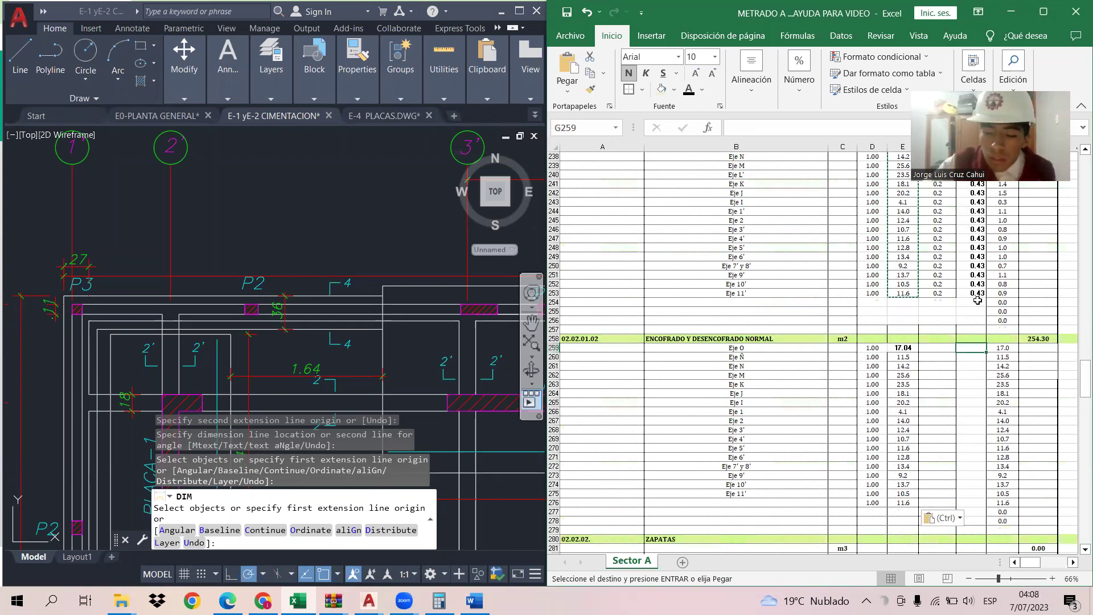
{"action": "type", "text": "0."}
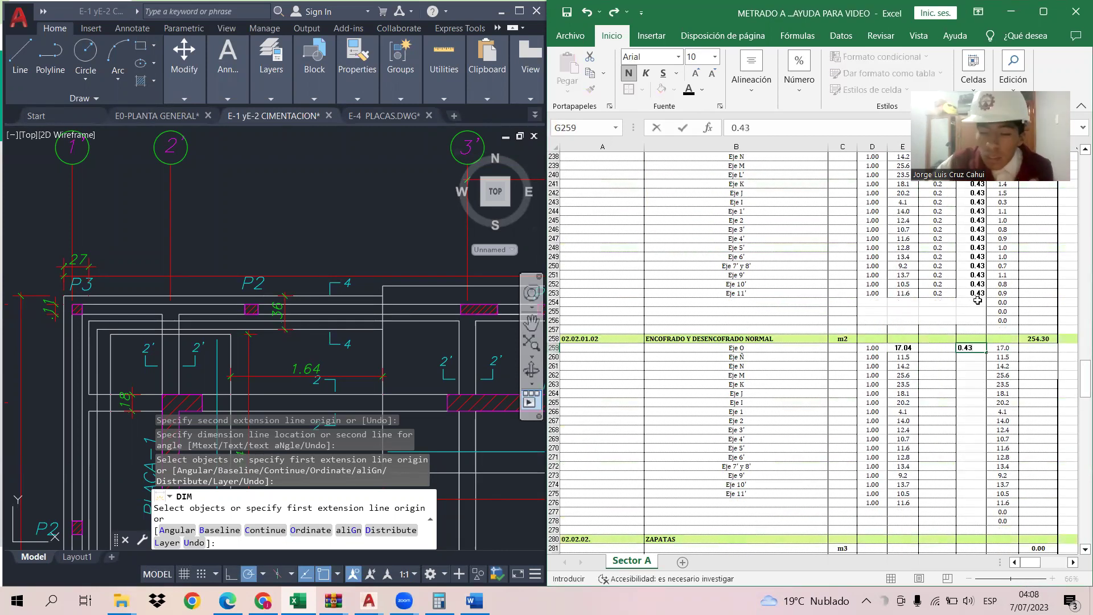
{"action": "type", "text": "43"}
{"action": "key", "text": "Return"}
{"action": "left_click", "coordinate": [981, 347]}
{"action": "left_click_drag", "start_coordinate": [984, 350], "coordinate": [985, 506]}
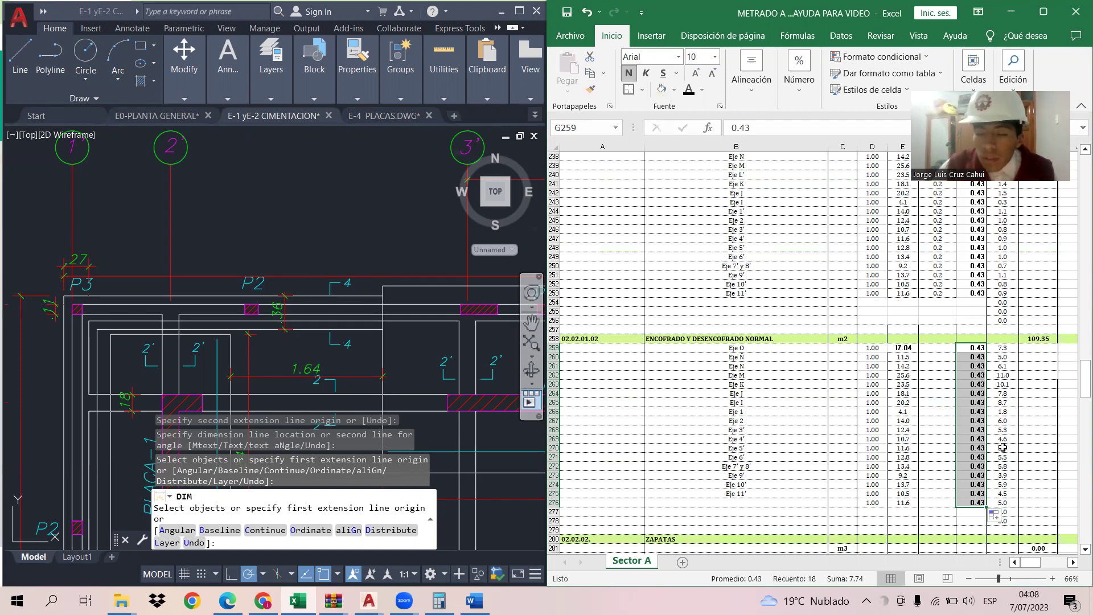
Step: Examine the partial product and total formulas of the ENCOFRADO Y DESENCOFRADO NORMAL item and the ZAPATAS section below it
{"action": "scroll", "coordinate": [1008, 484], "scroll_direction": "up", "scroll_amount": 3}
{"action": "left_click_drag", "start_coordinate": [1002, 420], "coordinate": [1001, 438]}
{"action": "left_click", "coordinate": [1002, 419]}
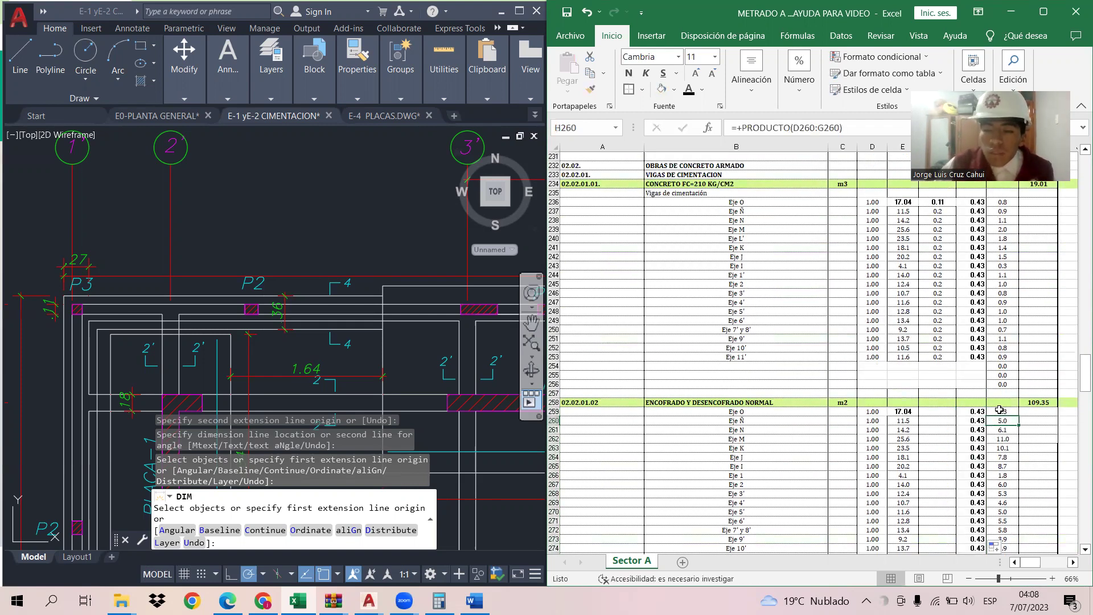
{"action": "left_click", "coordinate": [827, 66]}
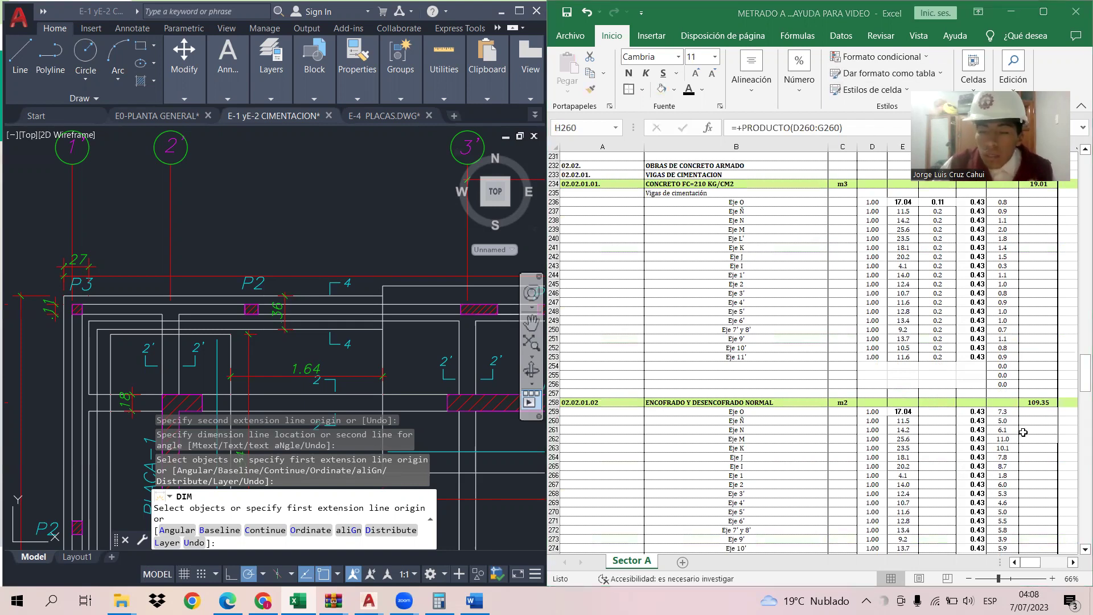
{"action": "left_click", "coordinate": [1038, 404]}
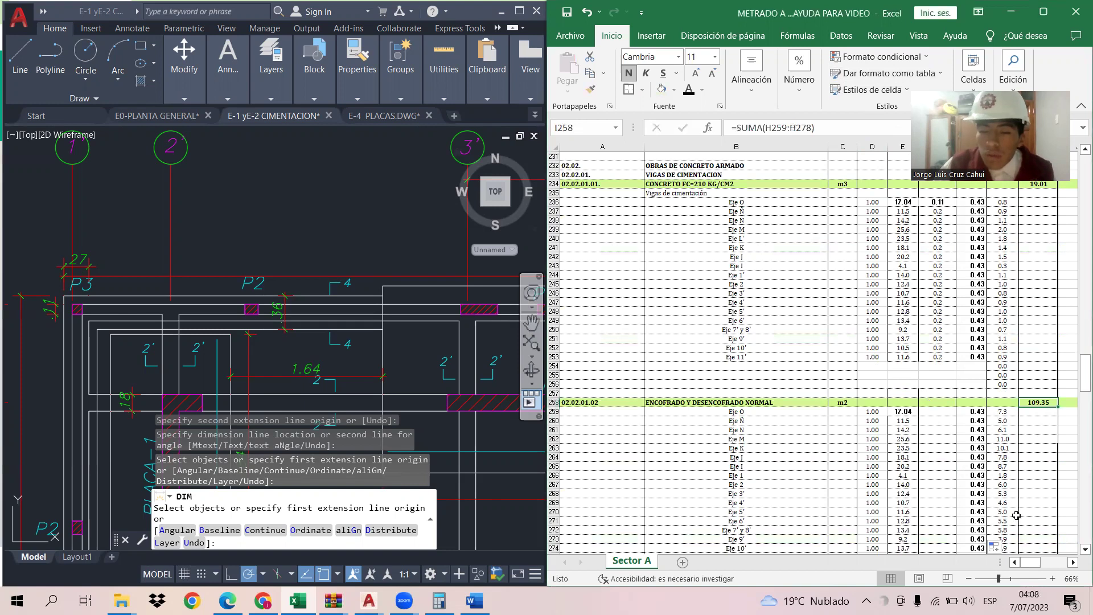
{"action": "scroll", "coordinate": [1012, 501], "scroll_direction": "down", "scroll_amount": 9}
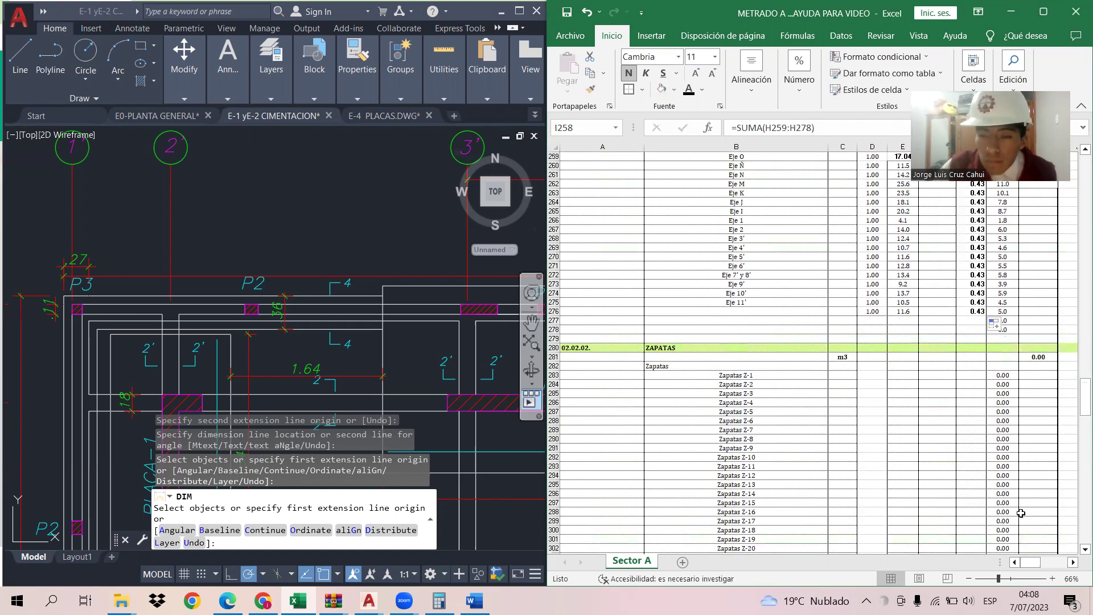
{"action": "left_click_drag", "start_coordinate": [1024, 564], "coordinate": [1024, 566]}
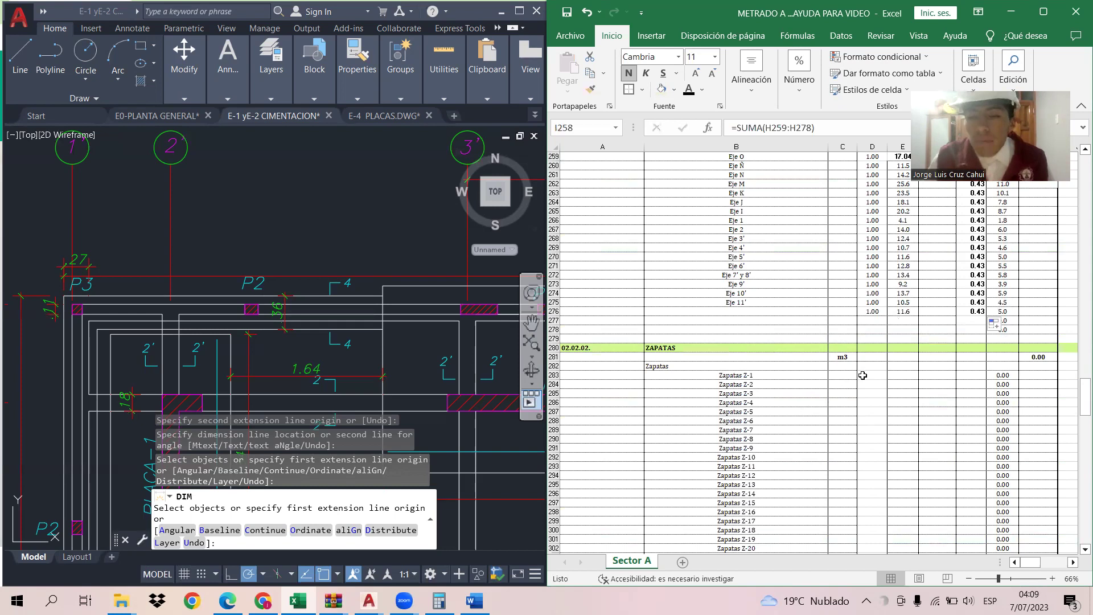
Step: Copy the quantities, lengths and widths of Zapatas Z-1 to Z-31 from the SOLADO item into the ZAPATAS item, starting at Z-1
{"action": "scroll", "coordinate": [863, 375], "scroll_direction": "up", "scroll_amount": 17}
{"action": "scroll", "coordinate": [868, 373], "scroll_direction": "up", "scroll_amount": 13}
{"action": "left_click_drag", "start_coordinate": [871, 258], "coordinate": [936, 531]}
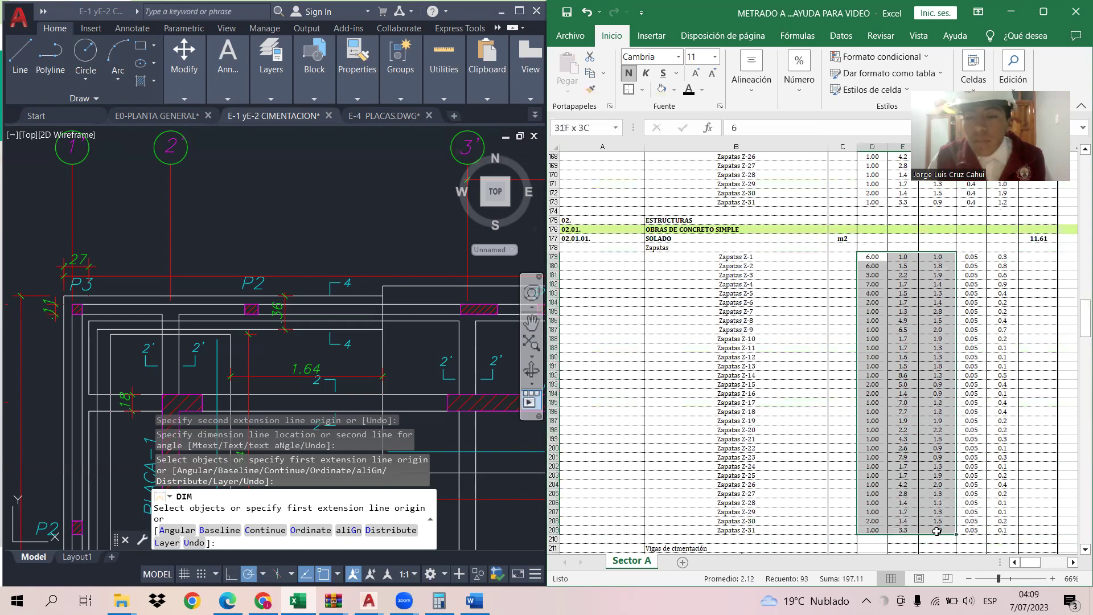
{"action": "right_click", "coordinate": [915, 455]}
{"action": "mouse_move", "coordinate": [933, 325]}
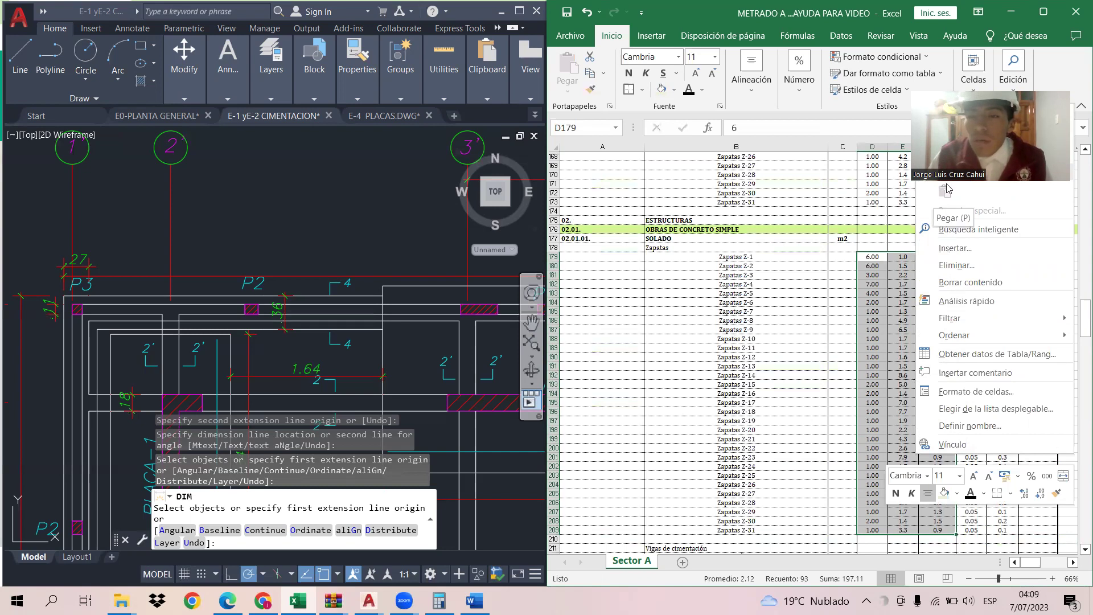
{"action": "left_click", "coordinate": [956, 156]}
{"action": "scroll", "coordinate": [863, 363], "scroll_direction": "down", "scroll_amount": 14}
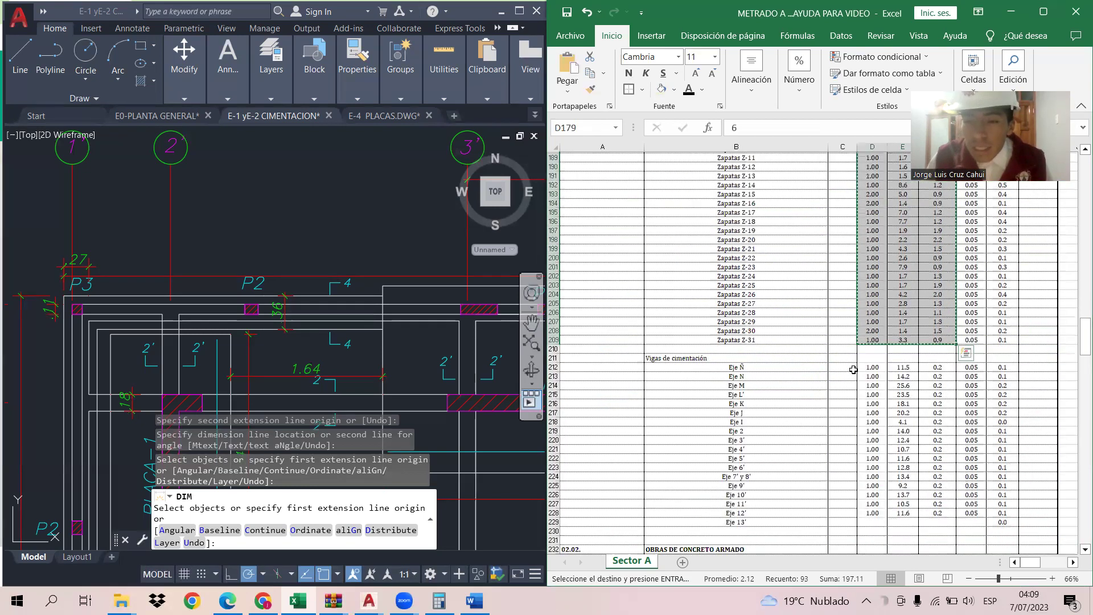
{"action": "scroll", "coordinate": [863, 363], "scroll_direction": "down", "scroll_amount": 9}
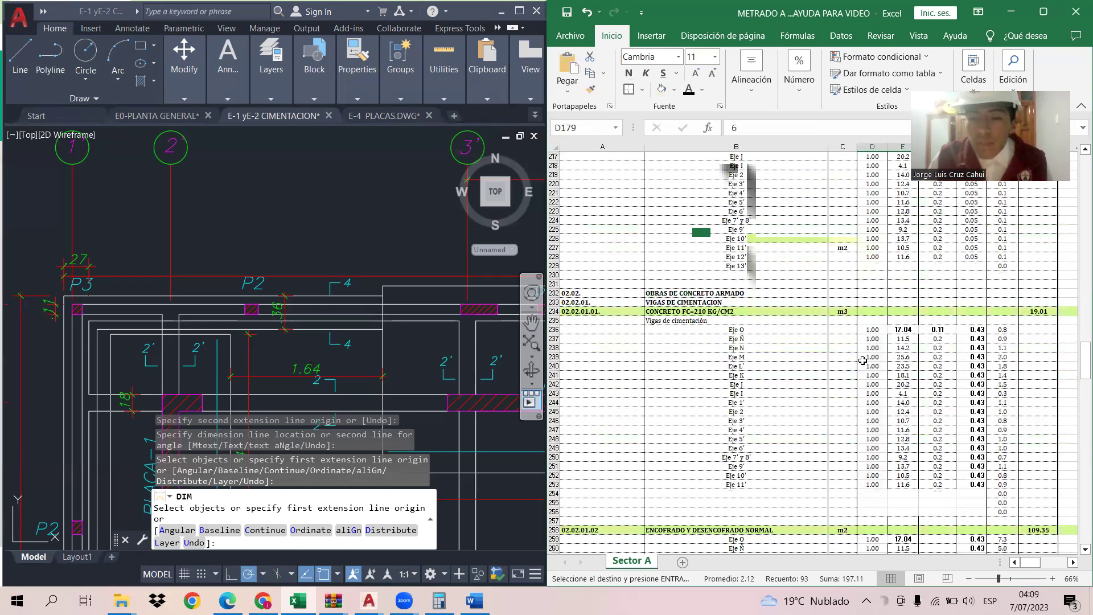
{"action": "scroll", "coordinate": [865, 356], "scroll_direction": "down", "scroll_amount": 10}
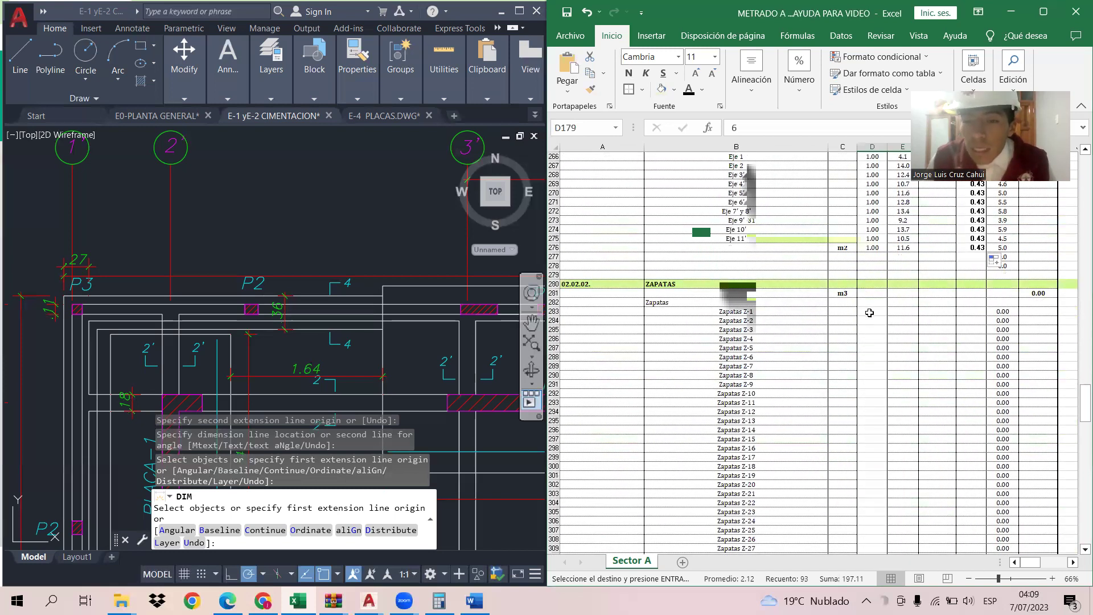
{"action": "left_click", "coordinate": [869, 312]}
{"action": "right_click", "coordinate": [869, 313]}
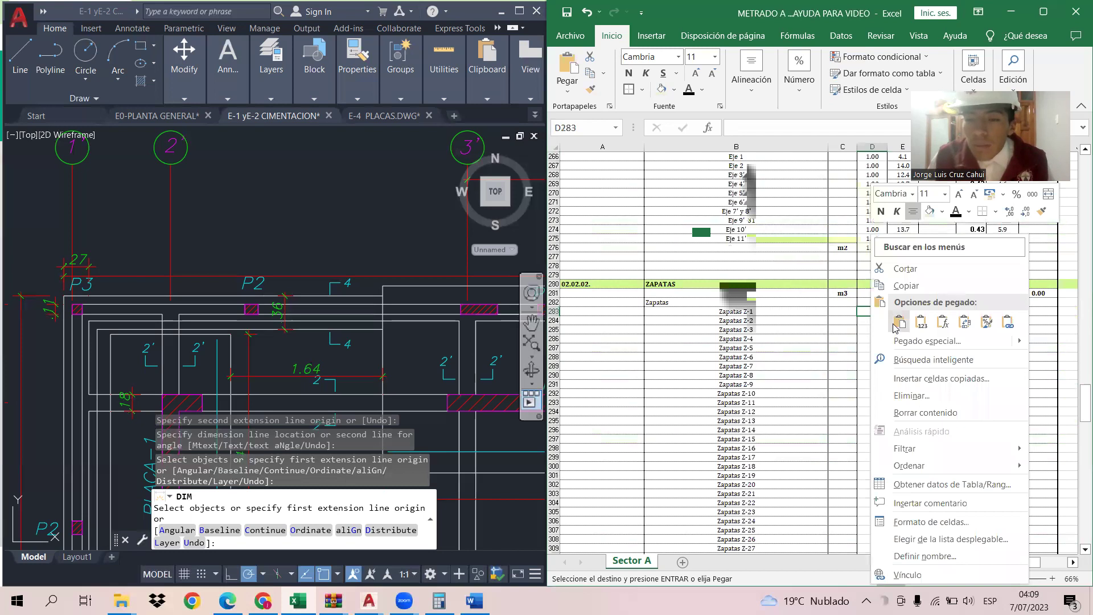
{"action": "left_click", "coordinate": [895, 323]}
Step: Calculate 0.86 - 0.43 in Calculadora for the height of Zapatas Z-1, and return to its height cell in the Excel takeoff
{"action": "left_click", "coordinate": [966, 311]}
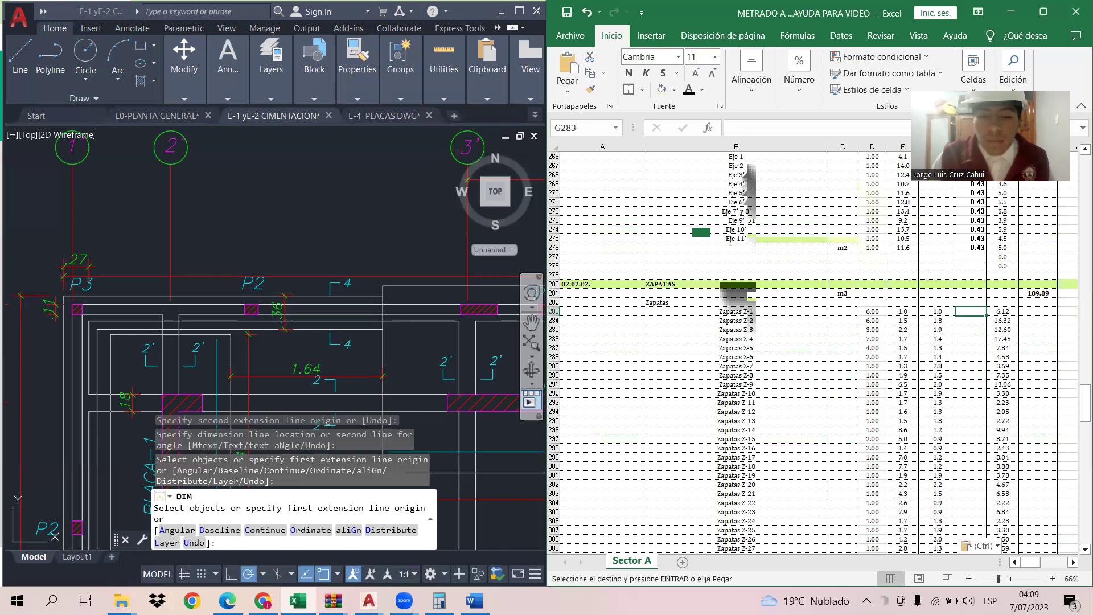
{"action": "left_click", "coordinate": [439, 601]}
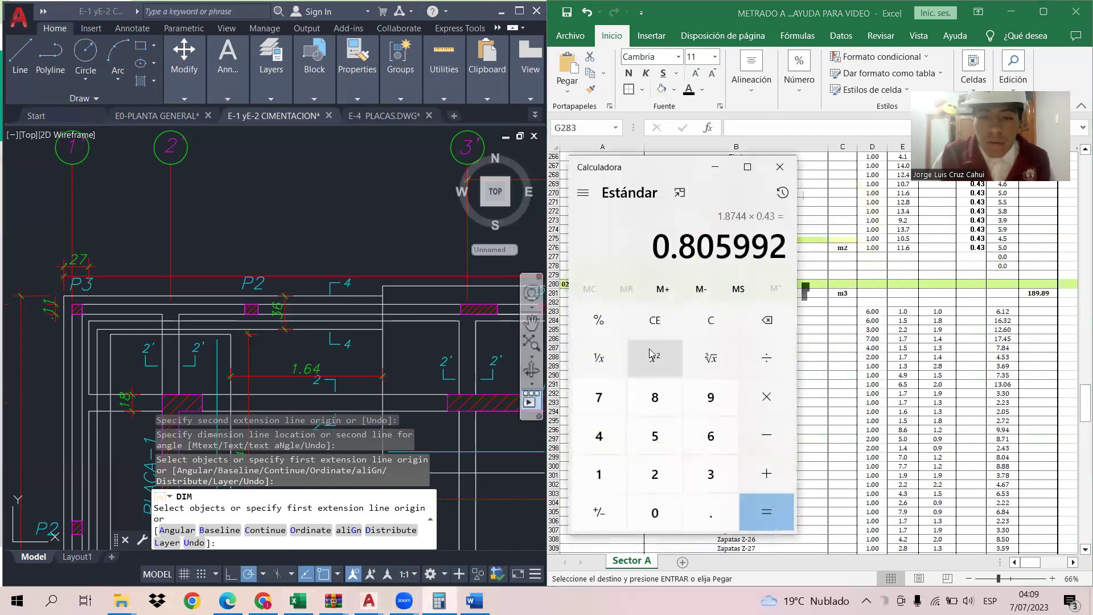
{"action": "left_click", "coordinate": [767, 320]}
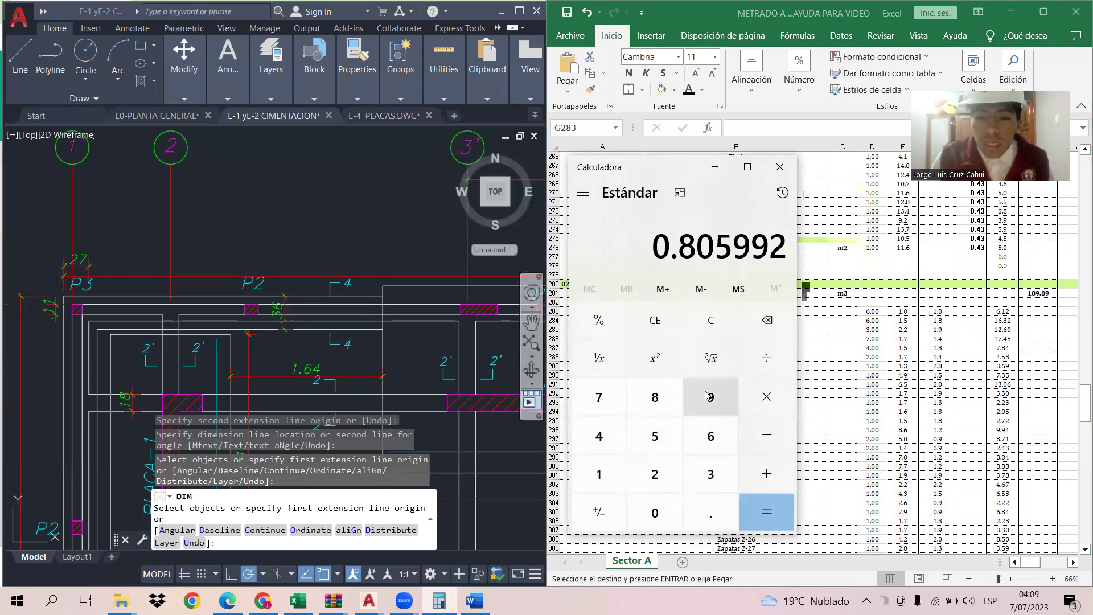
{"action": "left_click", "coordinate": [706, 329]}
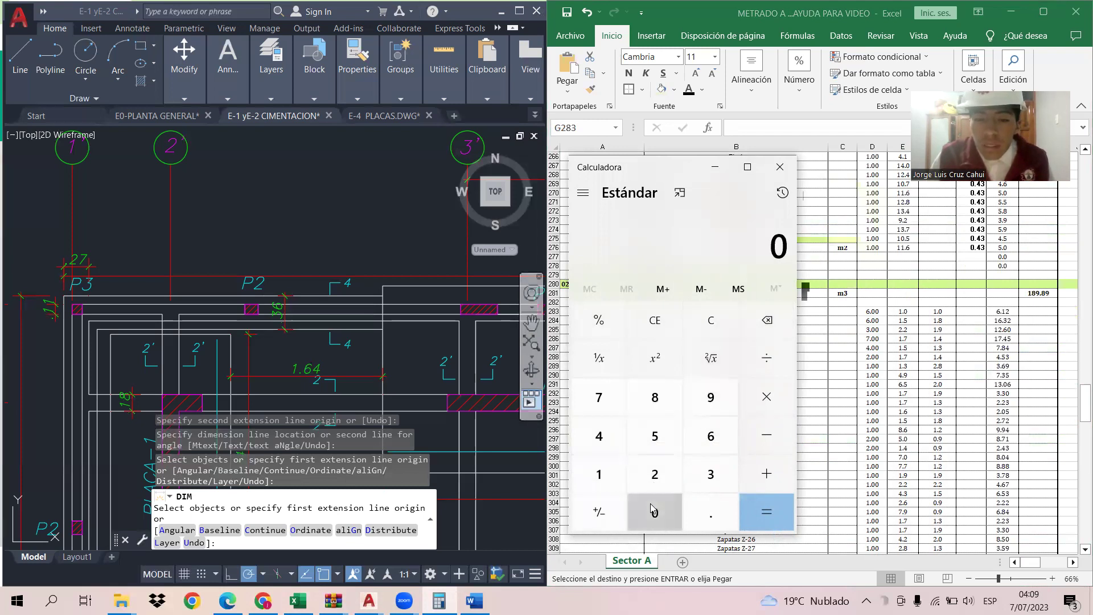
{"action": "left_click", "coordinate": [706, 512]}
{"action": "left_click", "coordinate": [662, 401]}
{"action": "left_click", "coordinate": [703, 434]}
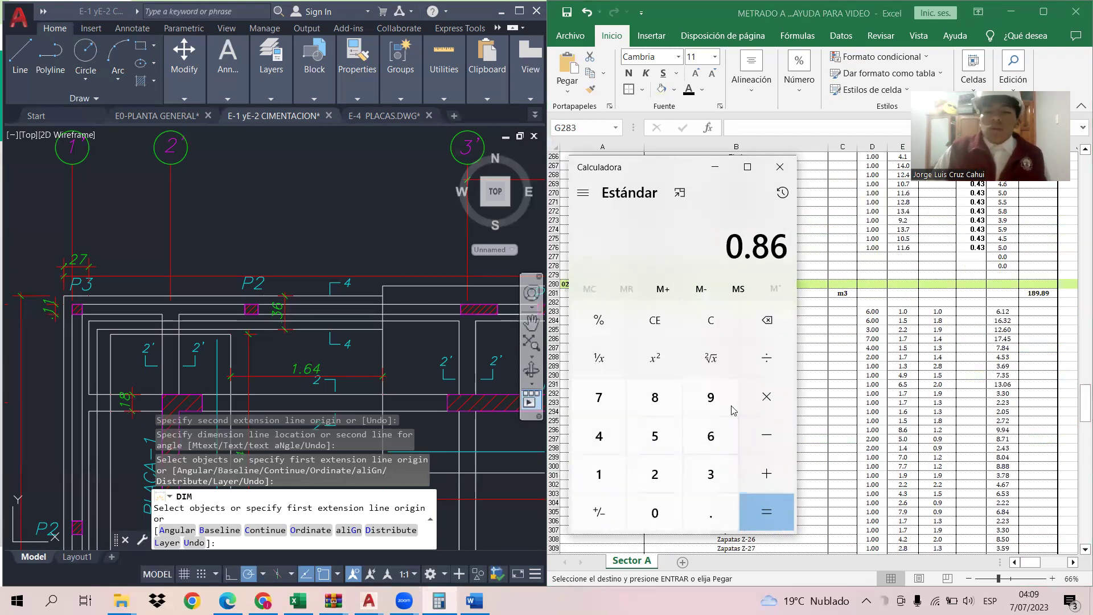
{"action": "left_click", "coordinate": [760, 433]}
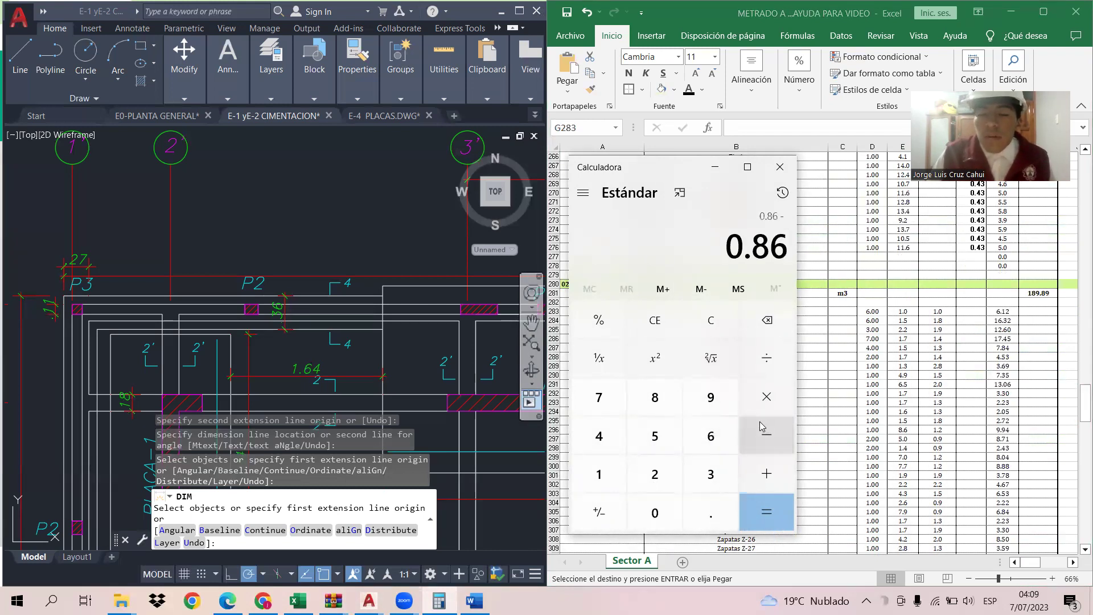
{"action": "left_click", "coordinate": [663, 507]}
{"action": "left_click", "coordinate": [711, 513]}
{"action": "left_click", "coordinate": [598, 436]}
{"action": "left_click", "coordinate": [691, 470]}
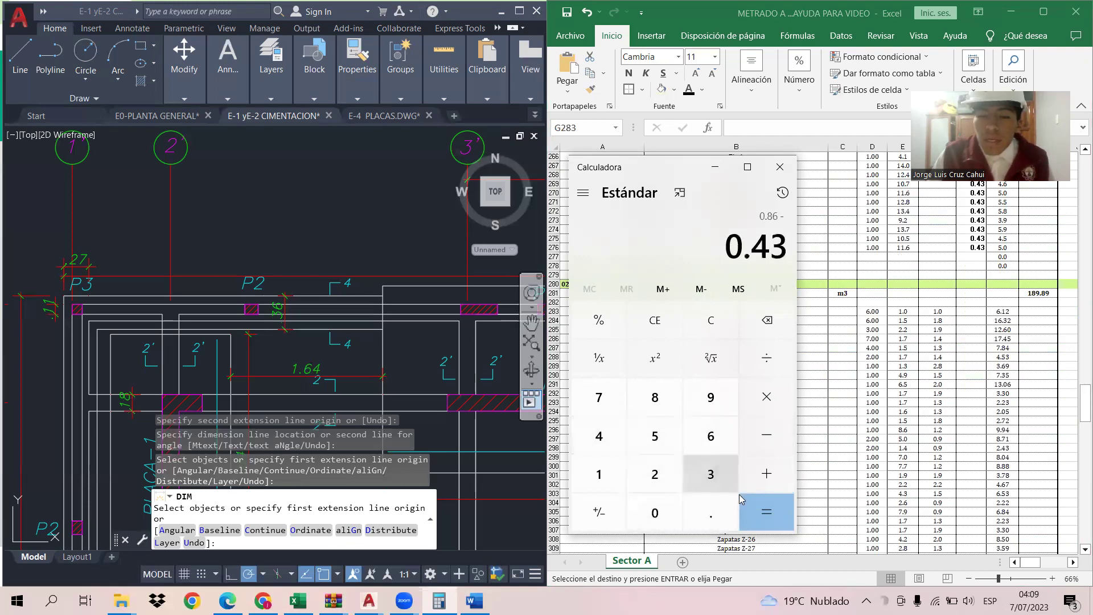
{"action": "left_click", "coordinate": [763, 511]}
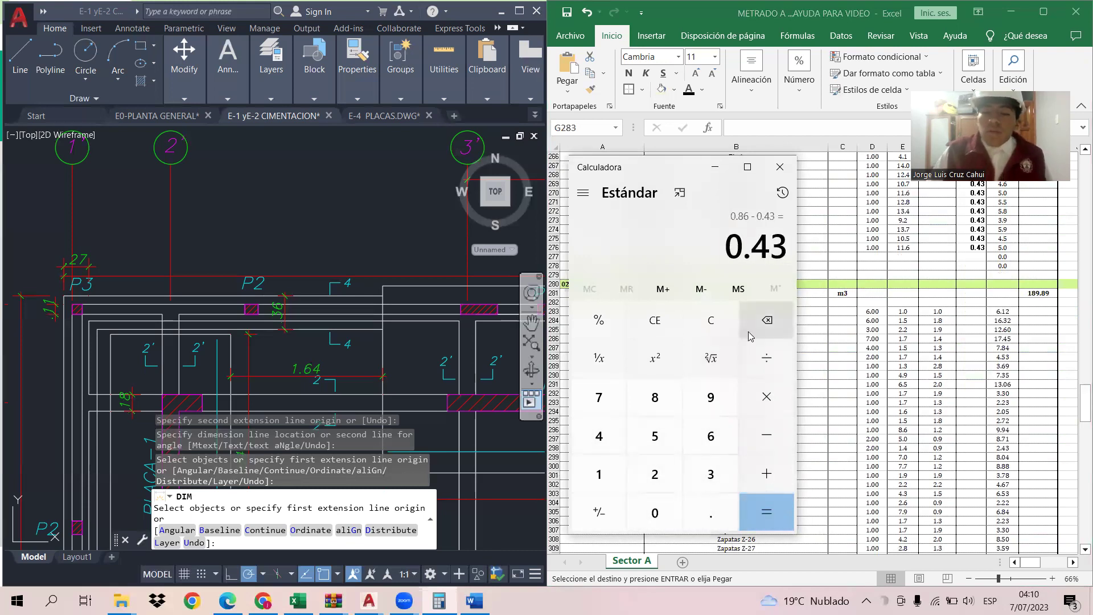
{"action": "left_click", "coordinate": [964, 311]}
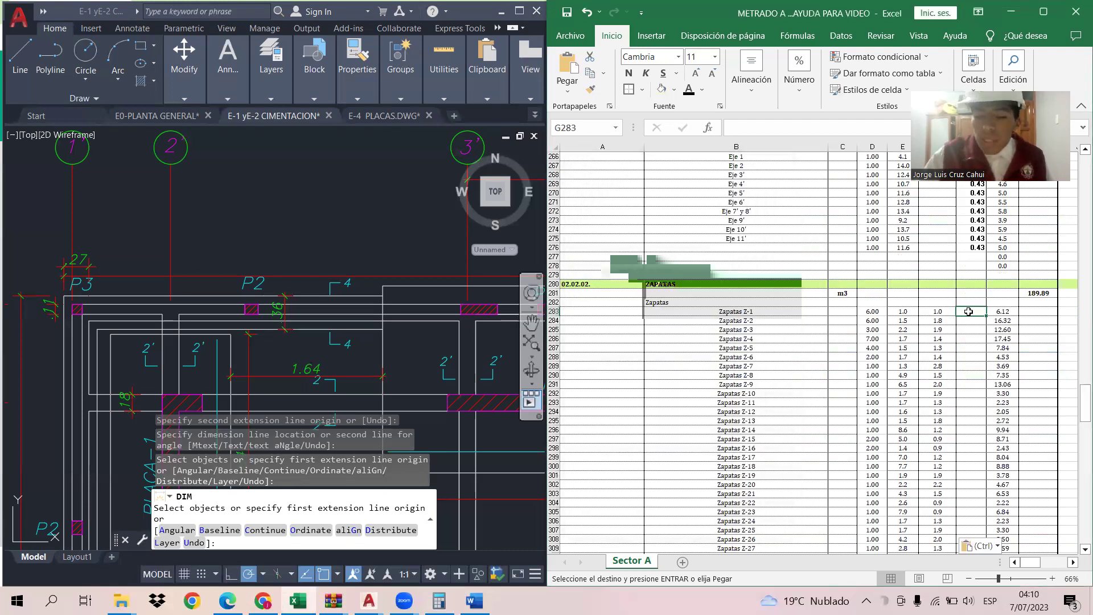
Step: Enter a height of 0.43 for Zapatas Z-1 in the ZAPATAS item and fill it down through Zapatas Z-33
{"action": "type", "text": "0.43"}
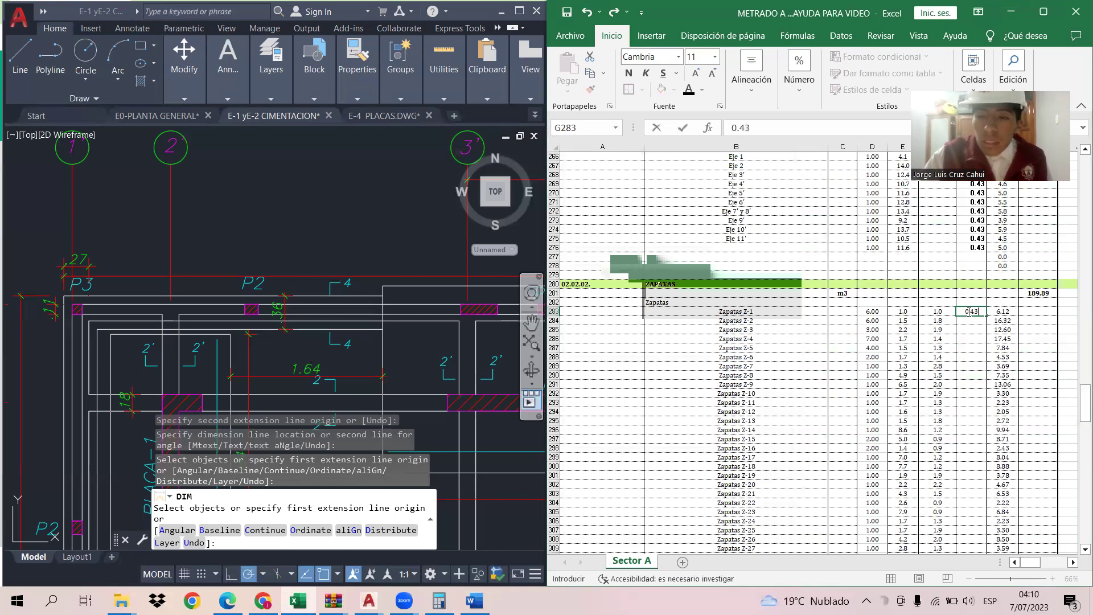
{"action": "key", "text": "Return"}
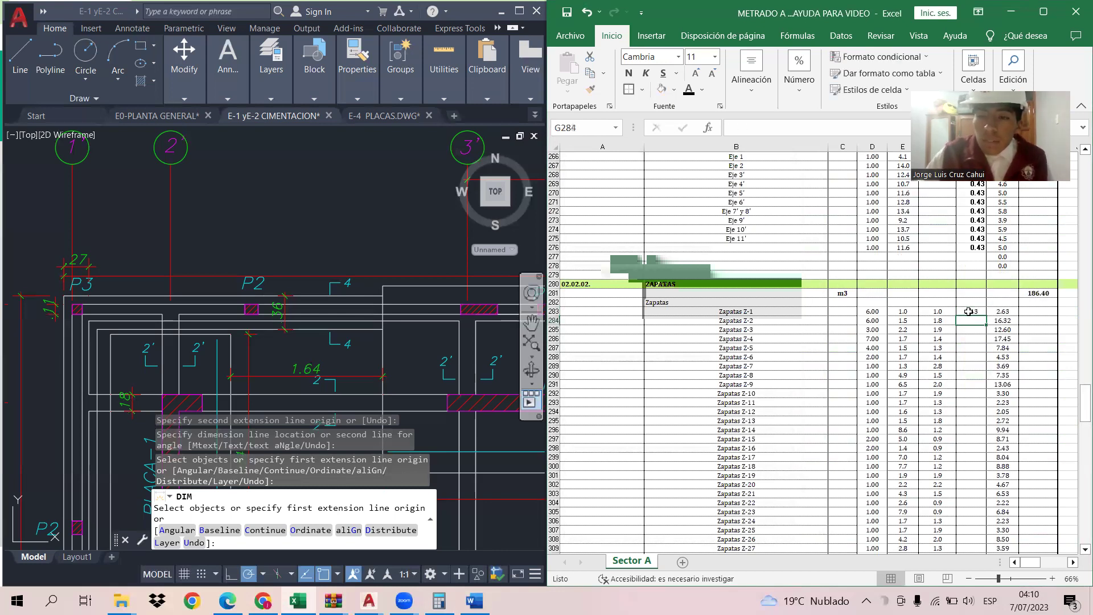
{"action": "left_click", "coordinate": [970, 313]}
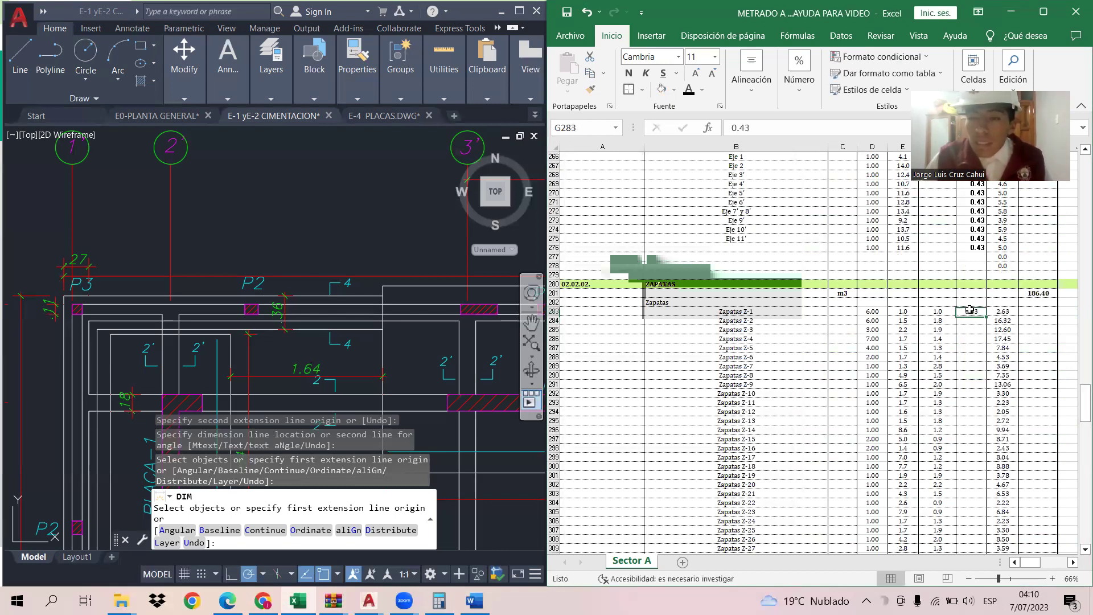
{"action": "left_click_drag", "start_coordinate": [984, 314], "coordinate": [972, 518]}
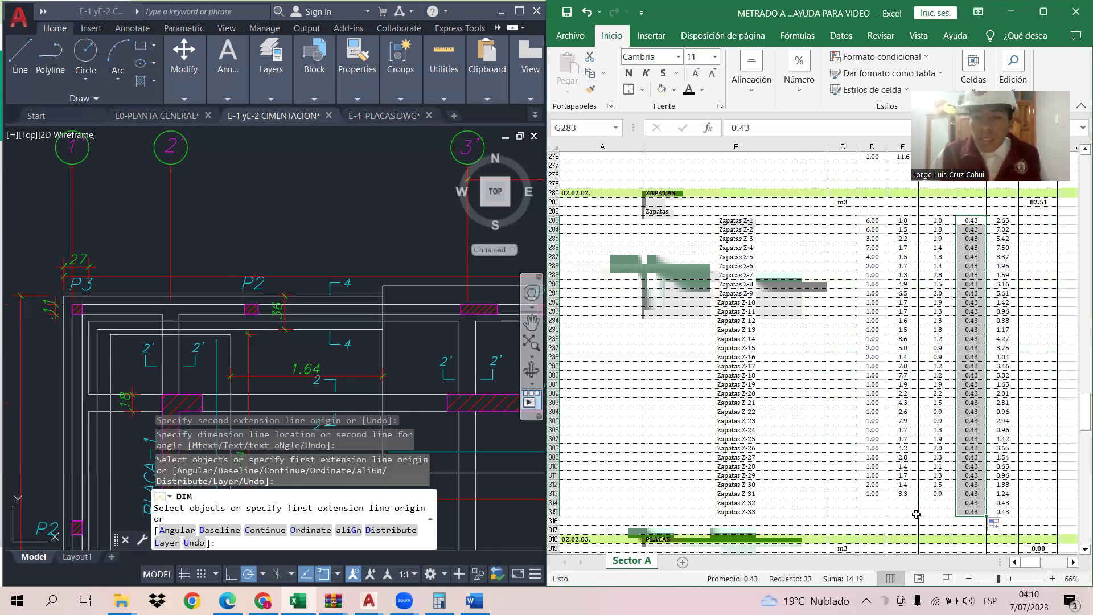
{"action": "scroll", "coordinate": [908, 514], "scroll_direction": "up", "scroll_amount": 3}
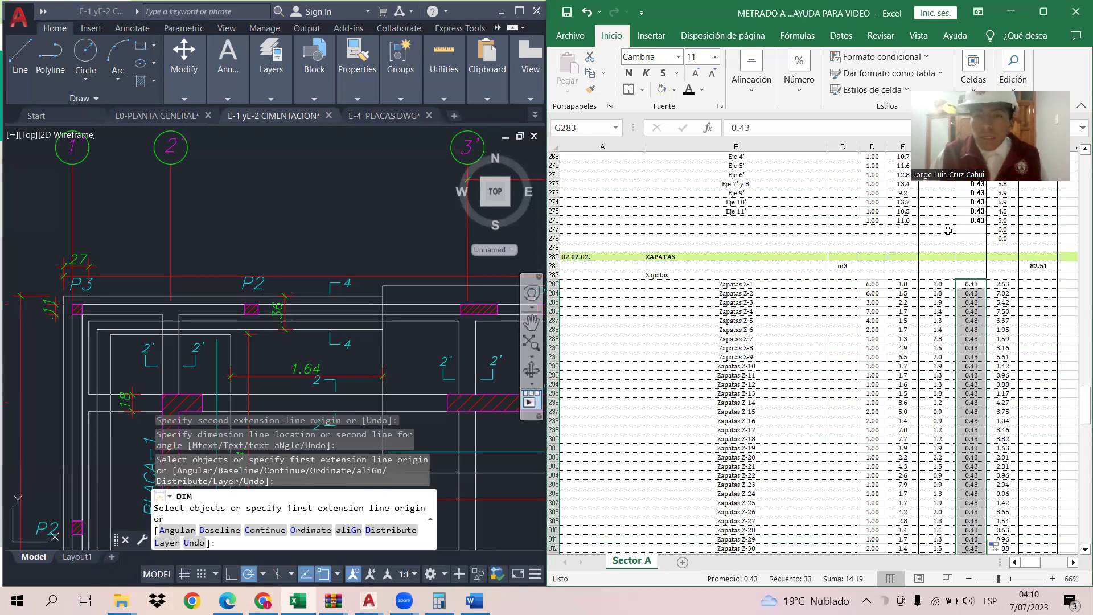
{"action": "left_click", "coordinate": [827, 72]}
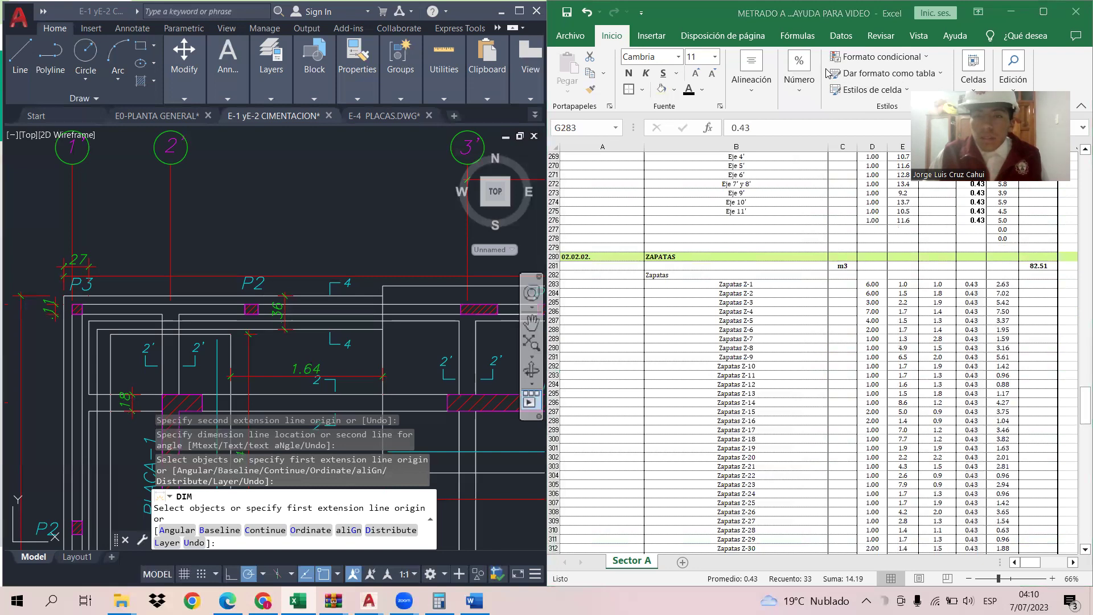